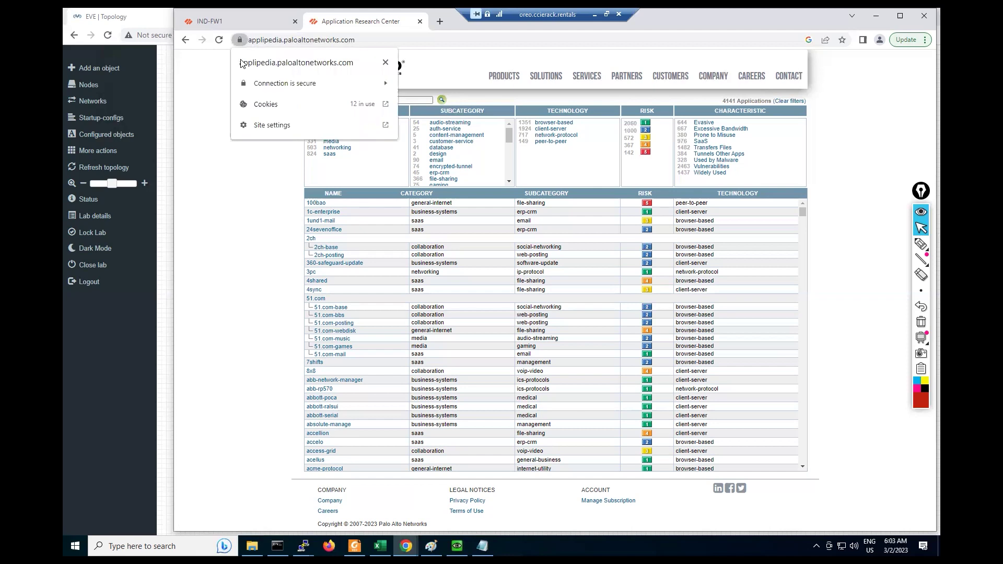
Step: View the Applipedia certificate, highlighting issuer Go Daddy G2 and subject applipedia.paloaltonetworks.com, then close it
{"action": "left_click", "coordinate": [269, 82]}
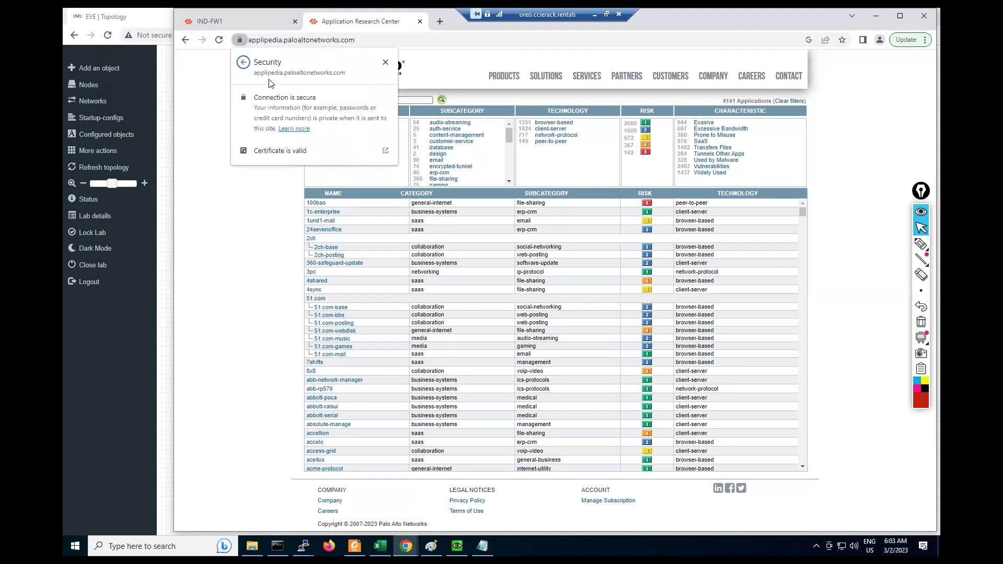
{"action": "left_click", "coordinate": [277, 151]}
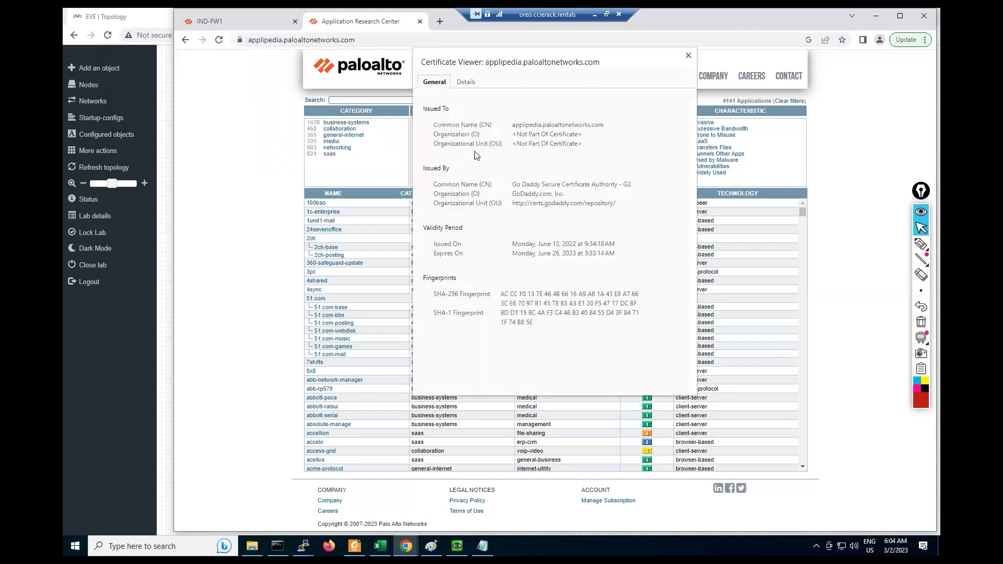
{"action": "left_click_drag", "start_coordinate": [508, 188], "coordinate": [557, 195]}
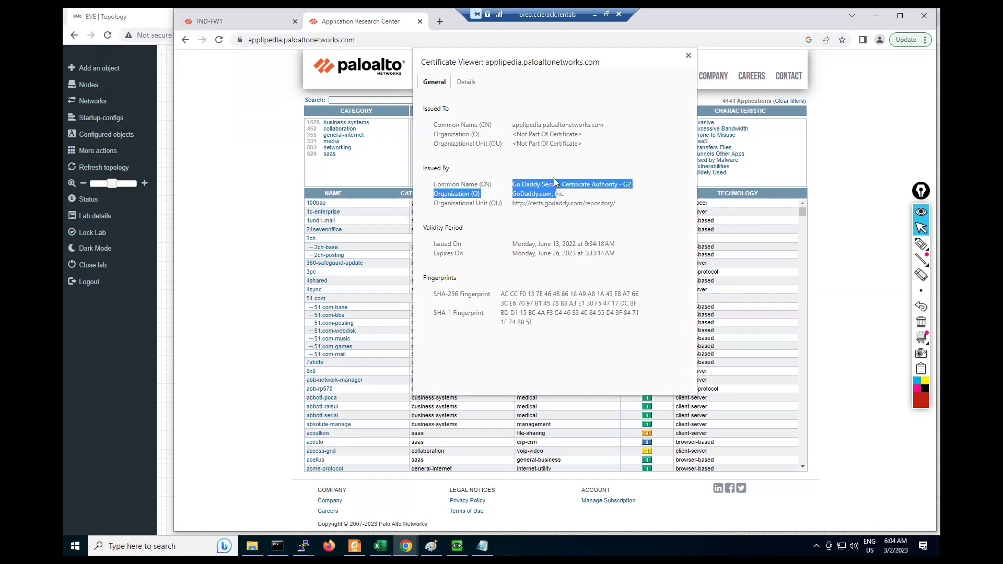
{"action": "left_click_drag", "start_coordinate": [511, 128], "coordinate": [623, 134]}
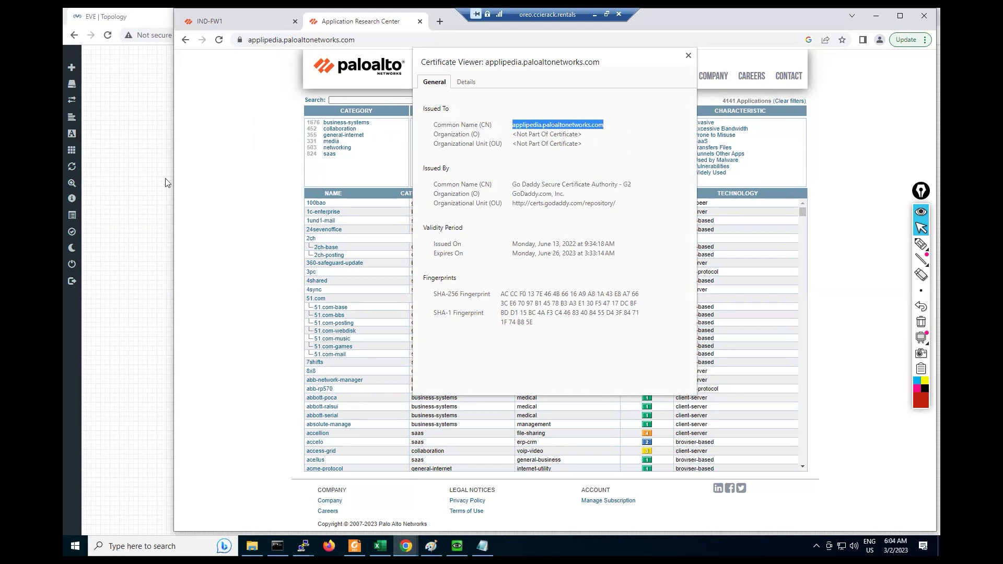
{"action": "left_click", "coordinate": [689, 55]}
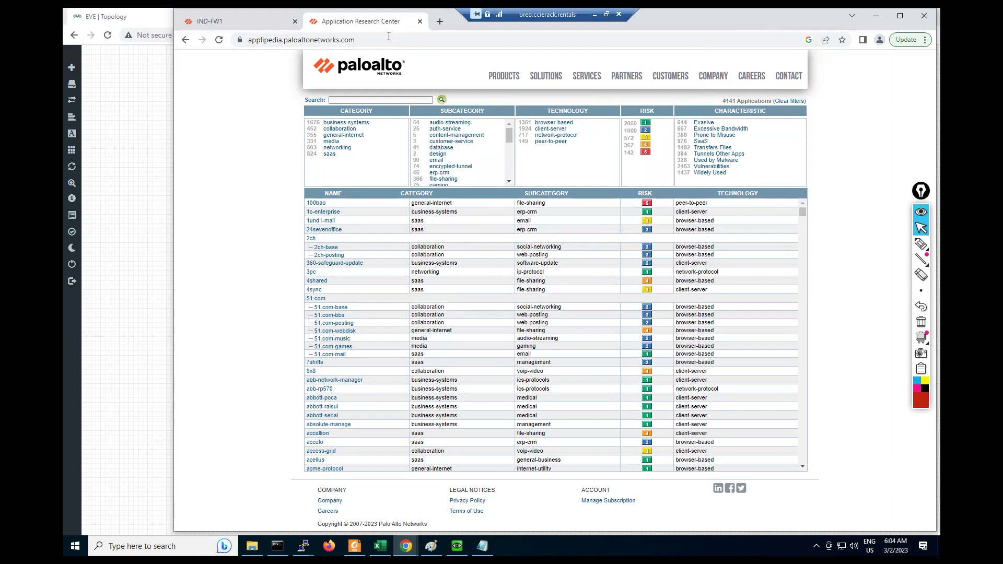
Step: Load google.com in a new tab and dismiss the sign-in prompt
{"action": "left_click", "coordinate": [439, 21]}
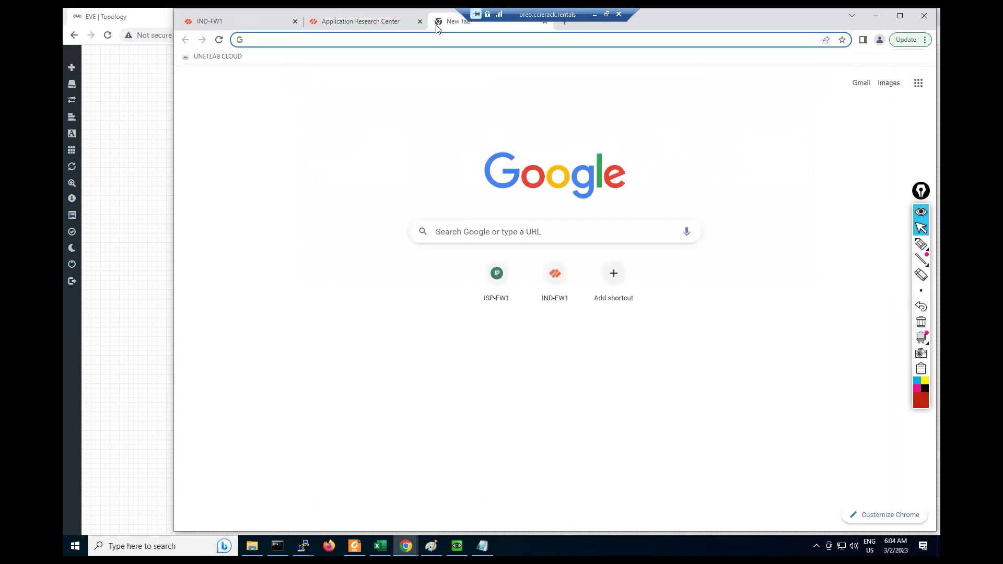
{"action": "type", "text": "google.com"}
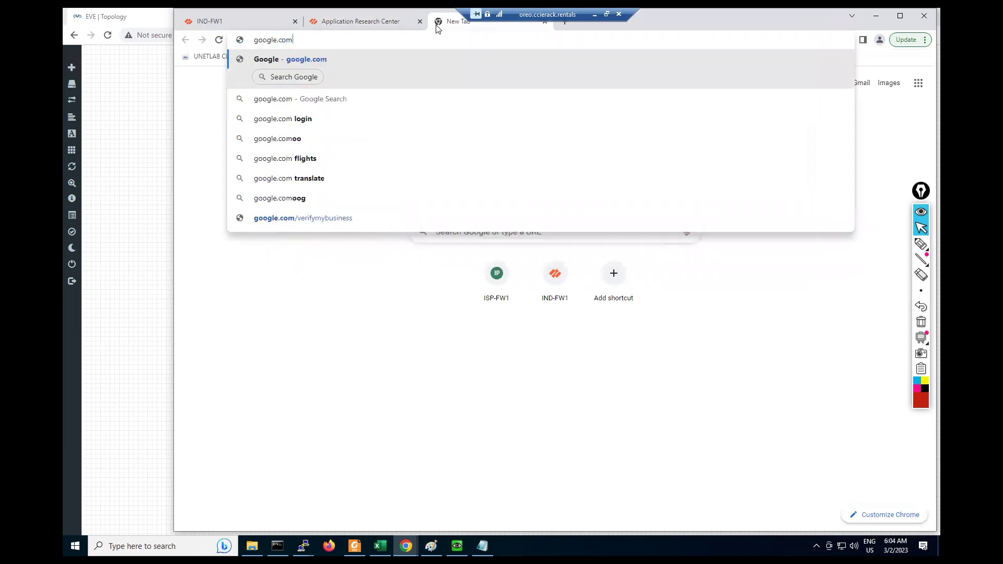
{"action": "key", "text": "Return"}
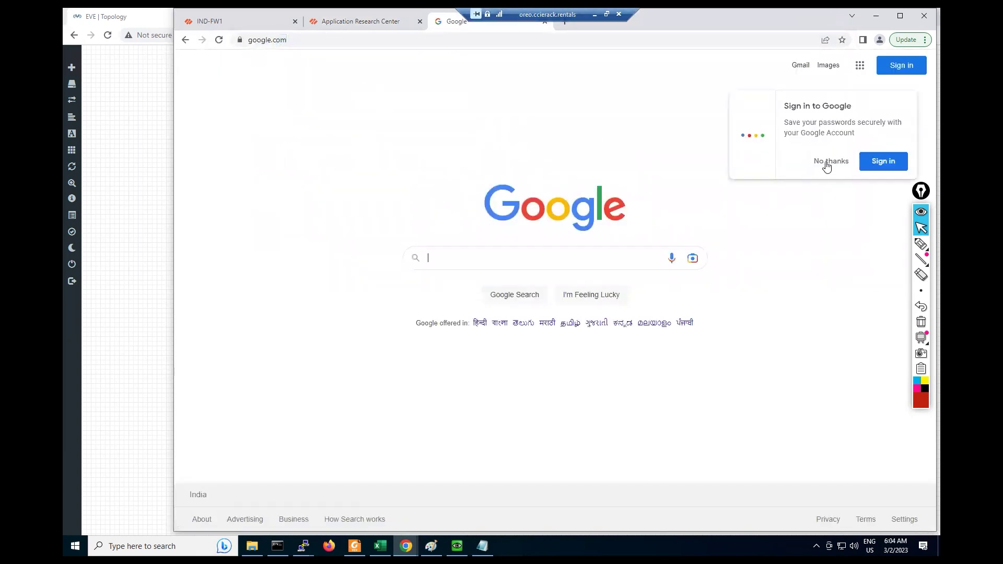
{"action": "left_click", "coordinate": [830, 162]}
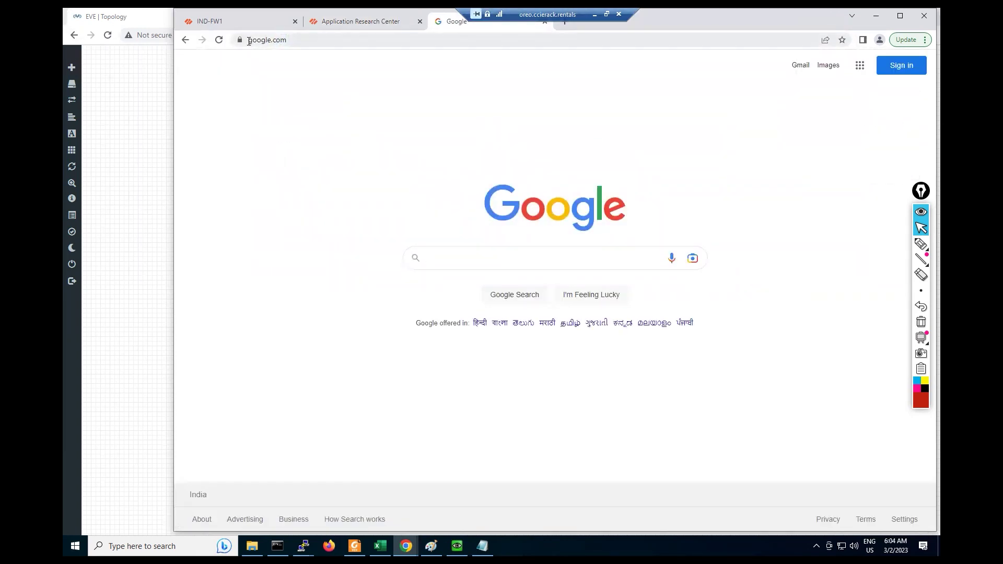
Step: Inspect the google.com certificate, highlighting its google.com common name, then close the viewer
{"action": "left_click", "coordinate": [240, 41]}
{"action": "left_click", "coordinate": [263, 82]}
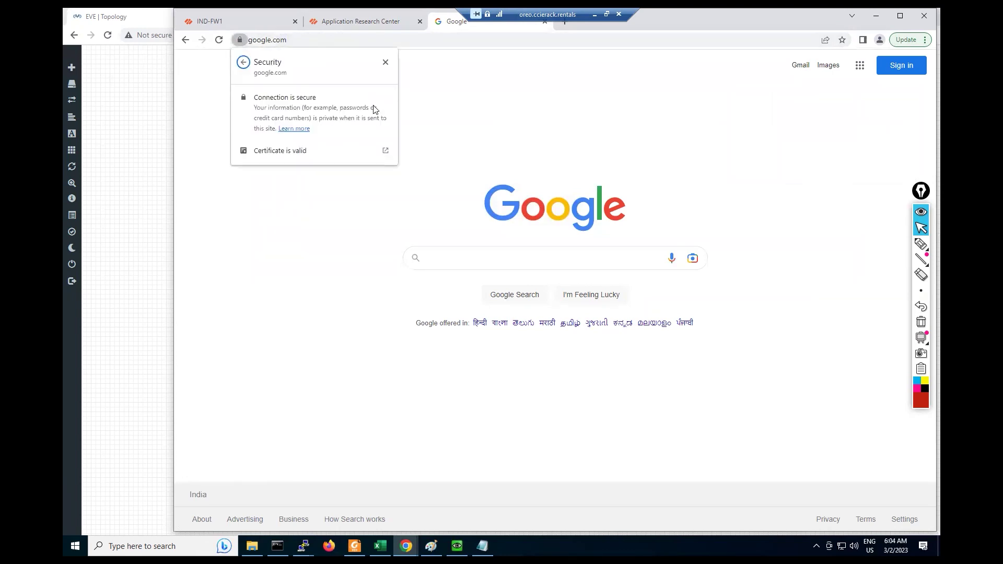
{"action": "left_click", "coordinate": [285, 151]}
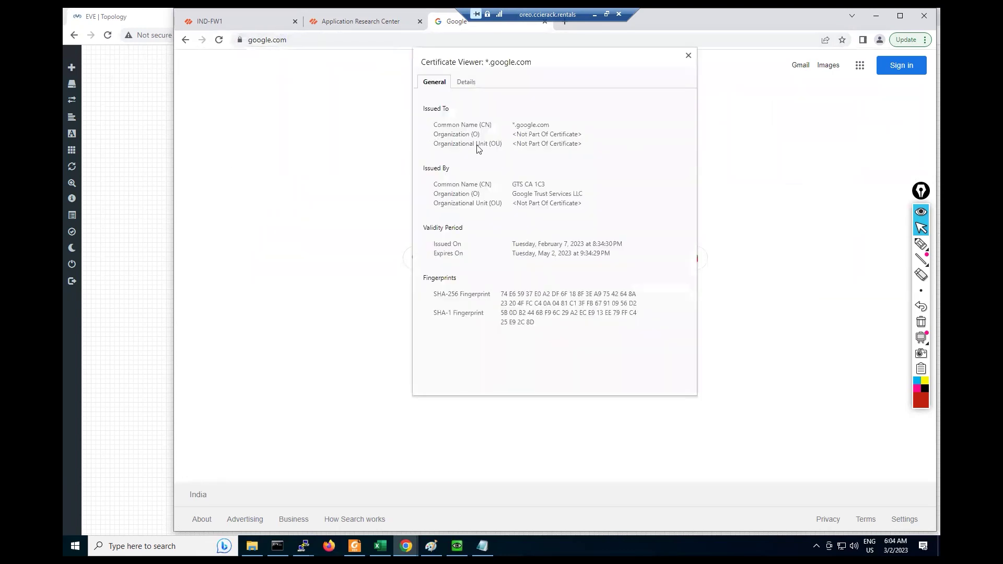
{"action": "left_click_drag", "start_coordinate": [520, 127], "coordinate": [554, 126]}
{"action": "left_click_drag", "start_coordinate": [517, 125], "coordinate": [544, 127]}
{"action": "key", "text": "Escape"}
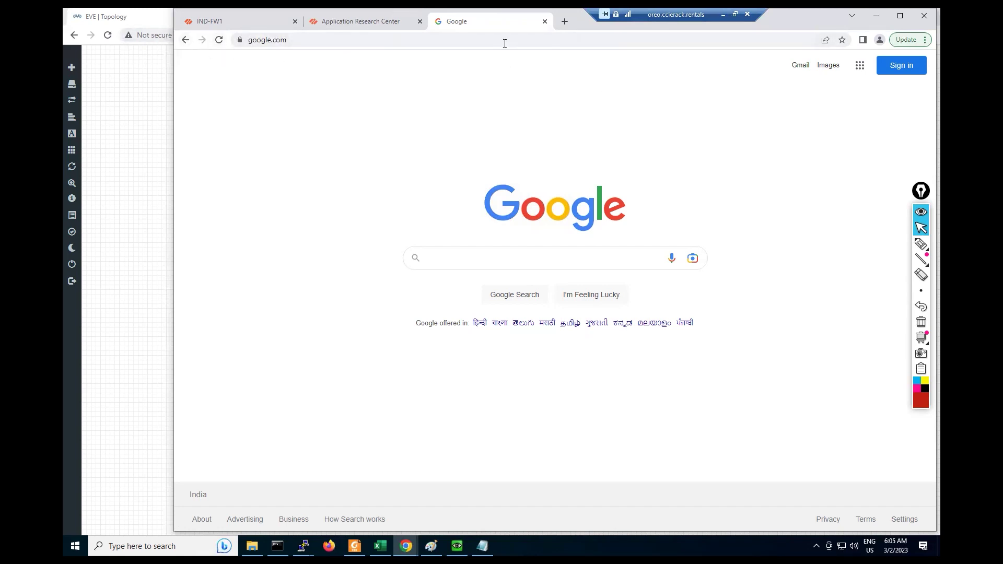
{"action": "key", "text": "ctrl+shift+Tab"}
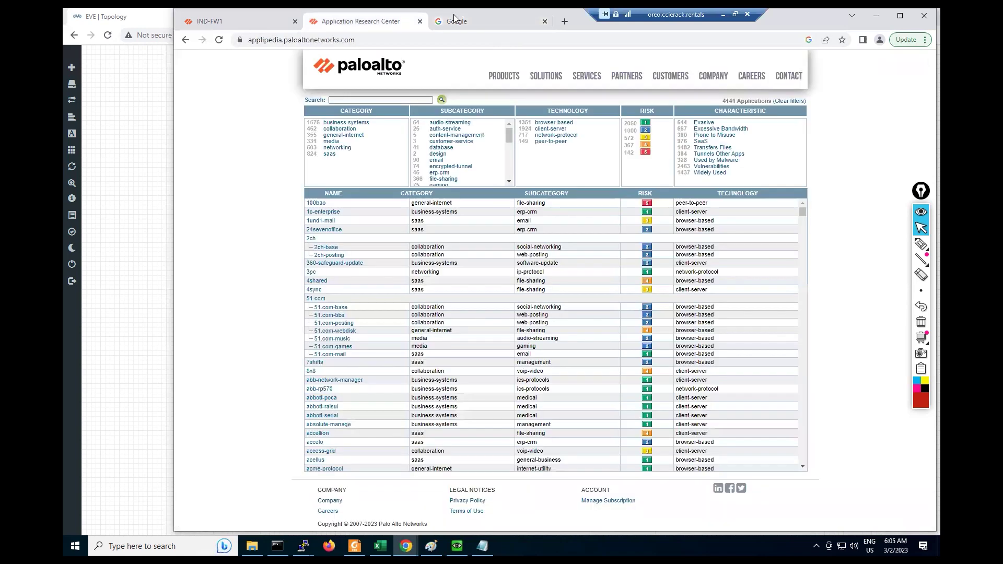
{"action": "left_click", "coordinate": [460, 21]}
{"action": "left_click", "coordinate": [240, 42]}
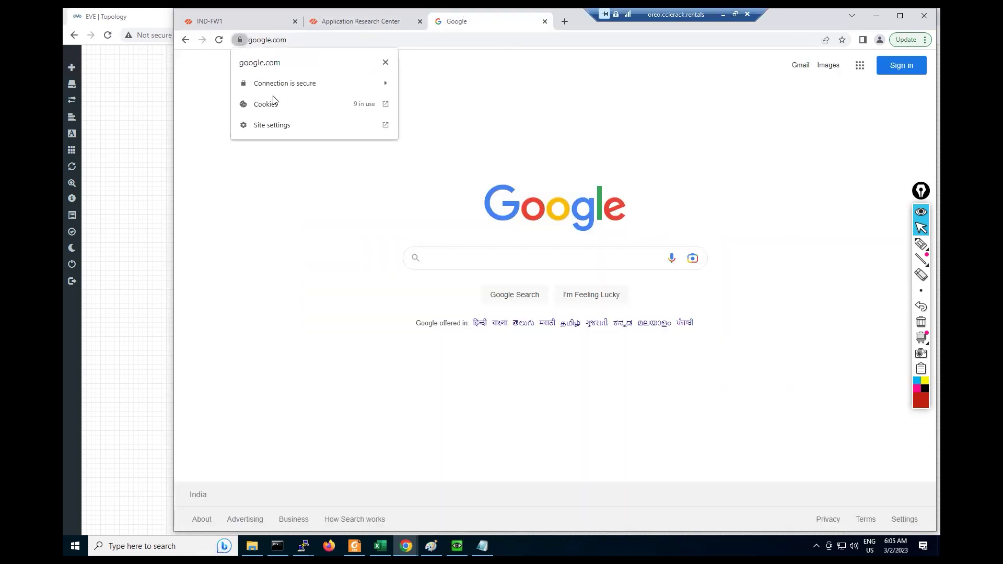
{"action": "left_click", "coordinate": [268, 86]}
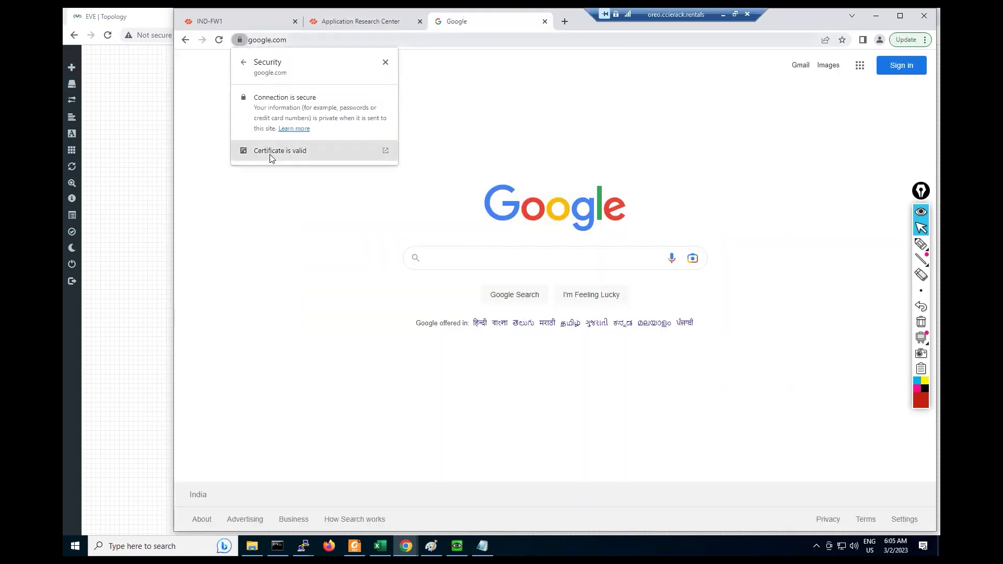
{"action": "left_click", "coordinate": [269, 156]}
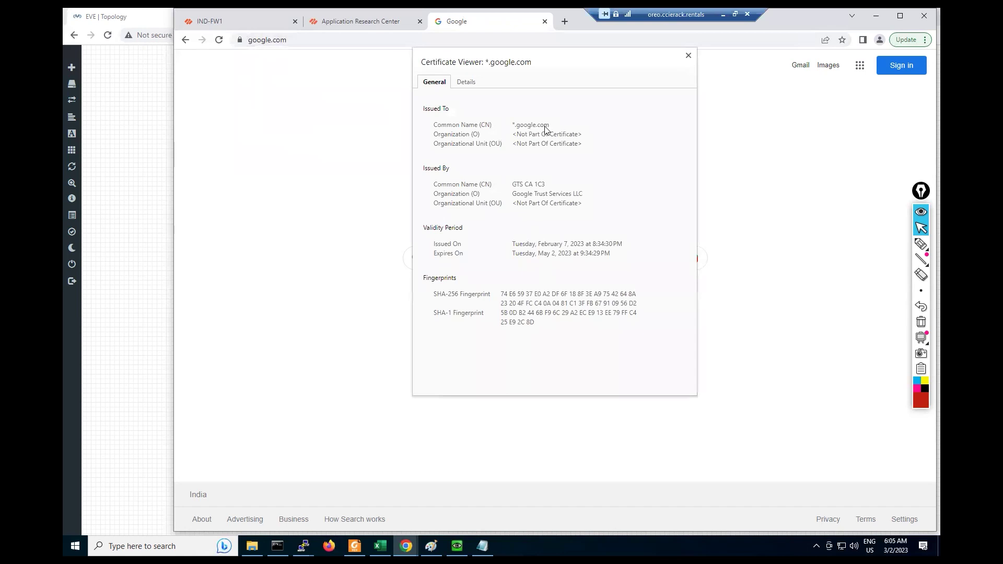
{"action": "left_click", "coordinate": [579, 131]}
{"action": "double_click", "coordinate": [579, 128]}
{"action": "left_click_drag", "start_coordinate": [511, 127], "coordinate": [550, 127]}
{"action": "left_click", "coordinate": [688, 55]}
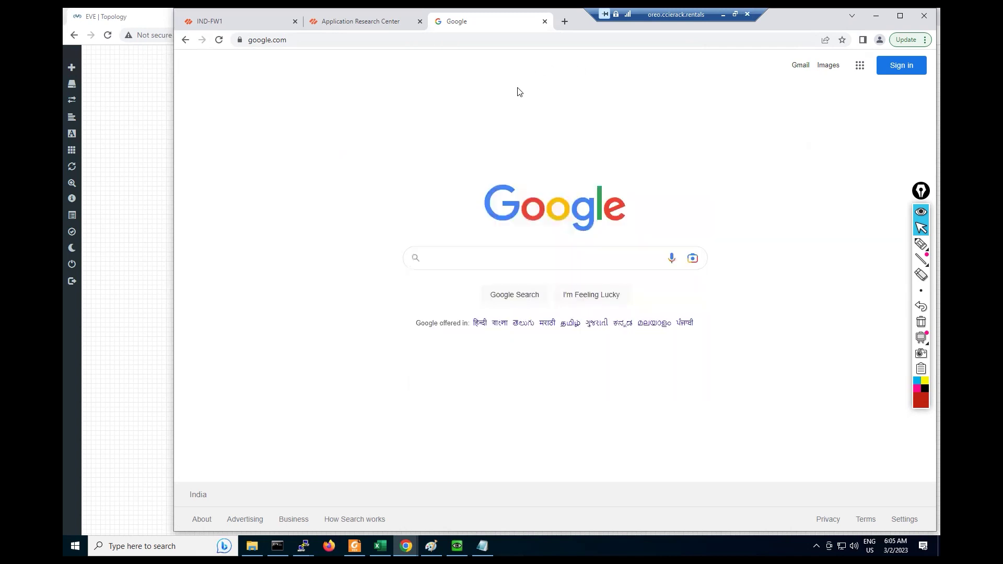
Step: Search Chrome settings for 'cert' and go to the Security settings page
{"action": "left_click", "coordinate": [925, 42]}
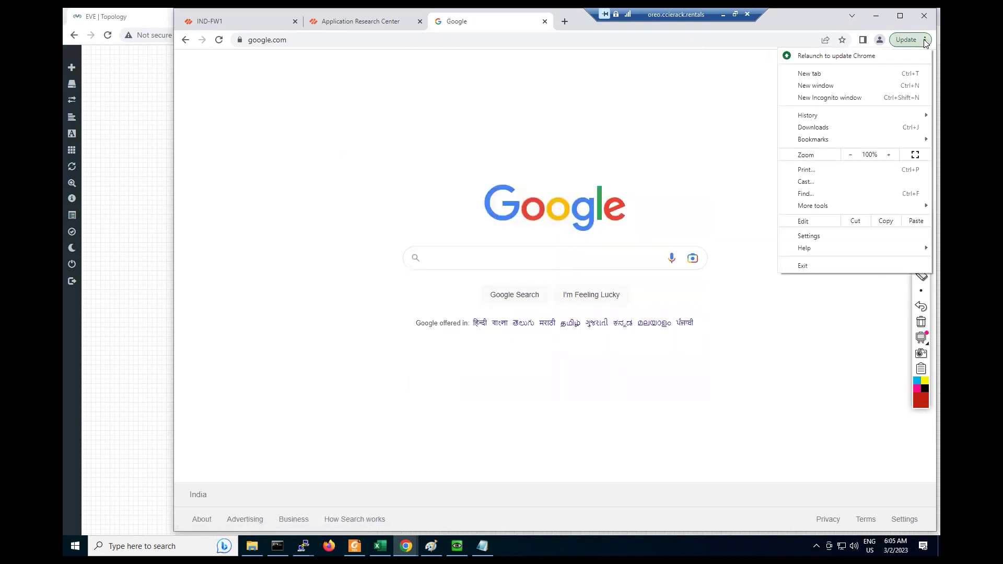
{"action": "left_click", "coordinate": [831, 236]}
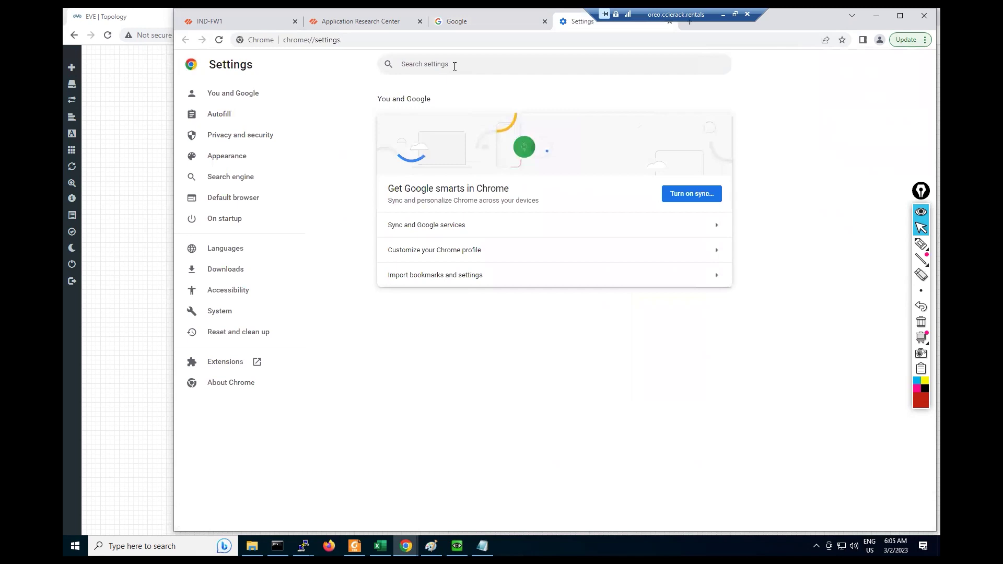
{"action": "type", "text": "cert"}
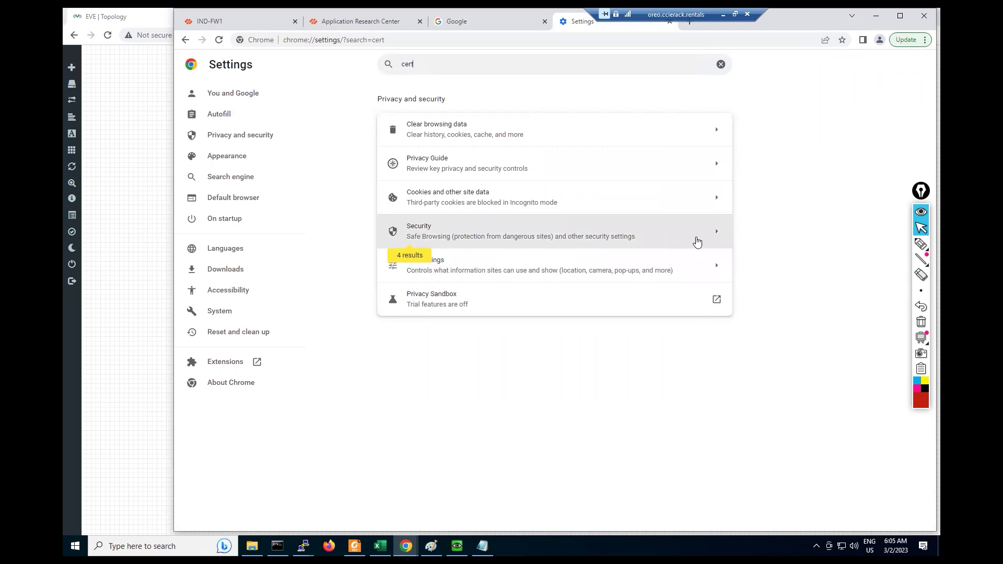
{"action": "left_click", "coordinate": [697, 242]}
{"action": "scroll", "coordinate": [610, 268], "scroll_direction": "down", "scroll_amount": 10}
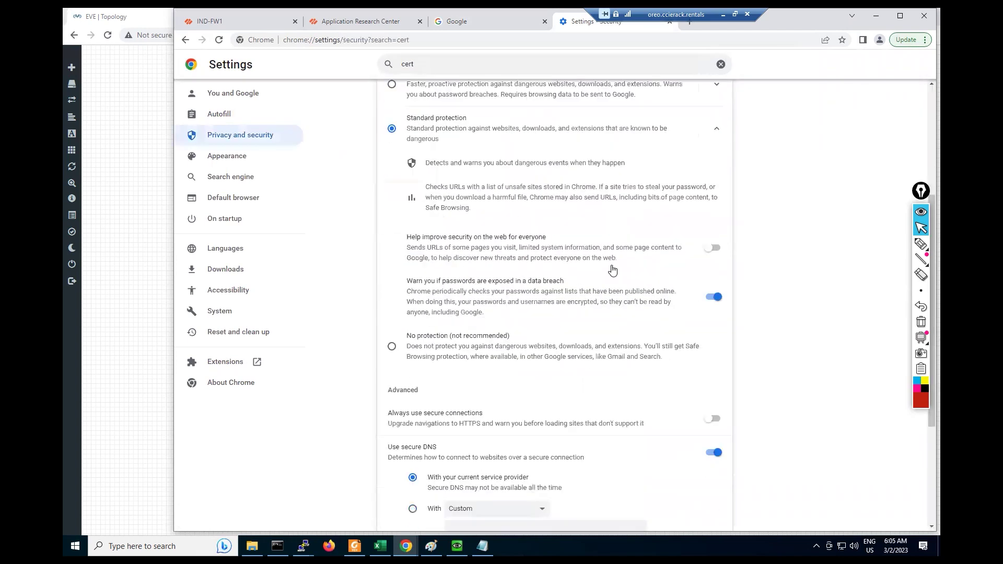
{"action": "scroll", "coordinate": [613, 270], "scroll_direction": "down", "scroll_amount": 2}
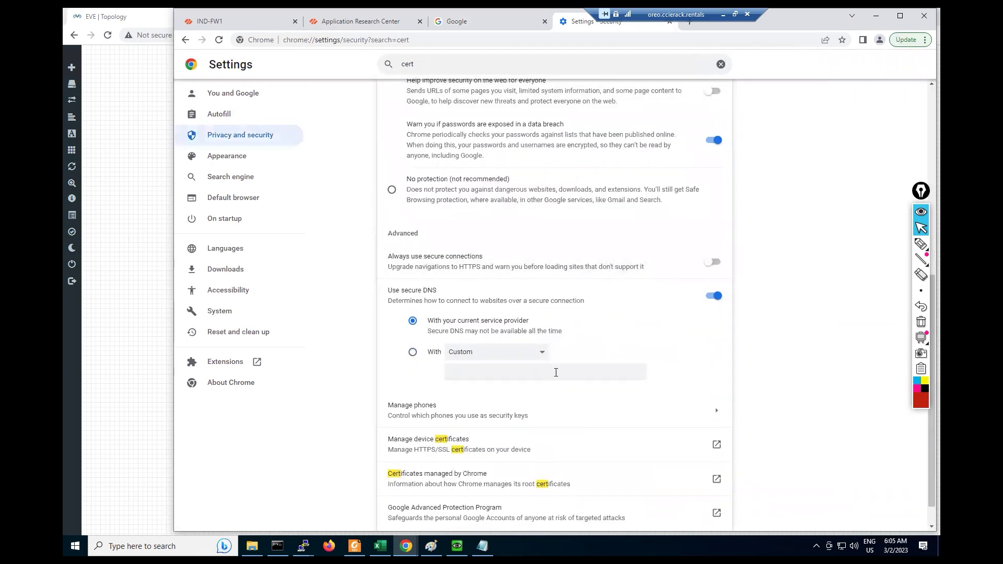
{"action": "scroll", "coordinate": [556, 372], "scroll_direction": "down", "scroll_amount": 1}
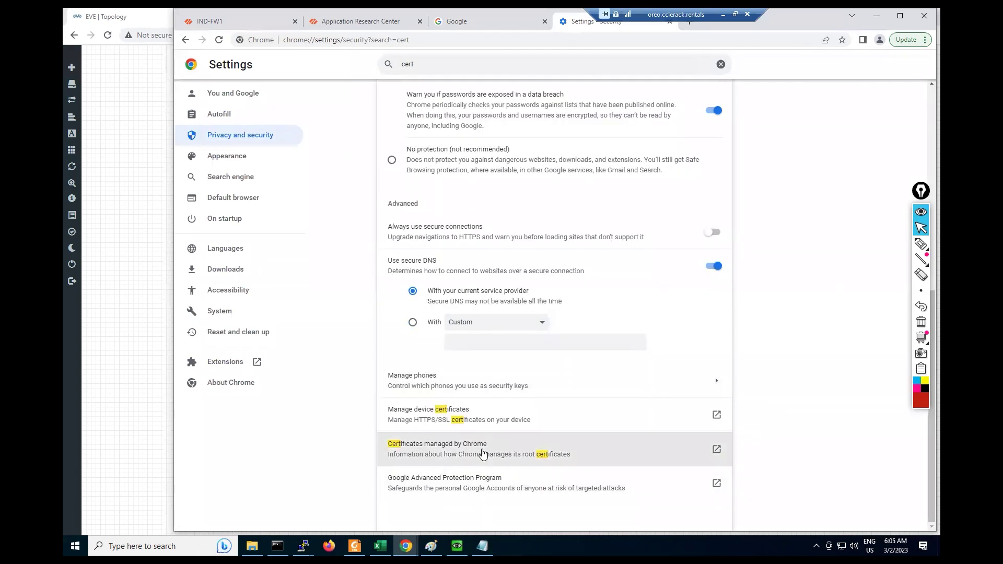
Step: Read Chrome's help article on managed root certificates, then return to security settings
{"action": "left_click", "coordinate": [483, 452]}
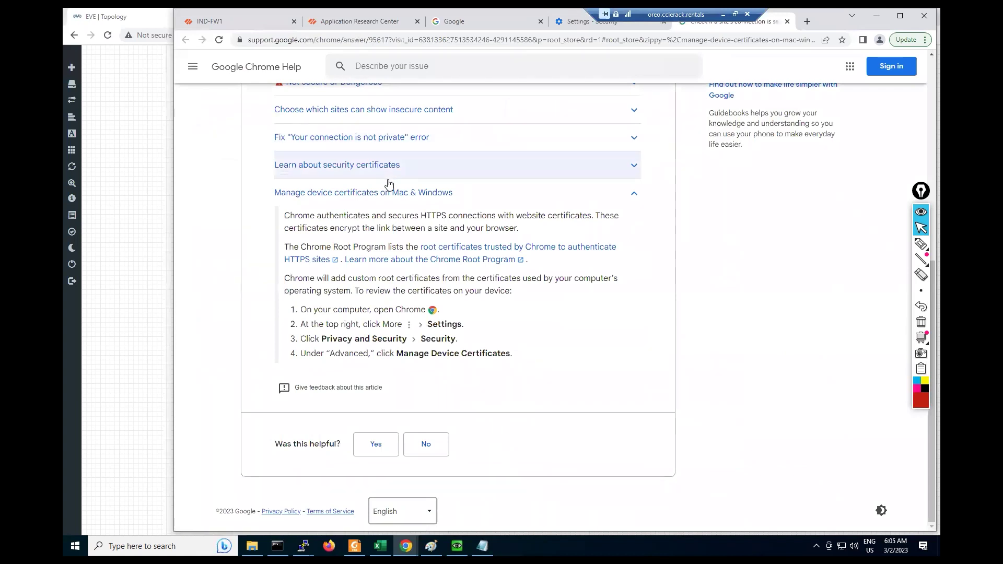
{"action": "scroll", "coordinate": [386, 177], "scroll_direction": "up", "scroll_amount": 7}
{"action": "left_click", "coordinate": [258, 103]}
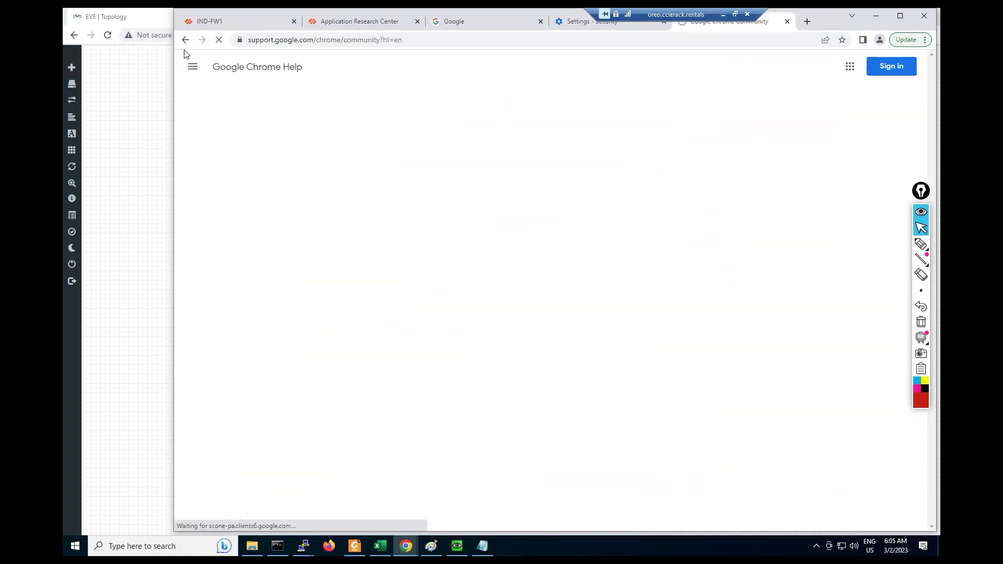
{"action": "left_click", "coordinate": [183, 41]}
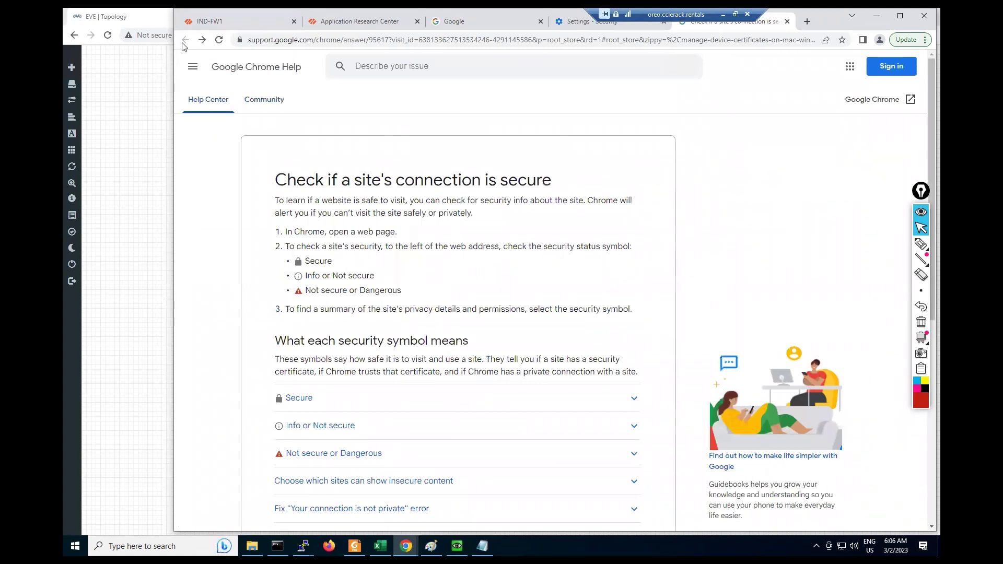
{"action": "left_click", "coordinate": [561, 20]}
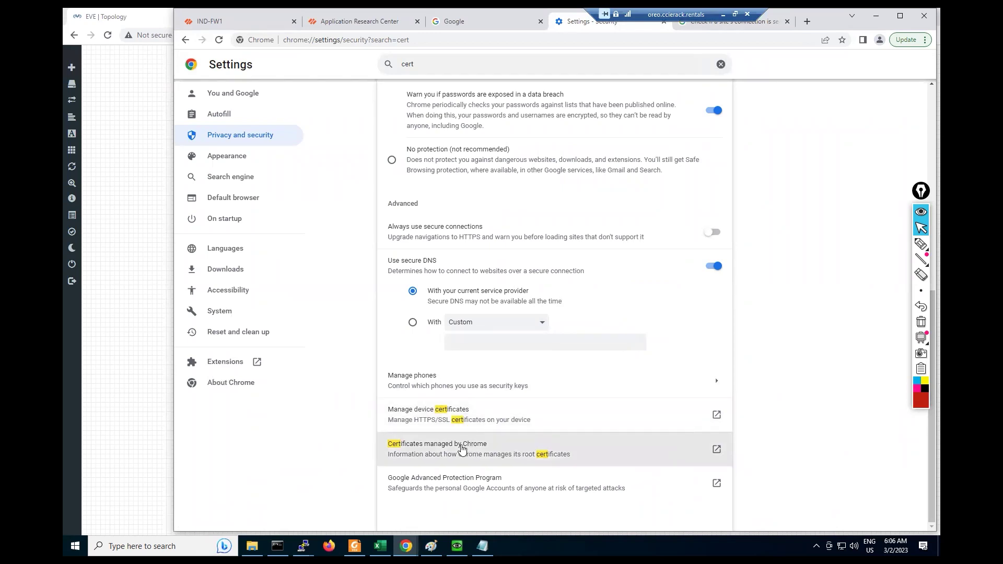
Step: Open the Windows Trusted Root Certification Authorities list and check DigiCert, Baltimore, Hotspot 2.0, ISRG purposes
{"action": "left_click", "coordinate": [422, 413]}
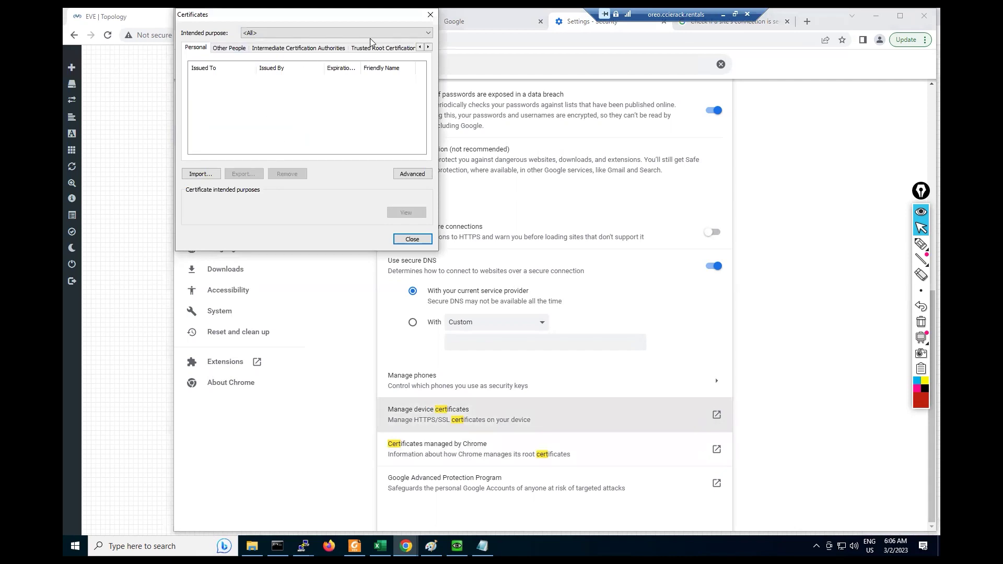
{"action": "left_click", "coordinate": [372, 48]}
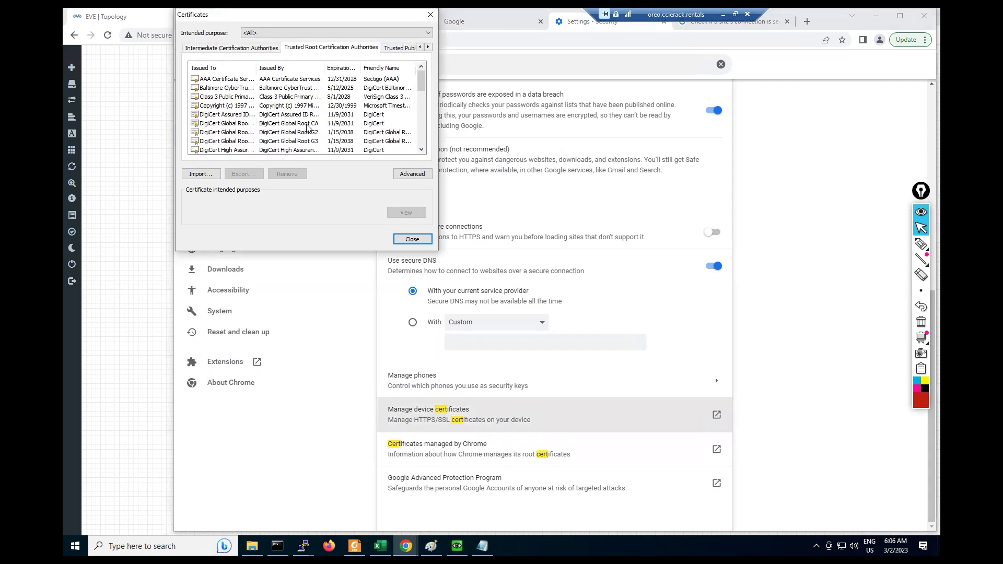
{"action": "left_click_drag", "start_coordinate": [242, 16], "coordinate": [258, 49]}
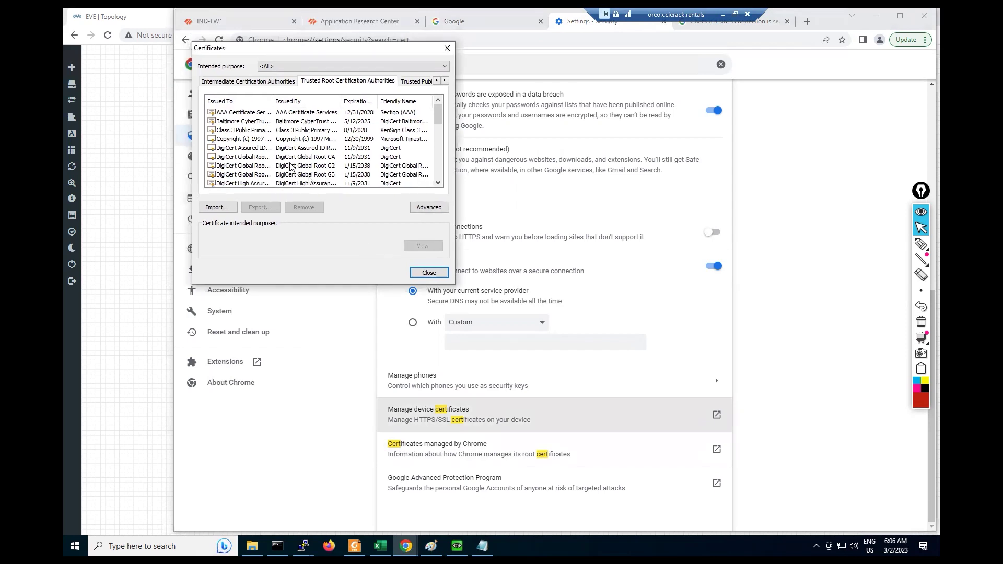
{"action": "left_click", "coordinate": [263, 148]}
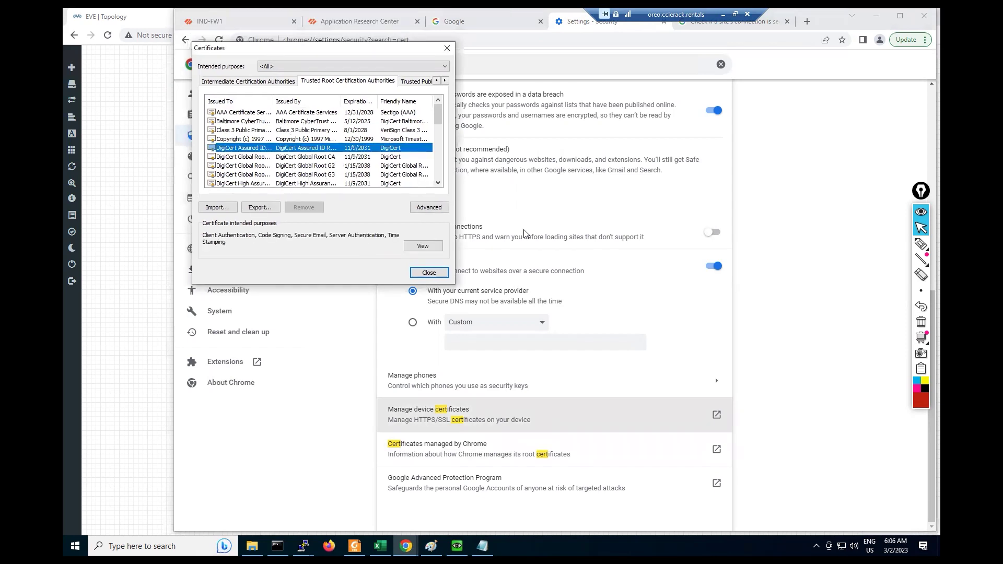
{"action": "left_click", "coordinate": [310, 123]}
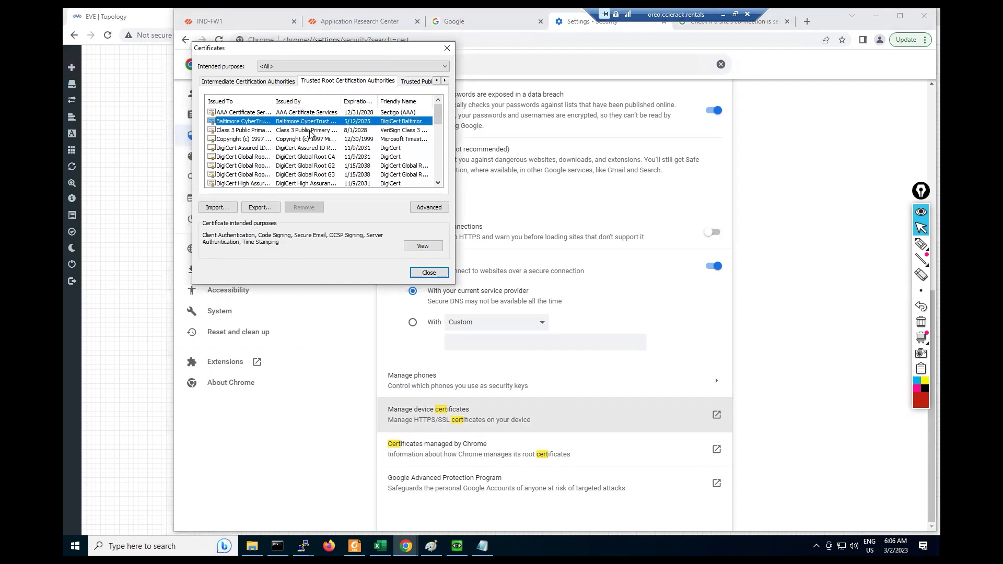
{"action": "scroll", "coordinate": [310, 136], "scroll_direction": "down", "scroll_amount": 5}
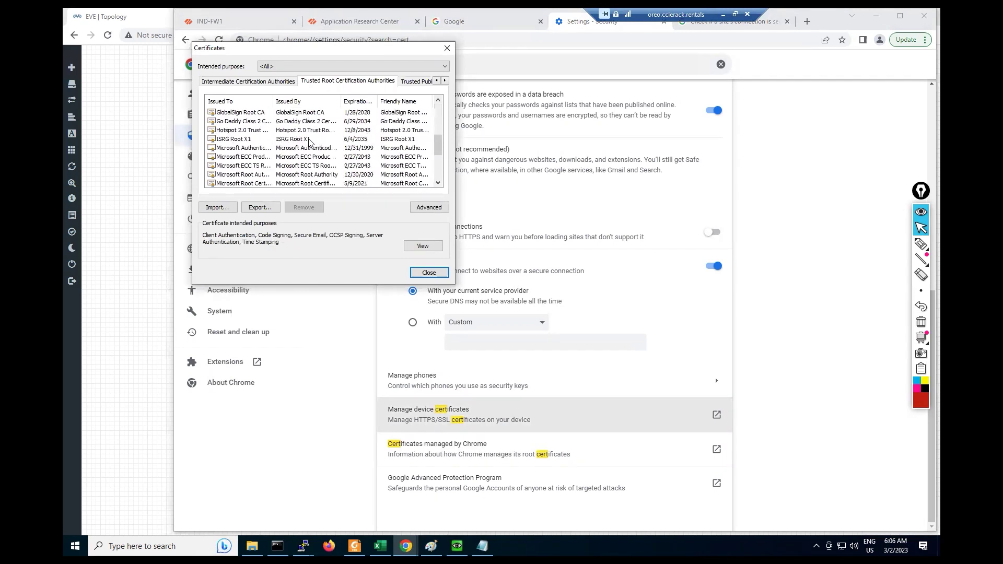
{"action": "left_click", "coordinate": [367, 131]}
{"action": "left_click", "coordinate": [370, 124]}
{"action": "left_click", "coordinate": [369, 132]}
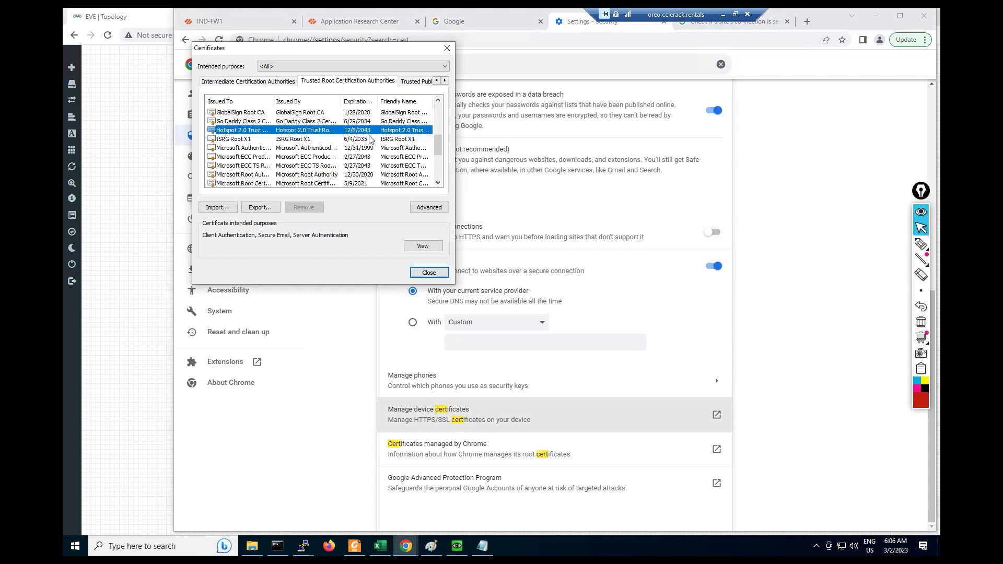
{"action": "left_click", "coordinate": [366, 141]}
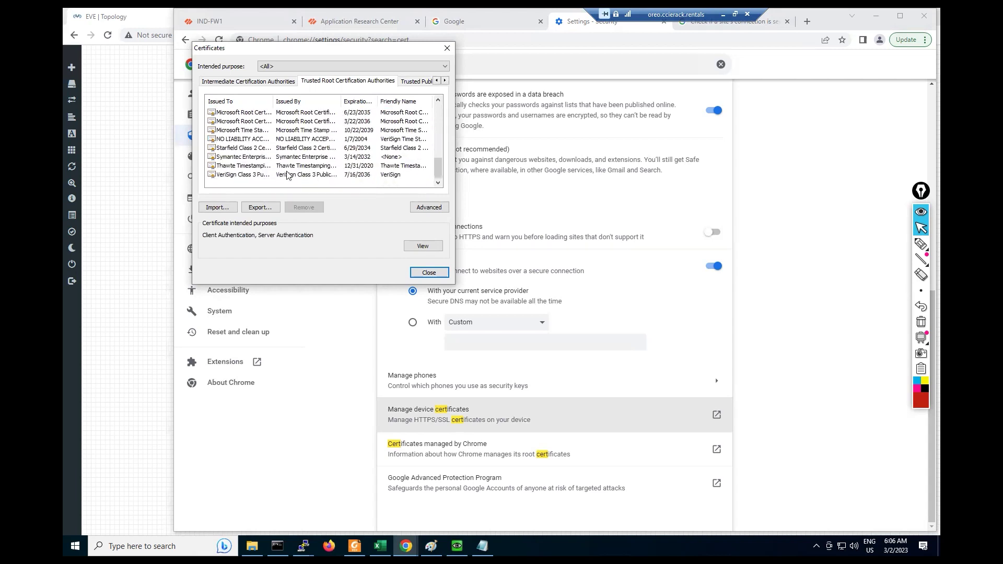
Step: Check intended purposes of AAA, DST Root CA X3, GlobalSign, Go Daddy, Starfield, VeriSign, Symantec, Microsoft roots
{"action": "scroll", "coordinate": [272, 178], "scroll_direction": "up", "scroll_amount": 5}
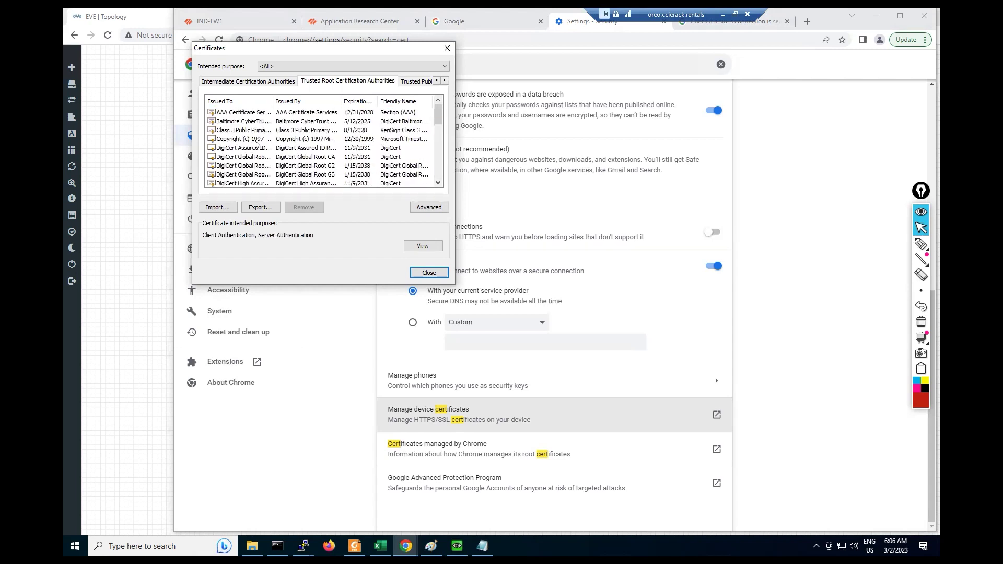
{"action": "left_click", "coordinate": [250, 113]}
{"action": "left_click", "coordinate": [306, 149]}
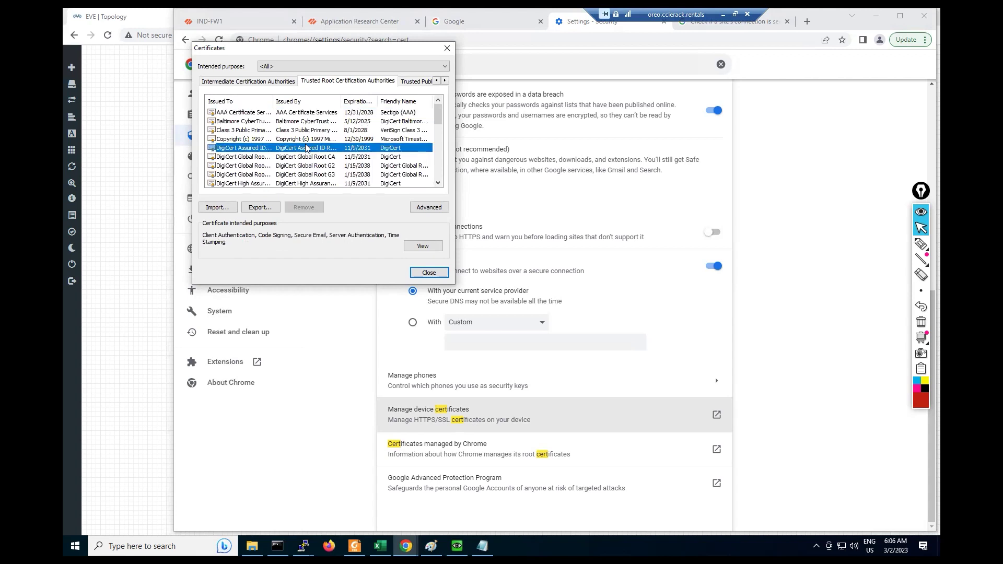
{"action": "scroll", "coordinate": [221, 178], "scroll_direction": "down", "scroll_amount": 1}
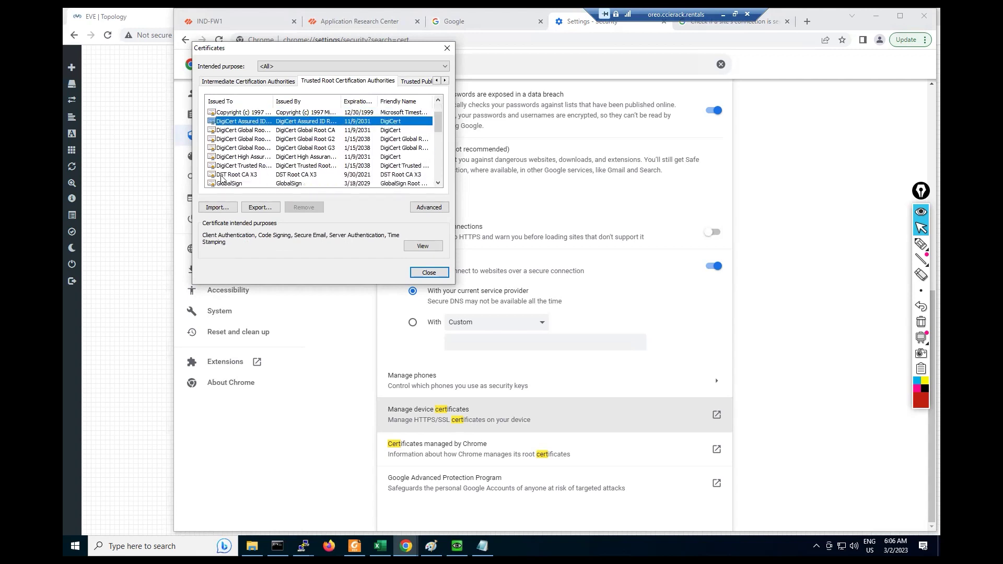
{"action": "left_click", "coordinate": [235, 175]}
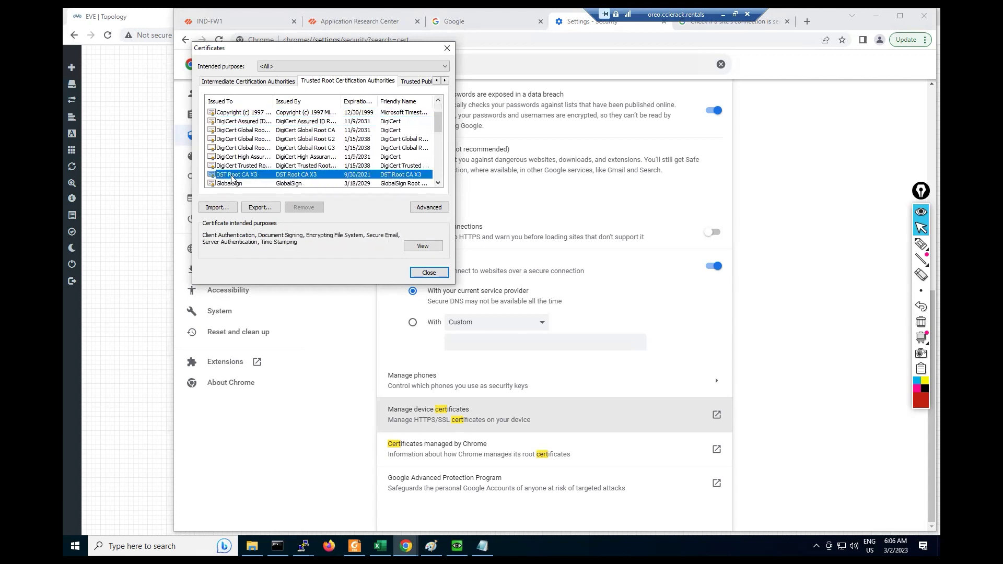
{"action": "scroll", "coordinate": [269, 160], "scroll_direction": "down", "scroll_amount": 1}
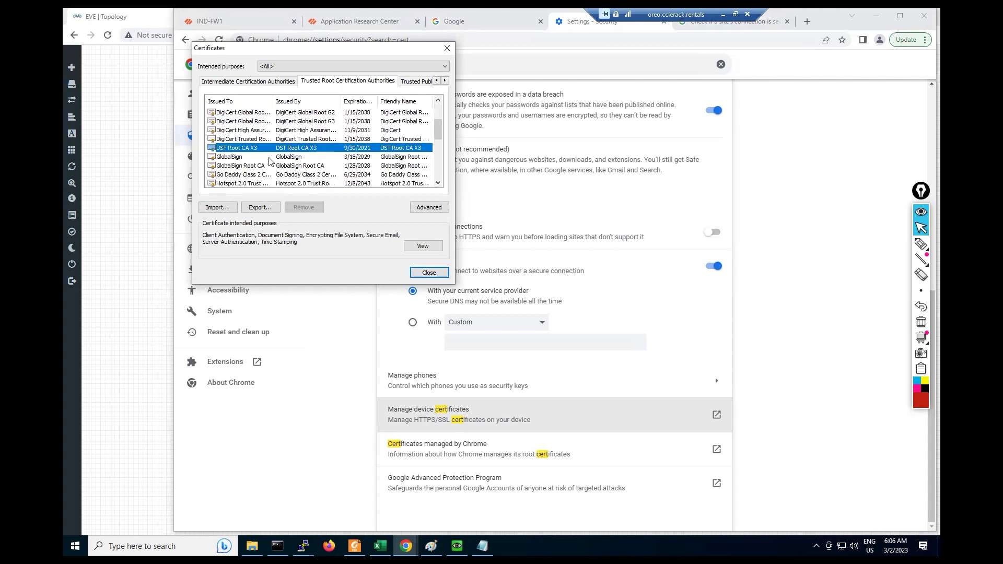
{"action": "left_click", "coordinate": [269, 158]}
{"action": "scroll", "coordinate": [256, 161], "scroll_direction": "down", "scroll_amount": 1}
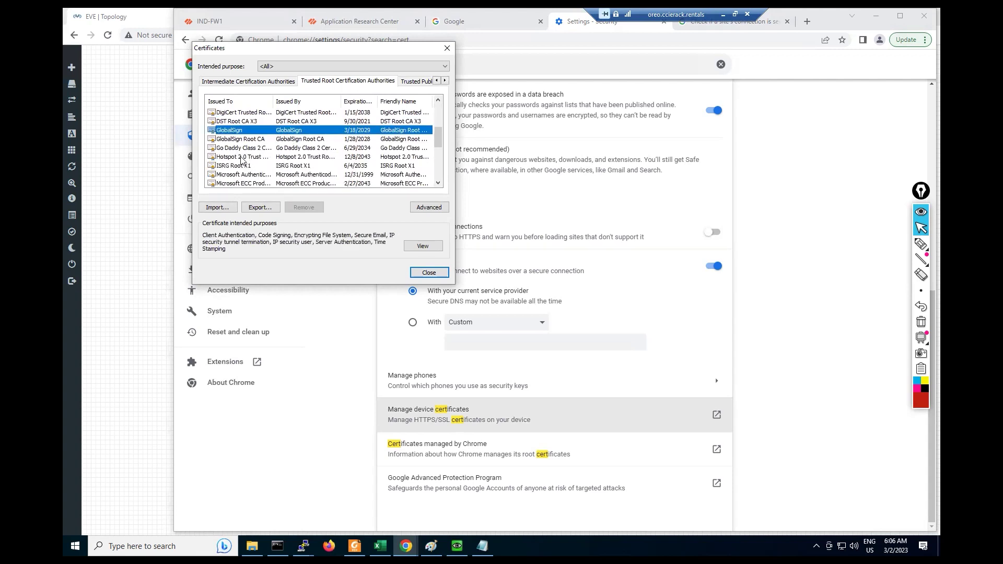
{"action": "left_click", "coordinate": [234, 148]}
{"action": "scroll", "coordinate": [271, 157], "scroll_direction": "down", "scroll_amount": 3}
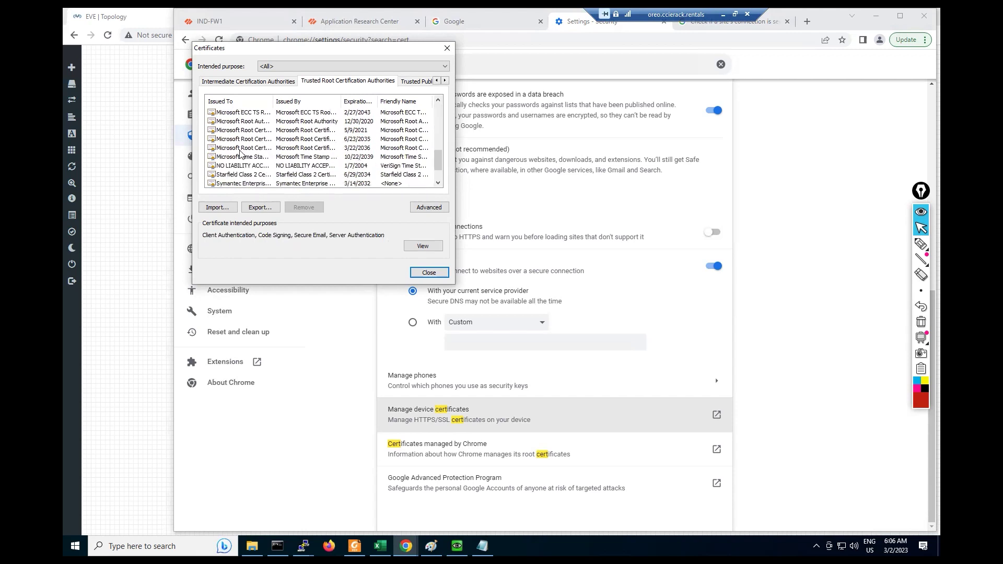
{"action": "left_click", "coordinate": [242, 149]}
{"action": "left_click", "coordinate": [242, 175]}
{"action": "left_click", "coordinate": [244, 157]}
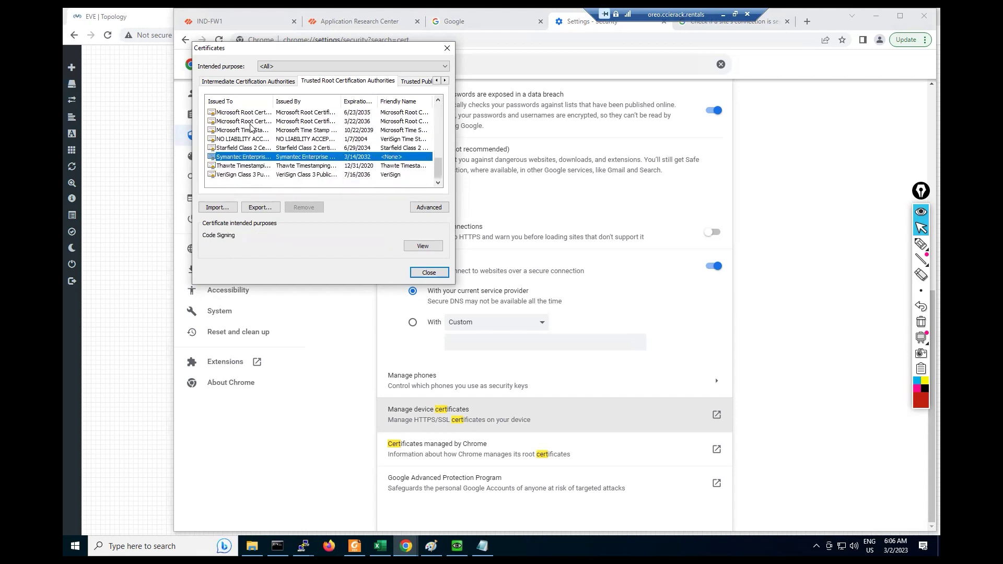
{"action": "left_click", "coordinate": [249, 113]}
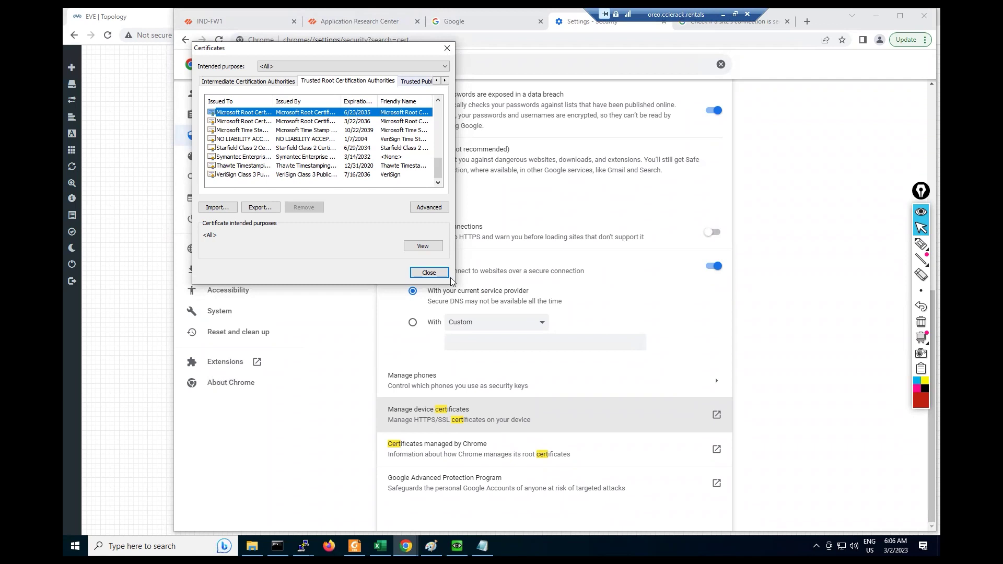
Step: Close the Certificates dialog and show the IND-FW1 Default Trusted Certificate Authorities list
{"action": "left_click", "coordinate": [430, 273]}
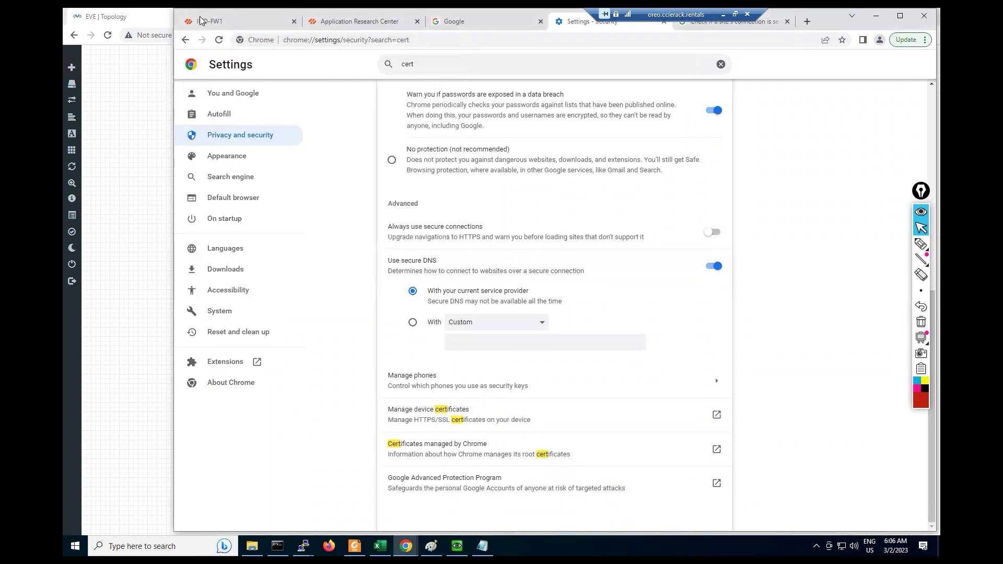
{"action": "left_click", "coordinate": [228, 21]}
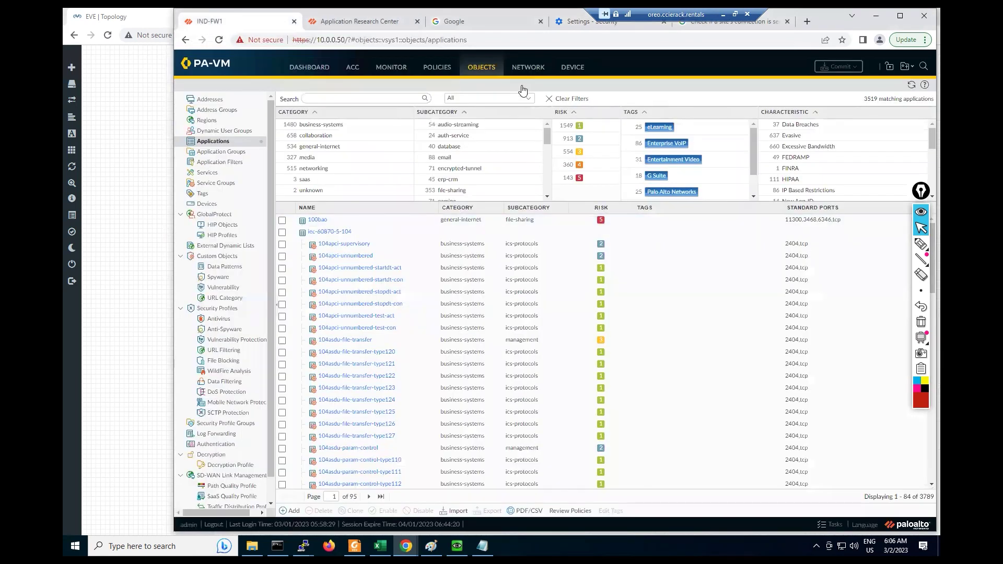
{"action": "left_click", "coordinate": [568, 70]}
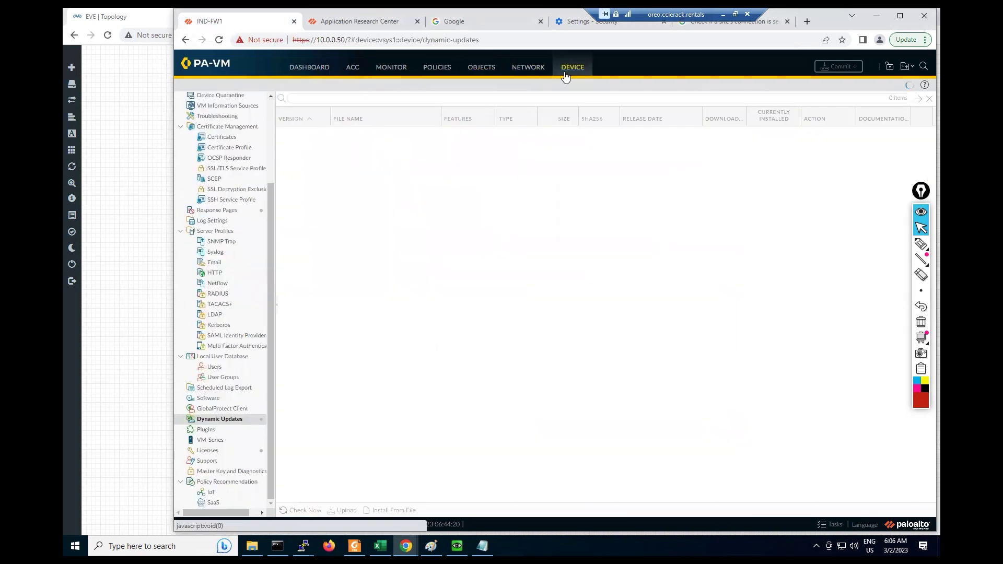
{"action": "scroll", "coordinate": [225, 246], "scroll_direction": "up", "scroll_amount": 1}
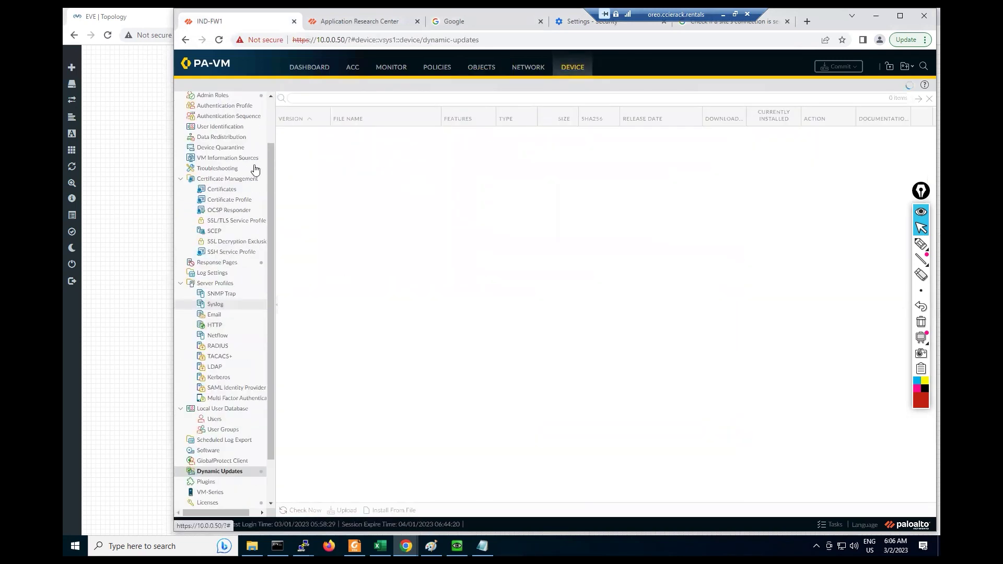
{"action": "left_click", "coordinate": [212, 190]}
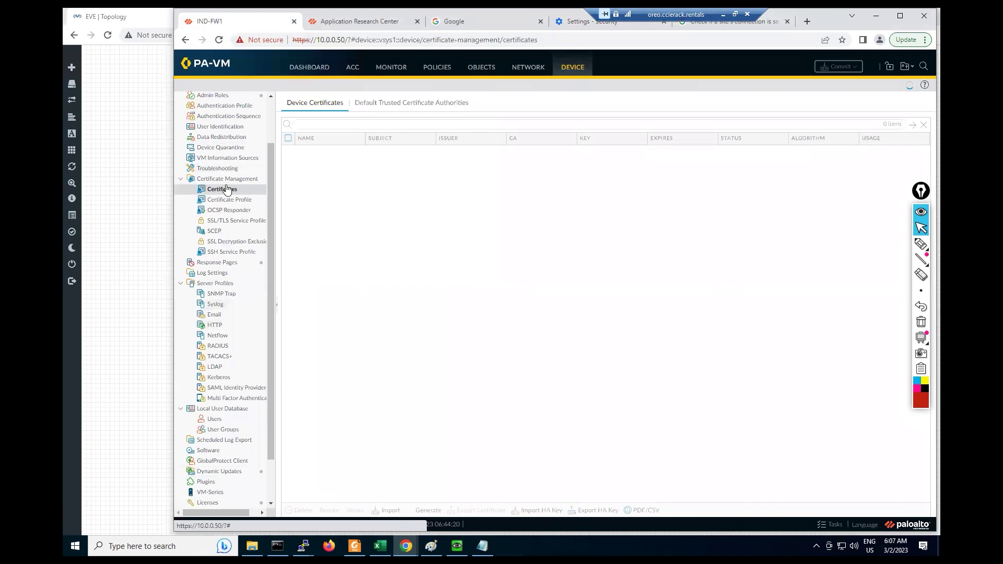
{"action": "left_click", "coordinate": [386, 102]}
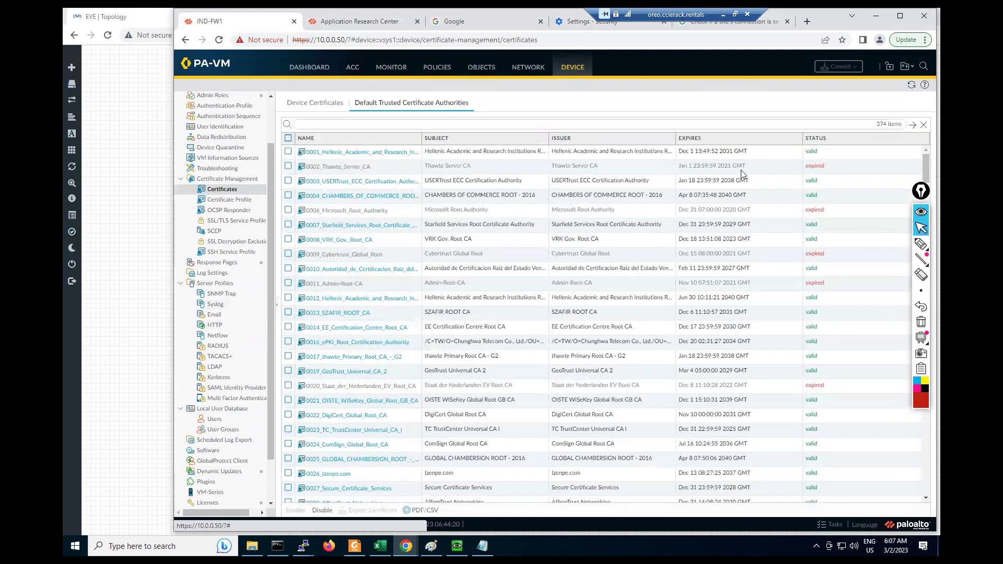
Step: Point out the expired 0002_Thawte_Server_CA entry and scroll through the 374 authorities
{"action": "left_click", "coordinate": [749, 171]}
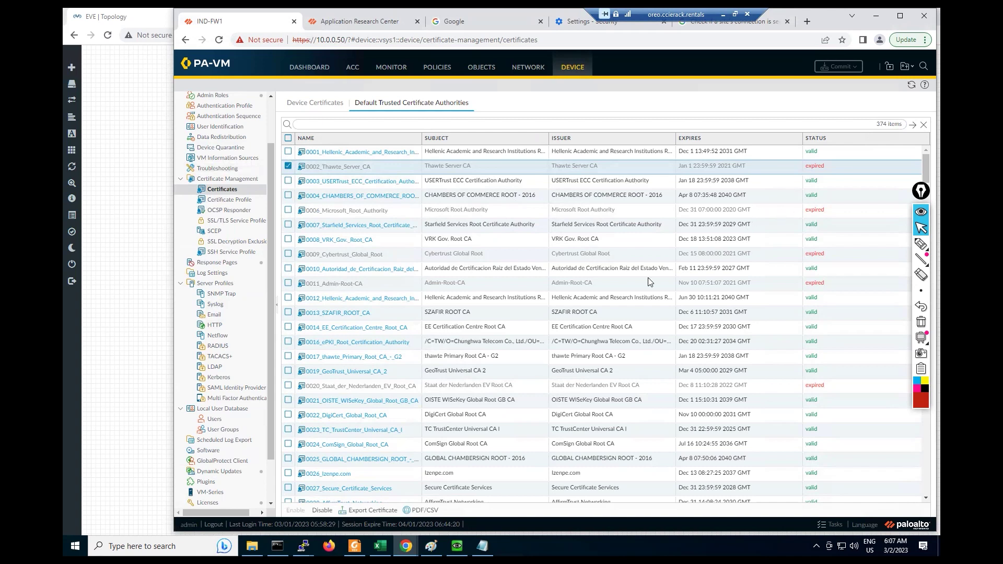
{"action": "scroll", "coordinate": [648, 282], "scroll_direction": "down", "scroll_amount": 8}
{"action": "scroll", "coordinate": [766, 299], "scroll_direction": "down", "scroll_amount": 20}
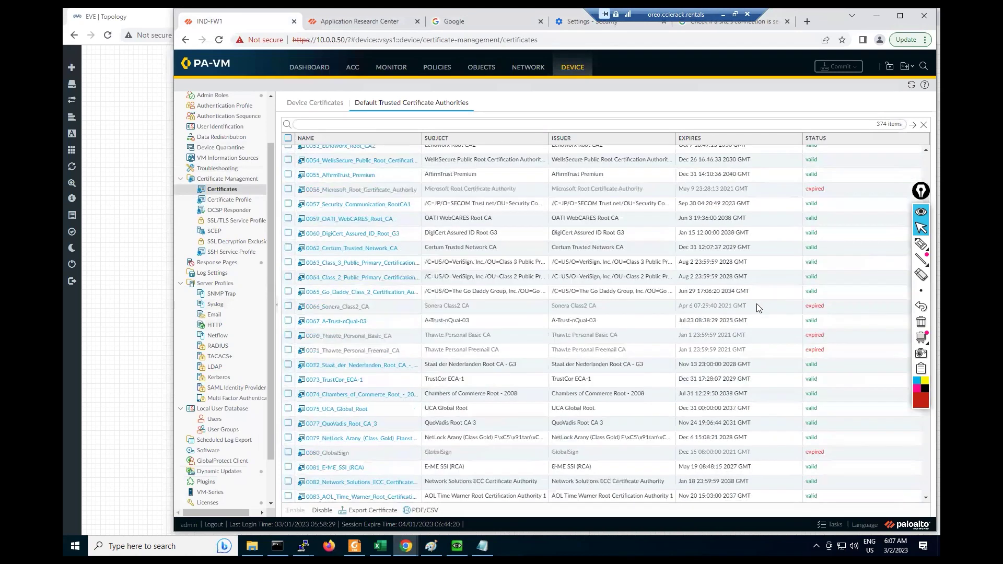
{"action": "scroll", "coordinate": [690, 369], "scroll_direction": "down", "scroll_amount": 20}
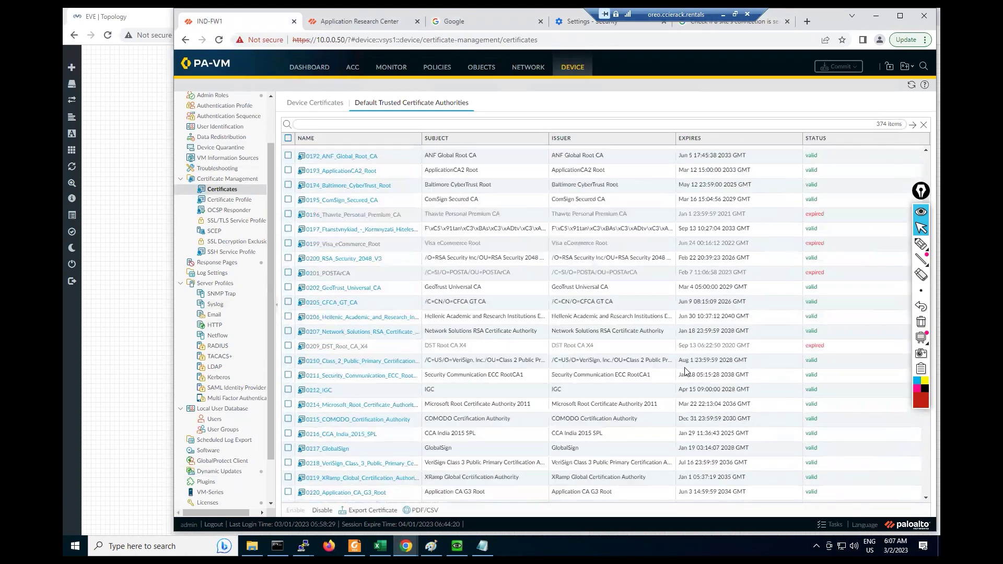
{"action": "scroll", "coordinate": [681, 376], "scroll_direction": "down", "scroll_amount": 20}
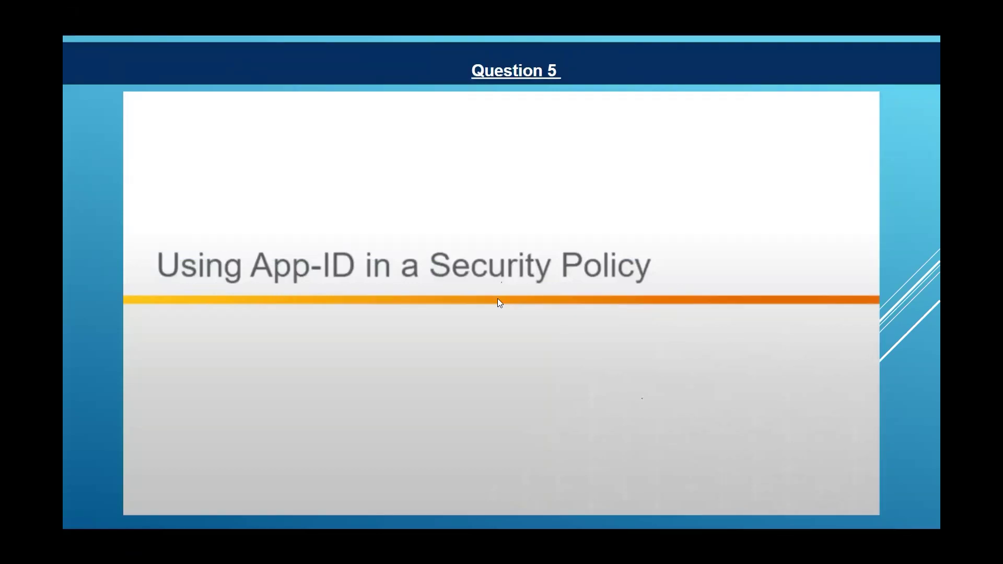
Step: Advance to the Application Shifts slide and turn on the laser pointer
{"action": "left_click", "coordinate": [599, 302]}
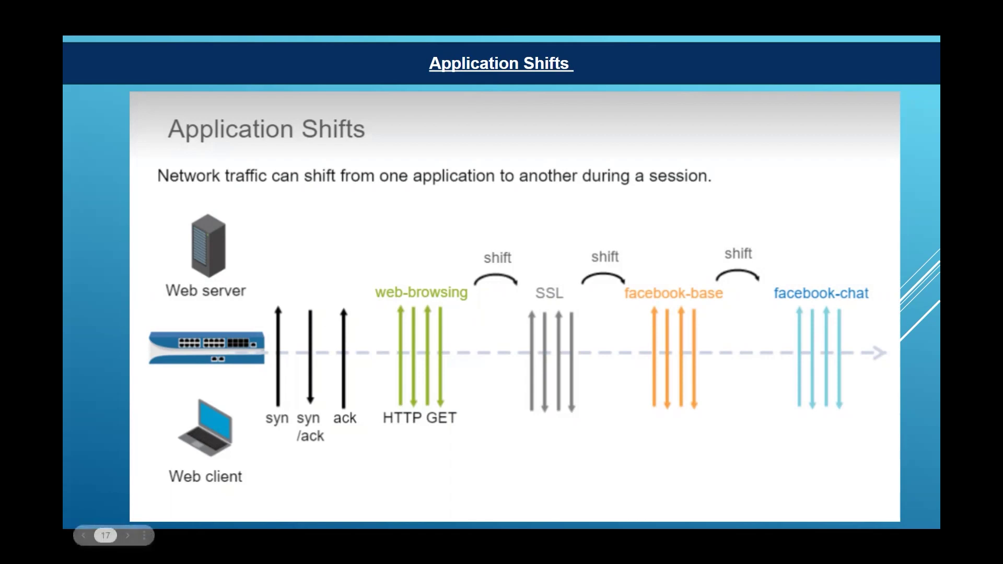
{"action": "left_click", "coordinate": [144, 535]}
{"action": "left_click", "coordinate": [180, 406]}
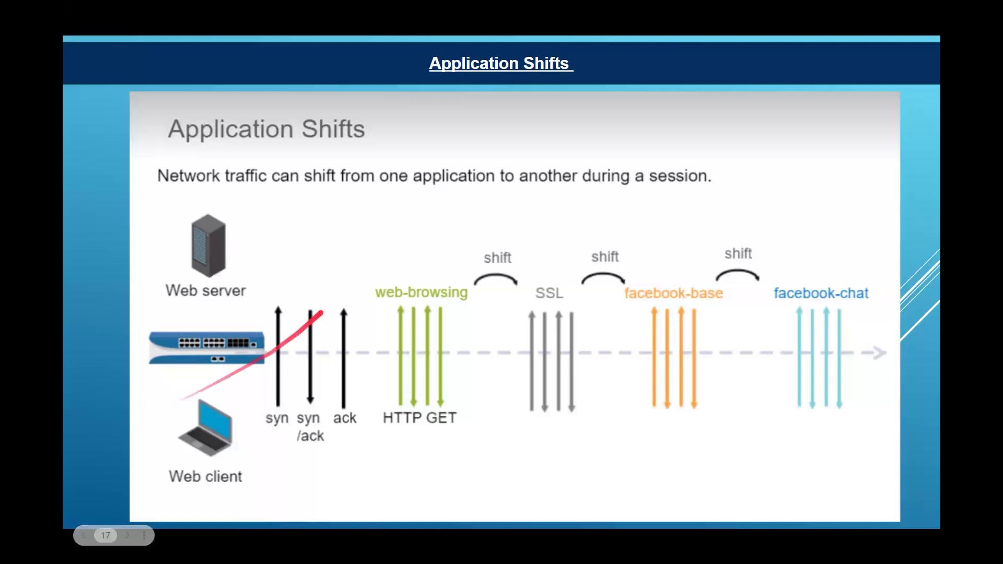
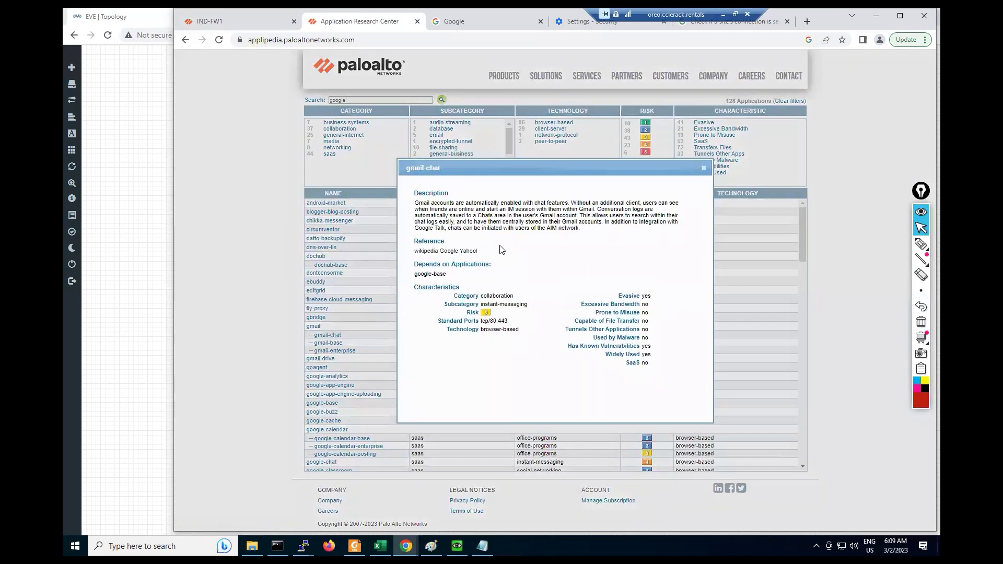
Step: Review the gmail-chat and gmail-enterprise dependencies in Applipedia, closing each details popup
{"action": "mouse_move", "coordinate": [420, 275]}
{"action": "left_mouse_down"}
{"action": "mouse_move", "coordinate": [449, 276]}
{"action": "mouse_move", "coordinate": [409, 277]}
{"action": "left_mouse_up"}
{"action": "left_click", "coordinate": [703, 167]}
{"action": "left_click", "coordinate": [328, 351]}
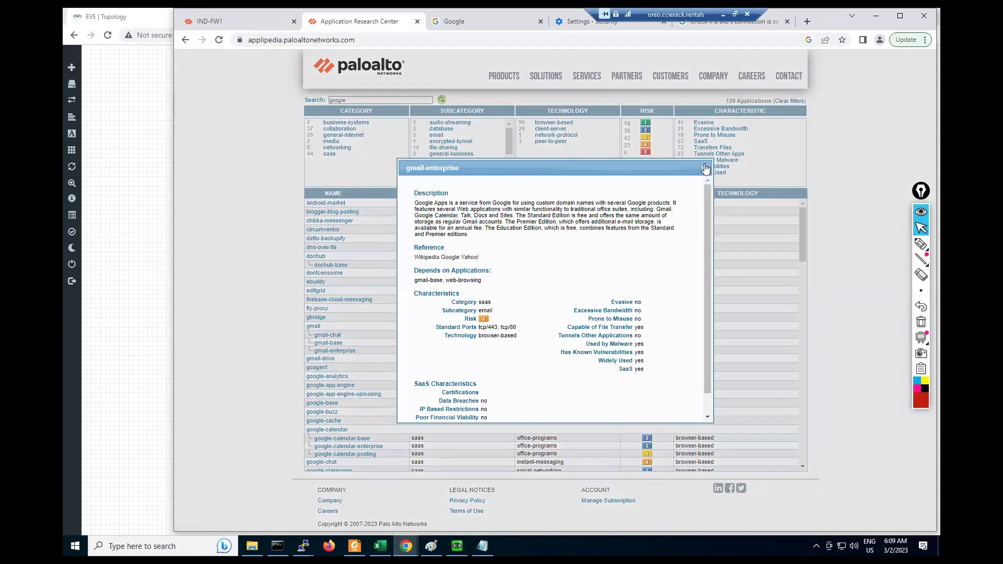
{"action": "left_click_drag", "start_coordinate": [417, 281], "coordinate": [448, 295]}
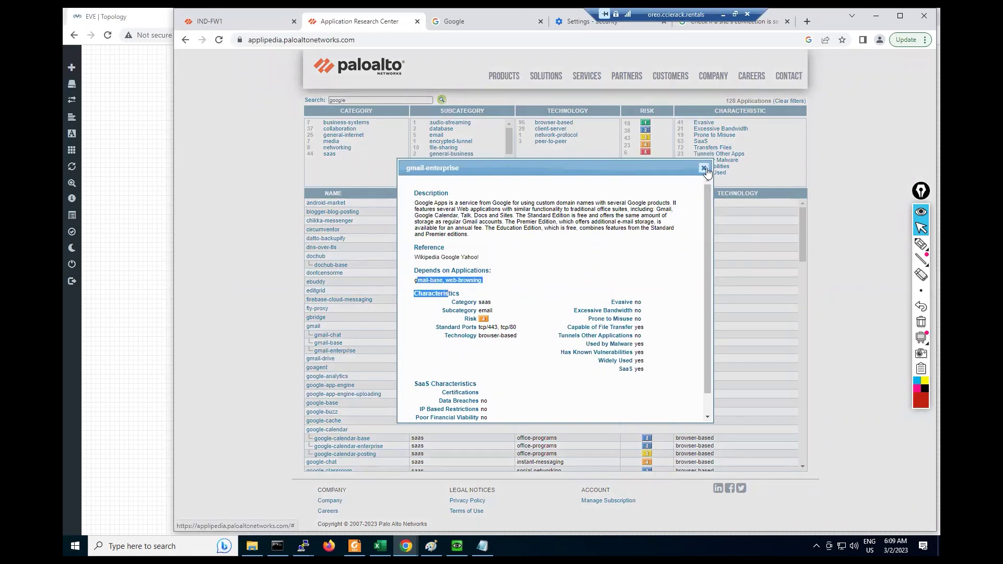
{"action": "left_click", "coordinate": [704, 169]}
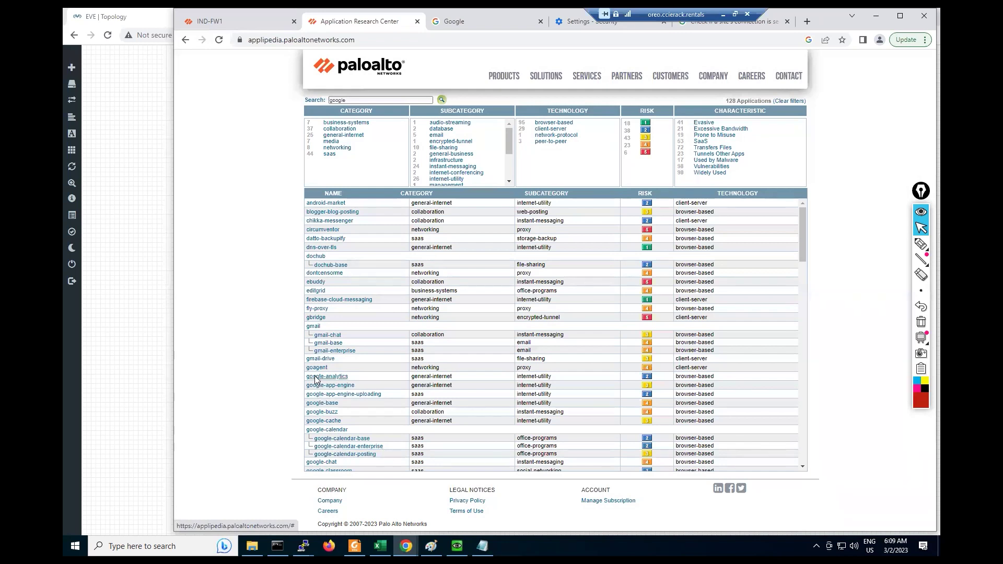
Step: Review google-analytics' implicit web-browsing dependency, then return to the IND-FW1 firewall tab
{"action": "left_click", "coordinate": [315, 376]}
{"action": "left_click_drag", "start_coordinate": [462, 267], "coordinate": [418, 274]}
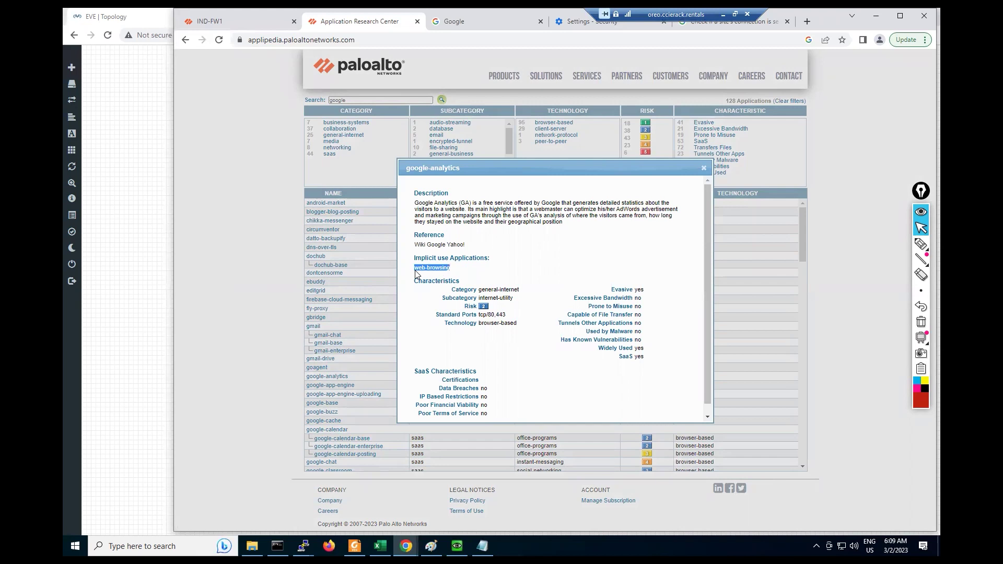
{"action": "left_click", "coordinate": [703, 169]}
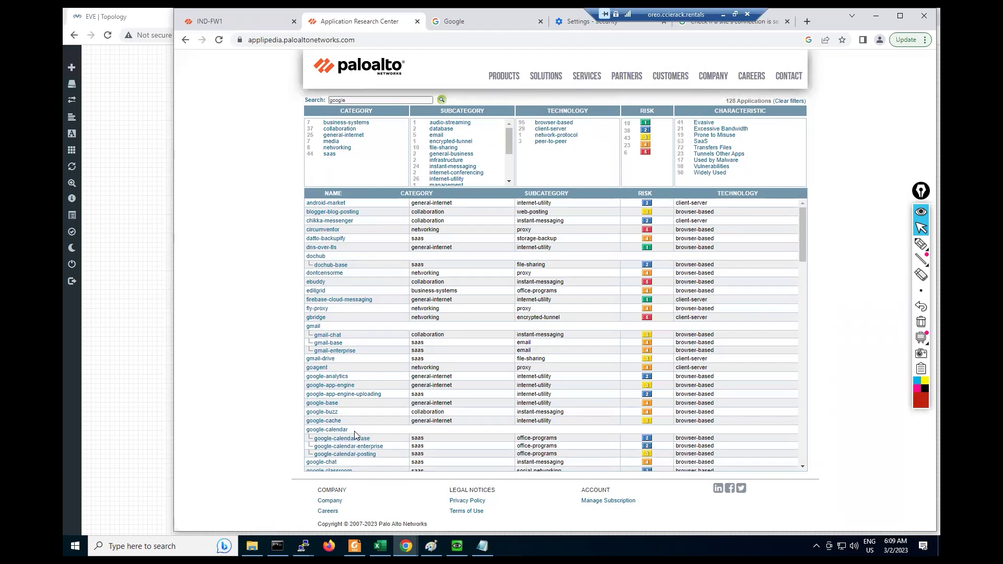
{"action": "left_click", "coordinate": [242, 20]}
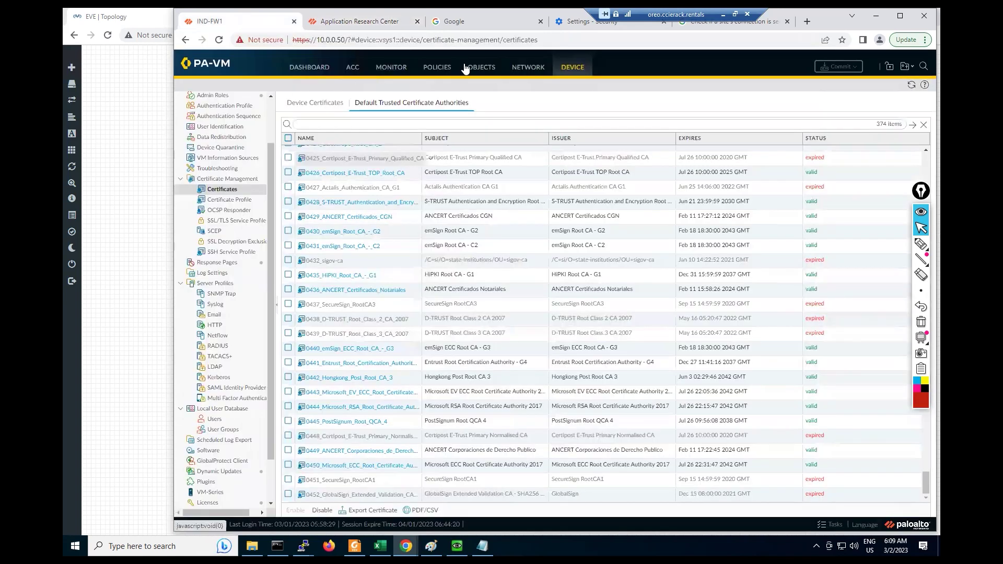
Step: Show the Security policy rulebase with the browser widened so the Action column is visible
{"action": "left_click", "coordinate": [429, 69]}
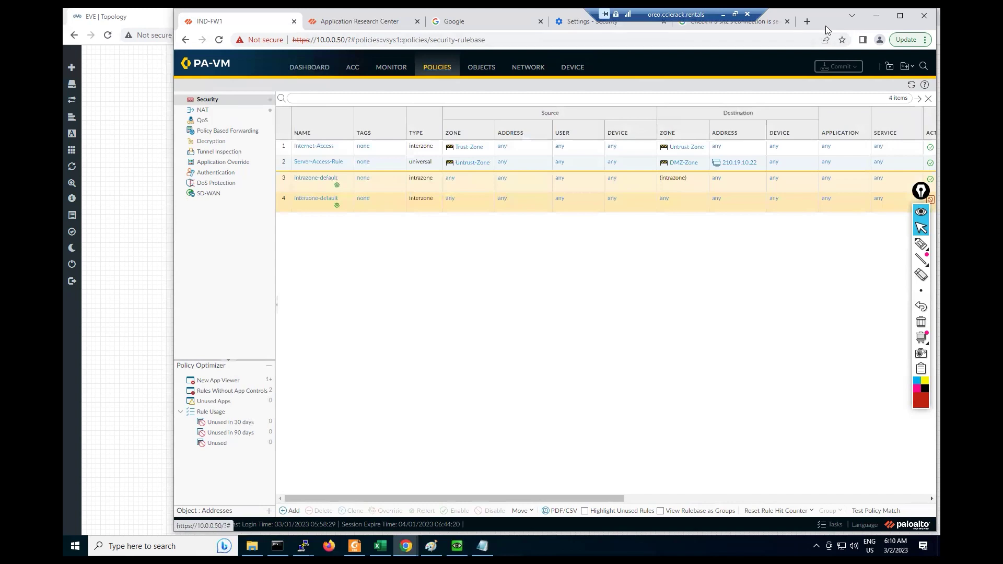
{"action": "left_click_drag", "start_coordinate": [813, 19], "coordinate": [777, 19]}
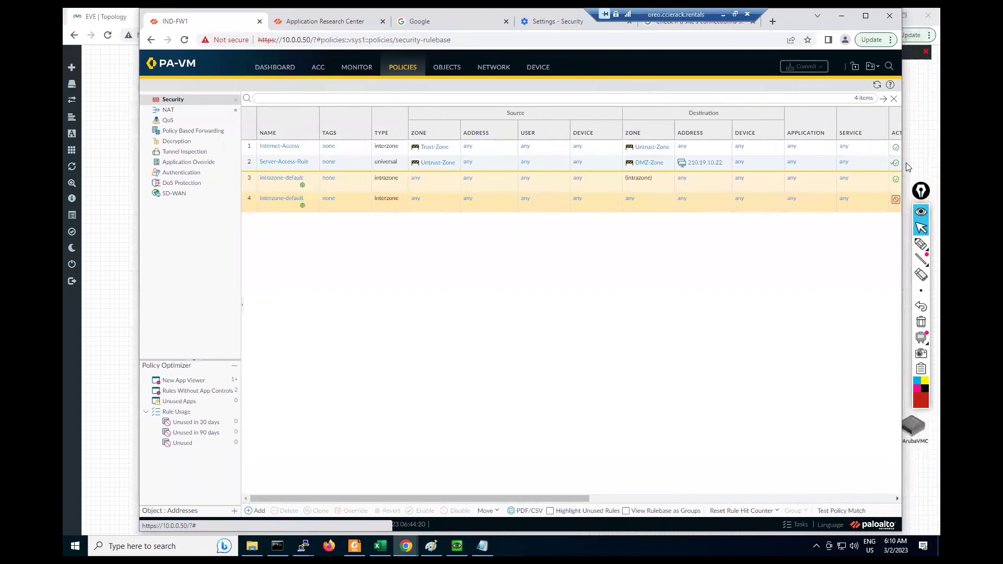
{"action": "left_click_drag", "start_coordinate": [902, 160], "coordinate": [937, 161]}
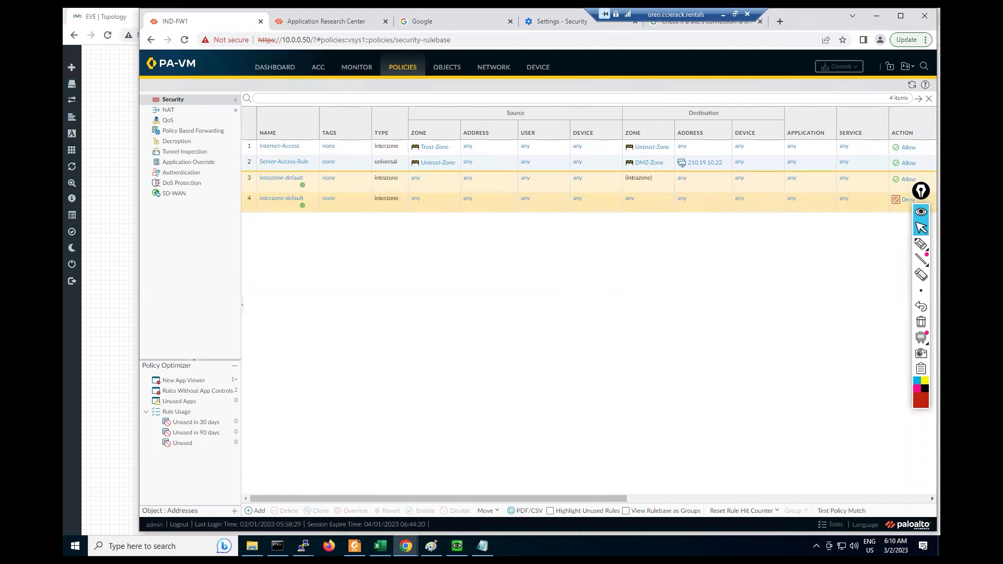
{"action": "mouse_move", "coordinate": [303, 546]}
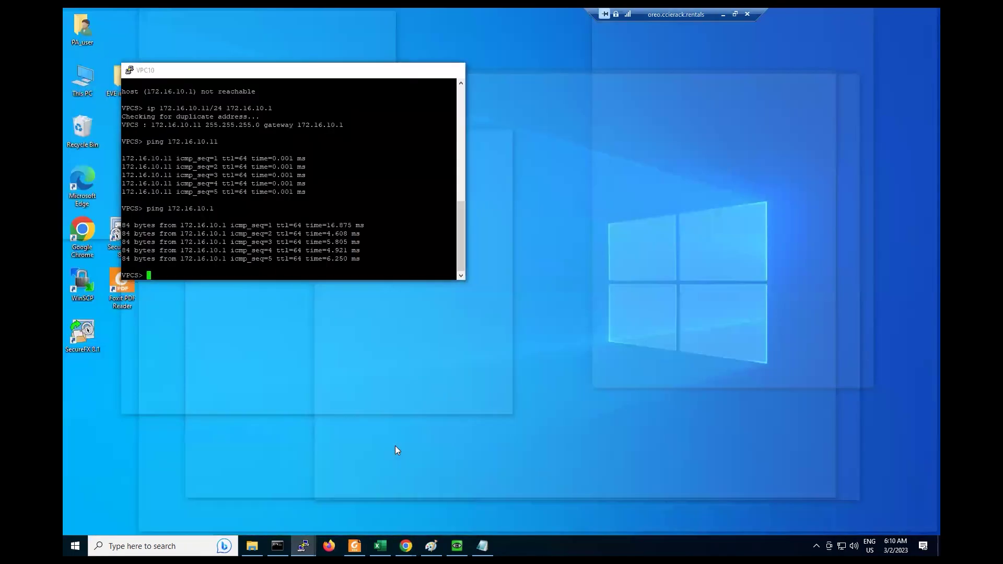
Step: Close the VPC10 PuTTY console session
{"action": "left_click", "coordinate": [395, 450]}
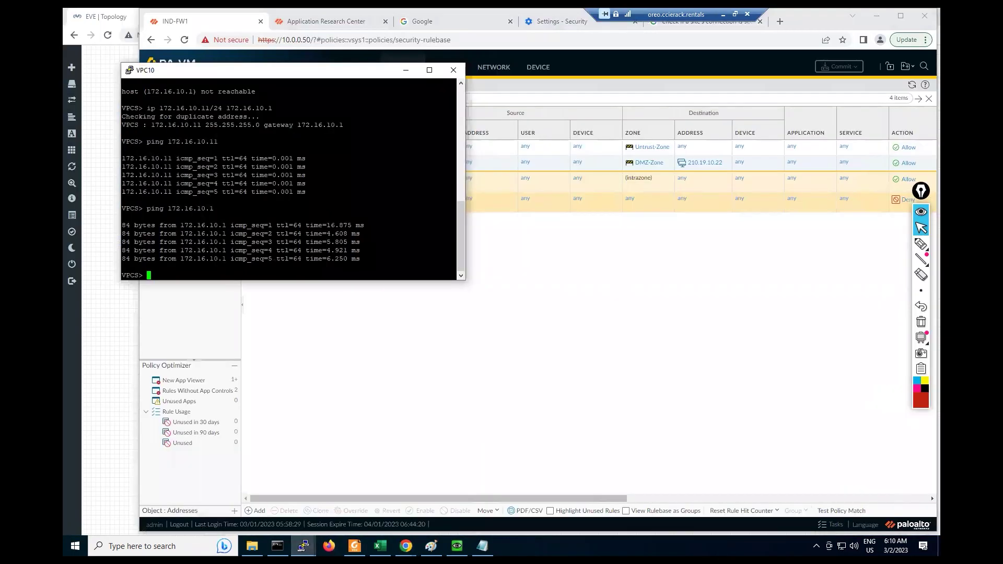
{"action": "key", "text": "Up"}
{"action": "left_click", "coordinate": [453, 70]}
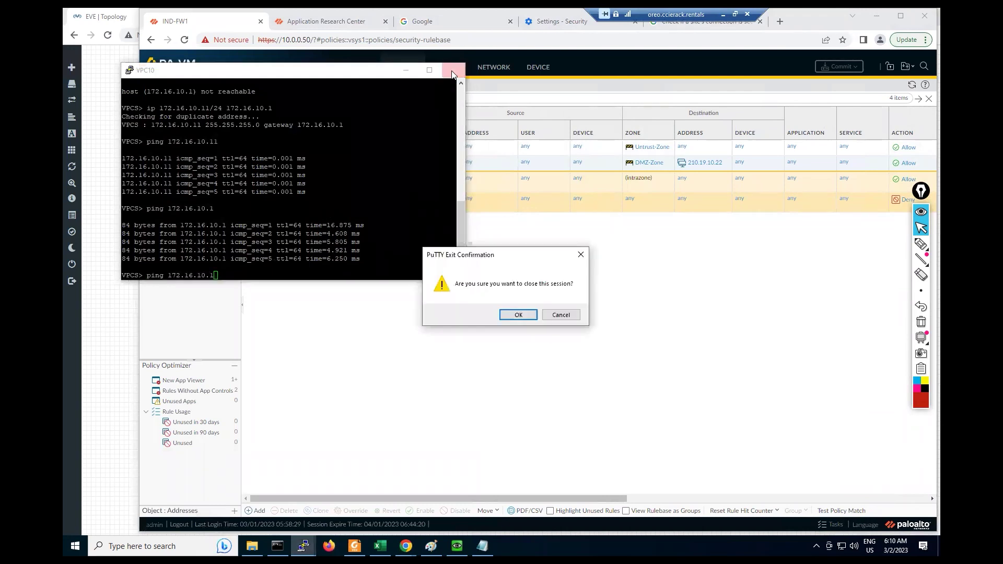
{"action": "key", "text": "Return"}
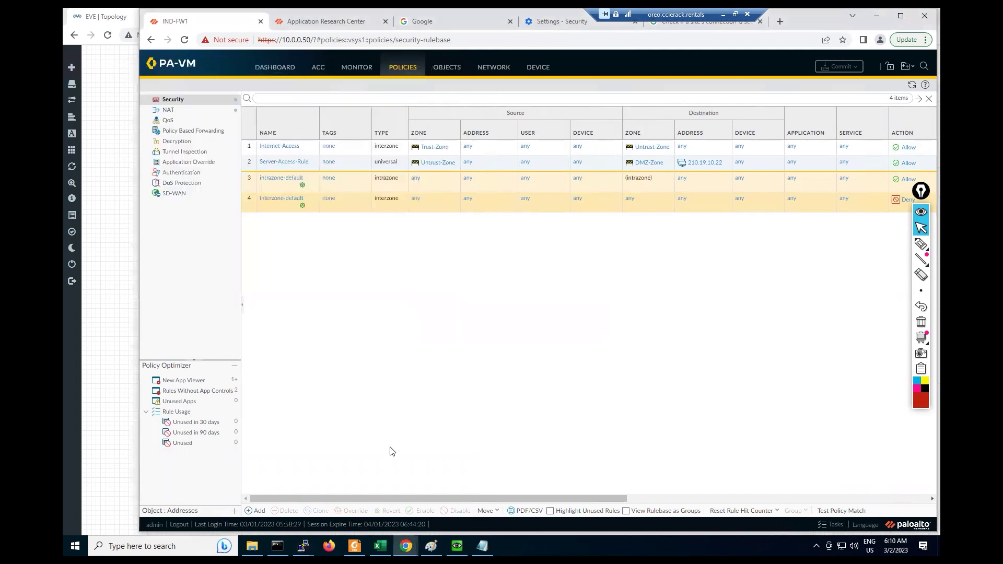
Step: Rerun ping 4.2.2.2 from VPC11, getting all five replies, then bring QEMU forward
{"action": "left_click", "coordinate": [303, 546]}
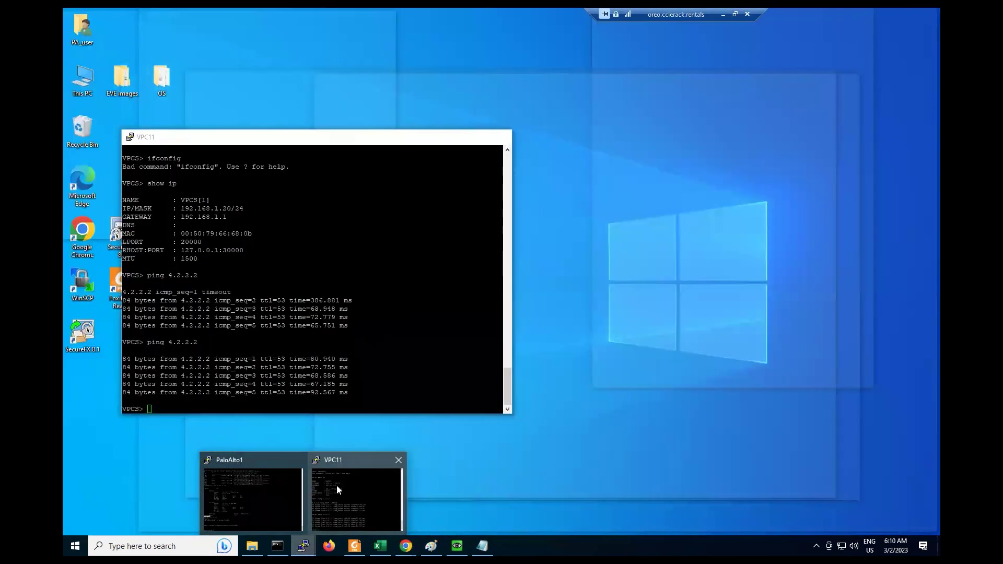
{"action": "left_click", "coordinate": [337, 485]}
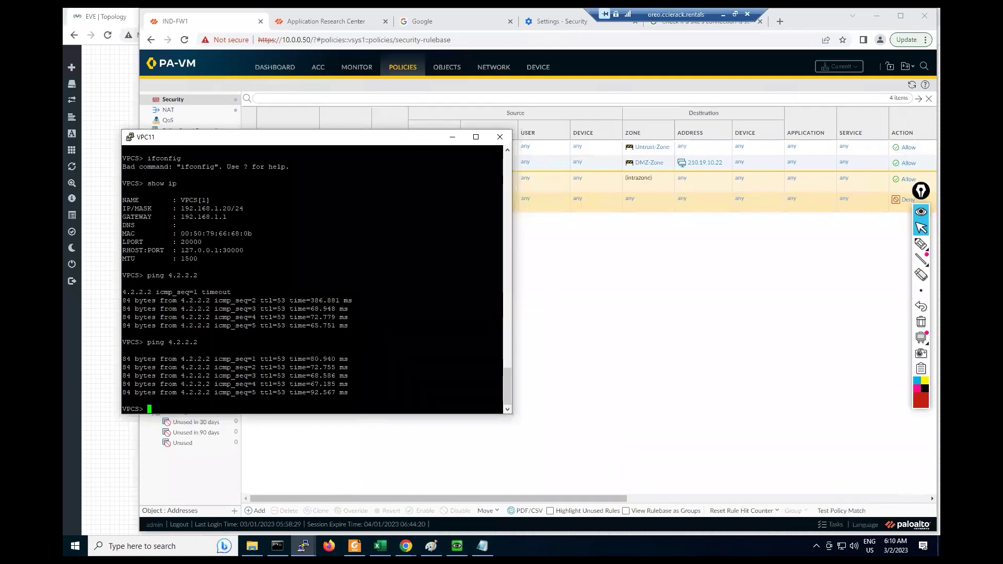
{"action": "key", "text": "Up"}
{"action": "key", "text": "Return"}
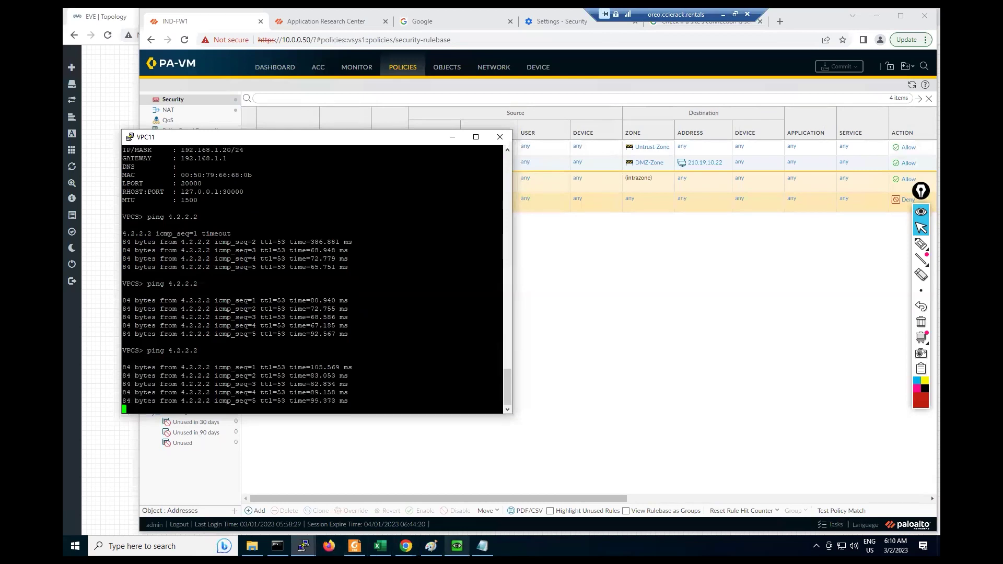
{"action": "left_click", "coordinate": [457, 546]}
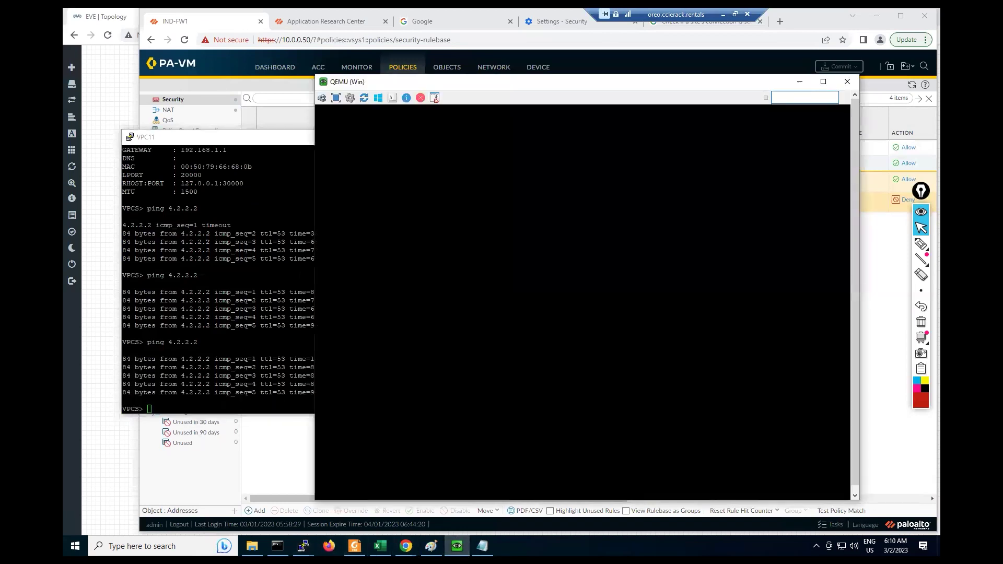
Step: Close the VPC11 console and sign in to the Windows VM with its account password
{"action": "left_click", "coordinate": [499, 137]}
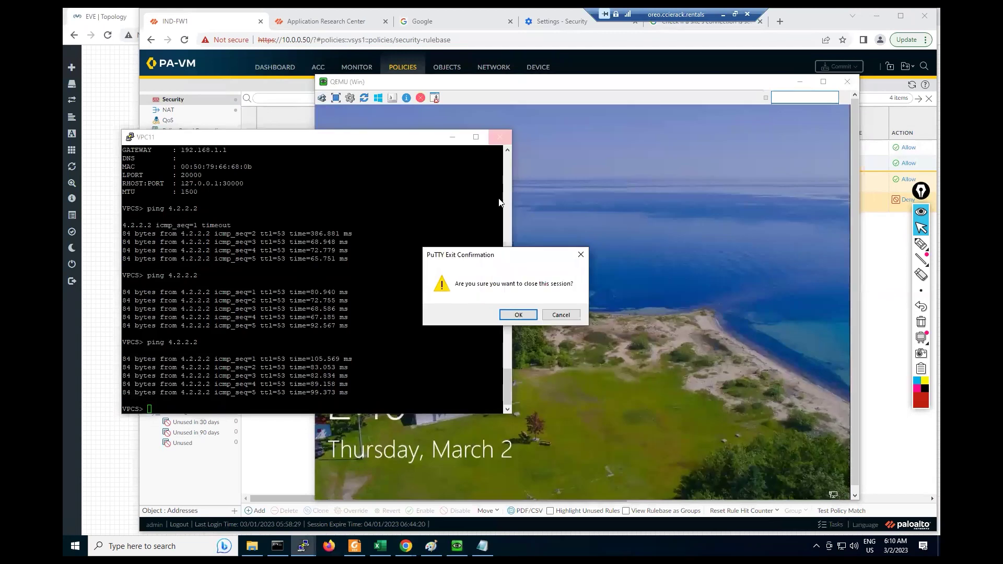
{"action": "left_click", "coordinate": [519, 315]}
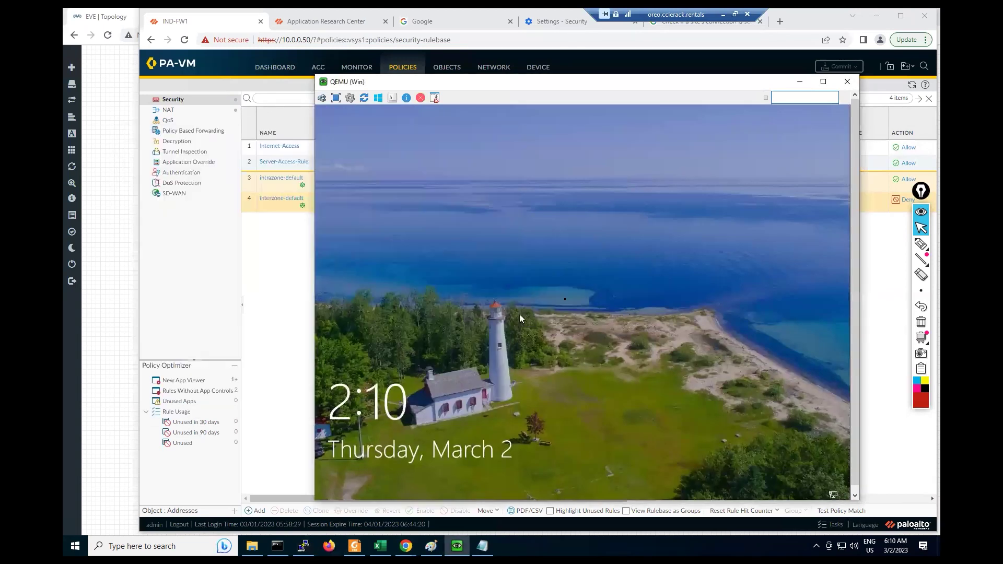
{"action": "left_click", "coordinate": [566, 297]}
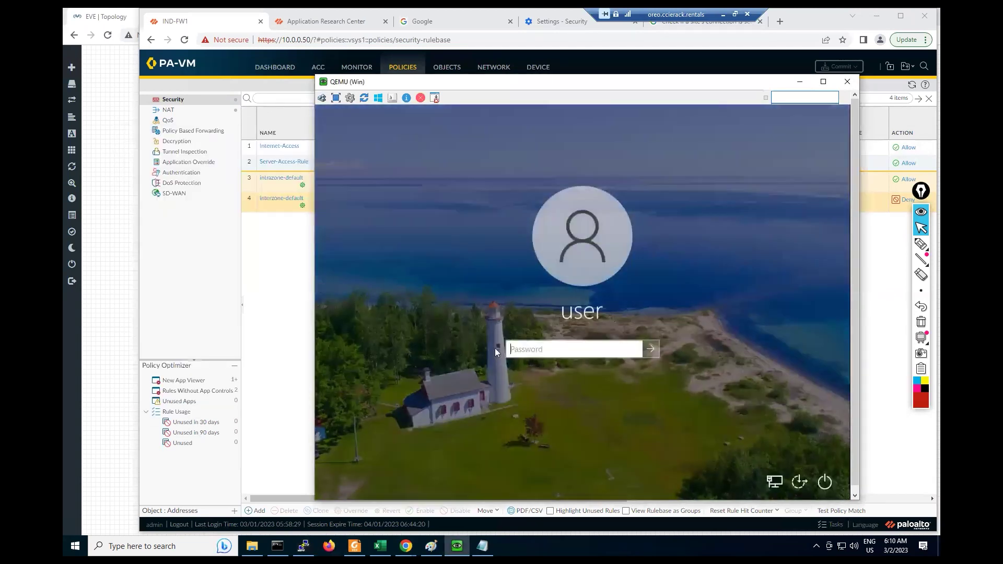
{"action": "left_click", "coordinate": [541, 351]}
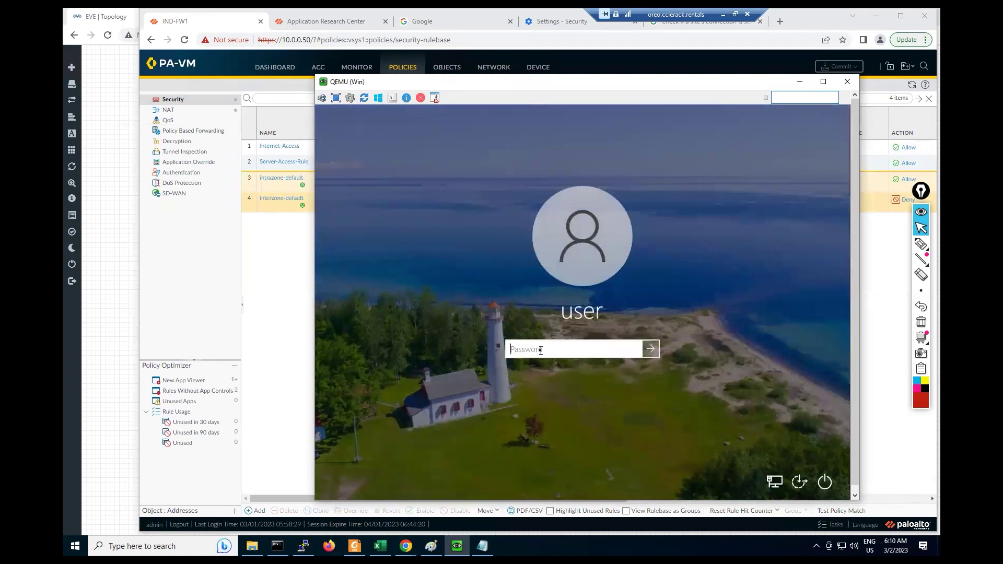
{"action": "key", "text": "Caps_Lock"}
{"action": "type", "text": "Test123"}
{"action": "key", "text": "Return"}
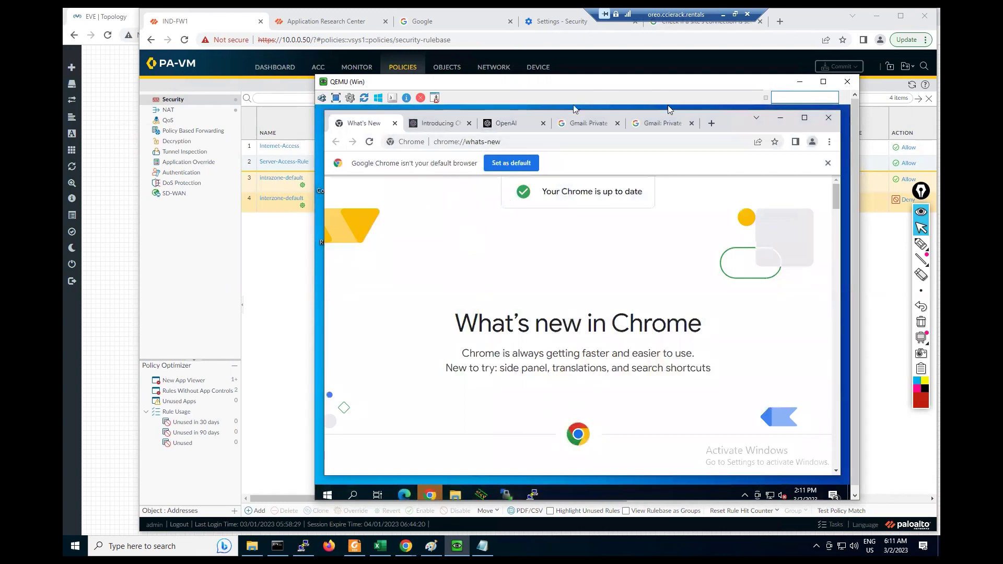
Step: Switch to the Gmail tab, then launch Command Prompt by searching 'cmd' in the VM
{"action": "left_click", "coordinate": [668, 126]}
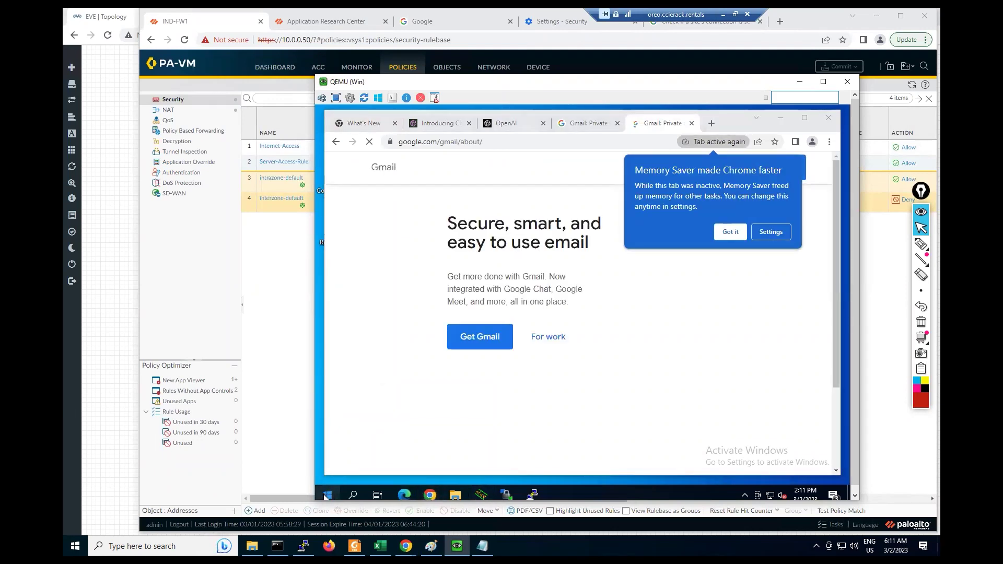
{"action": "left_click", "coordinate": [327, 495]}
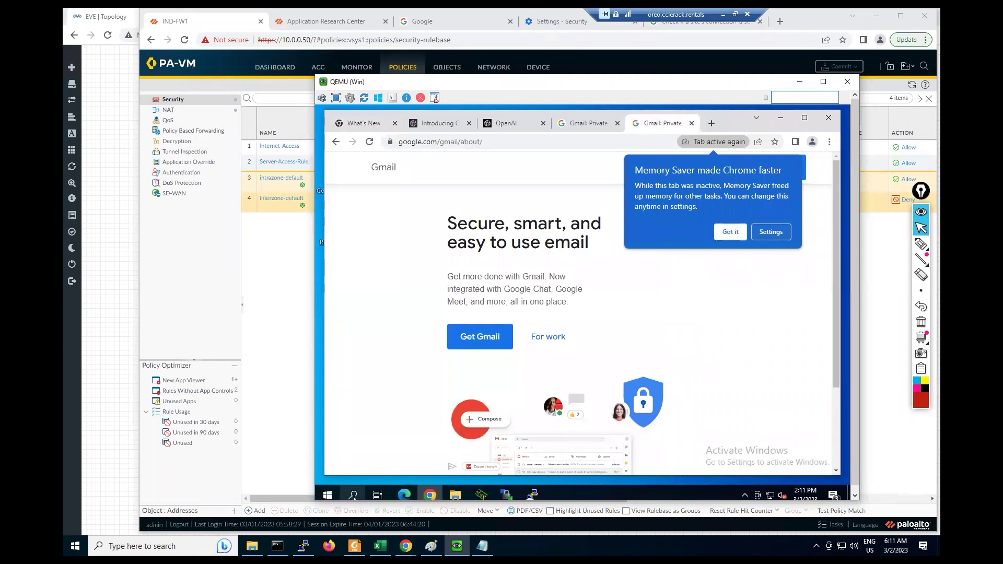
{"action": "left_click", "coordinate": [354, 495]}
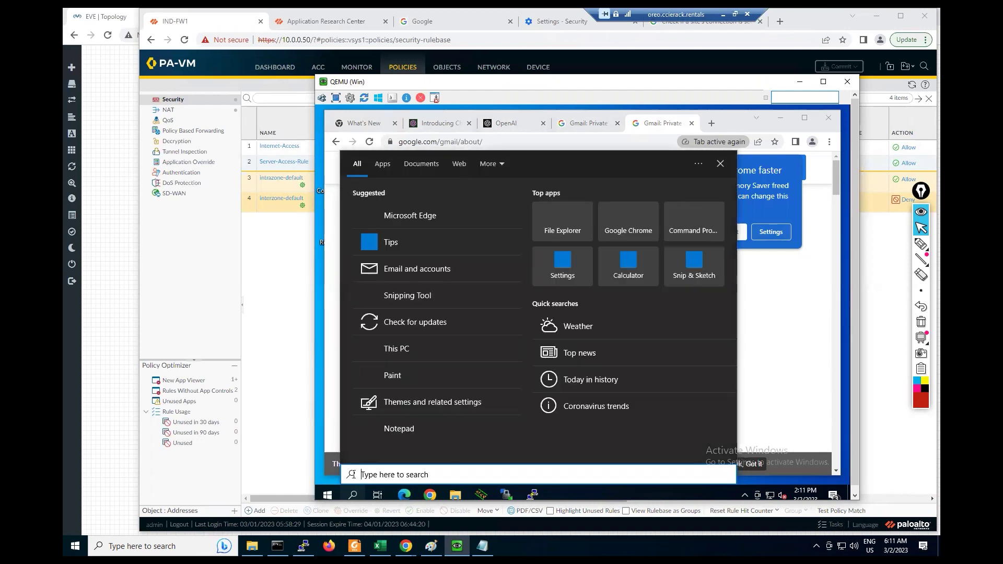
{"action": "type", "text": "cmd"}
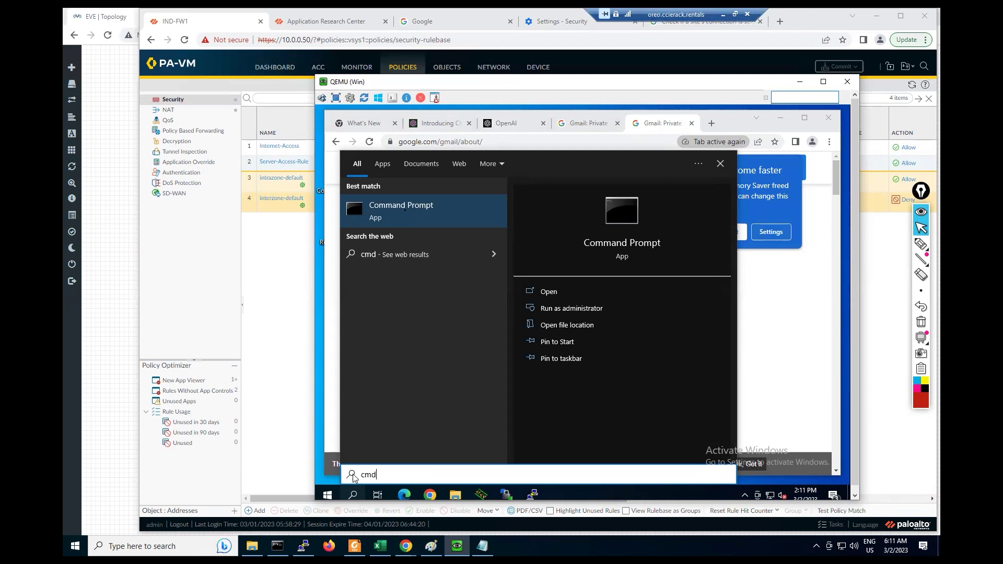
{"action": "left_click", "coordinate": [405, 213]}
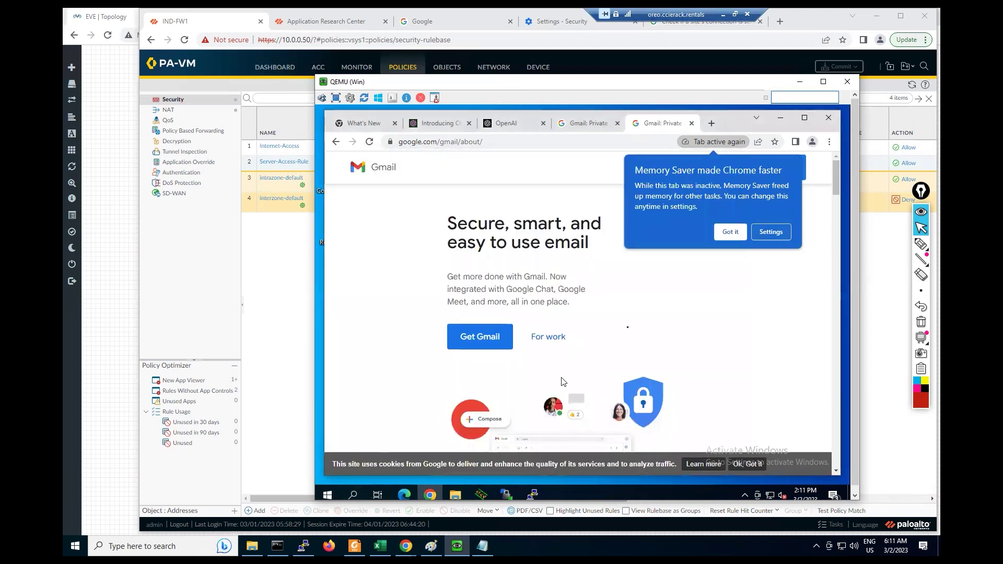
Step: Dismiss the Memory Saver notice and close the two extra Command Prompt windows
{"action": "left_click", "coordinate": [731, 231]}
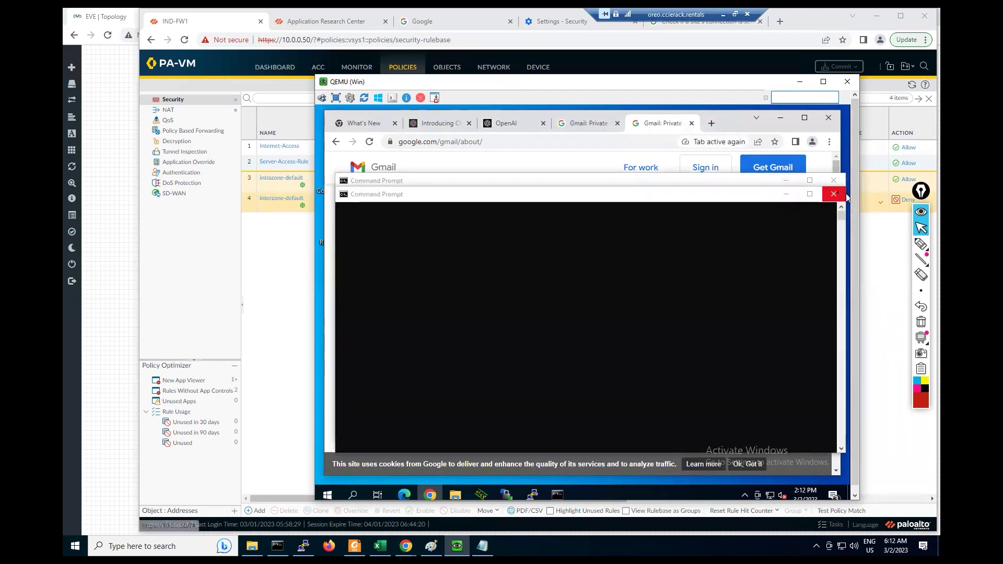
{"action": "left_click", "coordinate": [834, 196]}
{"action": "left_click", "coordinate": [834, 181]}
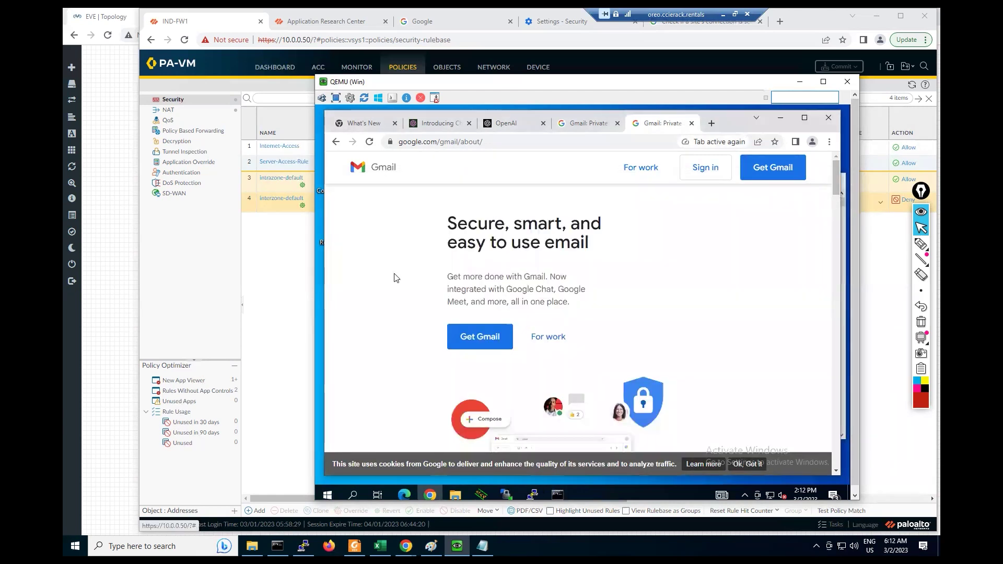
{"action": "left_click", "coordinate": [557, 495]}
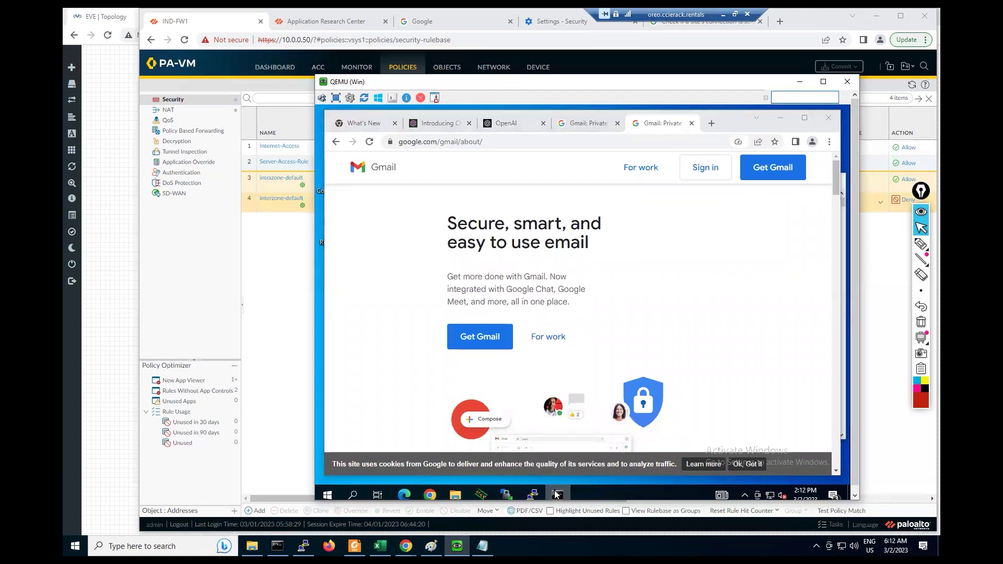
Step: Run 'ping 4.2.2.2' in the VM's Command Prompt, getting 3 of 4 replies
{"action": "right_click", "coordinate": [559, 495]}
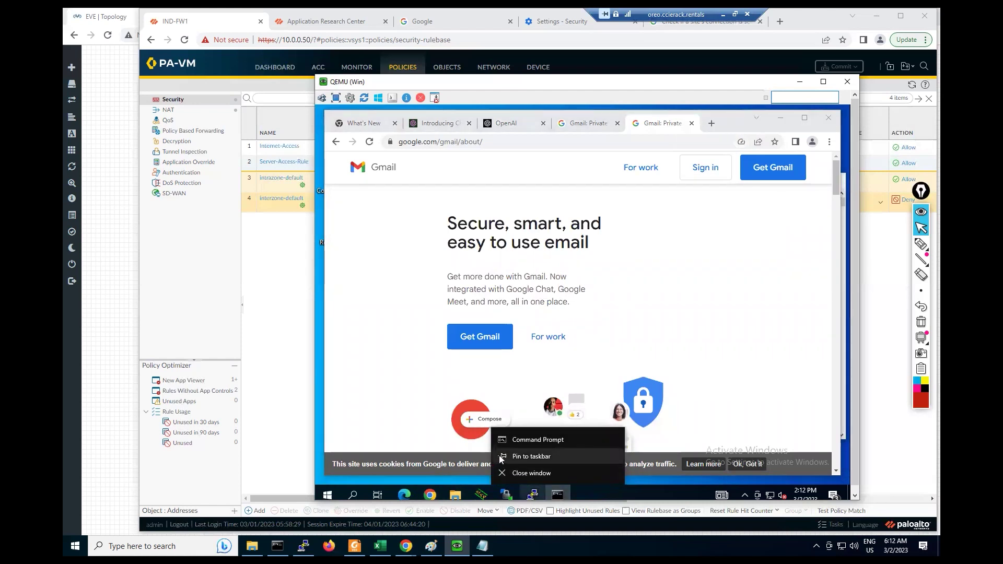
{"action": "left_click", "coordinate": [559, 494]}
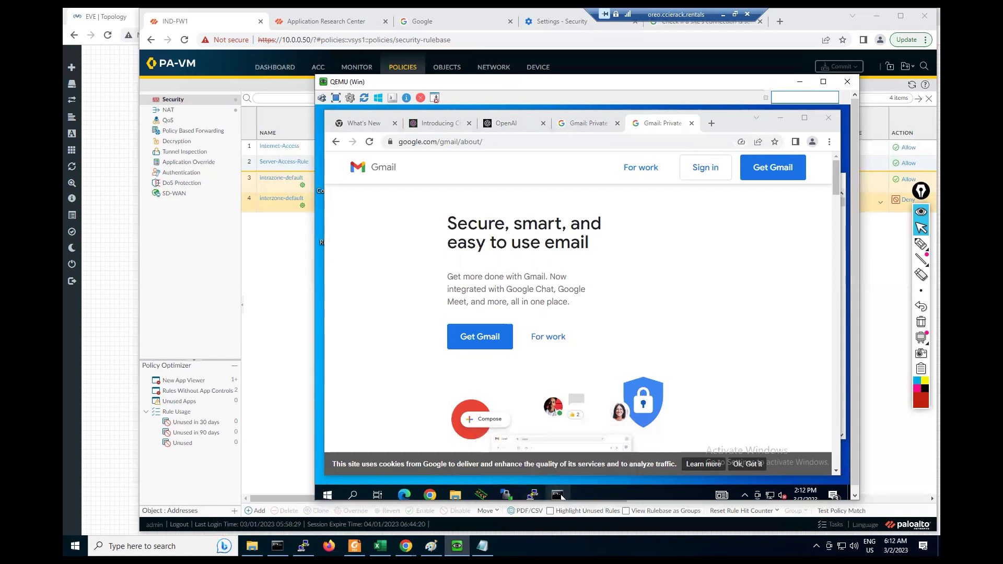
{"action": "left_click", "coordinate": [451, 285]}
{"action": "key", "text": "Escape"}
{"action": "type", "text": "ping 4.2.2.2"}
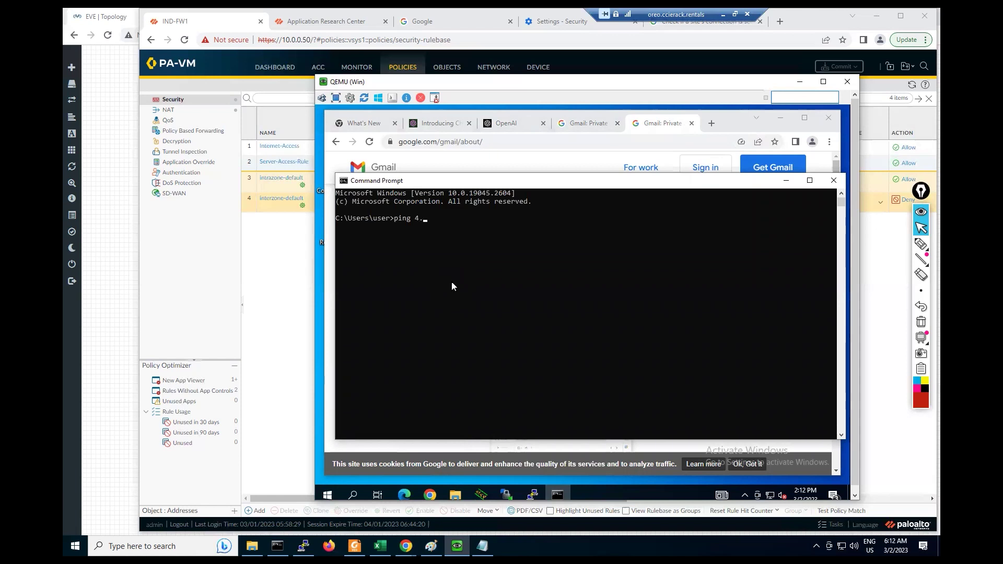
{"action": "key", "text": "Return"}
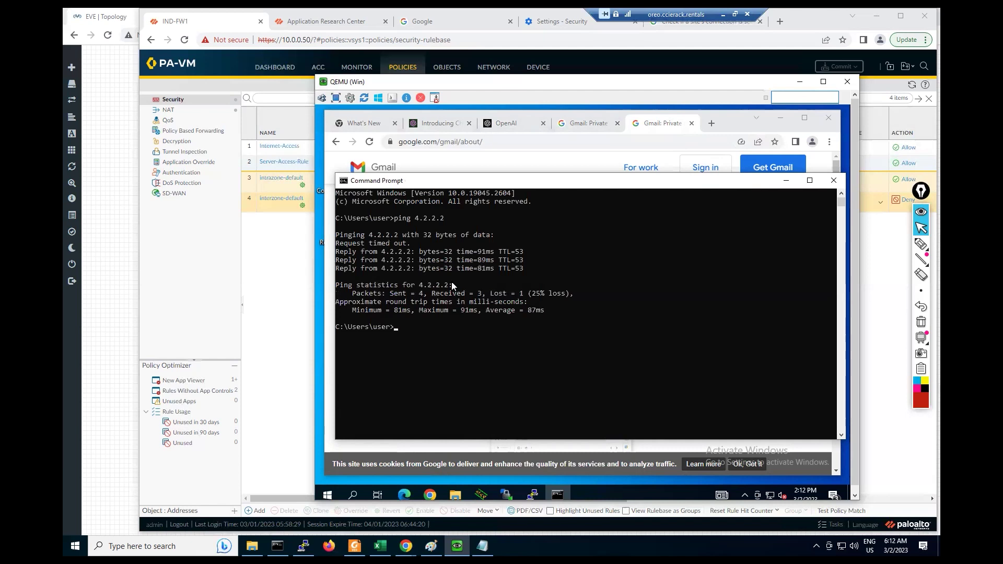
Step: Rerun it as a continuous 'ping 4.2.2.2 -t'
{"action": "key", "text": "Up"}
{"action": "type", "text": "-t"}
{"action": "key", "text": "Return"}
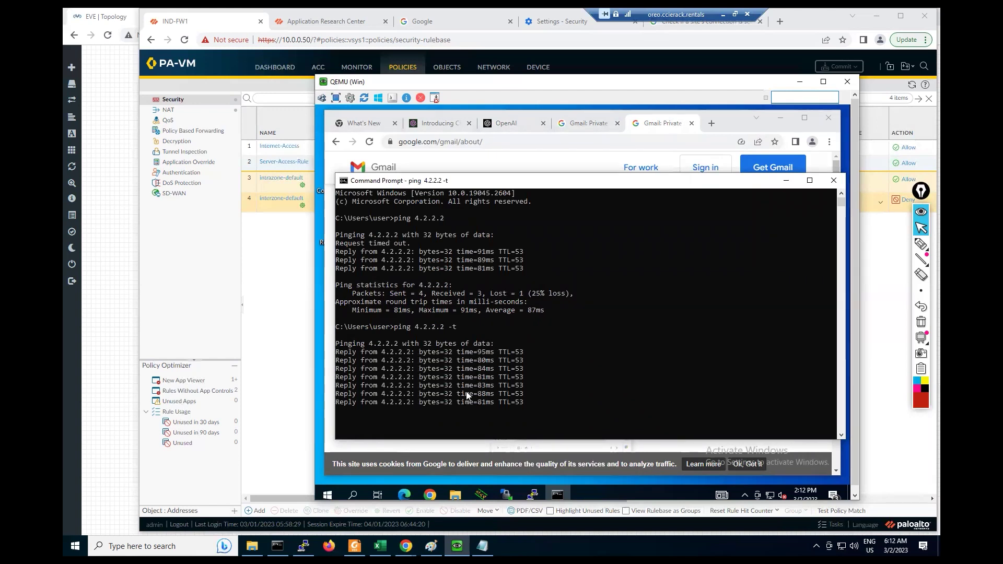
Step: Run 'ping 4.2.2.2' from the host's Command Prompt to confirm it answers
{"action": "left_click", "coordinate": [278, 546]}
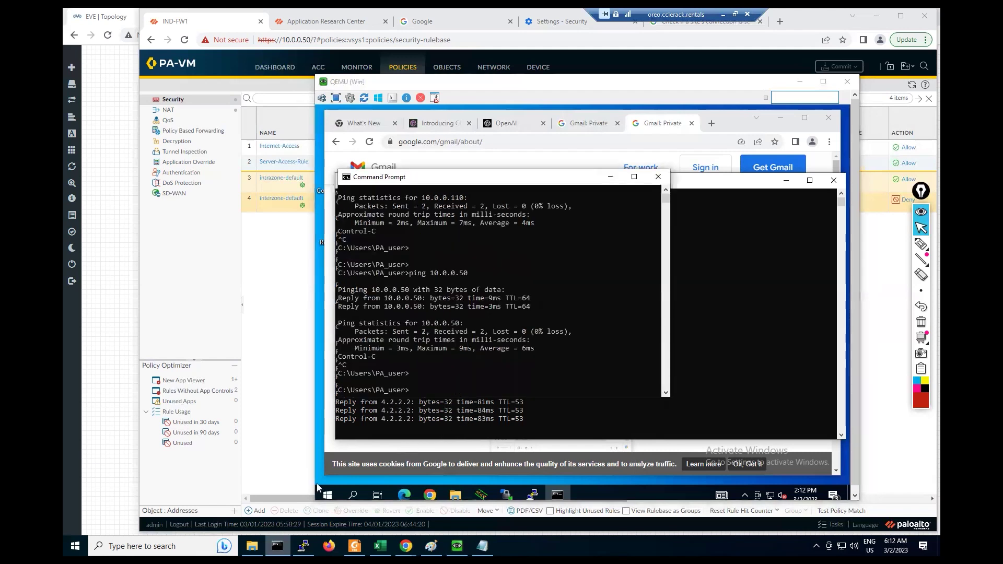
{"action": "left_click", "coordinate": [484, 332]}
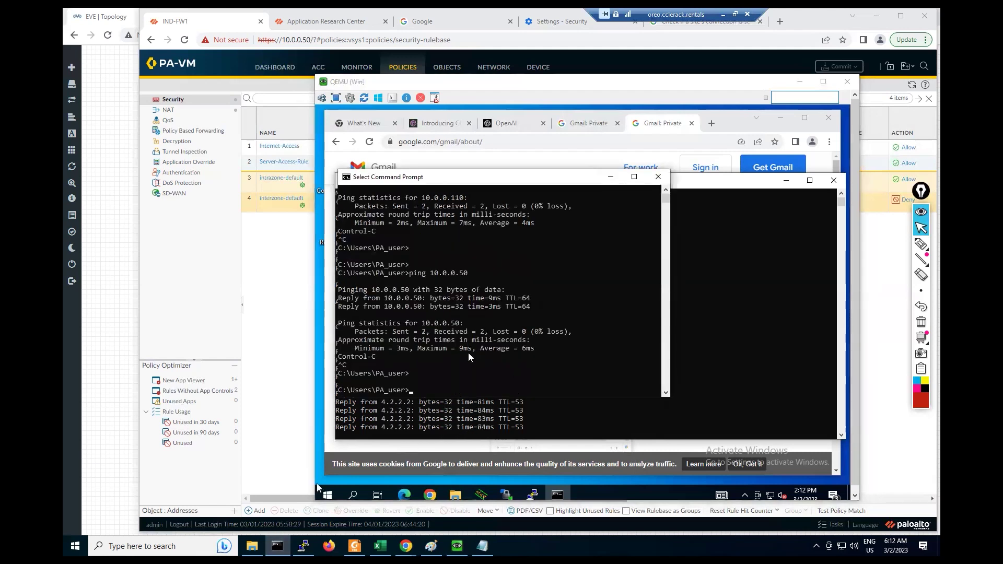
{"action": "left_click", "coordinate": [437, 374]}
{"action": "type", "text": "pi"}
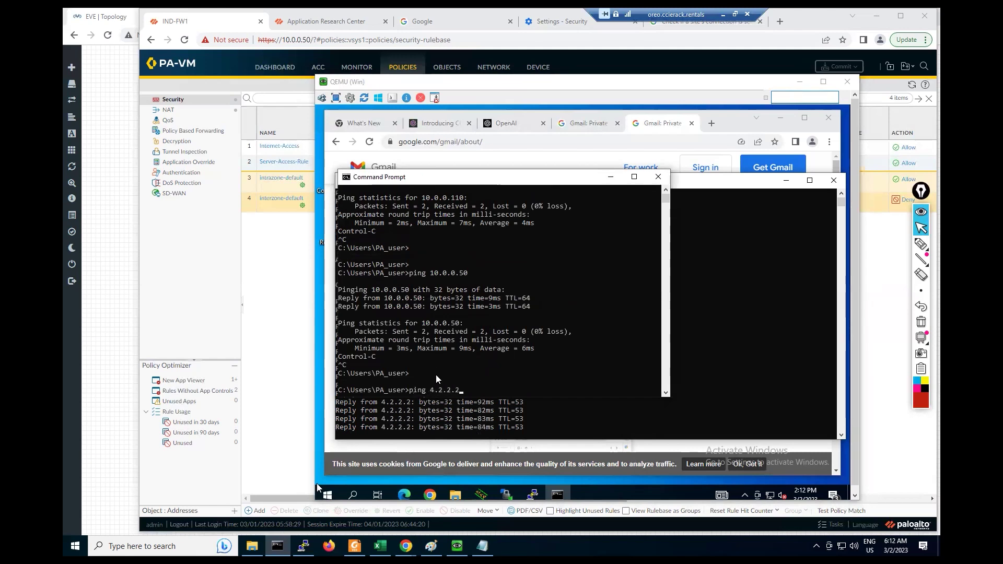
{"action": "type", "text": "ng 4.2.2.2"}
{"action": "key", "text": "Return"}
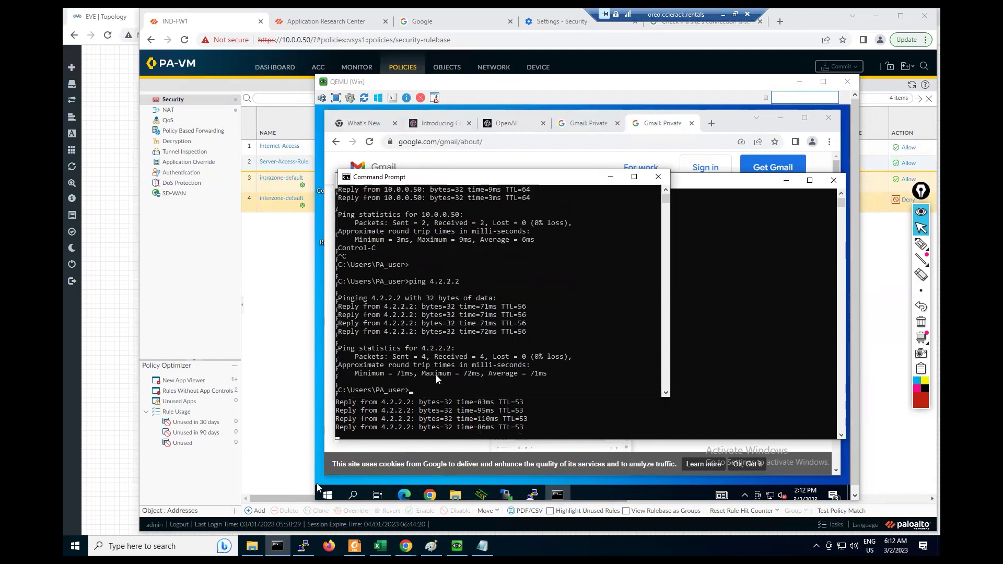
{"action": "key", "text": "Return"}
{"action": "key", "text": "Return"}
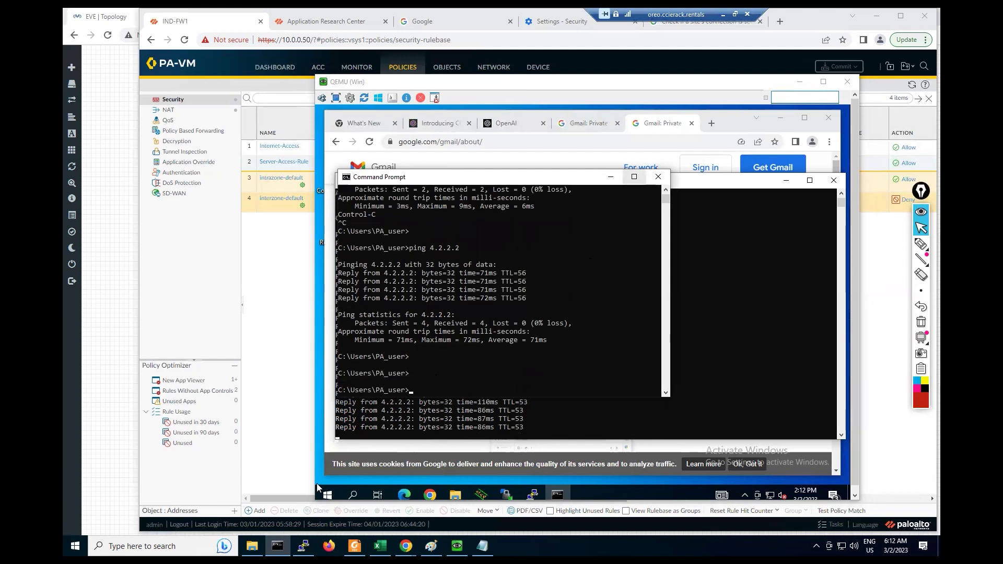
Step: Close the host Command Prompt and stop the VM's continuous ping: 31 sent, 31 received, 0% loss
{"action": "left_click", "coordinate": [658, 176]}
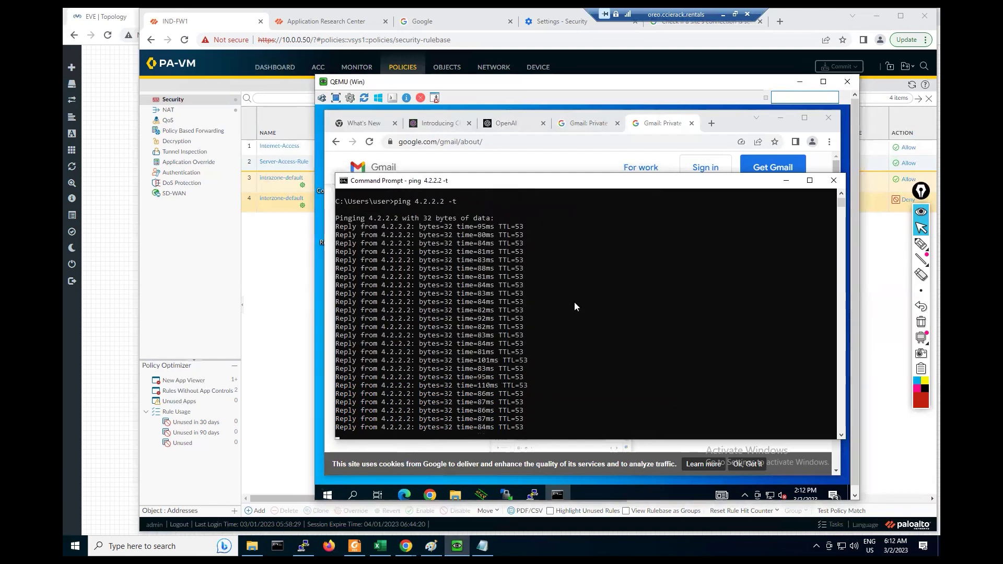
{"action": "left_click_drag", "start_coordinate": [537, 176], "coordinate": [515, 134]}
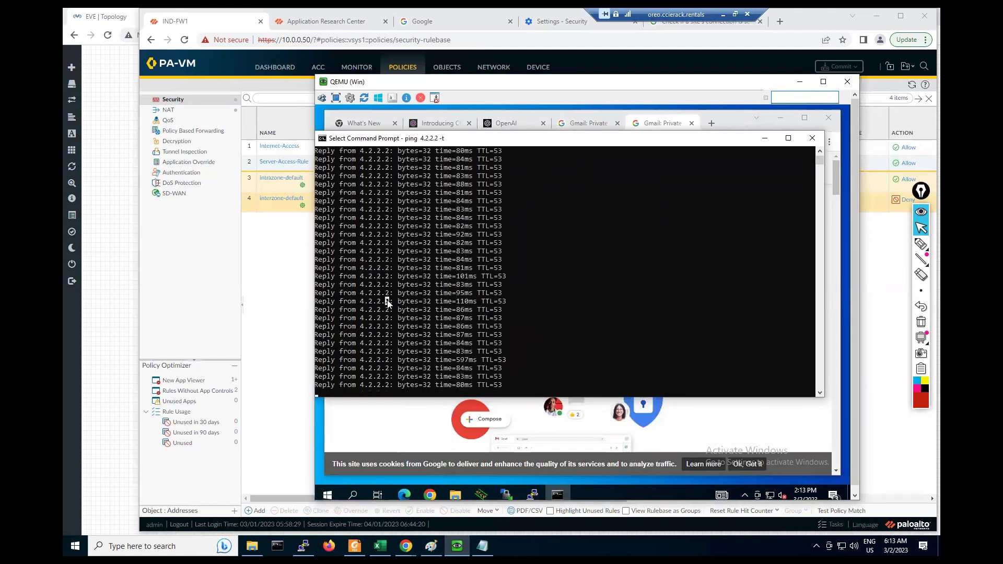
{"action": "key", "text": "ctrl+c"}
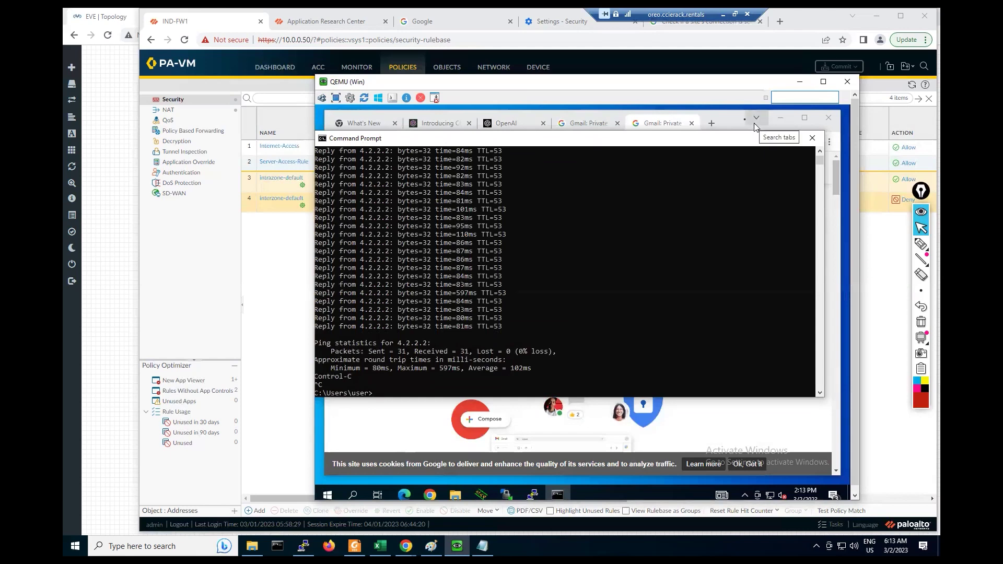
Step: Load google.com in a new Chrome tab, dismiss the sign-in prompt, and close Chrome
{"action": "left_click", "coordinate": [744, 118]}
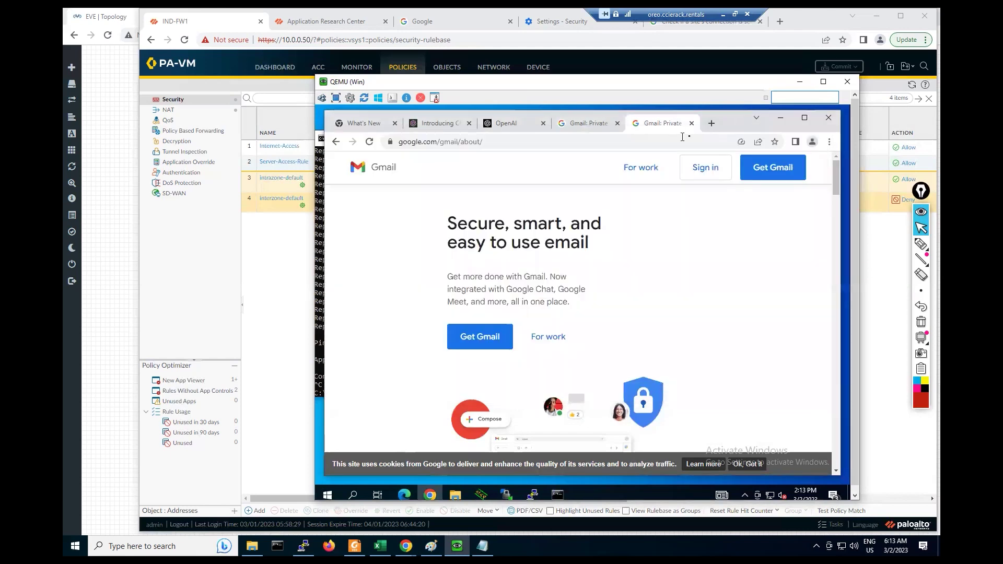
{"action": "left_click", "coordinate": [710, 123]}
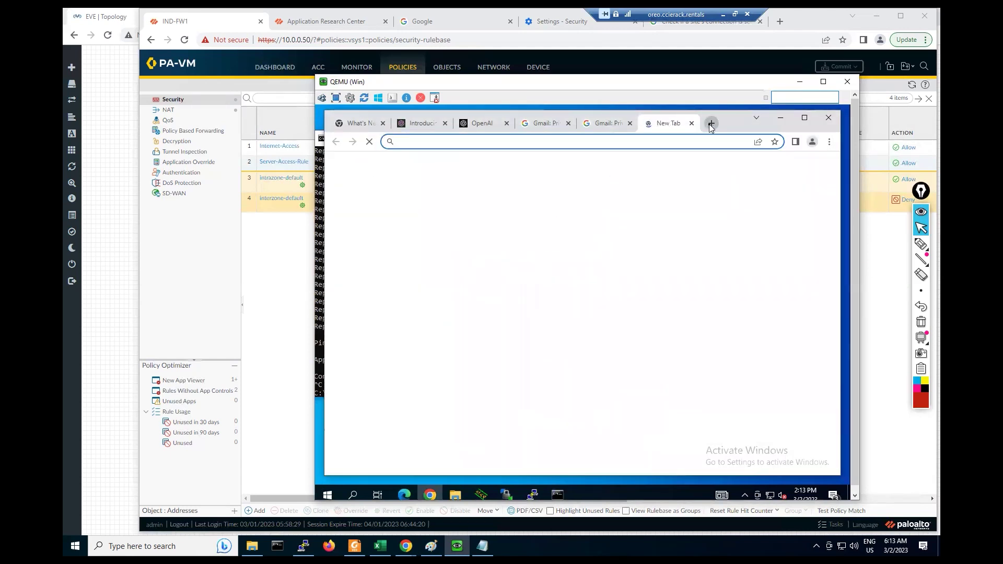
{"action": "type", "text": "google.com"}
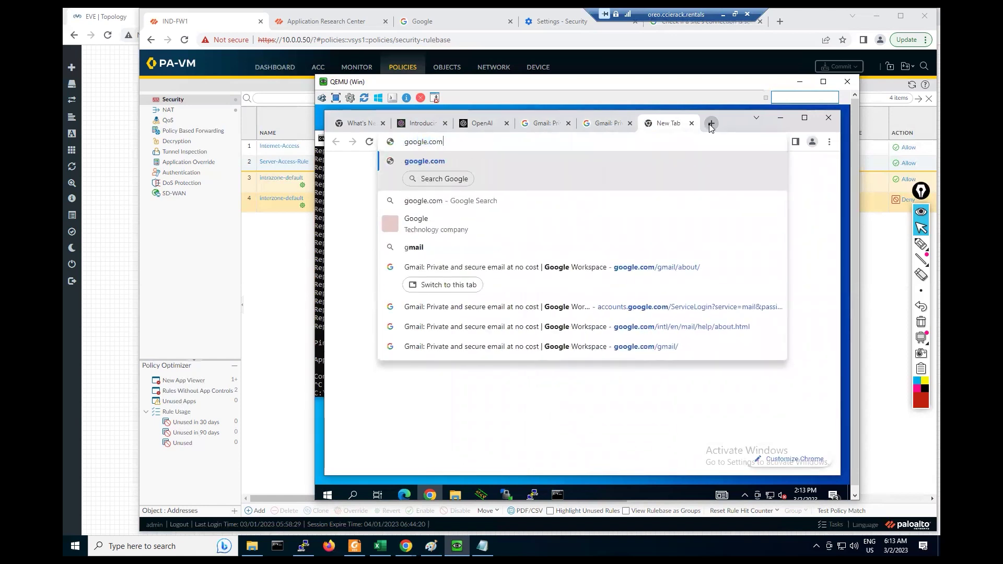
{"action": "key", "text": "Return"}
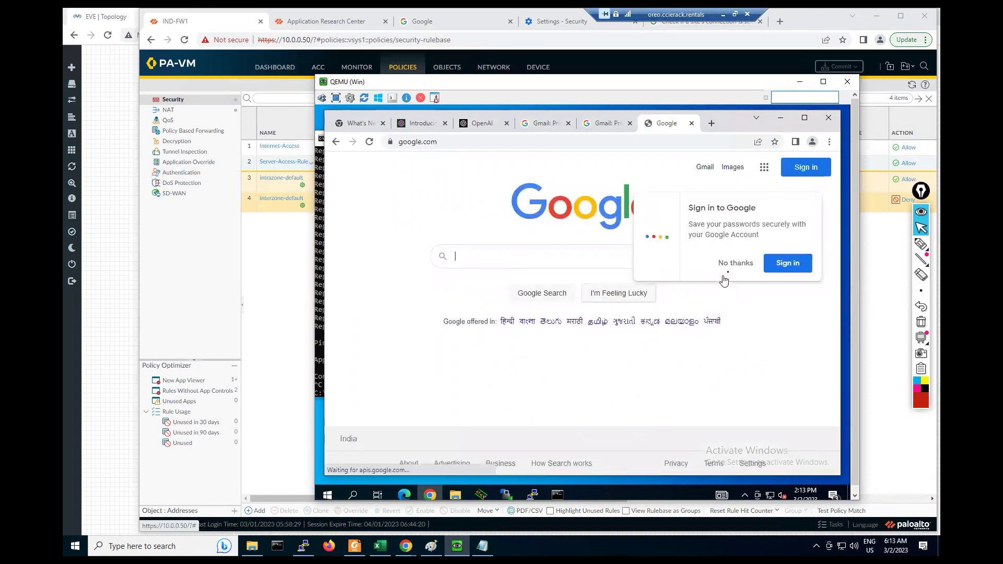
{"action": "left_click", "coordinate": [723, 264]}
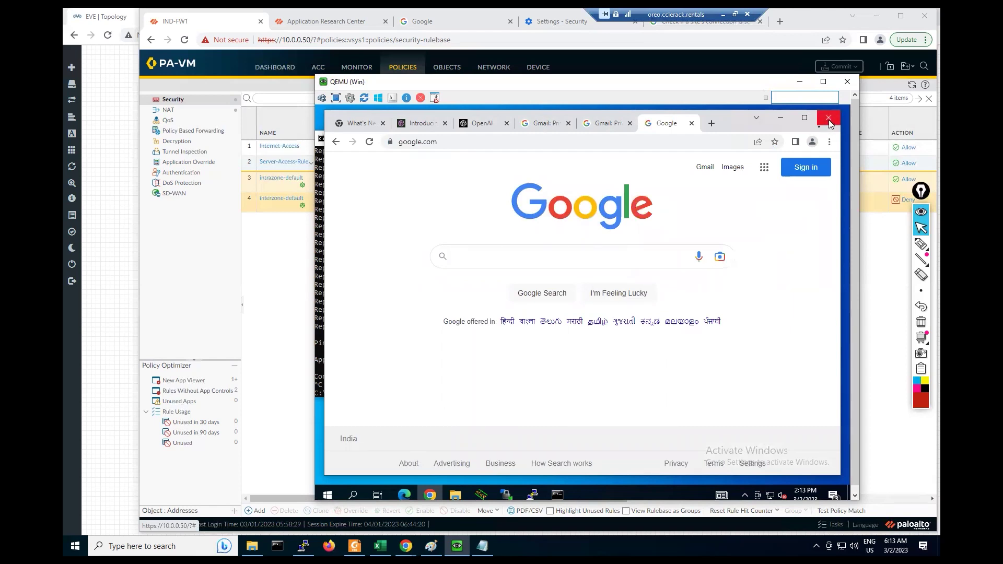
{"action": "left_click", "coordinate": [828, 120]}
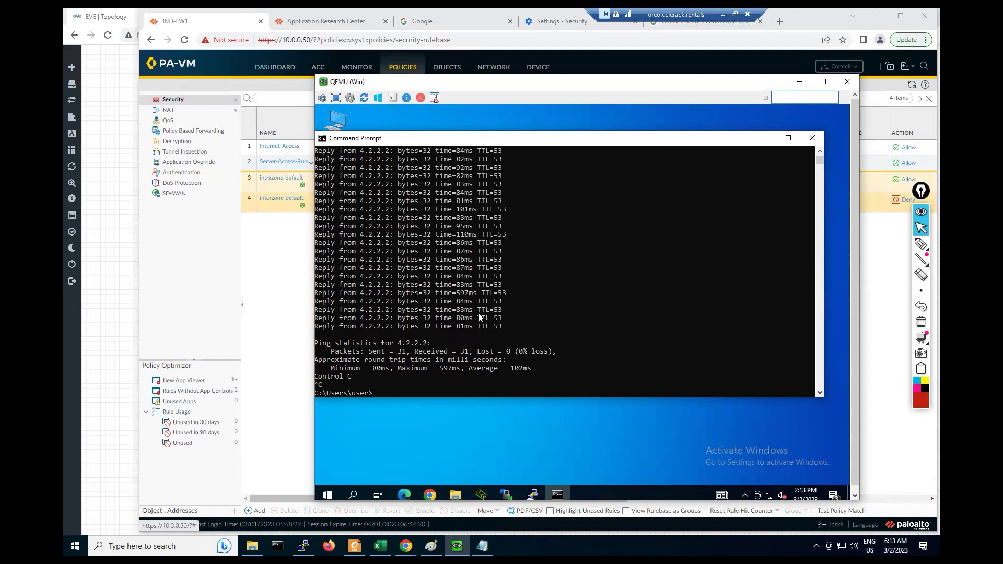
Step: Clone Server-Access-Rule in the Security rulebase
{"action": "left_click", "coordinate": [263, 282]}
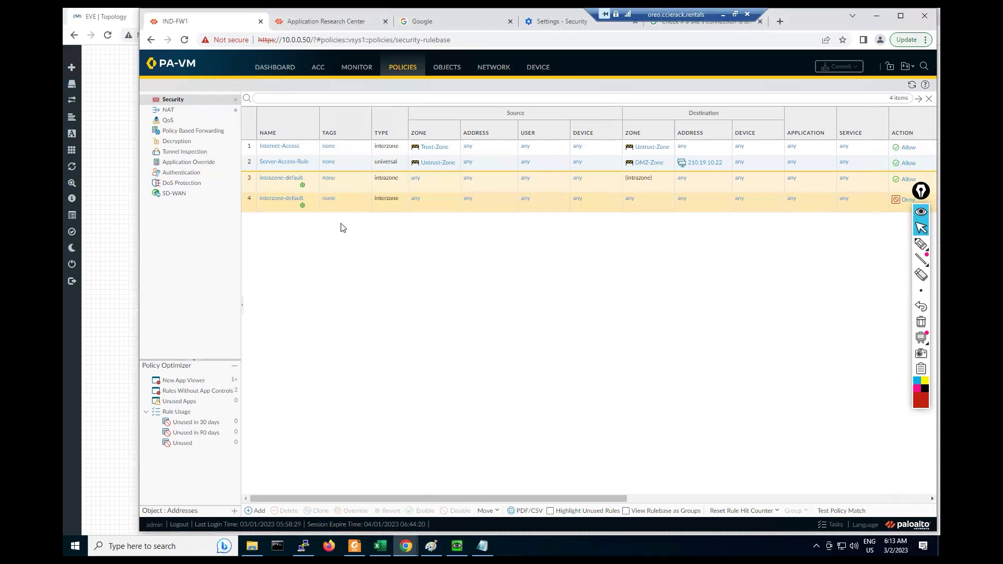
{"action": "right_click", "coordinate": [254, 167]}
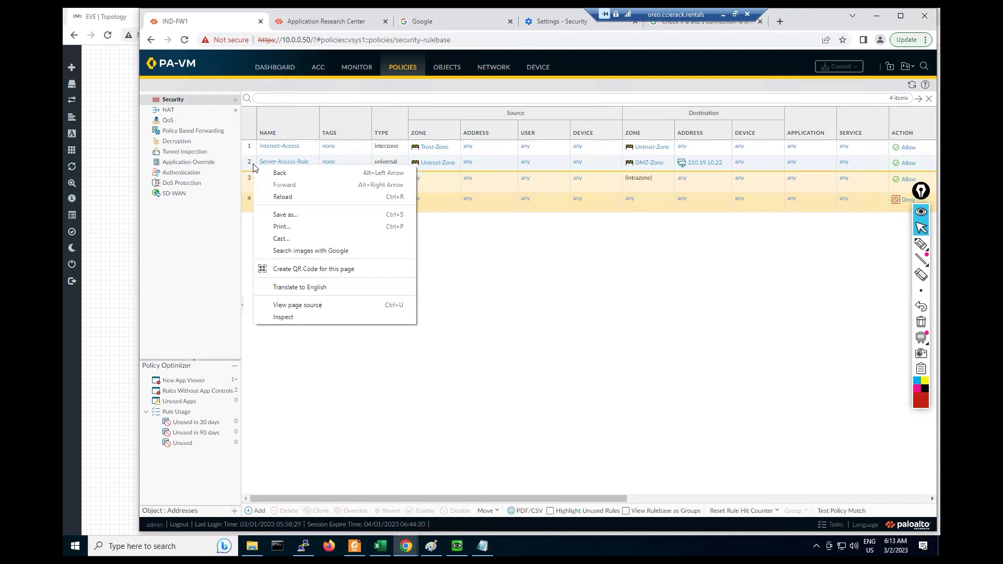
{"action": "left_click", "coordinate": [250, 165]}
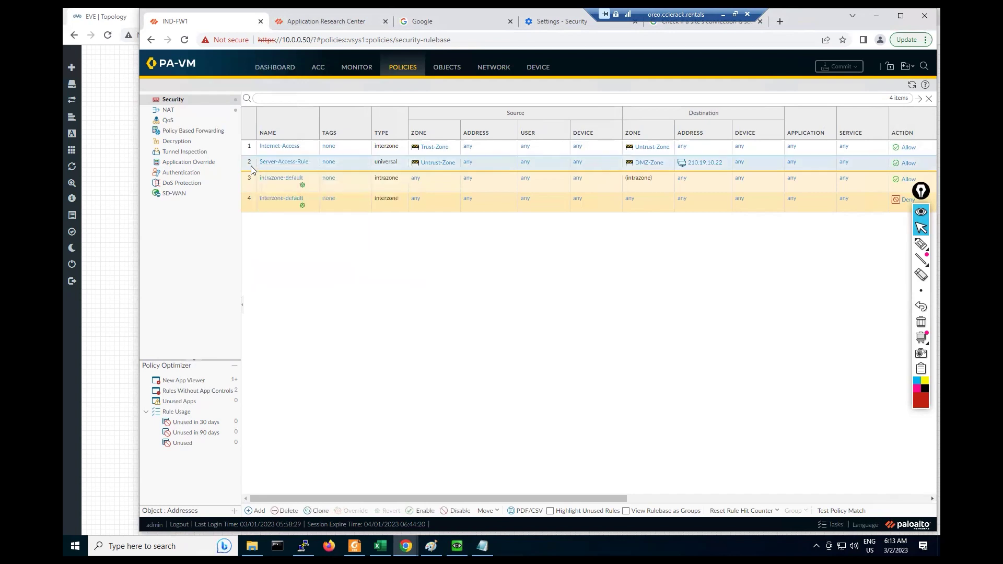
{"action": "left_click", "coordinate": [319, 512]}
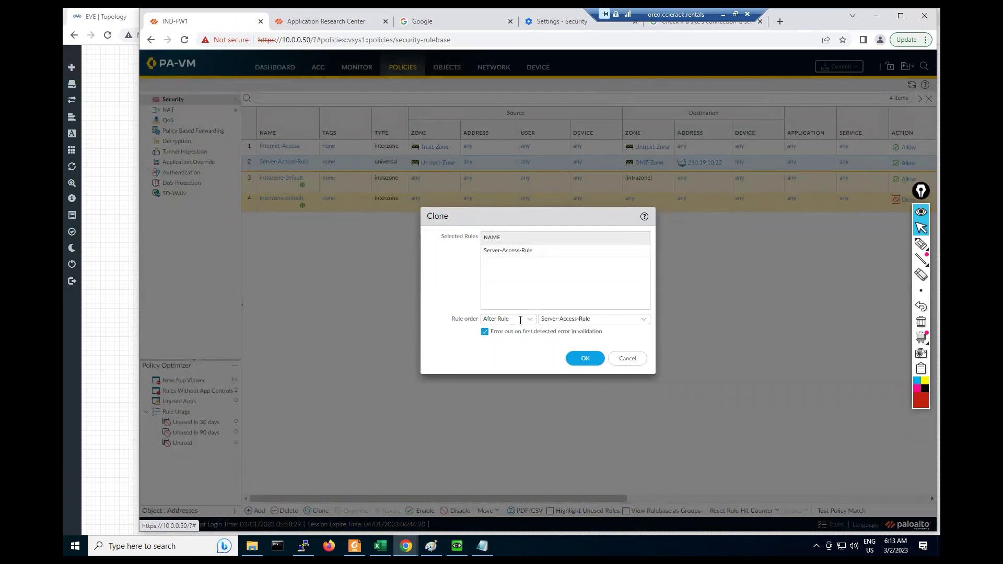
{"action": "left_click", "coordinate": [589, 360]}
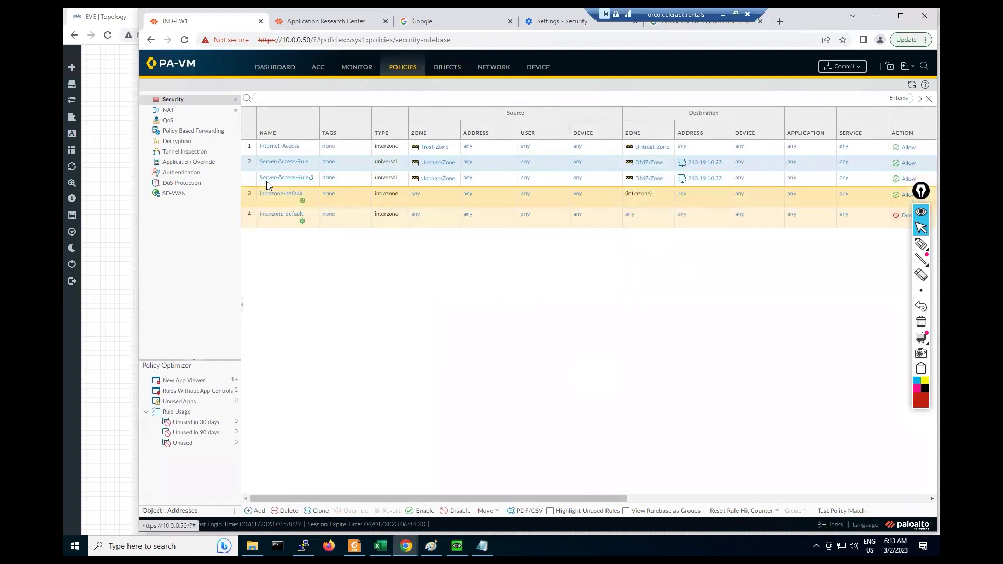
Step: Delete the Server-Access-Rule-1 copy and clone Internet-Access instead
{"action": "left_click", "coordinate": [287, 511]}
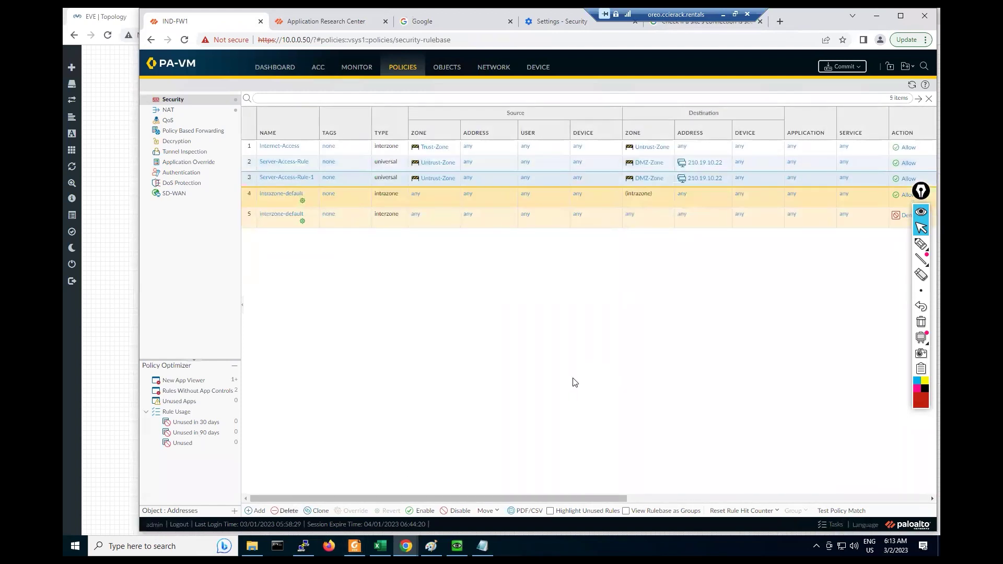
{"action": "left_click", "coordinate": [517, 314]}
{"action": "left_click", "coordinate": [315, 511]}
{"action": "left_click", "coordinate": [585, 359]}
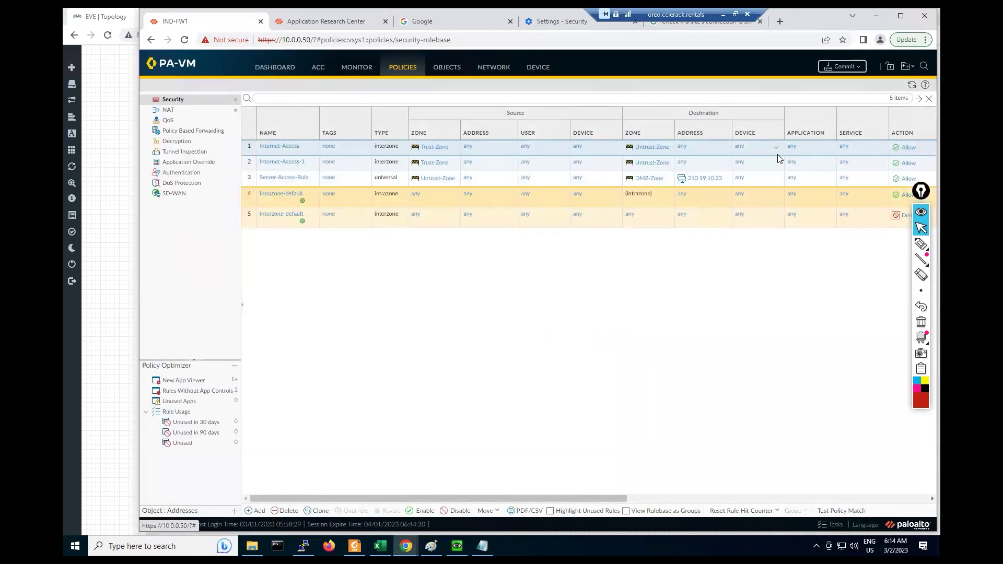
{"action": "left_click", "coordinate": [283, 163]}
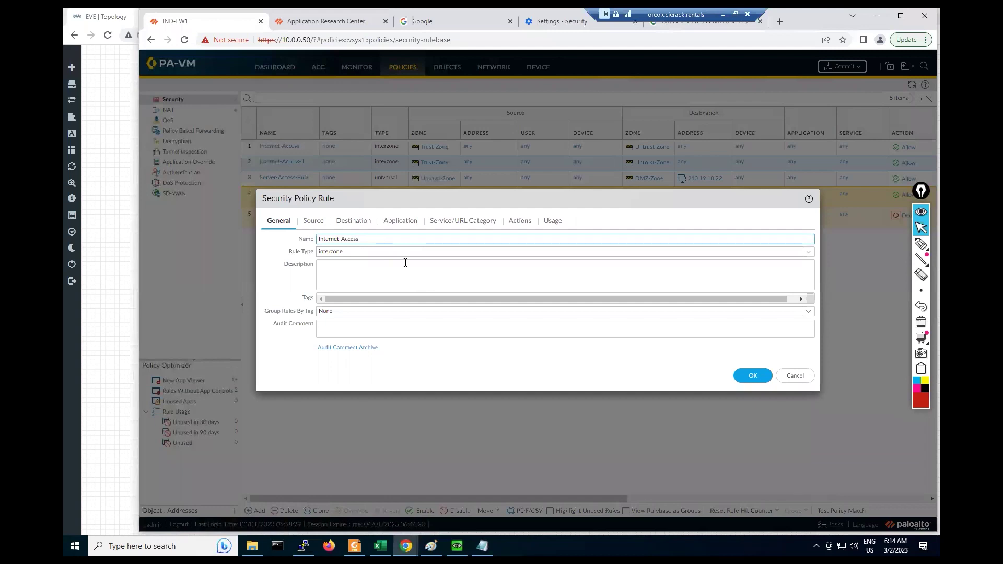
{"action": "left_click", "coordinate": [741, 376]}
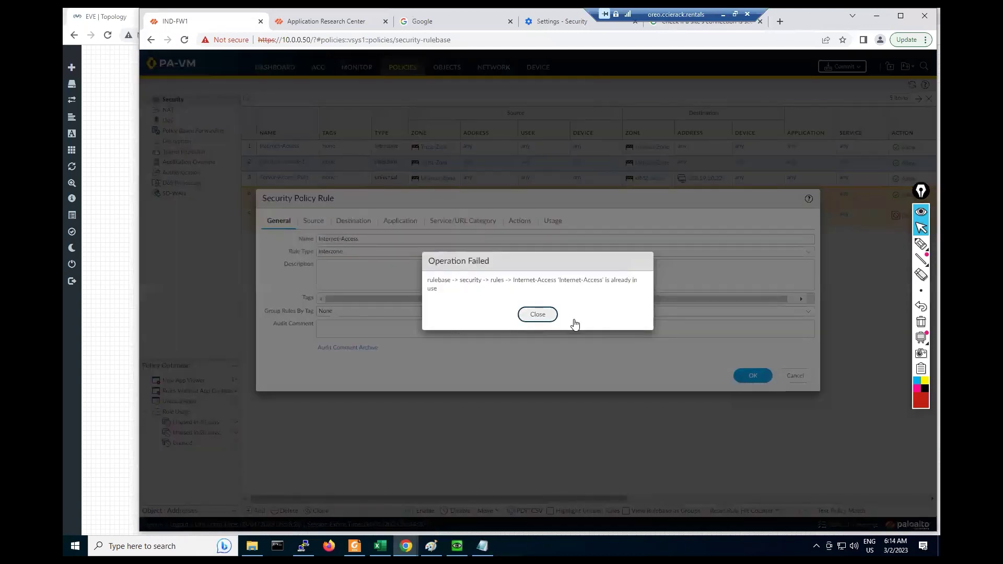
{"action": "left_click", "coordinate": [537, 314]}
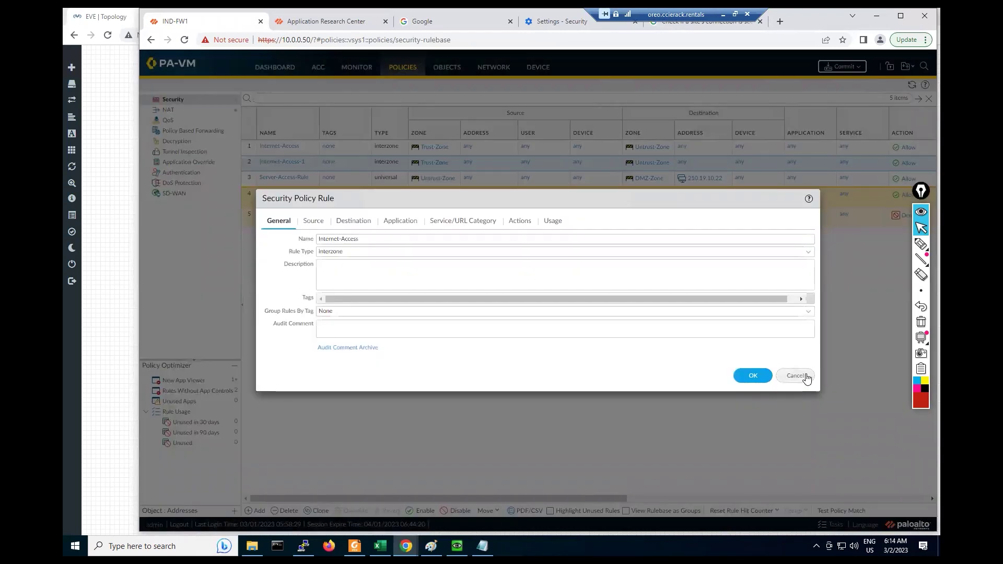
{"action": "left_click", "coordinate": [795, 376]}
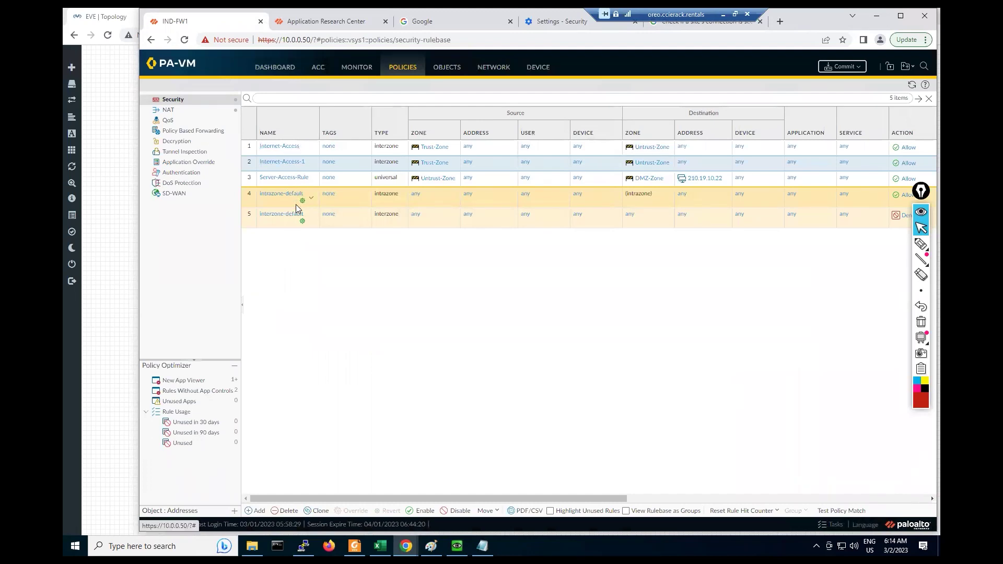
{"action": "left_click", "coordinate": [279, 147]}
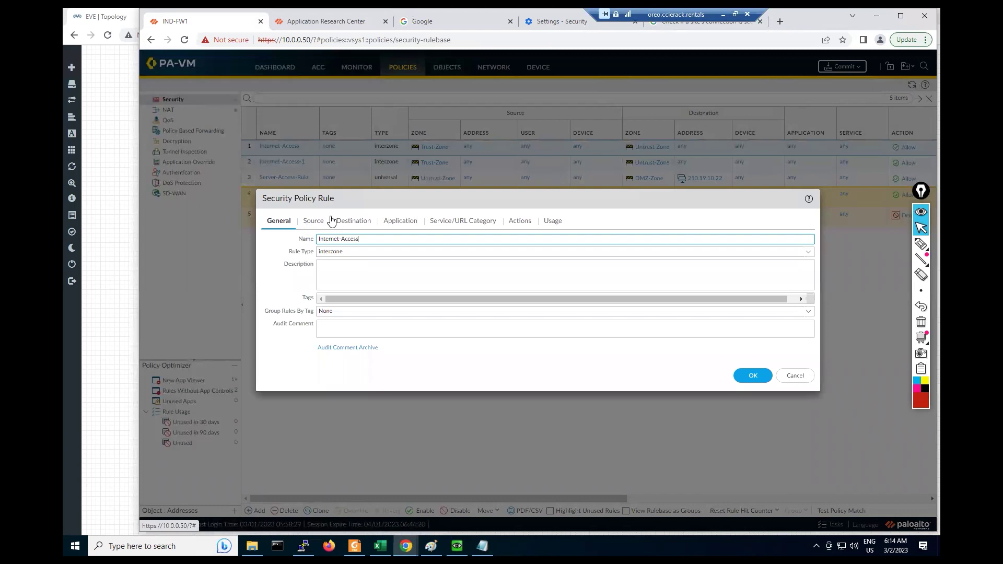
Step: Rename the rule to 'Block-Ping-Rile' in the General tab
{"action": "left_click_drag", "start_coordinate": [370, 241], "coordinate": [286, 238]}
{"action": "type", "text": "\\"}
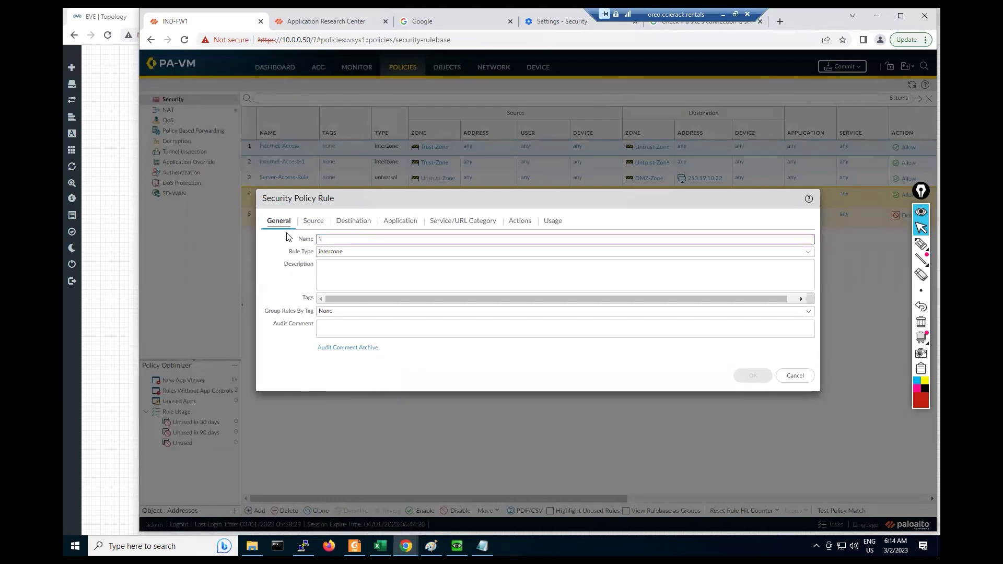
{"action": "type", "text": "Block-Ping"}
{"action": "key", "text": "BackSpace"}
{"action": "key", "text": "BackSpace"}
{"action": "key", "text": "BackSpace"}
{"action": "key", "text": "BackSpace"}
{"action": "key", "text": "BackSpace"}
{"action": "key", "text": "BackSpace"}
{"action": "key", "text": "BackSpace"}
{"action": "key", "text": "BackSpace"}
{"action": "key", "text": "BackSpace"}
{"action": "key", "text": "BackSpace"}
{"action": "key", "text": "BackSpace"}
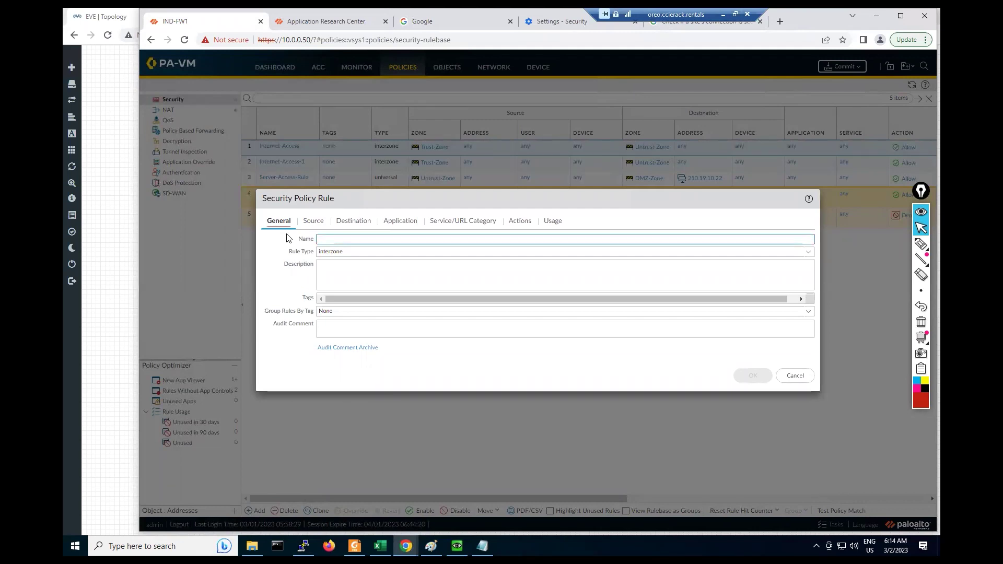
{"action": "type", "text": "Pi"}
{"action": "key", "text": "BackSpace"}
{"action": "key", "text": "BackSpace"}
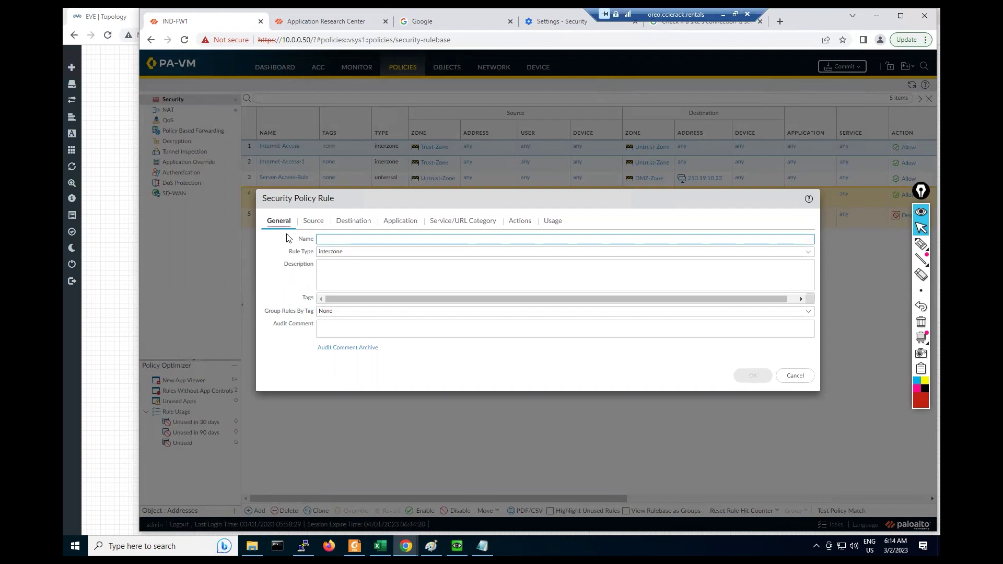
{"action": "type", "text": "Block-Ping"}
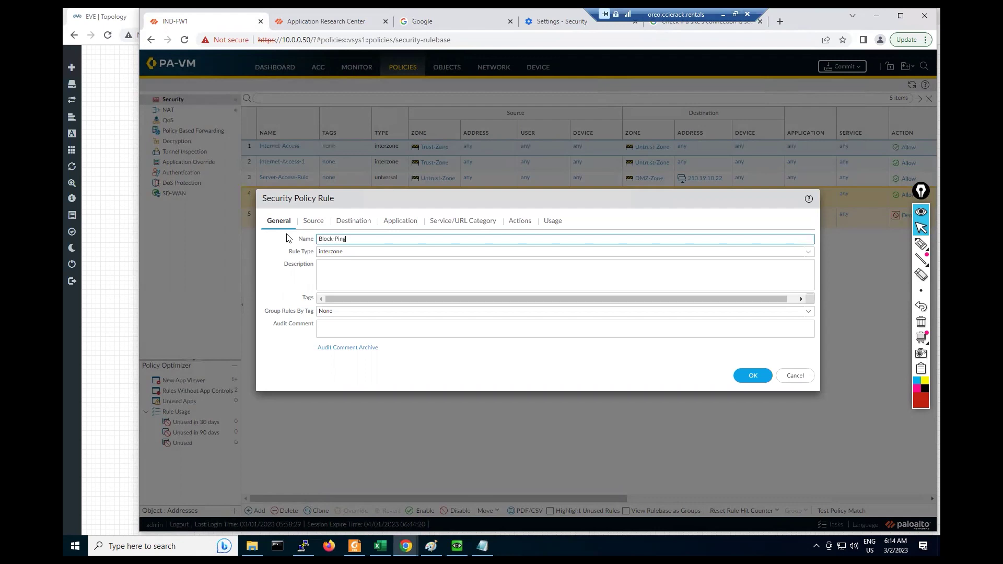
{"action": "type", "text": "-Rile"}
Step: Check the rule's Trust-Zone source and Untrust-Zone destination
{"action": "left_click", "coordinate": [309, 223]}
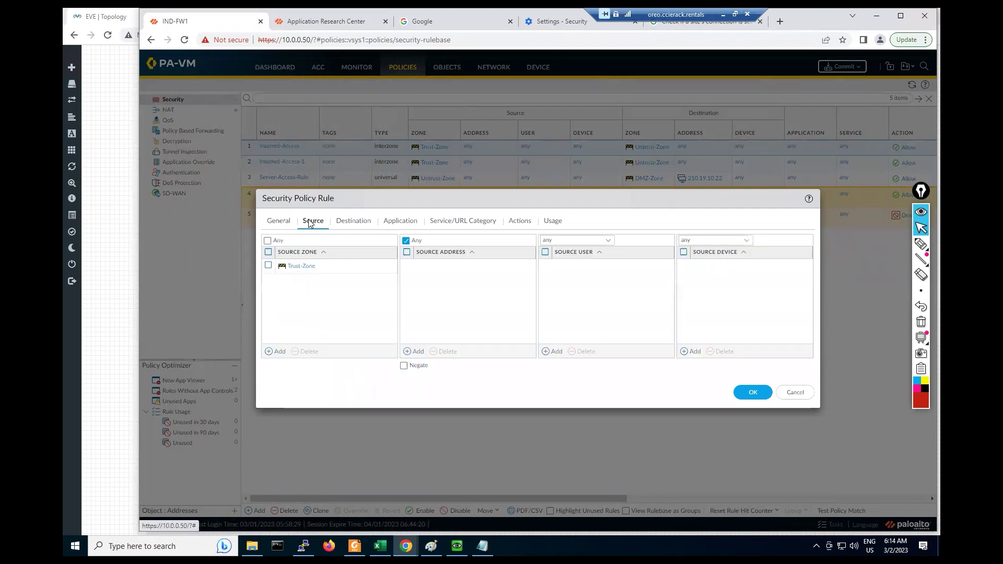
{"action": "left_click", "coordinate": [272, 223]}
{"action": "left_click", "coordinate": [313, 223]}
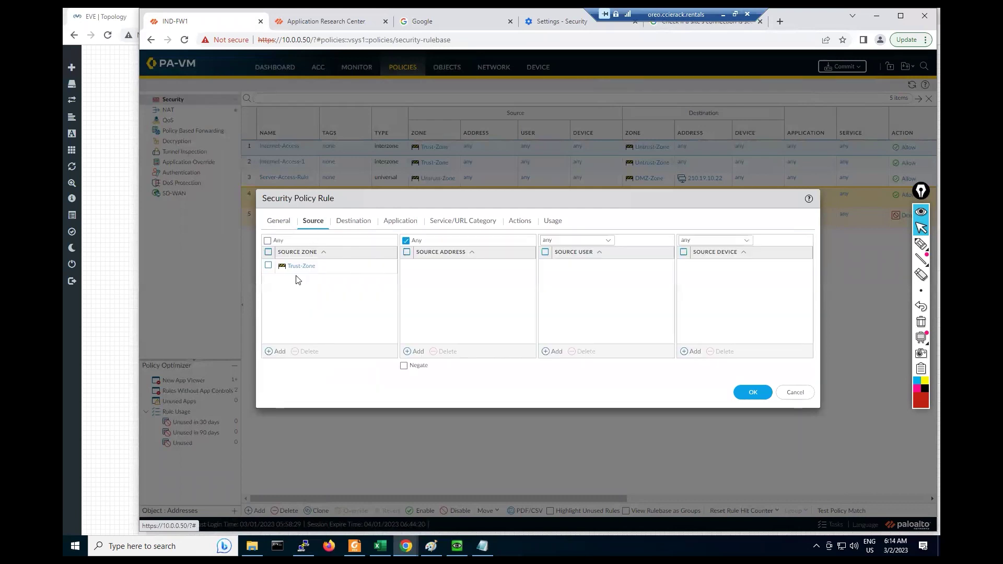
{"action": "left_click", "coordinate": [345, 224]}
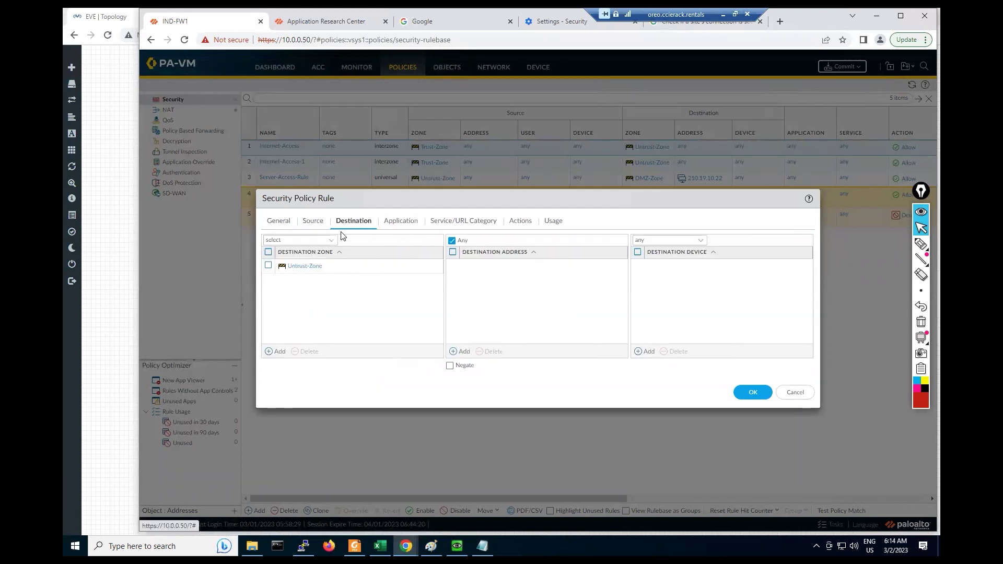
Step: Add ping as the only application allowed to match the Block-Ping-Rile rule
{"action": "left_click", "coordinate": [385, 225]}
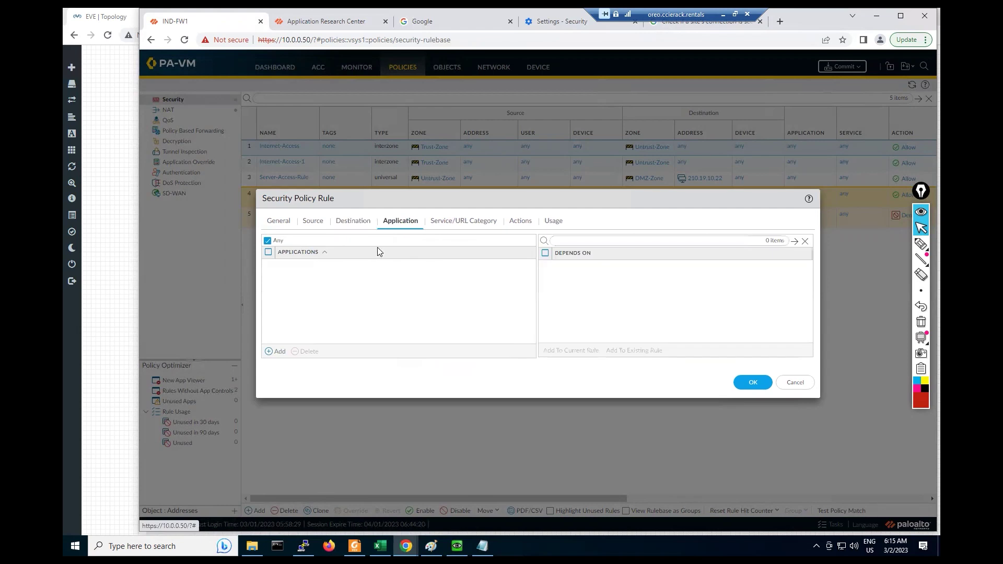
{"action": "left_click", "coordinate": [269, 354]}
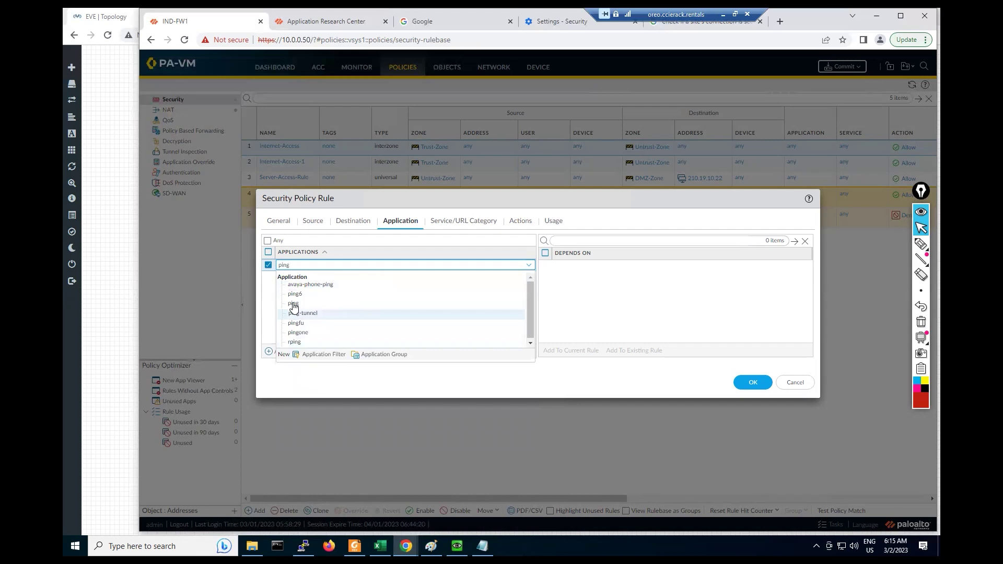
{"action": "left_click", "coordinate": [310, 303]}
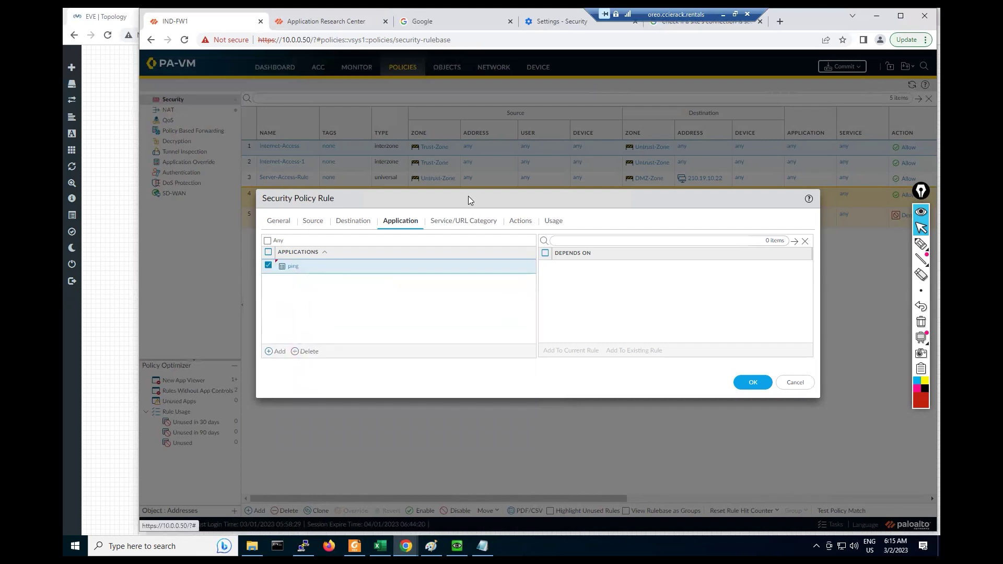
{"action": "left_click", "coordinate": [462, 225]}
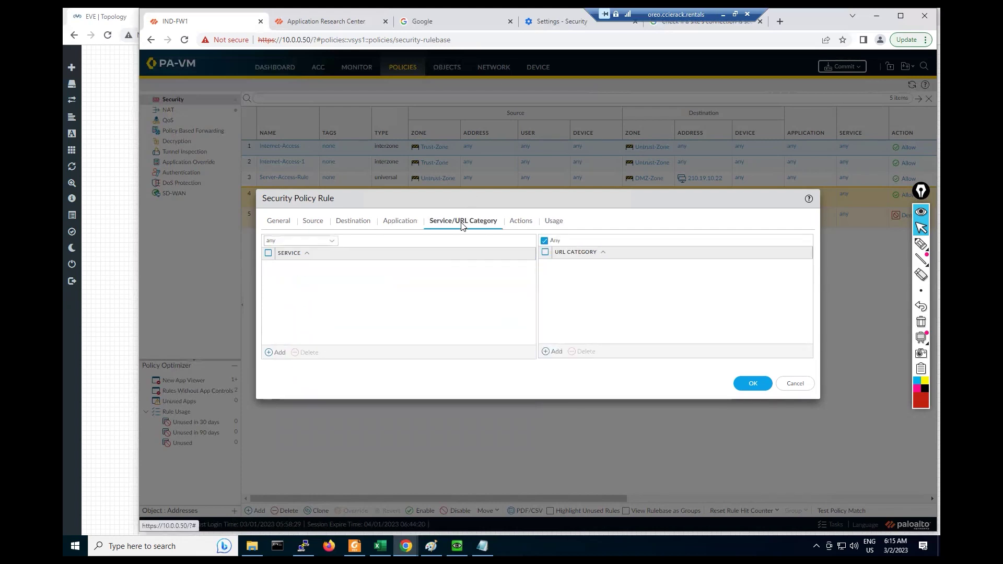
Step: Keep the service as any, set the rule's action to Deny, and save it
{"action": "left_click", "coordinate": [308, 241]}
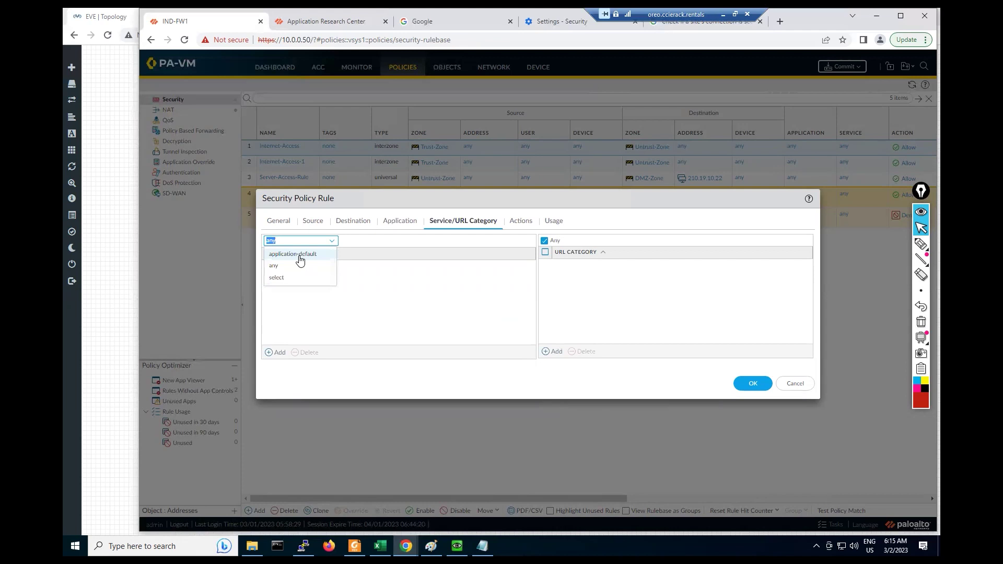
{"action": "left_click", "coordinate": [274, 266]}
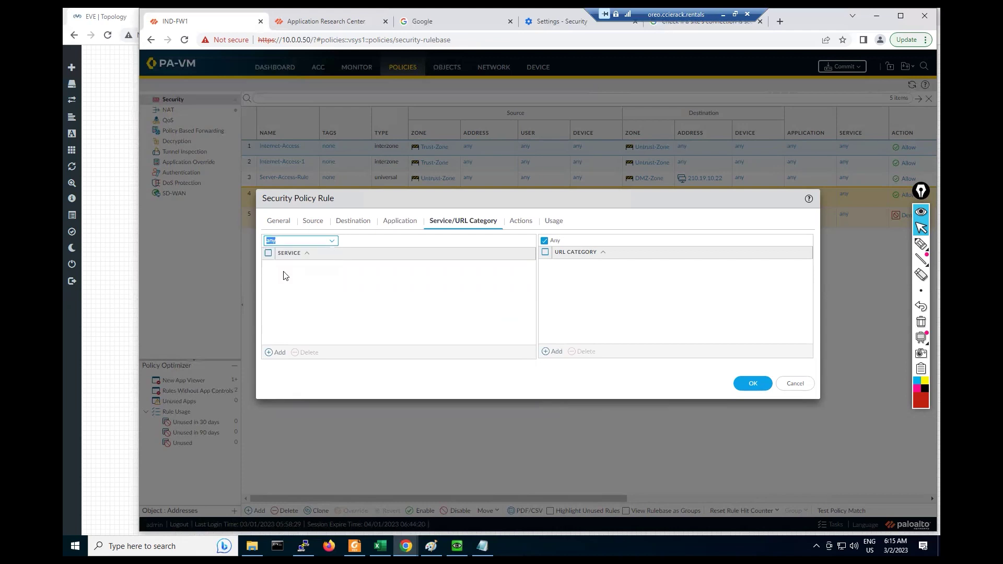
{"action": "left_click", "coordinate": [521, 224]}
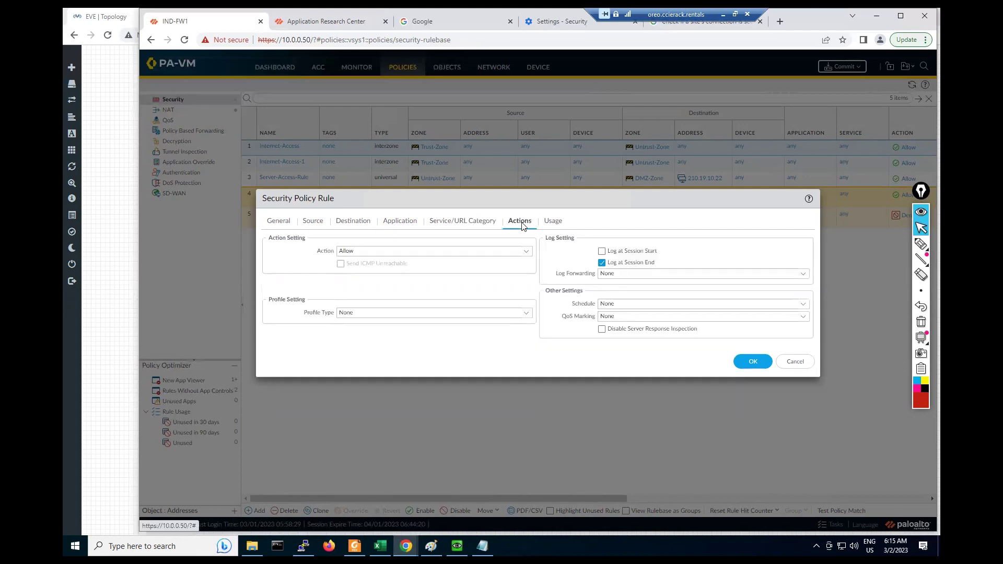
{"action": "left_click", "coordinate": [527, 252]}
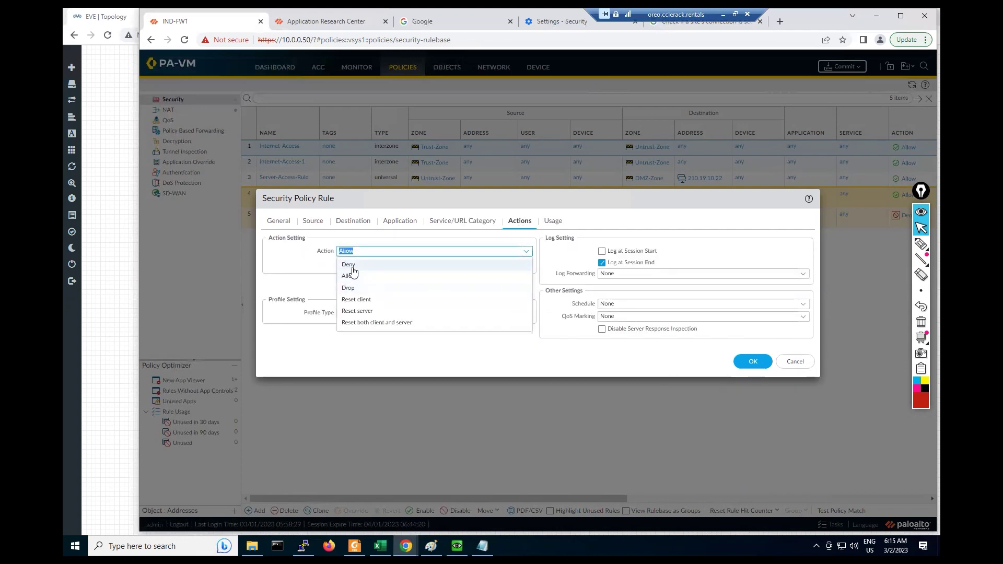
{"action": "left_click", "coordinate": [348, 264]}
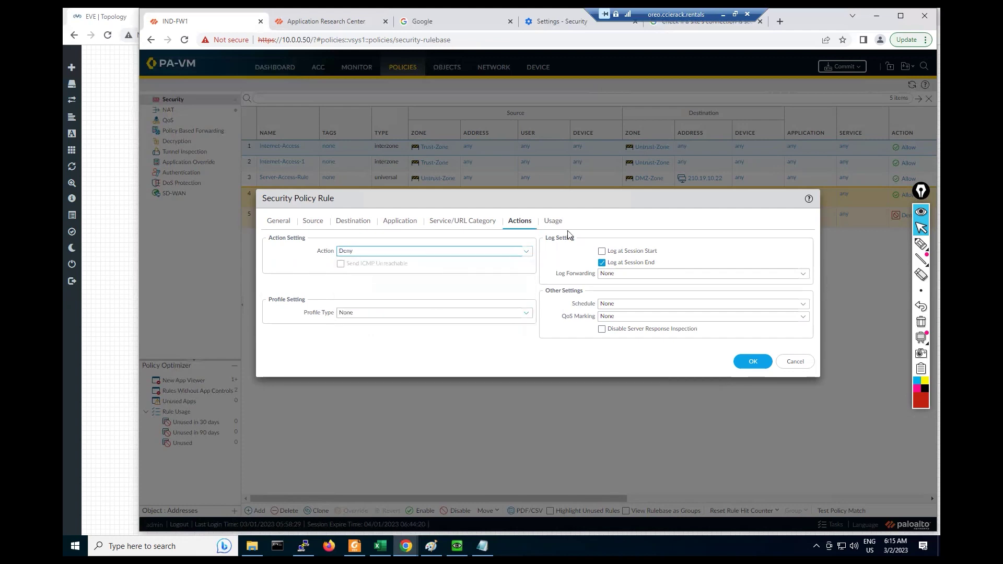
{"action": "left_click", "coordinate": [553, 221]}
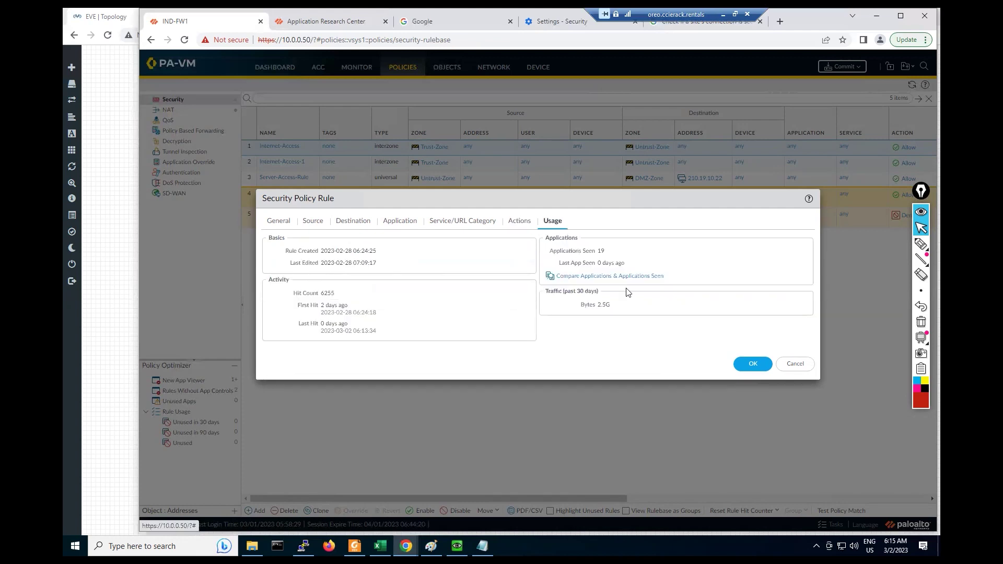
{"action": "left_click", "coordinate": [754, 364]}
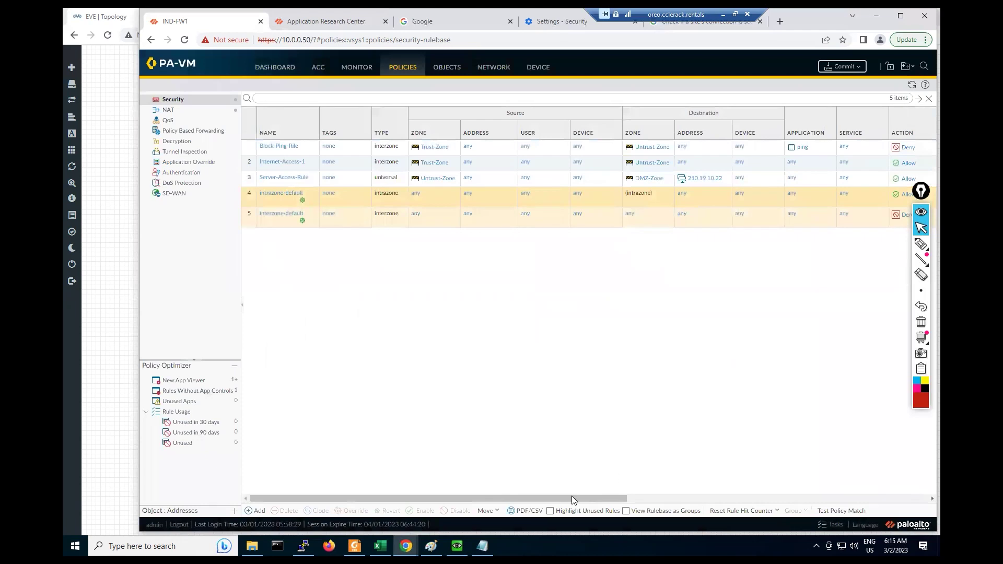
{"action": "left_click_drag", "start_coordinate": [617, 503], "coordinate": [802, 511]}
Step: Scroll across the Rule Usage hit-count columns, then reopen Block-Ping-Rile for editing
{"action": "left_click_drag", "start_coordinate": [789, 509], "coordinate": [790, 509]}
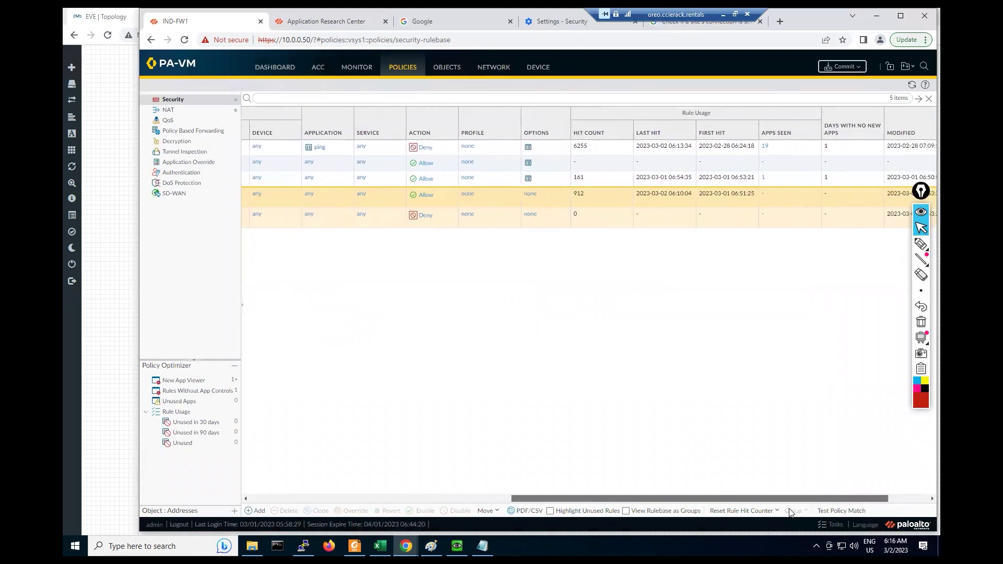
{"action": "scroll", "coordinate": [789, 513], "scroll_direction": "right", "scroll_amount": 2}
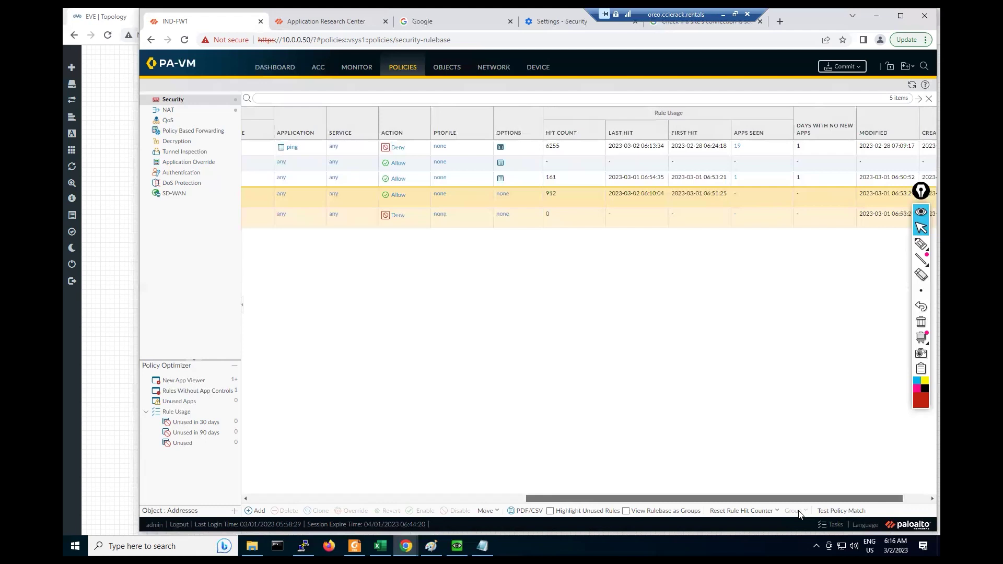
{"action": "scroll", "coordinate": [800, 515], "scroll_direction": "left", "scroll_amount": 4}
{"action": "left_click_drag", "start_coordinate": [653, 498], "coordinate": [410, 496]}
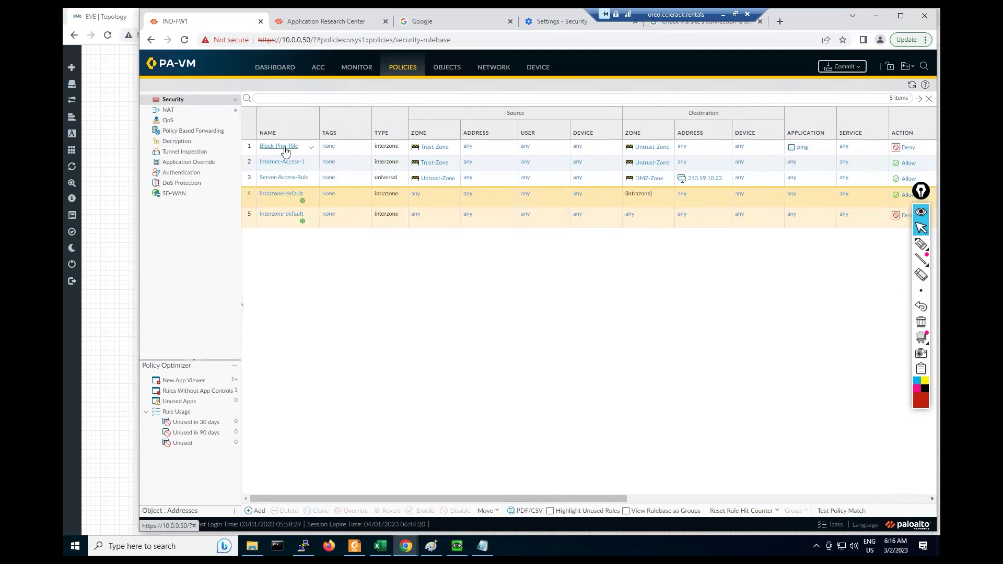
{"action": "left_click_drag", "start_coordinate": [464, 496], "coordinate": [337, 471]}
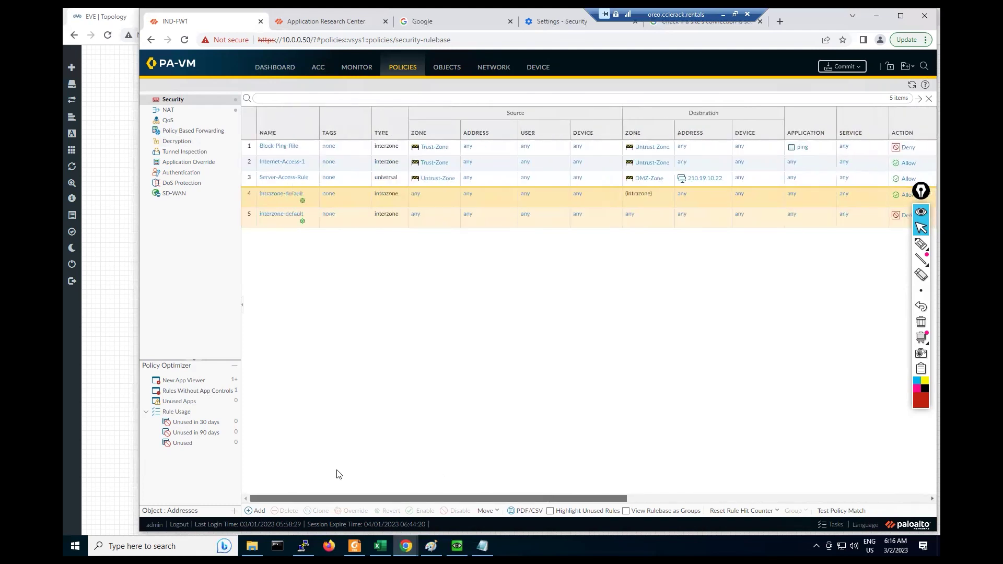
{"action": "left_click", "coordinate": [270, 148]}
{"action": "left_click_drag", "start_coordinate": [356, 201], "coordinate": [391, 229]}
Step: Rename the rule to 'Internet-Access'
{"action": "double_click", "coordinate": [399, 267]}
{"action": "key", "text": "ctrl+a"}
{"action": "key", "text": "BackSpace"}
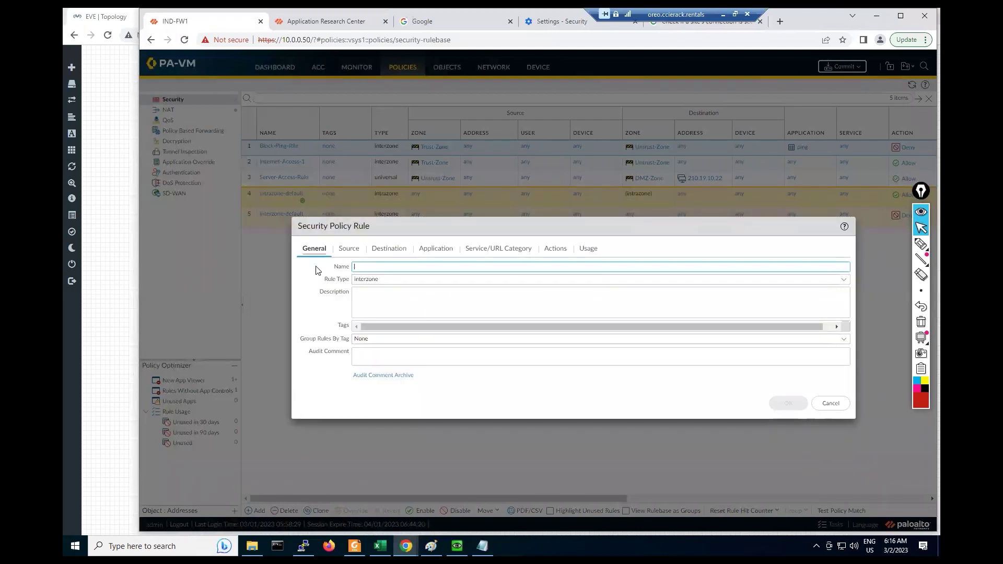
{"action": "type", "text": "Internet-"}
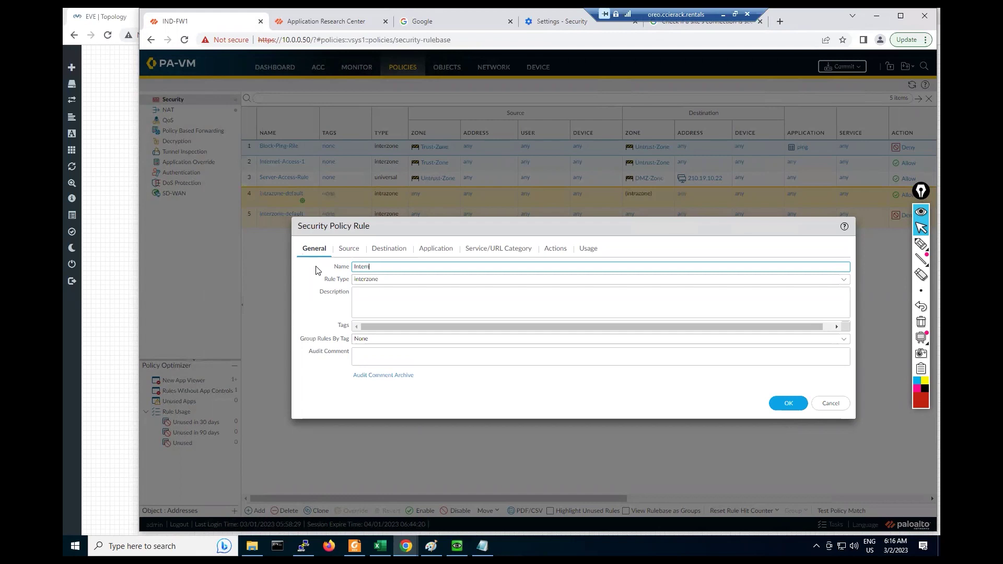
{"action": "type", "text": "Access"}
Step: Remove ping from its applications, set the action back to Allow, and save
{"action": "left_click", "coordinate": [432, 253]}
{"action": "left_click", "coordinate": [304, 293]}
{"action": "left_click", "coordinate": [341, 379]}
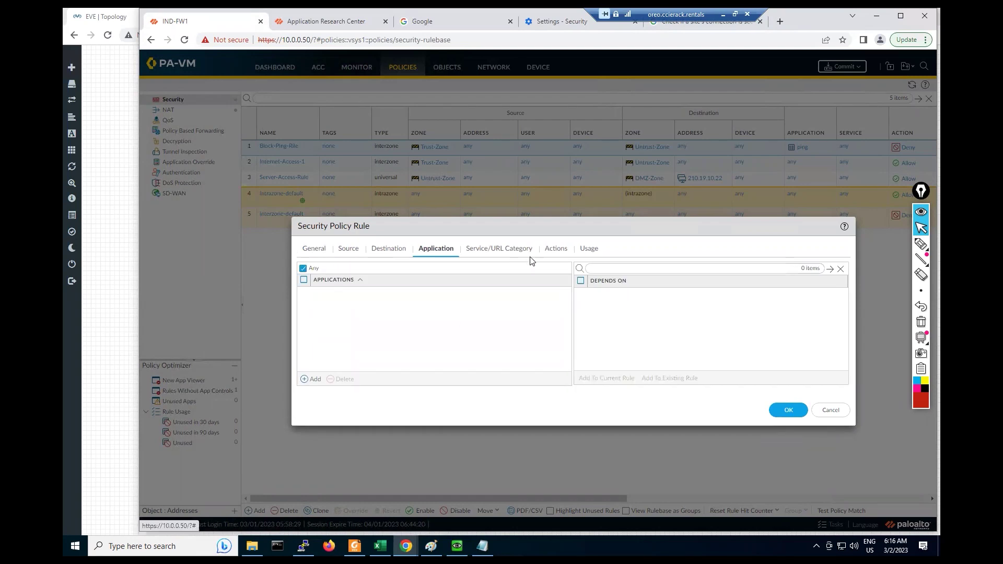
{"action": "left_click", "coordinate": [547, 250]}
{"action": "left_click", "coordinate": [506, 280]}
{"action": "left_click", "coordinate": [386, 304]}
{"action": "left_click", "coordinate": [788, 390]}
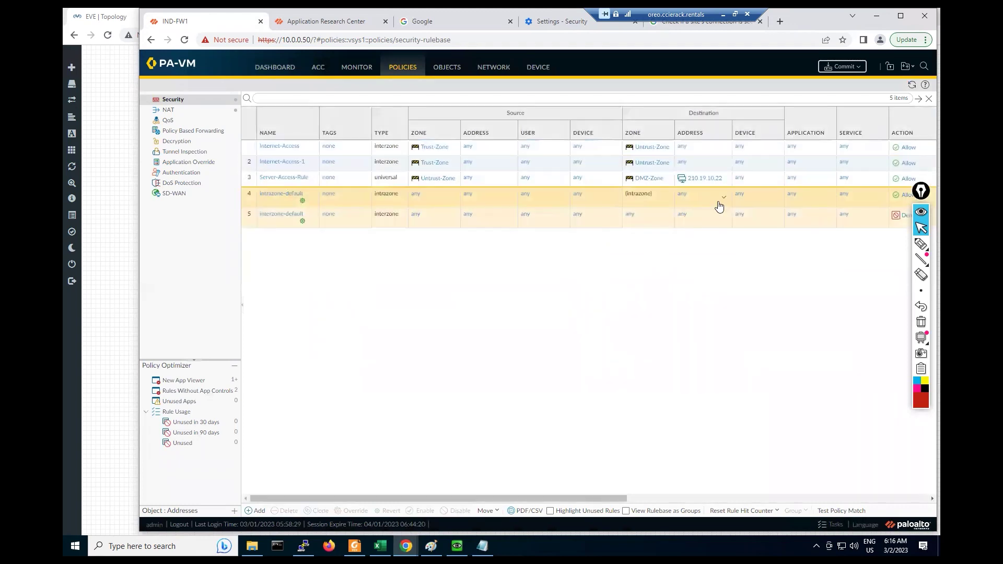
Step: Scroll the rulebase and open rule 2, Internet-Access-1, in the Security Policy Rule editor
{"action": "scroll", "coordinate": [700, 520], "scroll_direction": "right", "scroll_amount": 8}
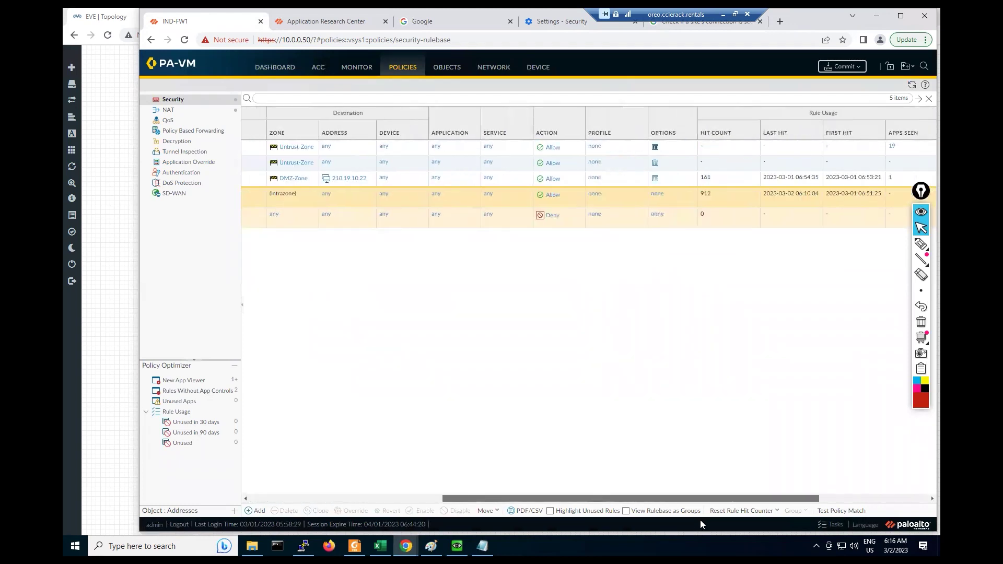
{"action": "scroll", "coordinate": [718, 526], "scroll_direction": "right", "scroll_amount": 3}
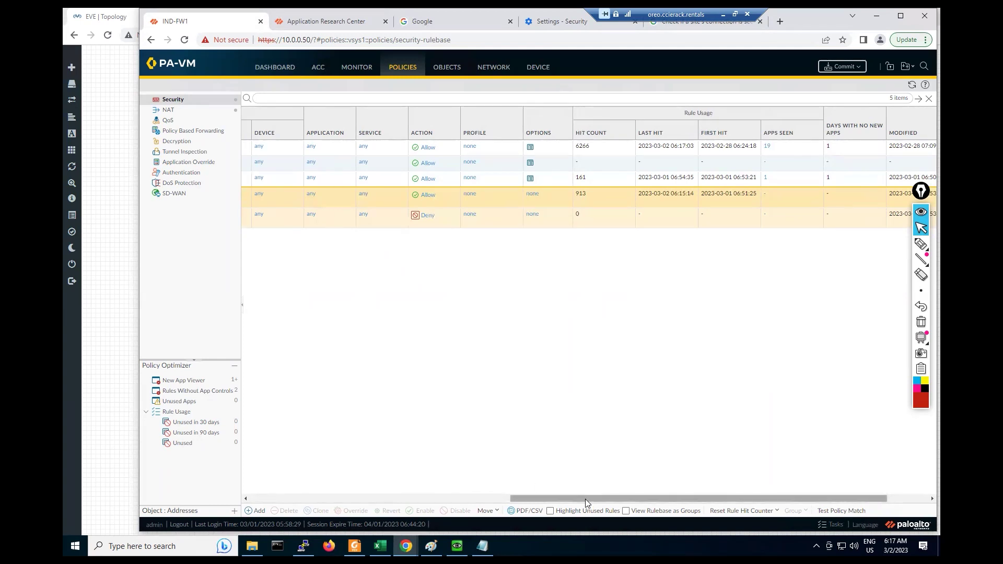
{"action": "left_click", "coordinate": [246, 499]}
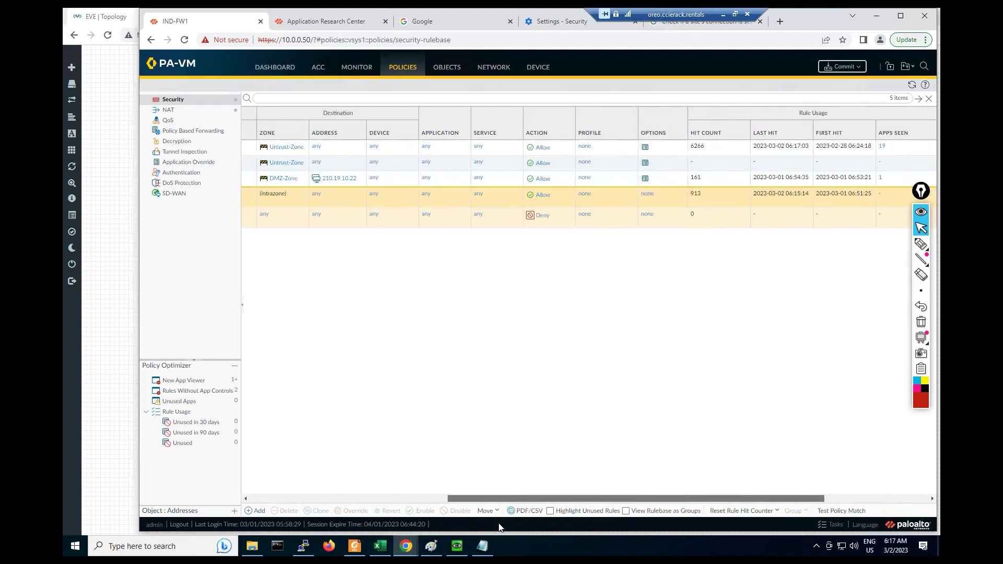
{"action": "left_click", "coordinate": [279, 500]}
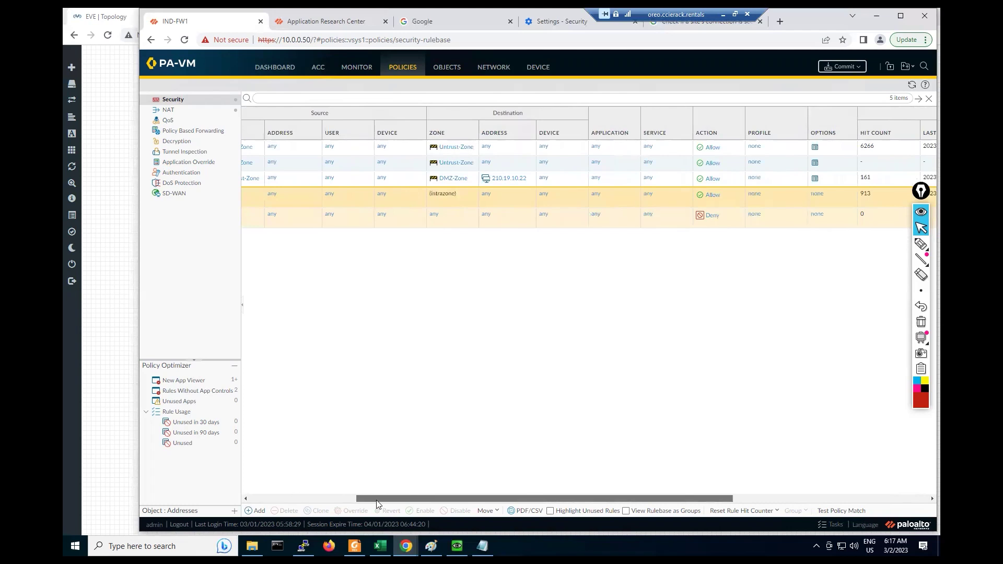
{"action": "left_click", "coordinate": [246, 499]}
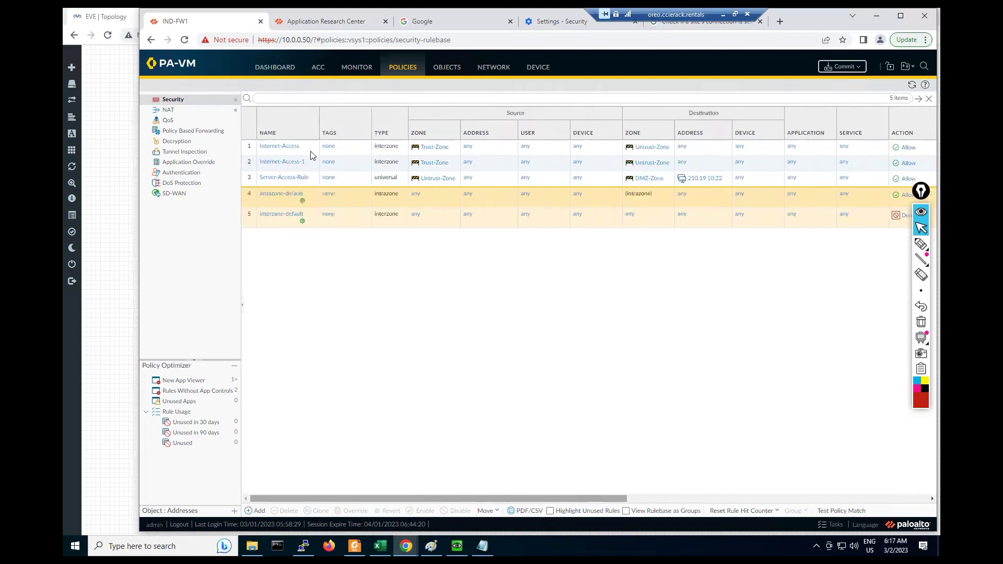
{"action": "left_click", "coordinate": [262, 165]}
{"action": "left_click", "coordinate": [261, 165]}
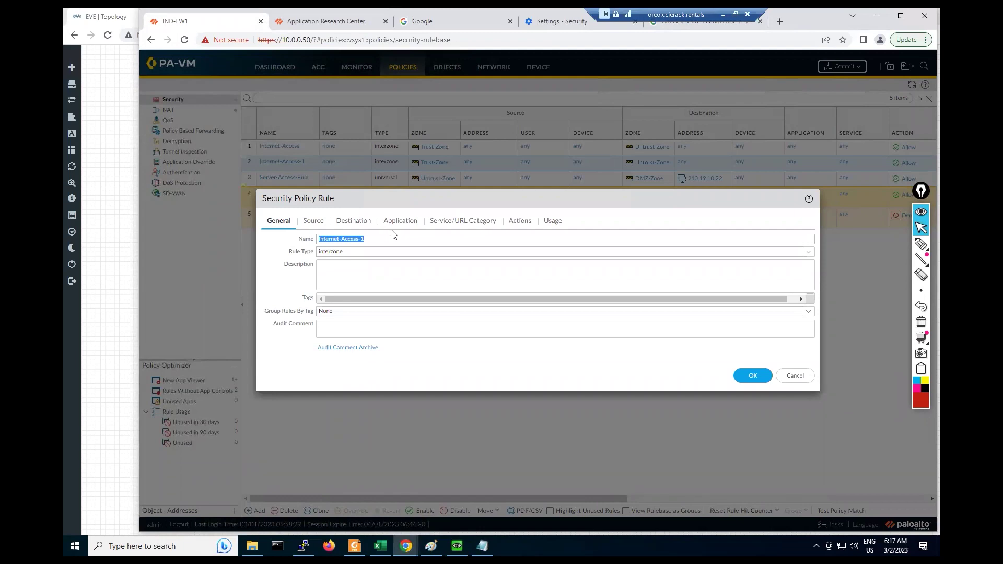
Step: Rename the rule to 'Block-ping-Rule'
{"action": "left_click", "coordinate": [370, 239]}
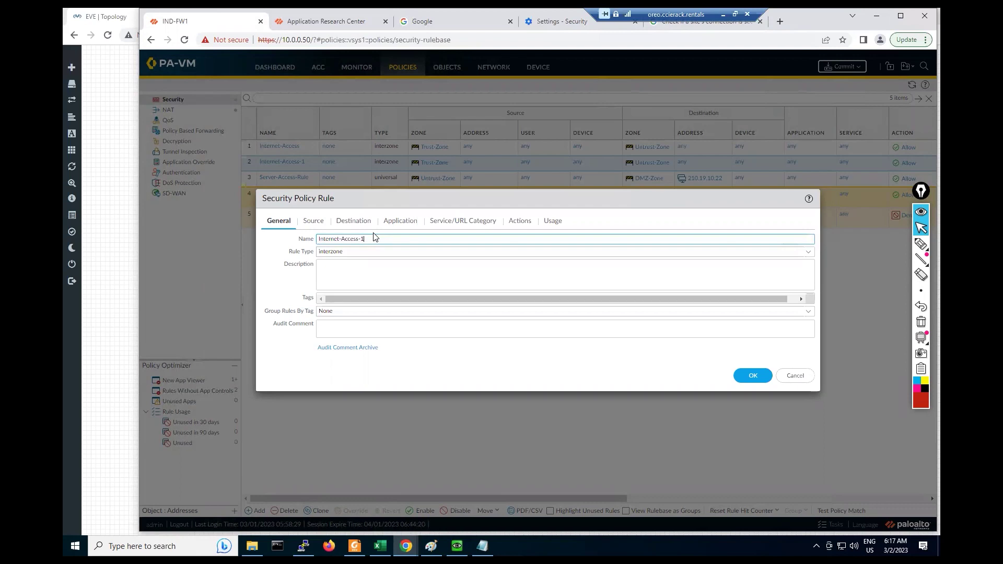
{"action": "double_click", "coordinate": [369, 240]}
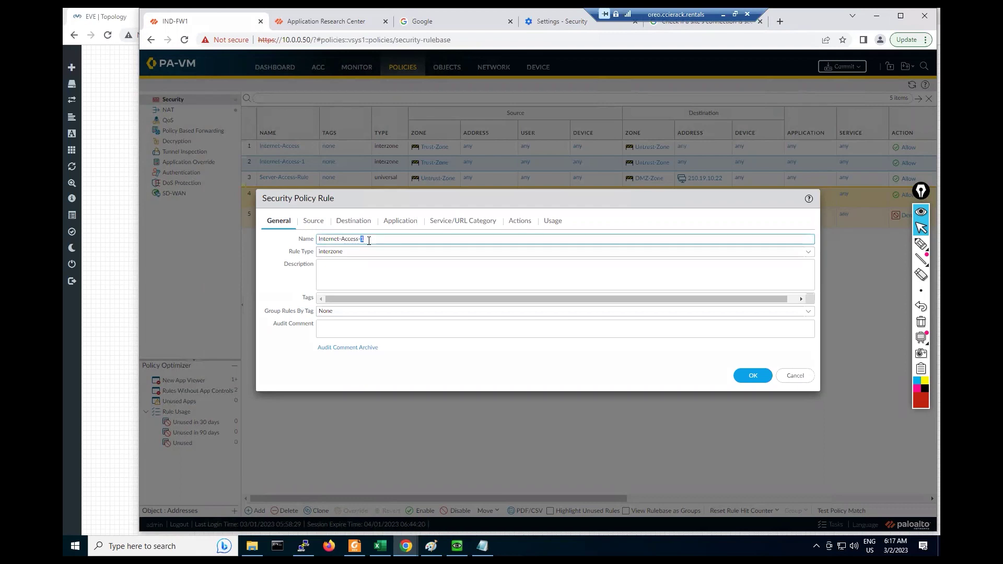
{"action": "key", "text": "BackSpace"}
{"action": "key", "text": "BackSpace"}
{"action": "key", "text": "BackSpace"}
{"action": "key", "text": "BackSpace"}
{"action": "key", "text": "BackSpace"}
{"action": "key", "text": "BackSpace"}
{"action": "key", "text": "BackSpace"}
{"action": "key", "text": "BackSpace"}
{"action": "key", "text": "BackSpace"}
{"action": "key", "text": "BackSpace"}
{"action": "key", "text": "BackSpace"}
{"action": "key", "text": "BackSpace"}
{"action": "key", "text": "BackSpace"}
{"action": "key", "text": "BackSpace"}
{"action": "key", "text": "BackSpace"}
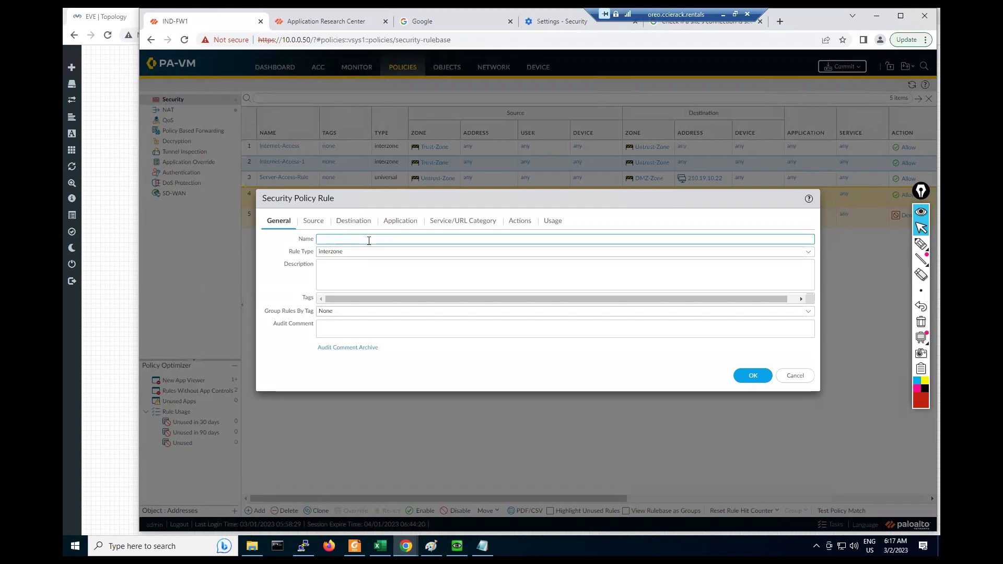
{"action": "type", "text": "Block-ping-Rule"}
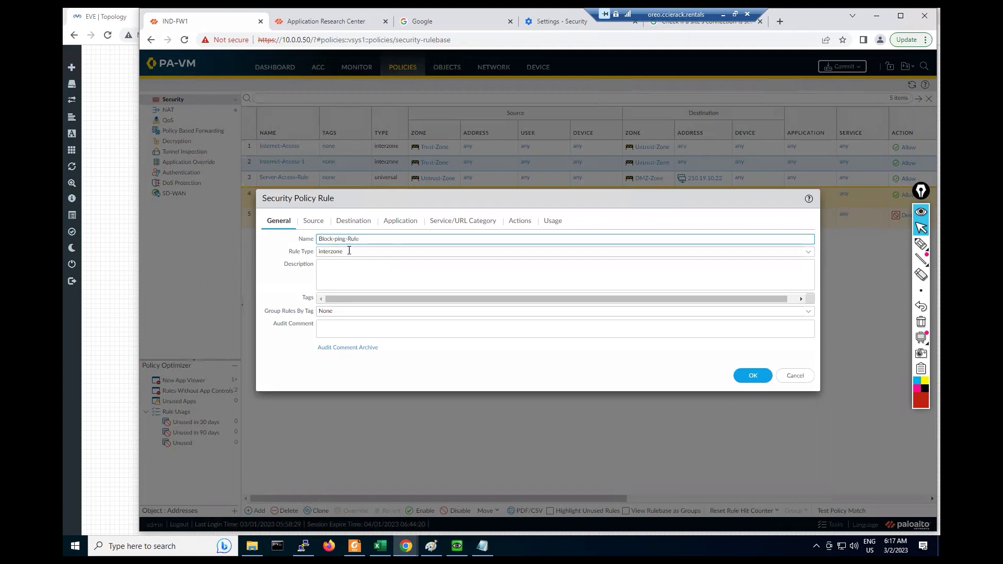
Step: Add the ping application to the rule
{"action": "left_click", "coordinate": [325, 221]}
{"action": "left_click", "coordinate": [345, 222]}
{"action": "left_click", "coordinate": [389, 223]}
{"action": "left_click", "coordinate": [277, 352]}
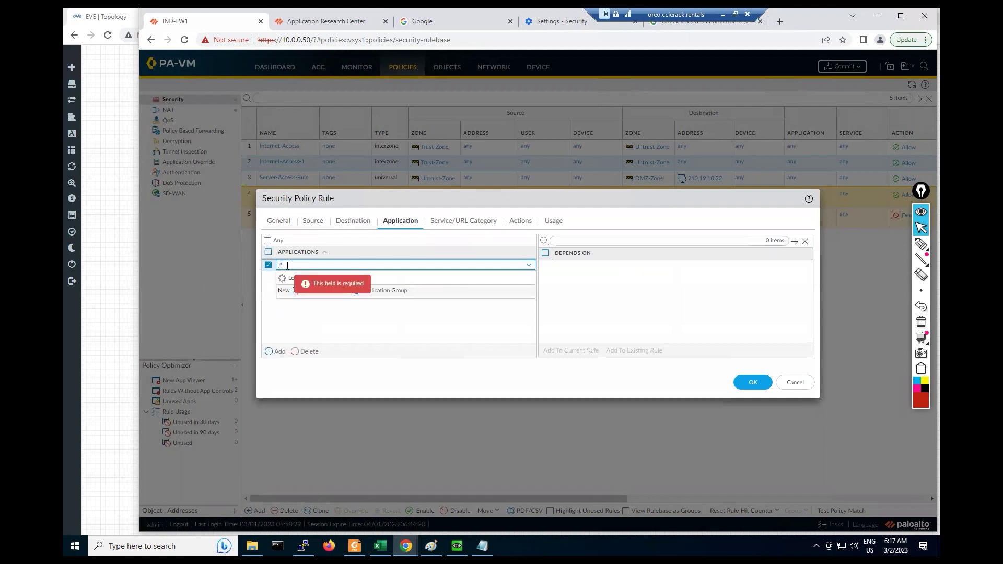
{"action": "type", "text": "Ping"}
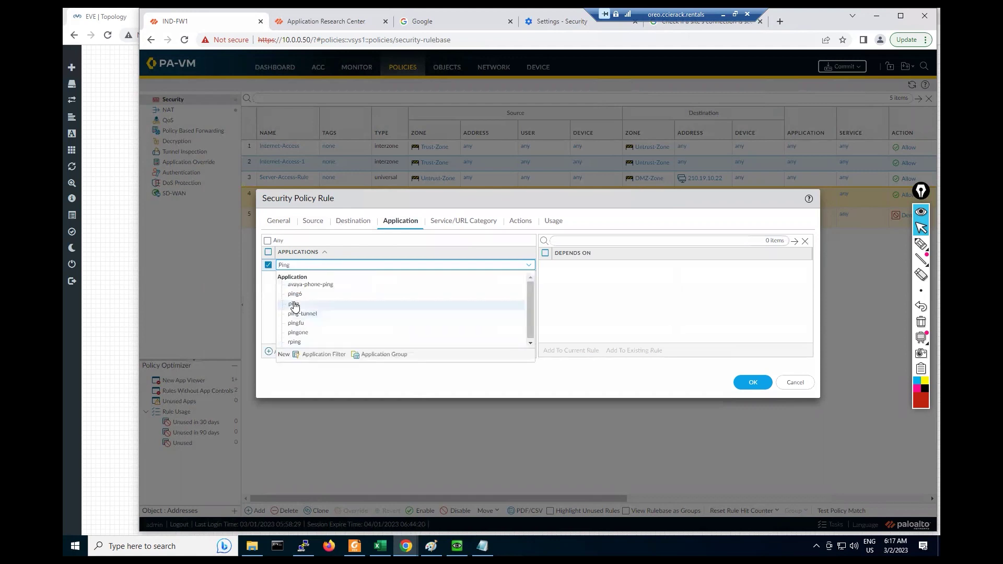
{"action": "left_click", "coordinate": [320, 302]}
Step: Set the rule's action to Deny and save it
{"action": "left_click", "coordinate": [442, 223]}
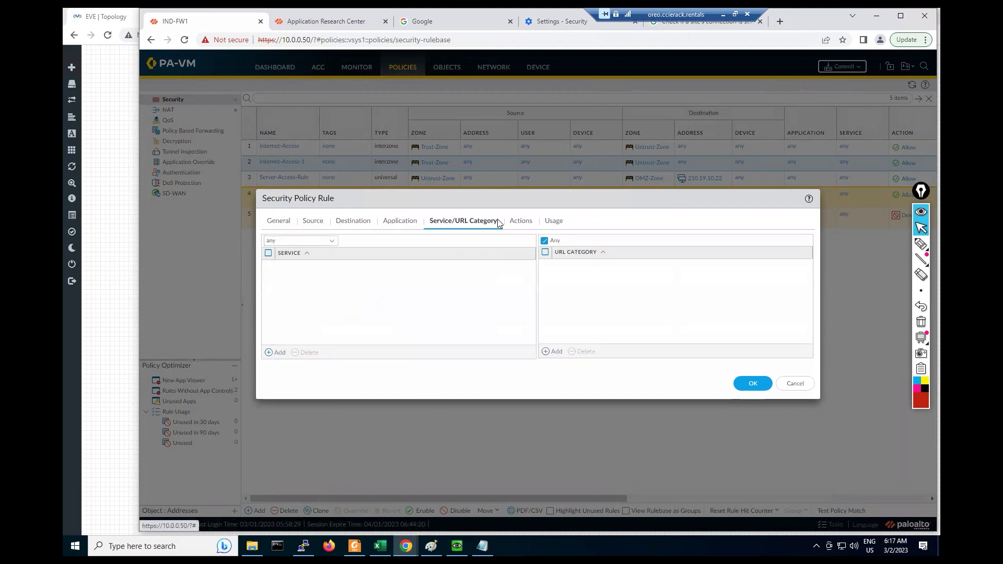
{"action": "left_click", "coordinate": [520, 222]}
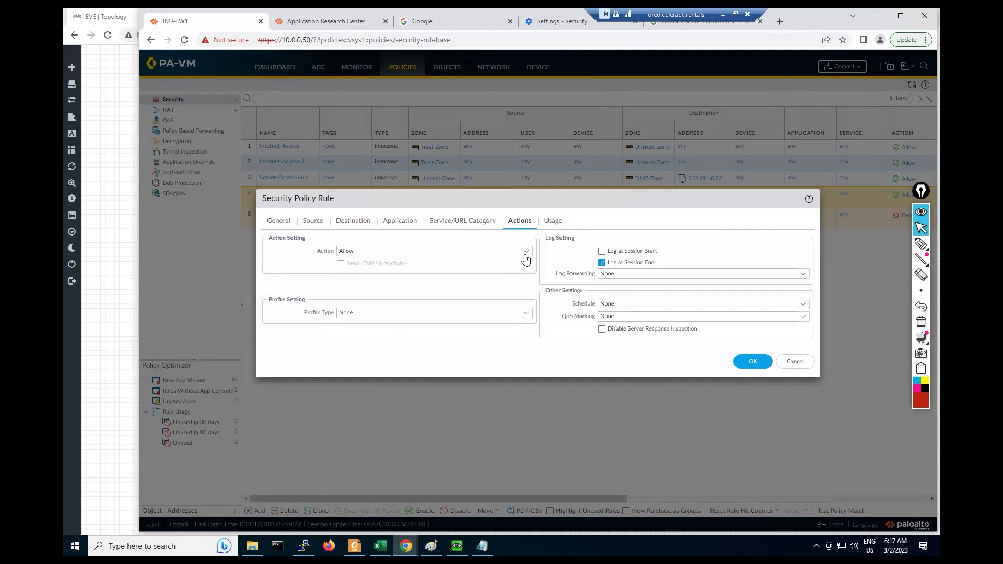
{"action": "left_click", "coordinate": [526, 256]}
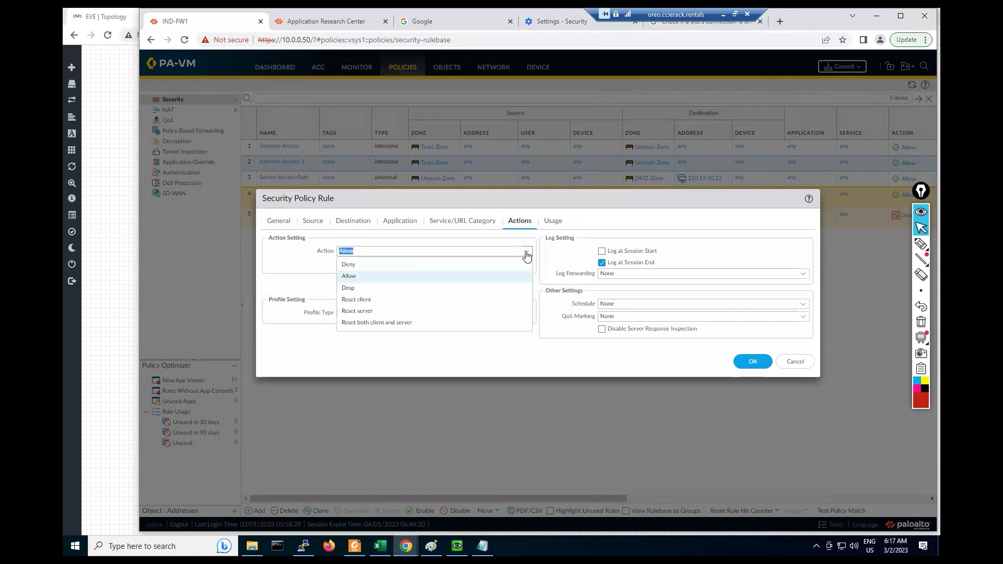
{"action": "left_click", "coordinate": [407, 274]}
{"action": "left_click", "coordinate": [553, 221]}
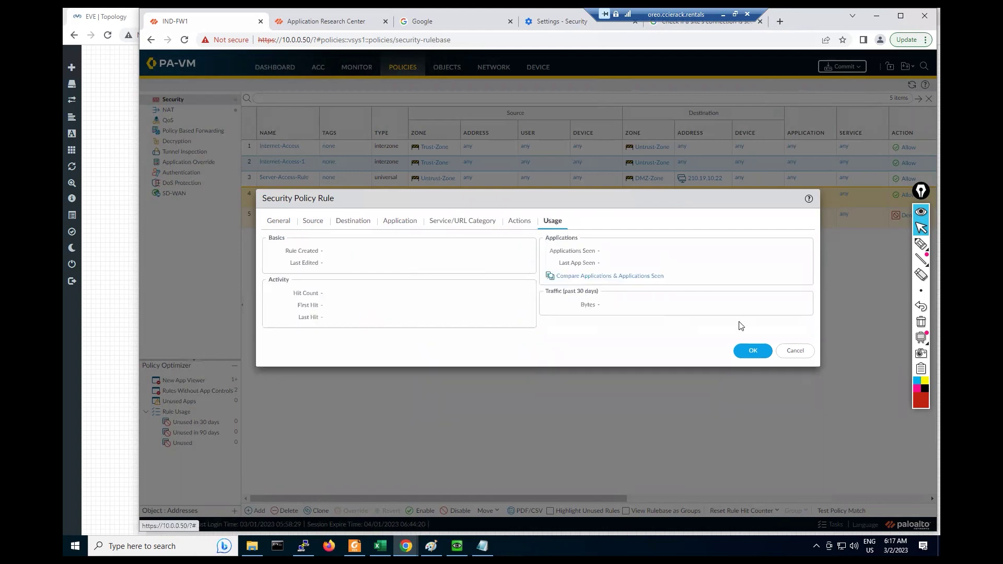
{"action": "left_click", "coordinate": [743, 353]}
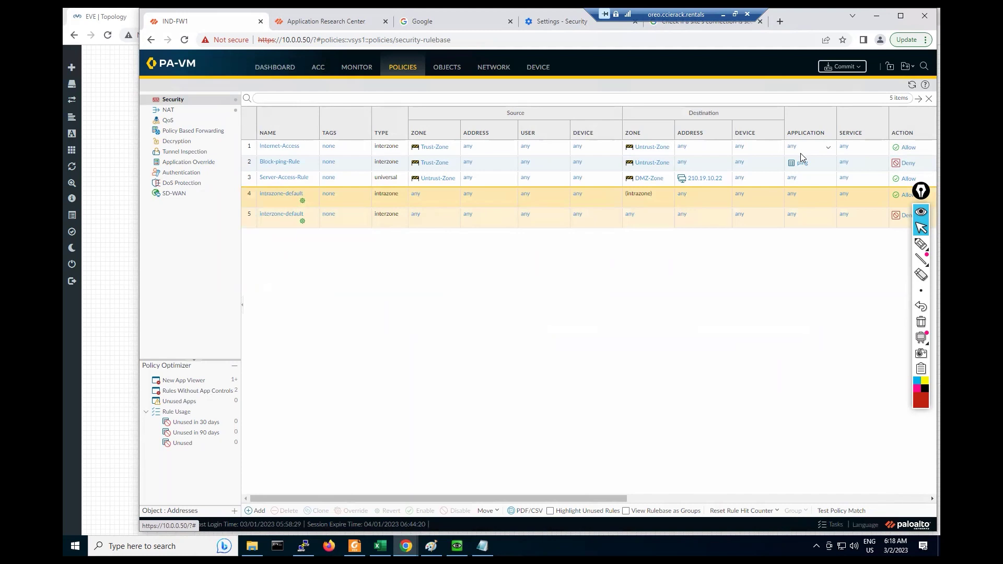
Step: Move Block-ping-Rule to the top of the rulebase with Move Top
{"action": "left_click", "coordinate": [251, 164]}
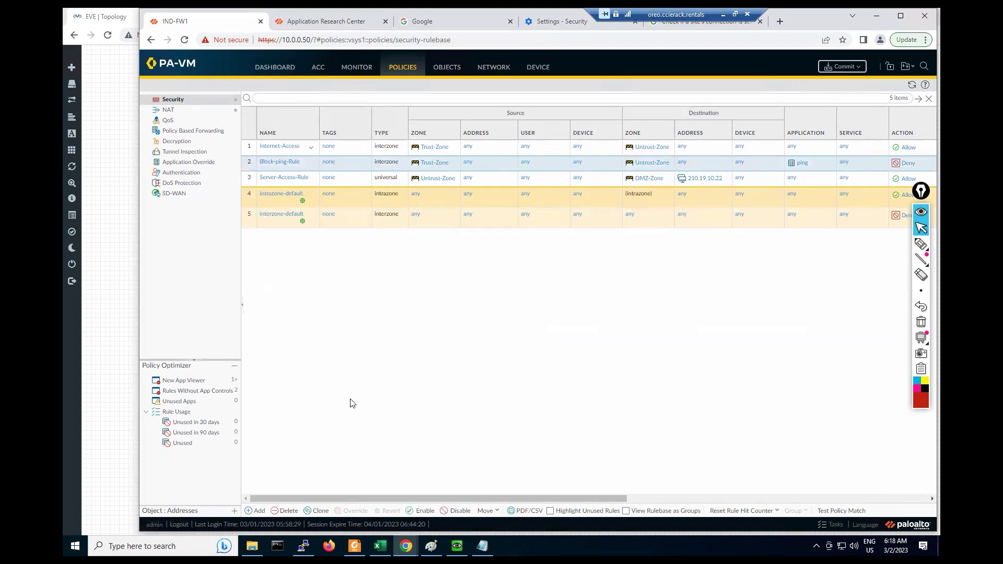
{"action": "left_click", "coordinate": [495, 511]}
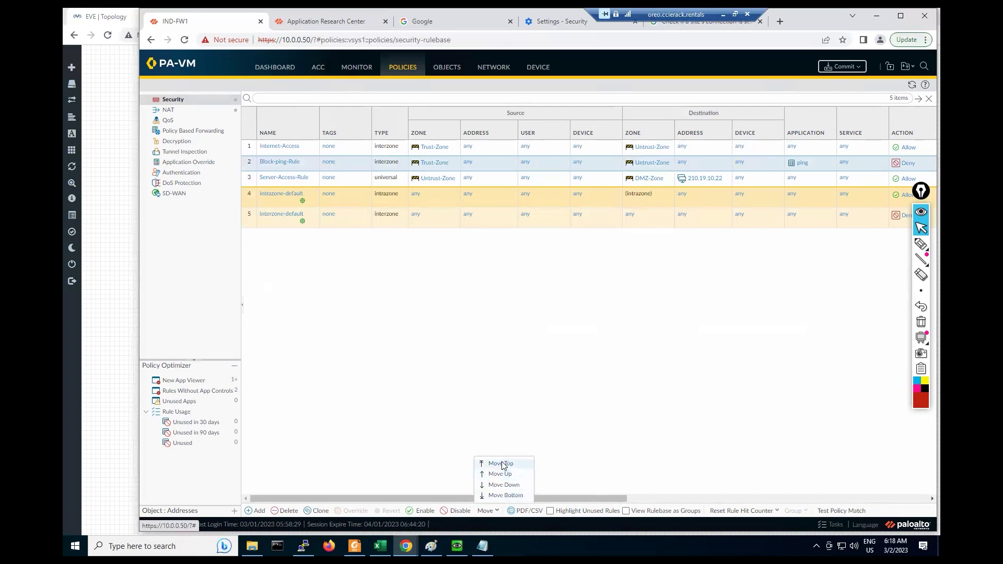
{"action": "left_click", "coordinate": [502, 464]}
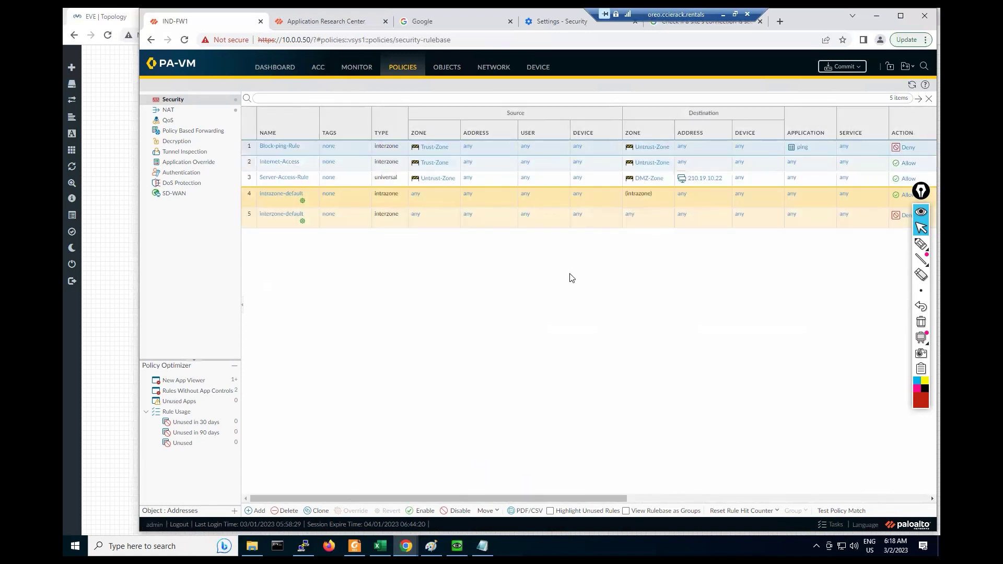
Step: Commit the configuration to the firewall and close the status report after success
{"action": "left_click", "coordinate": [849, 67]}
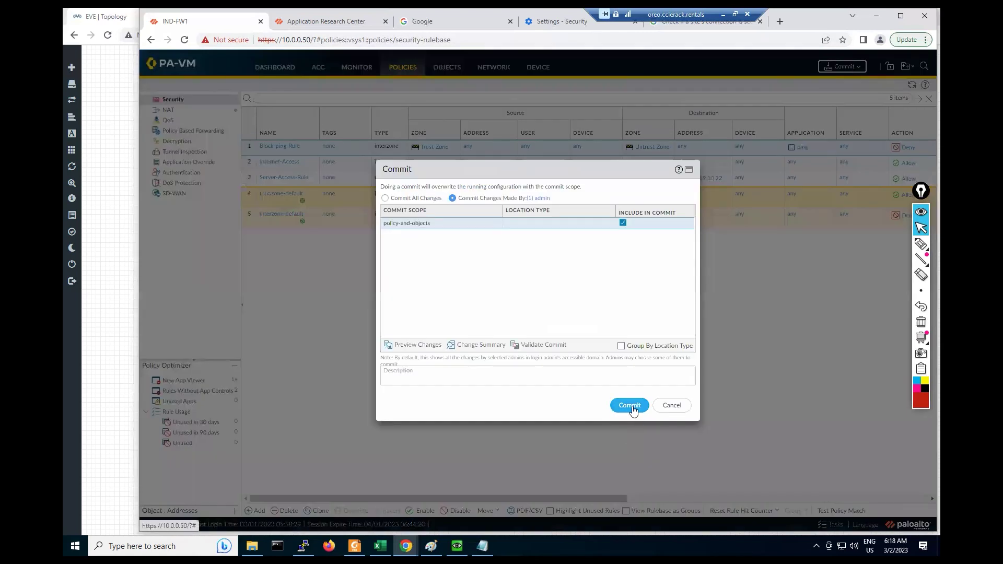
{"action": "left_click", "coordinate": [631, 408]}
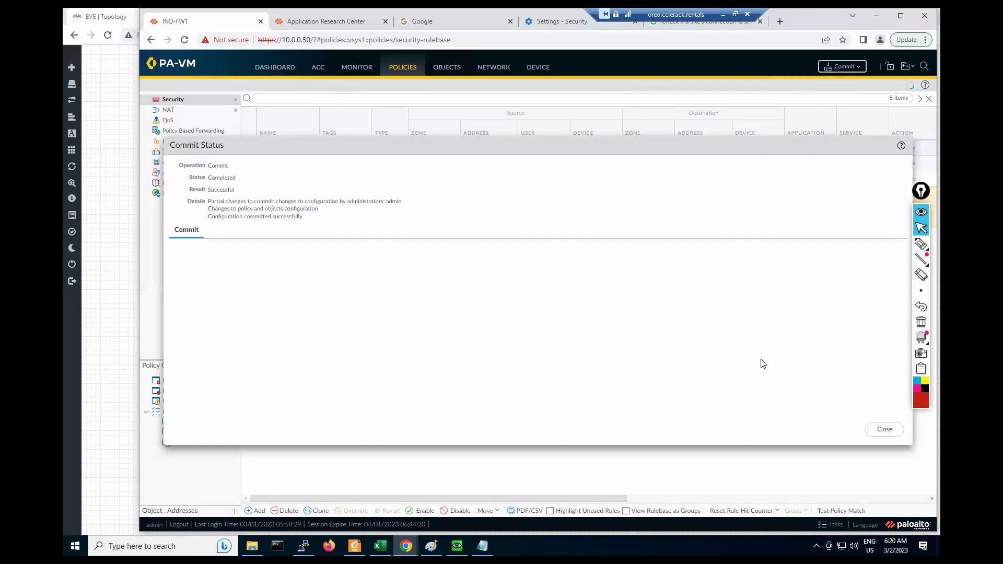
{"action": "left_click", "coordinate": [890, 436]}
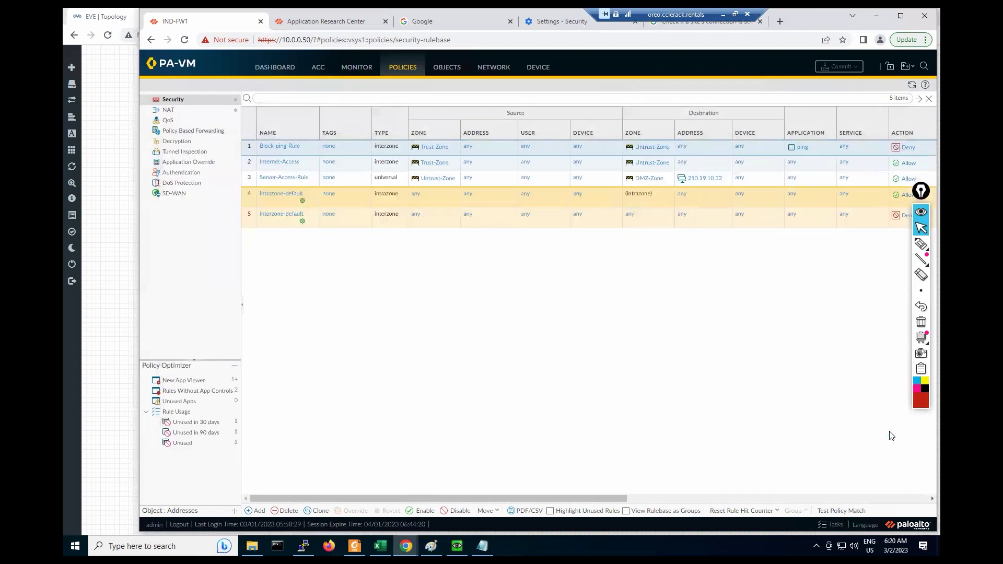
Step: In the Windows VM console, rerun 'ping 4.2.2.2 -t' and see it time out
{"action": "mouse_move", "coordinate": [458, 546]}
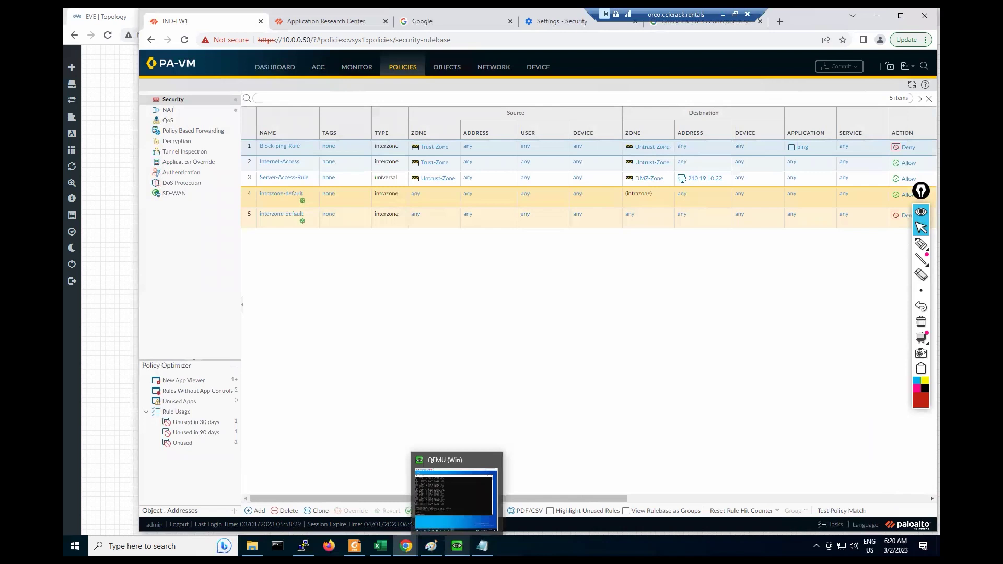
{"action": "left_click", "coordinate": [457, 546]}
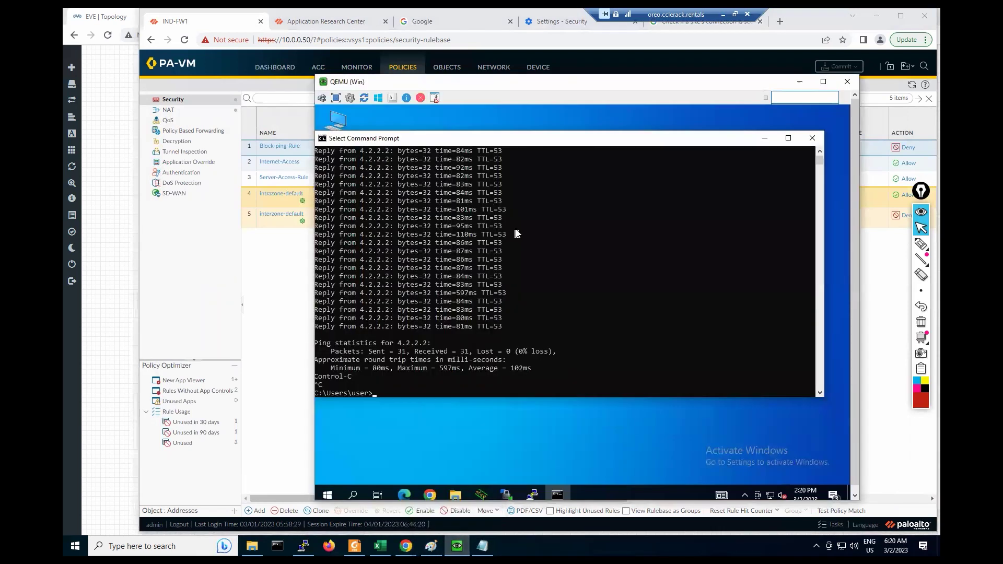
{"action": "key", "text": "Up"}
{"action": "key", "text": "Return"}
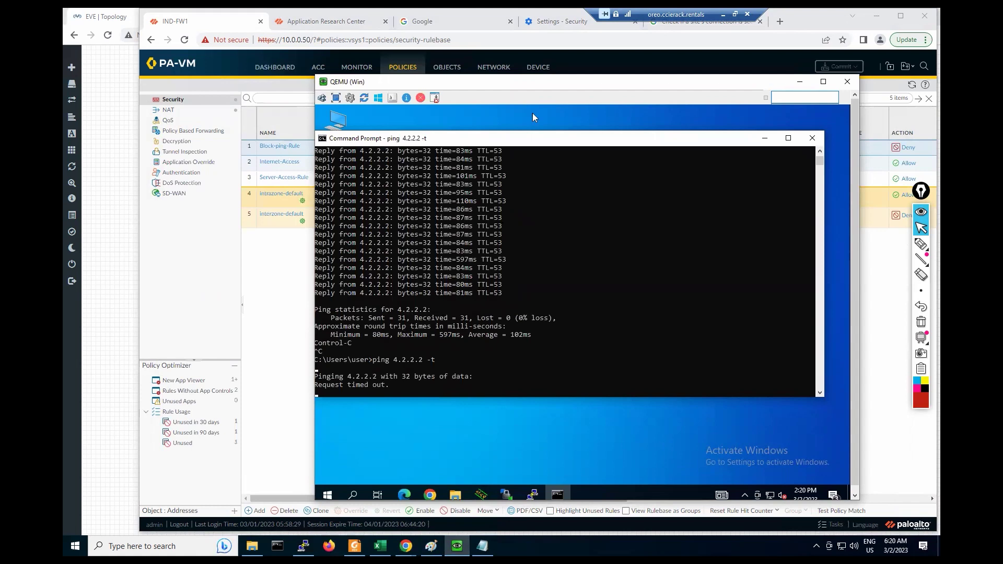
{"action": "left_click", "coordinate": [260, 313]}
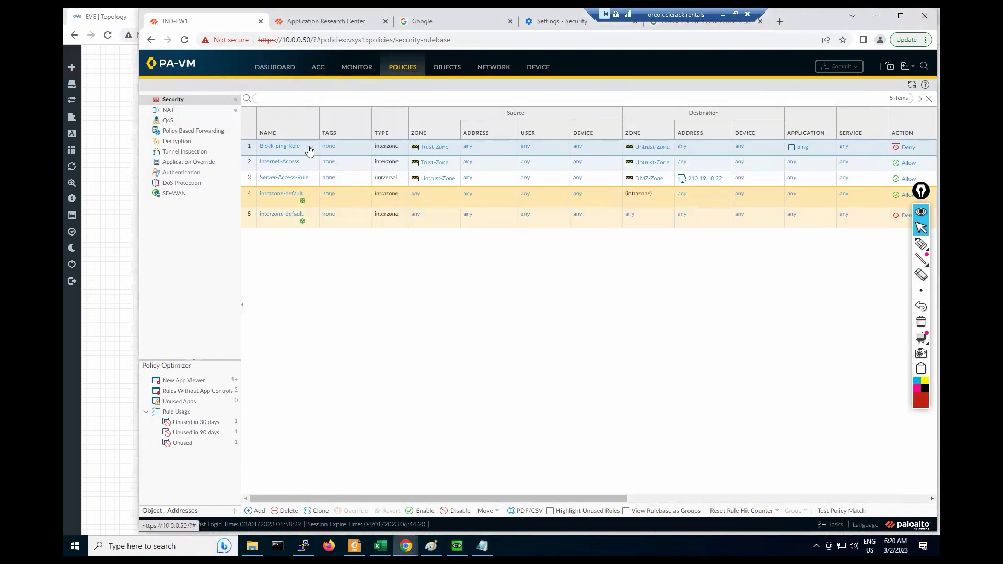
Step: Open the Log Viewer traffic logs filtered to Block-ping-Rule
{"action": "left_click", "coordinate": [309, 150]}
{"action": "left_click", "coordinate": [323, 163]}
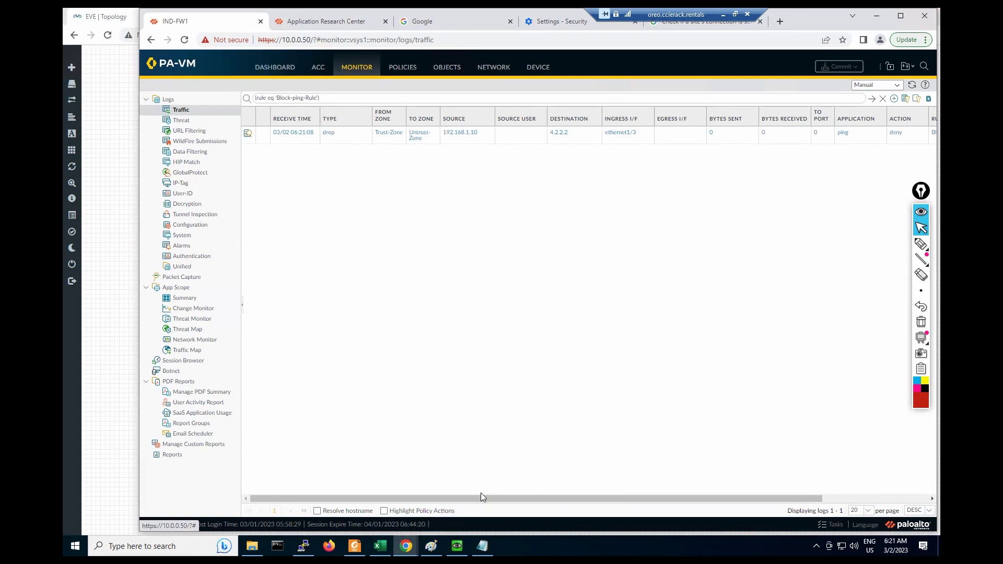
{"action": "left_click_drag", "start_coordinate": [477, 497], "coordinate": [583, 497]}
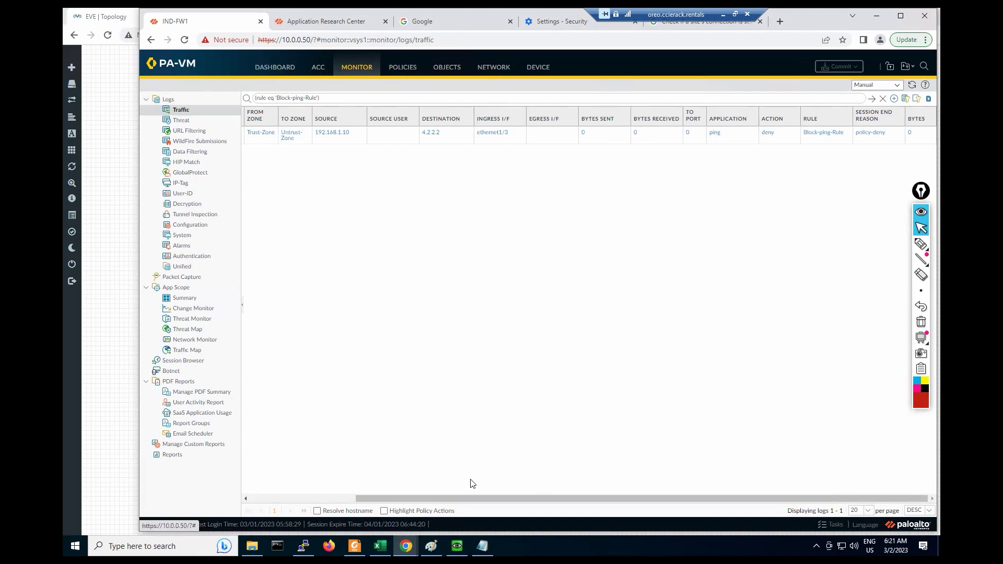
{"action": "left_click_drag", "start_coordinate": [449, 497], "coordinate": [319, 410]}
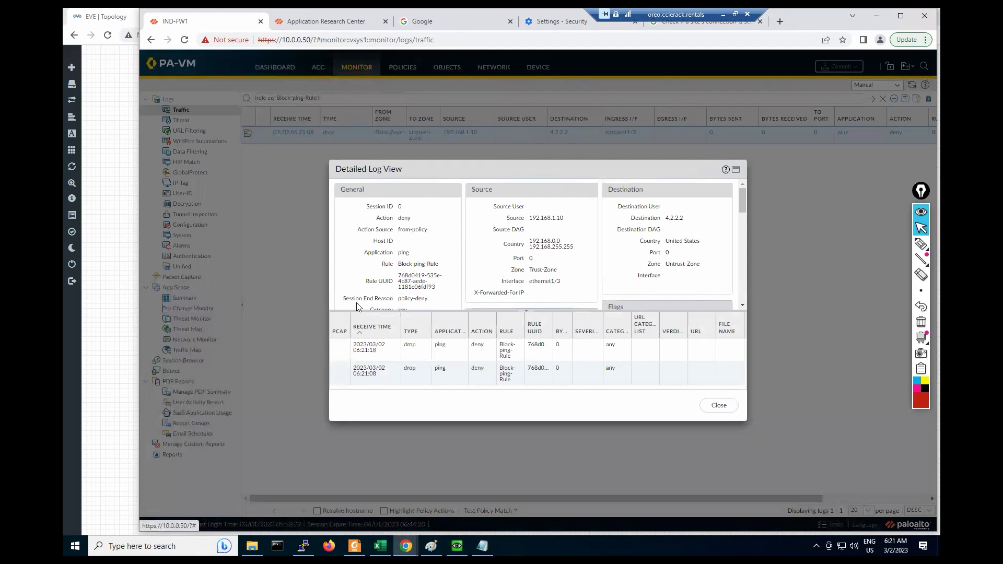
{"action": "scroll", "coordinate": [343, 292], "scroll_direction": "down", "scroll_amount": 3}
Step: Confirm the ping's Session End Reason is policy-deny, then return to POLICIES
{"action": "left_click_drag", "start_coordinate": [343, 228], "coordinate": [428, 228]}
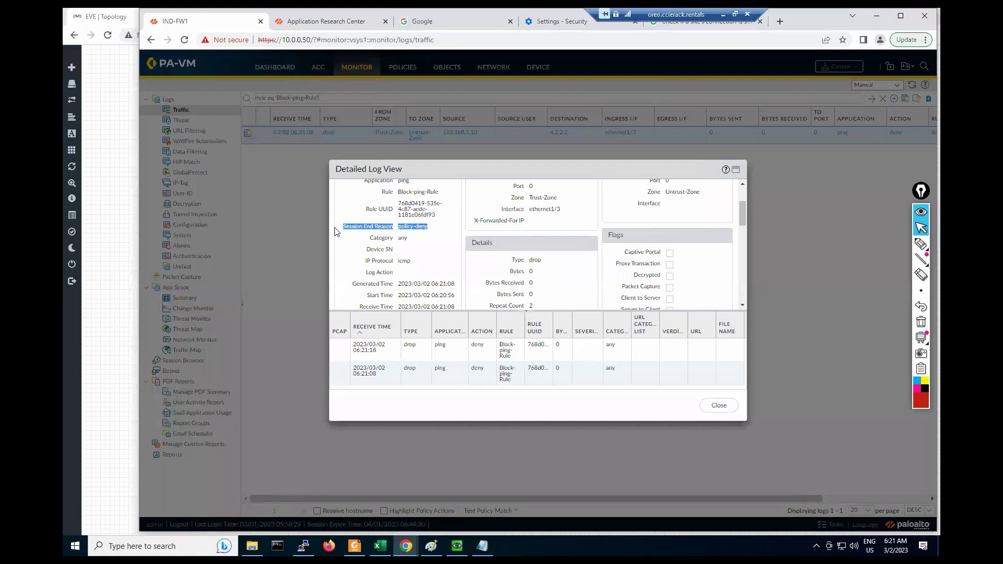
{"action": "left_click_drag", "start_coordinate": [455, 231], "coordinate": [335, 233]}
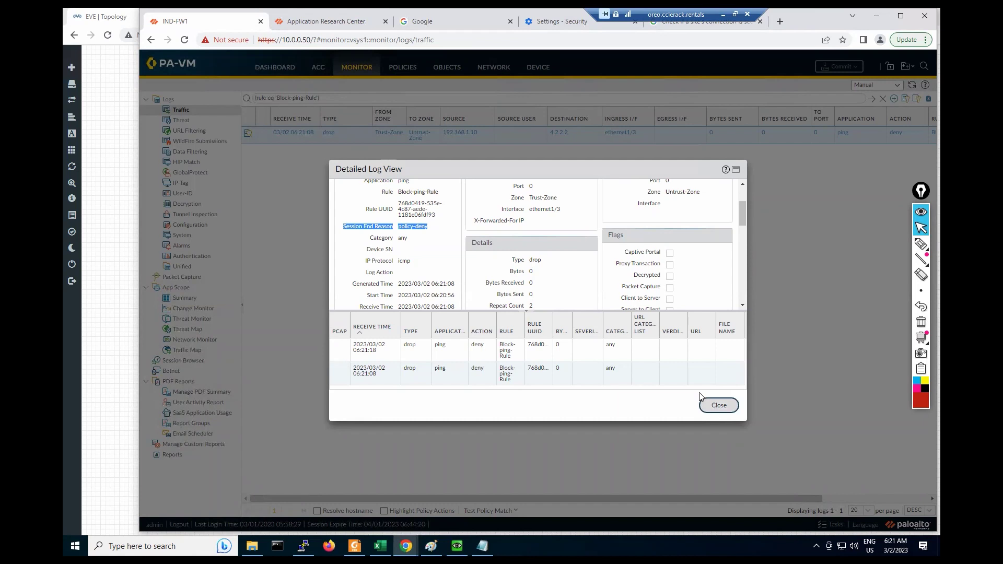
{"action": "left_click", "coordinate": [704, 402]}
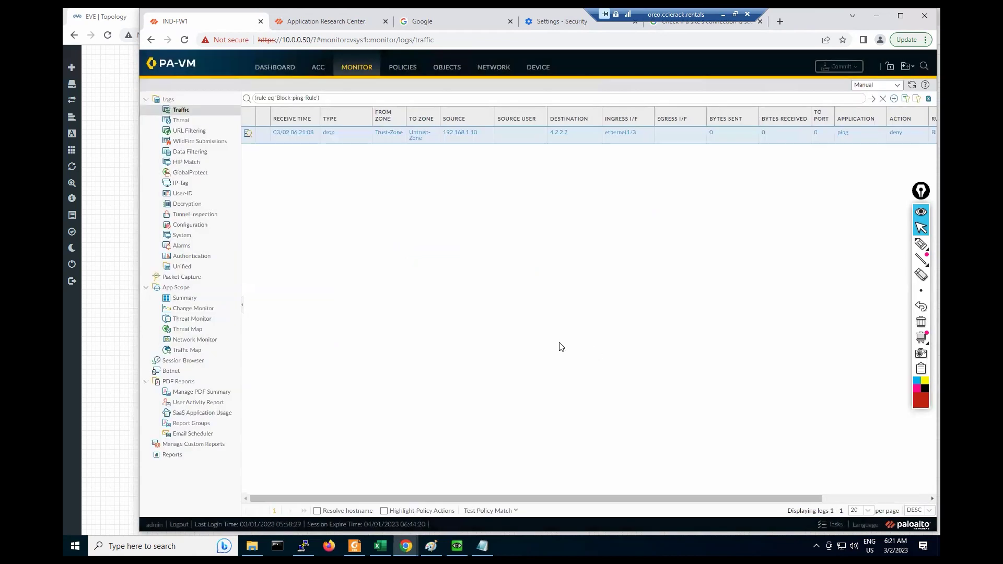
{"action": "left_click", "coordinate": [403, 73]}
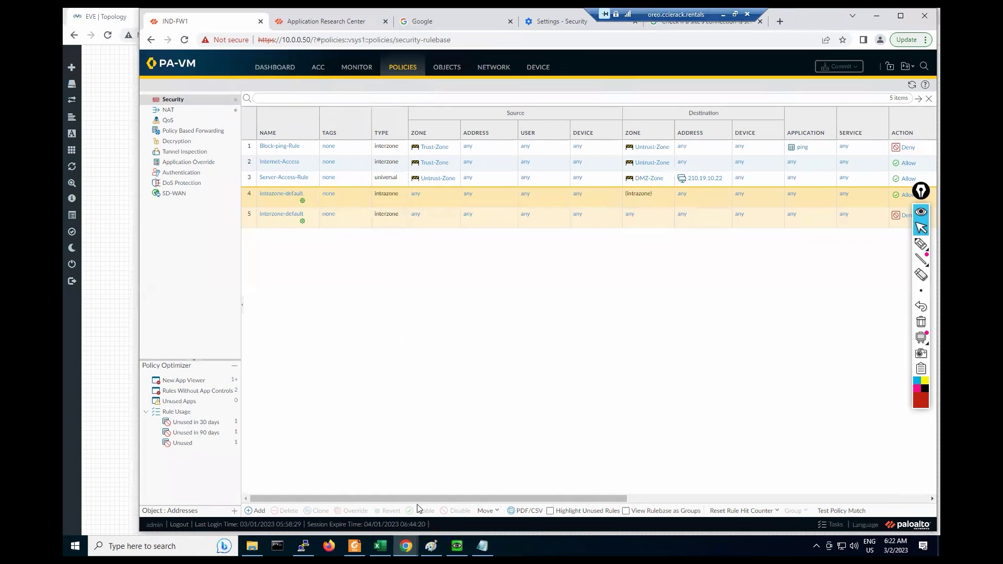
Step: Select Internet-Access, scroll to the Rule Usage columns and list its 19 Apps Seen
{"action": "left_click_drag", "start_coordinate": [427, 497], "coordinate": [340, 196]}
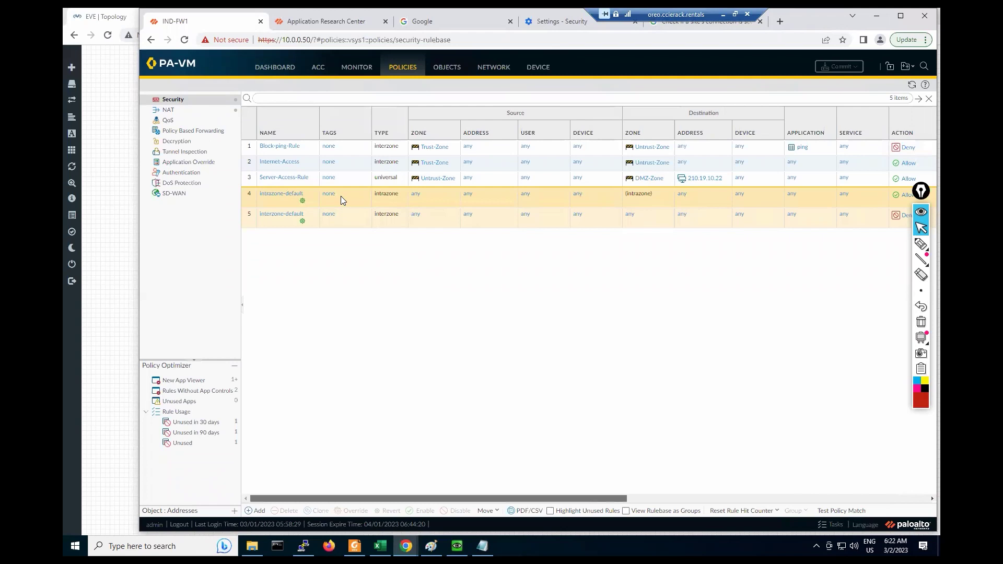
{"action": "left_click", "coordinate": [265, 168]}
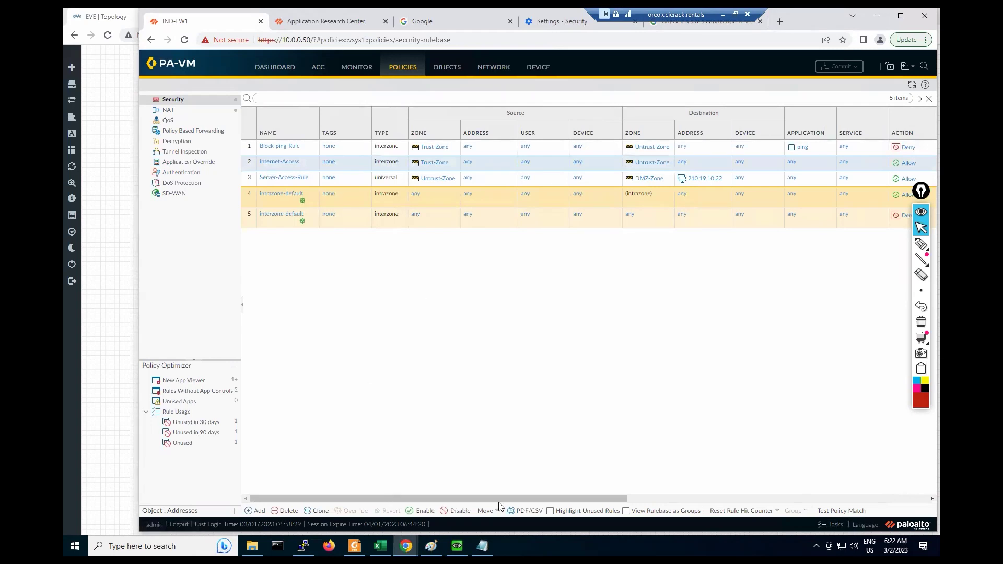
{"action": "scroll", "coordinate": [500, 505], "scroll_direction": "right", "scroll_amount": 5}
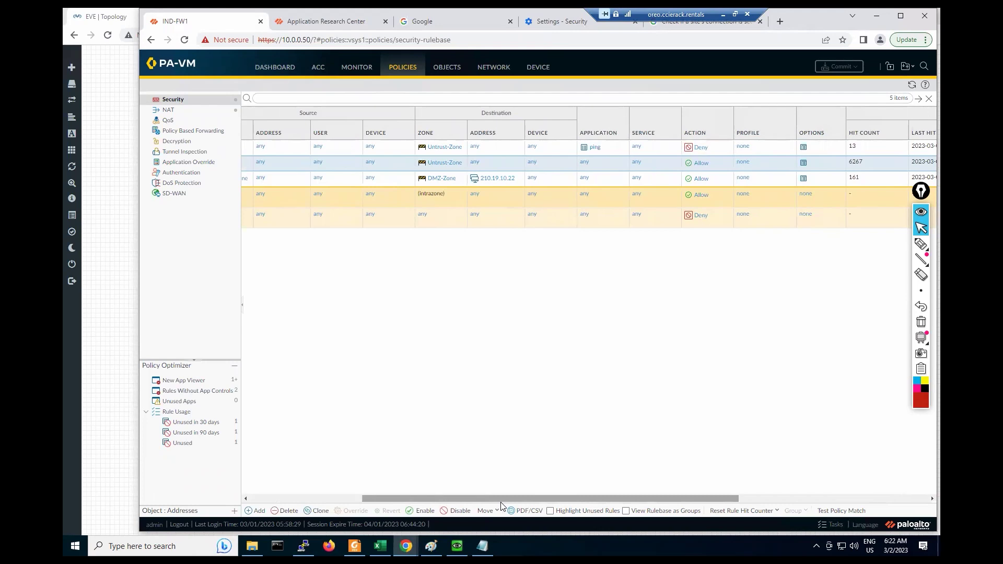
{"action": "left_click_drag", "start_coordinate": [419, 499], "coordinate": [619, 494]}
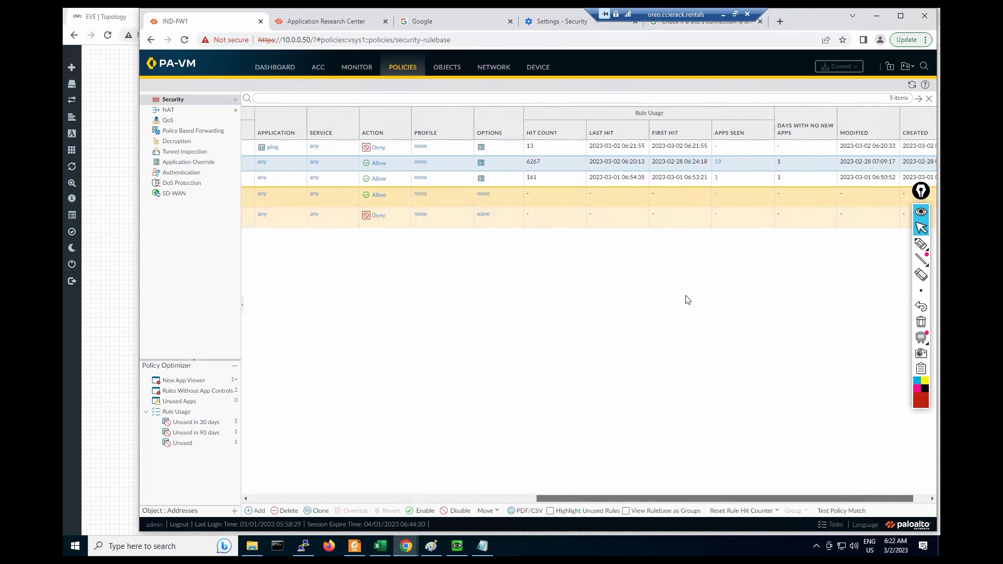
{"action": "left_click", "coordinate": [718, 165]}
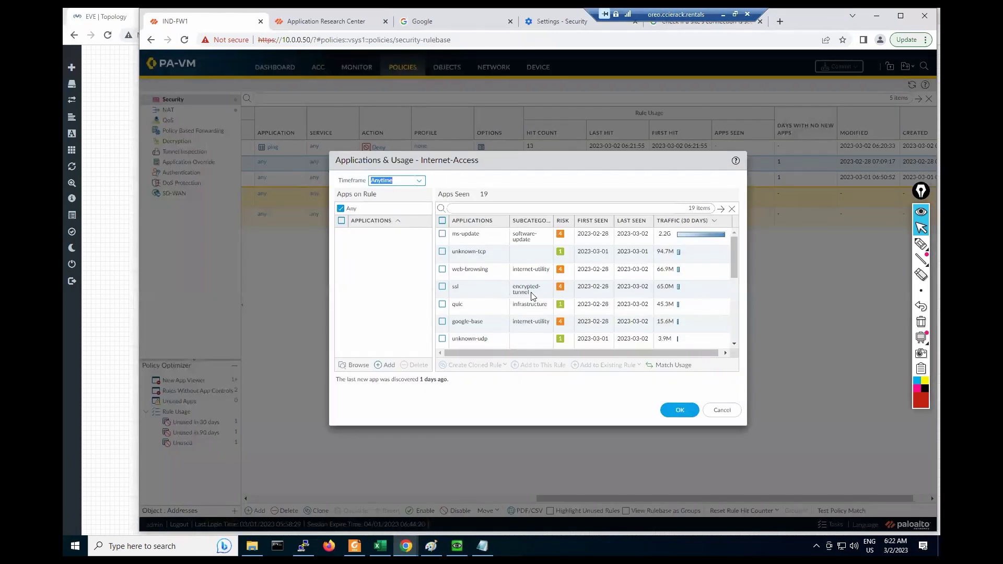
Step: Select all 19 applications seen on the Internet-Access rule
{"action": "scroll", "coordinate": [530, 296], "scroll_direction": "down", "scroll_amount": 5}
{"action": "scroll", "coordinate": [531, 298], "scroll_direction": "up", "scroll_amount": 5}
{"action": "scroll", "coordinate": [496, 256], "scroll_direction": "down", "scroll_amount": 5}
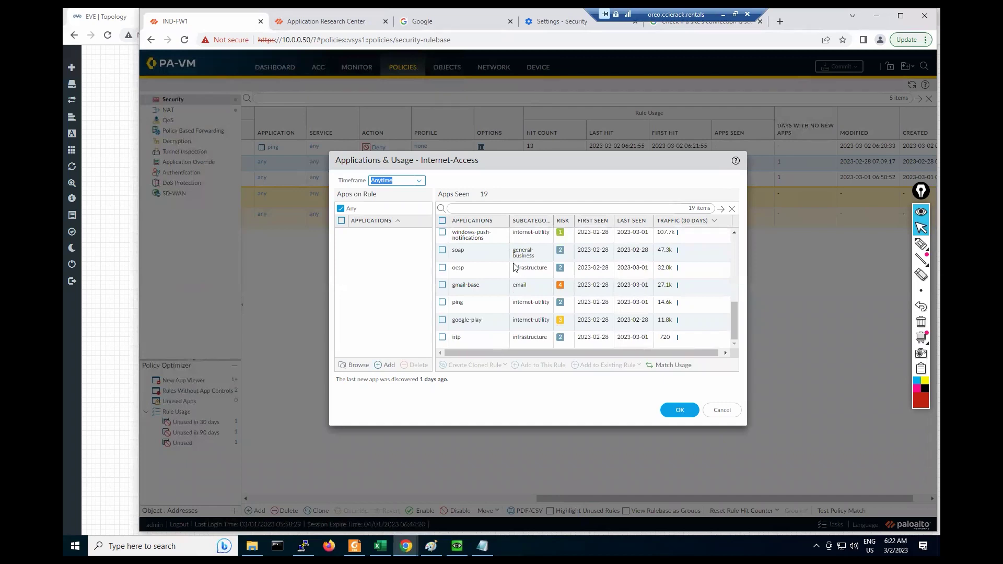
{"action": "scroll", "coordinate": [519, 290], "scroll_direction": "up", "scroll_amount": 5}
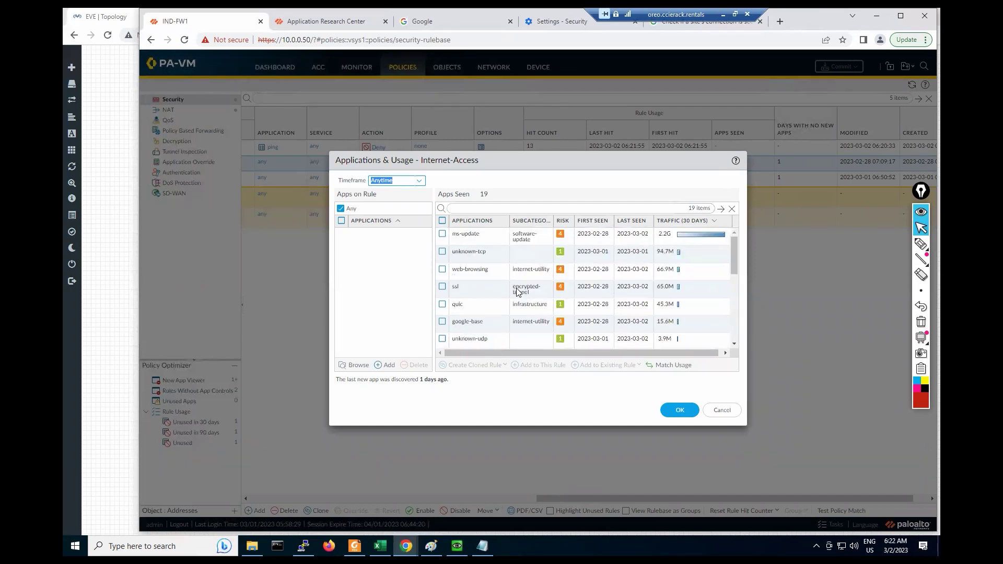
{"action": "left_click", "coordinate": [442, 222]}
{"action": "left_click", "coordinate": [443, 236]}
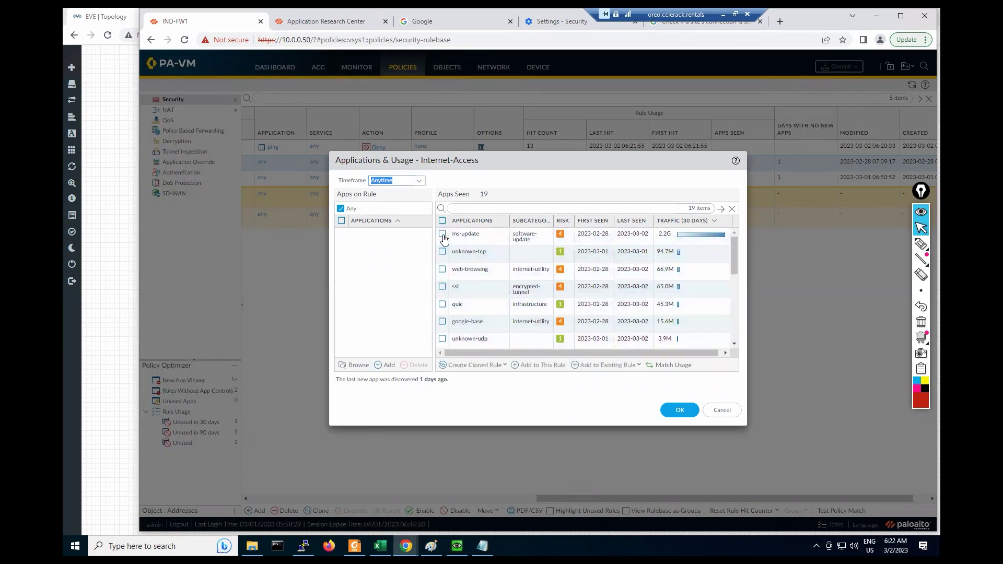
{"action": "left_click", "coordinate": [443, 236]}
{"action": "left_click", "coordinate": [443, 236]}
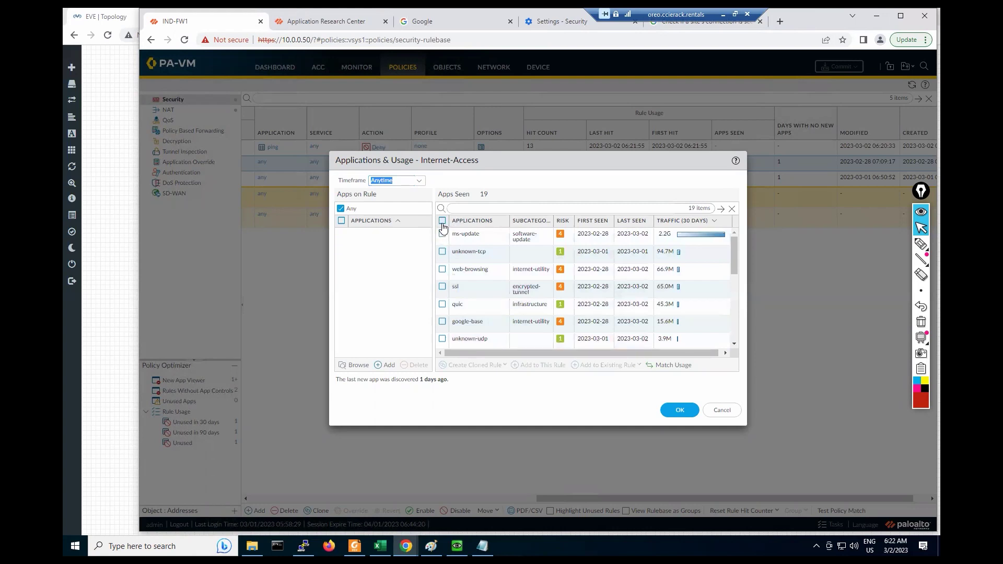
{"action": "left_click", "coordinate": [442, 221]}
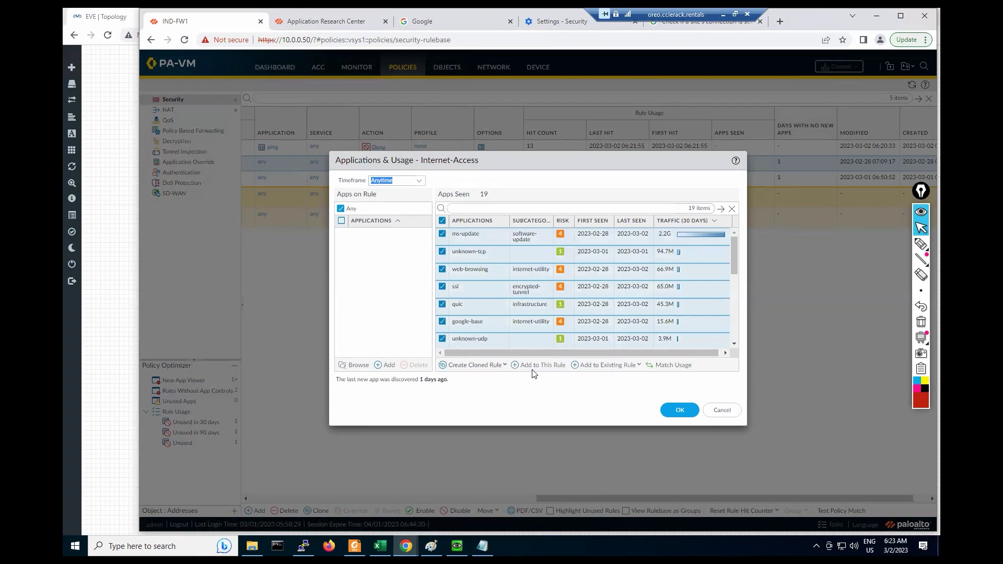
Step: Clone a new rule named MY-App listing the selected individual applications
{"action": "left_click", "coordinate": [637, 367]}
{"action": "left_click", "coordinate": [620, 366]}
{"action": "left_click", "coordinate": [588, 368]}
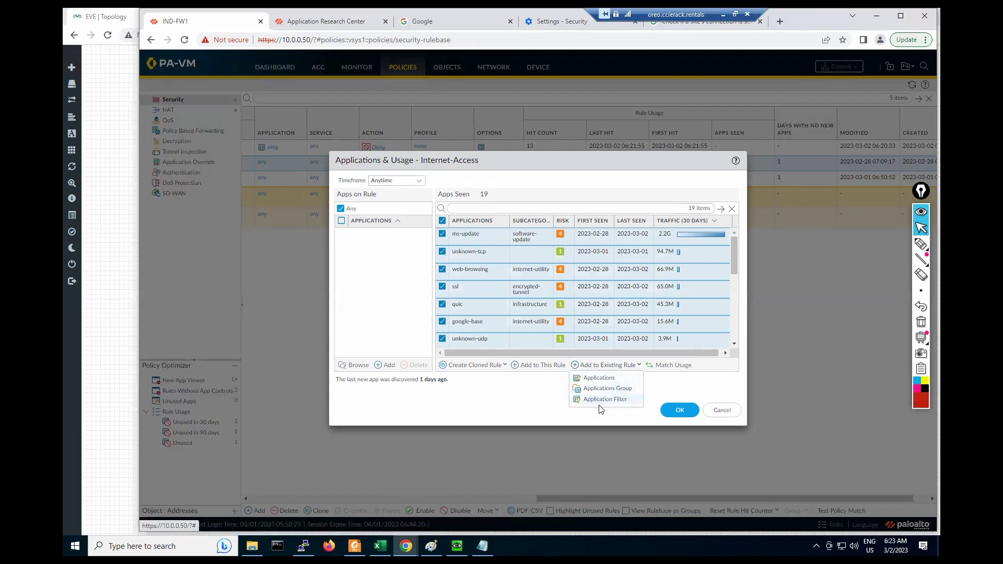
{"action": "left_click", "coordinate": [524, 393]}
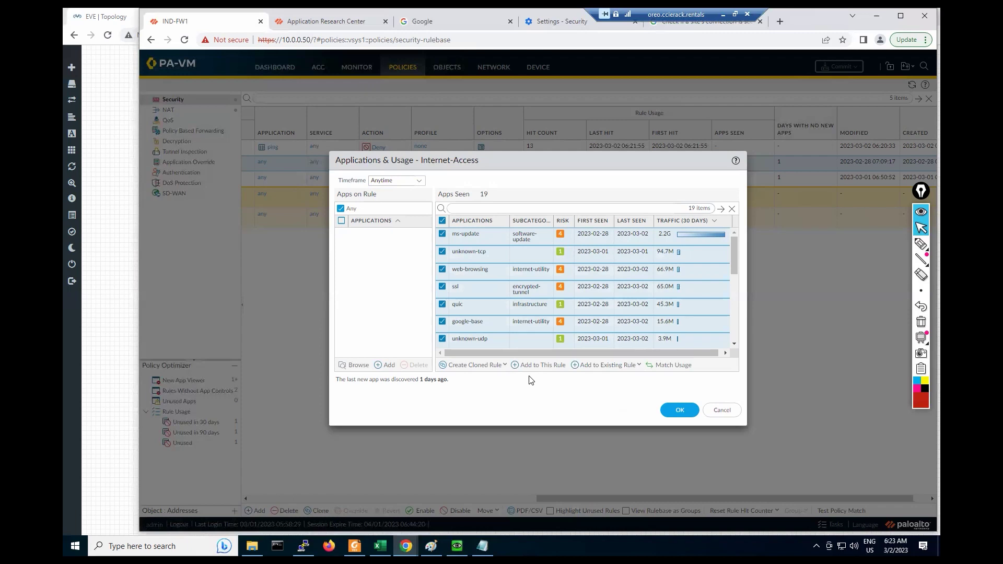
{"action": "left_click", "coordinate": [471, 366]}
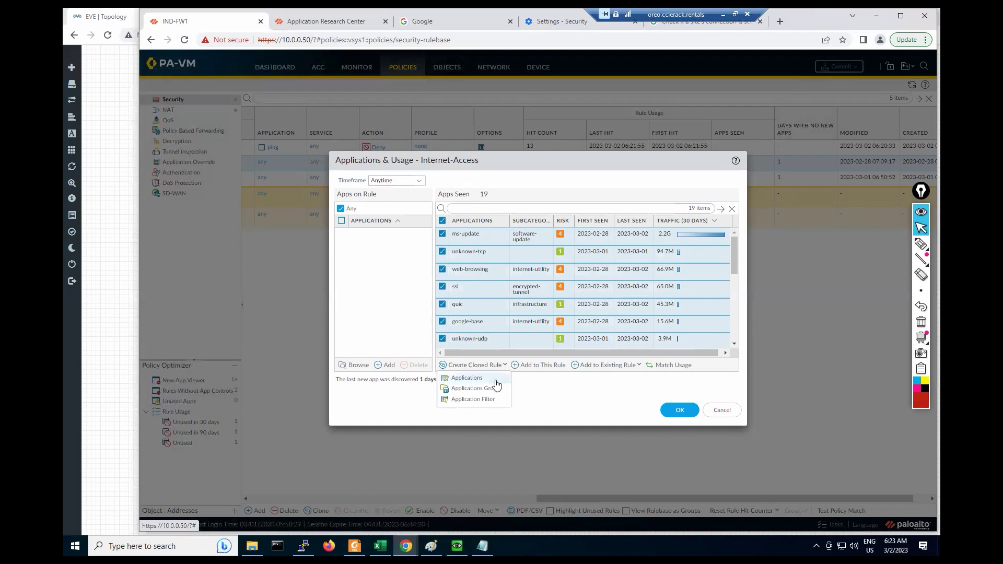
{"action": "left_click", "coordinate": [466, 380]}
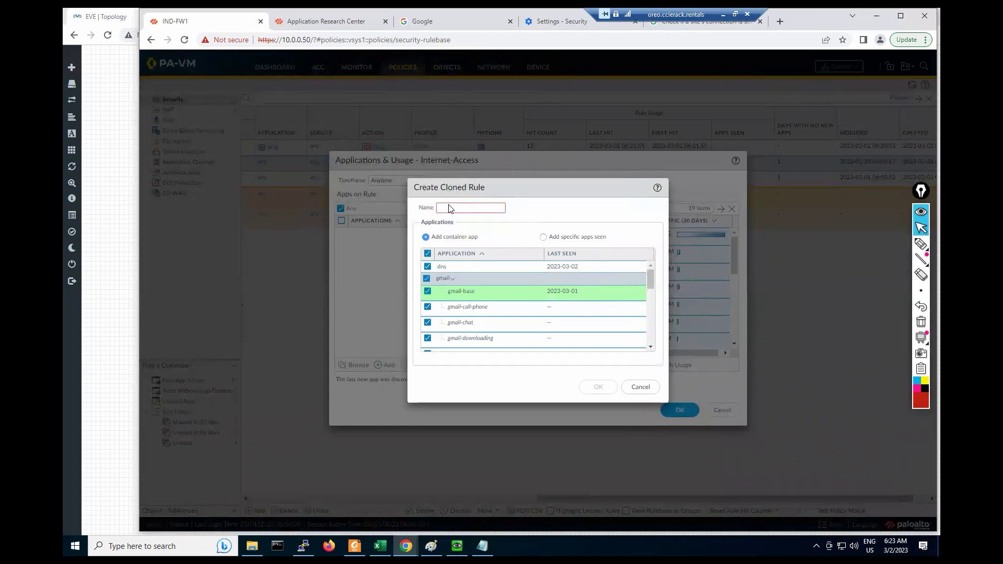
{"action": "type", "text": "MY"}
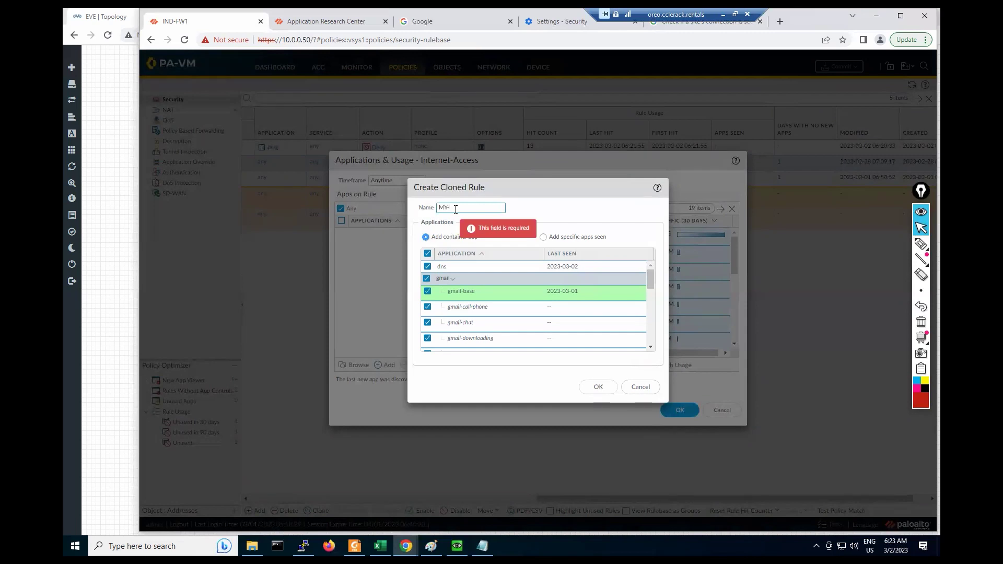
{"action": "type", "text": "-App"}
{"action": "left_click", "coordinate": [568, 205]}
{"action": "scroll", "coordinate": [524, 329], "scroll_direction": "down", "scroll_amount": 5}
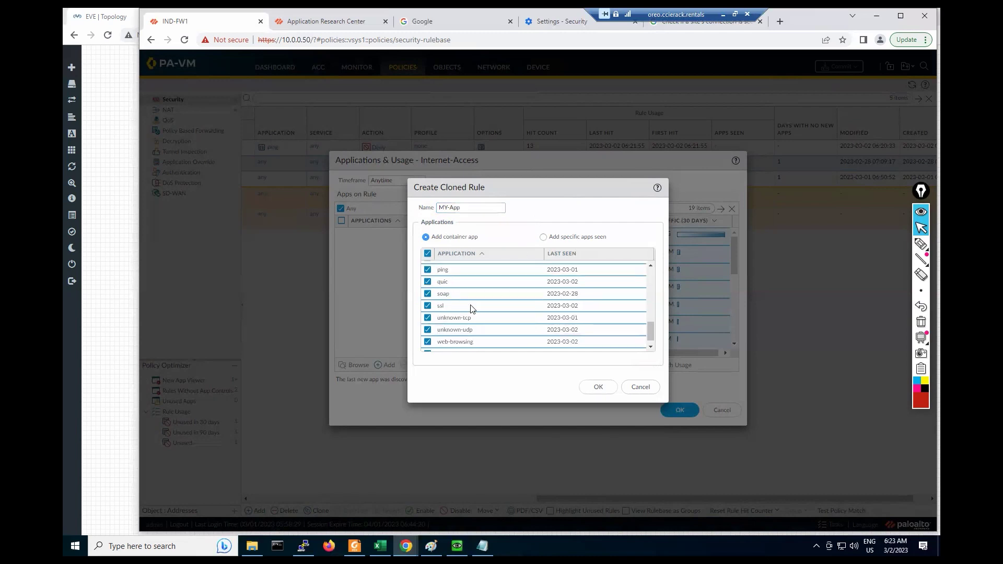
{"action": "left_click", "coordinate": [598, 388]}
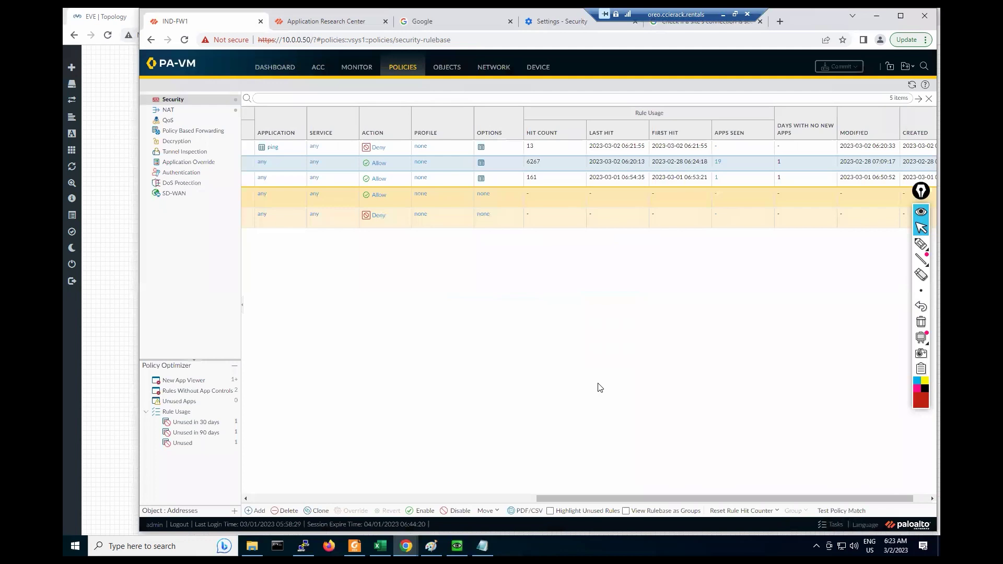
Step: Select rule 2 MY-App and inspect the applications in its Application cell
{"action": "left_click_drag", "start_coordinate": [547, 497], "coordinate": [223, 501]}
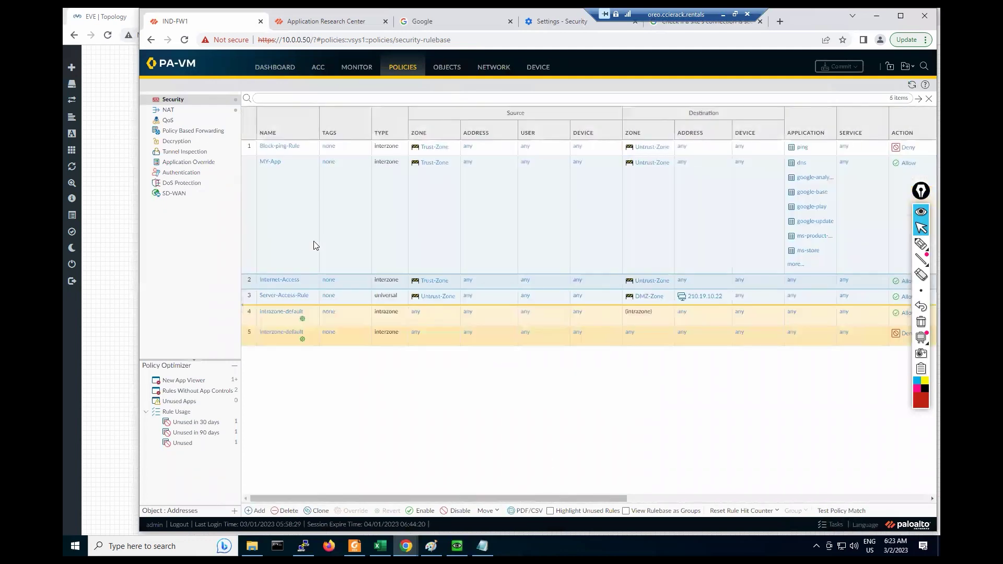
{"action": "left_click", "coordinate": [264, 174]}
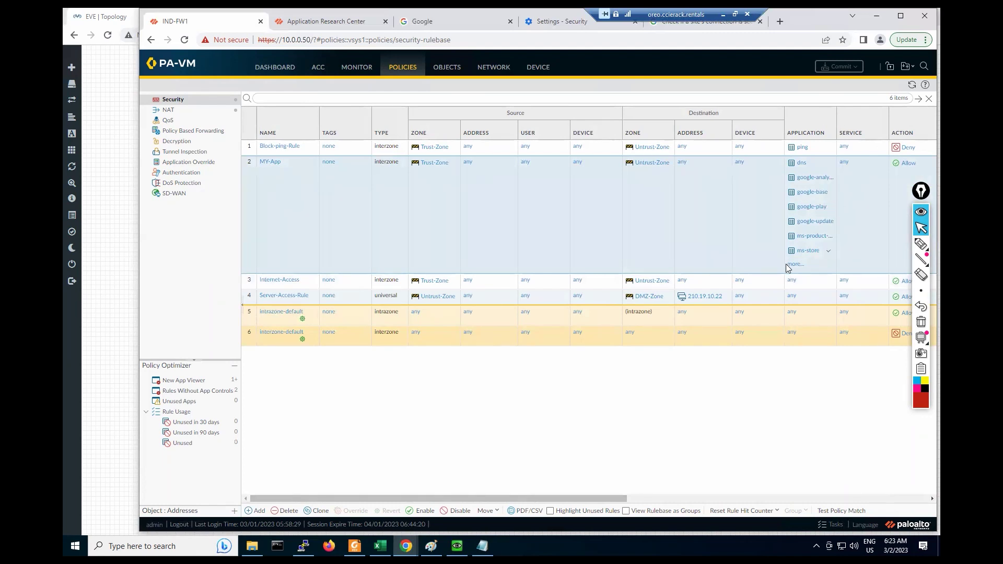
{"action": "left_click", "coordinate": [816, 226]}
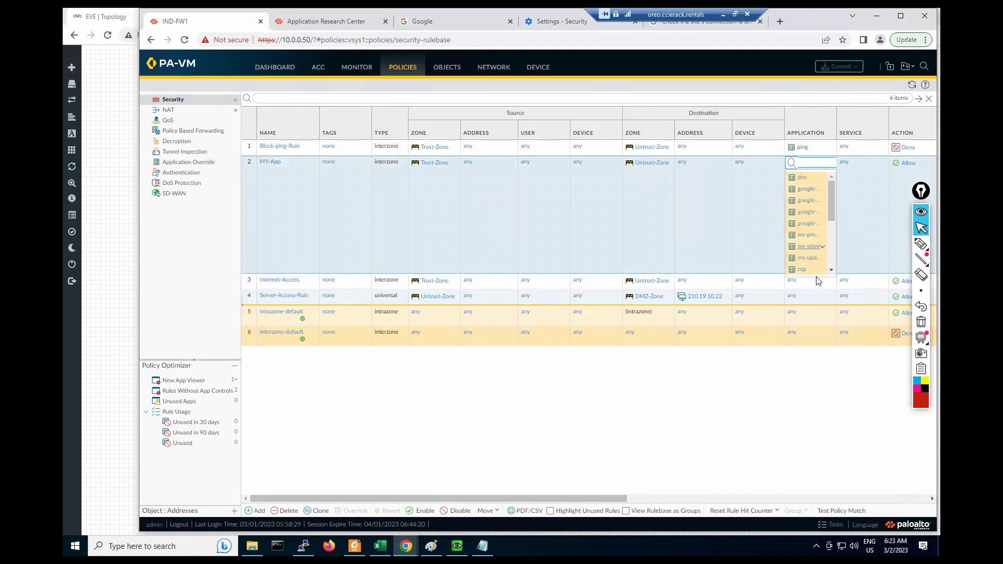
{"action": "left_click", "coordinate": [754, 245]}
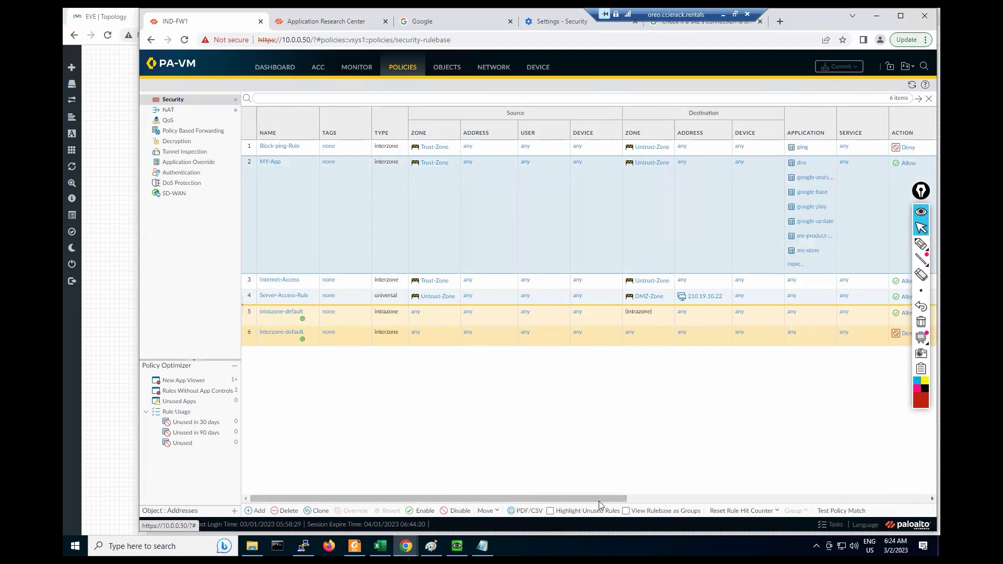
Step: Disable the MY-App rule from the bottom toolbar
{"action": "left_click_drag", "start_coordinate": [591, 499], "coordinate": [766, 492]}
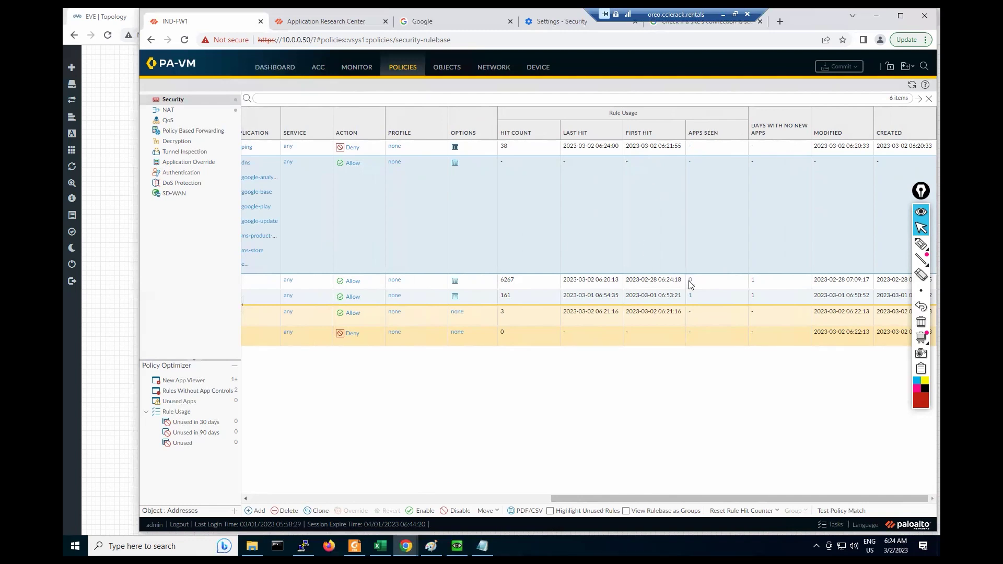
{"action": "left_click_drag", "start_coordinate": [563, 500], "coordinate": [360, 500]}
{"action": "scroll", "coordinate": [341, 186], "scroll_direction": "left", "scroll_amount": 5}
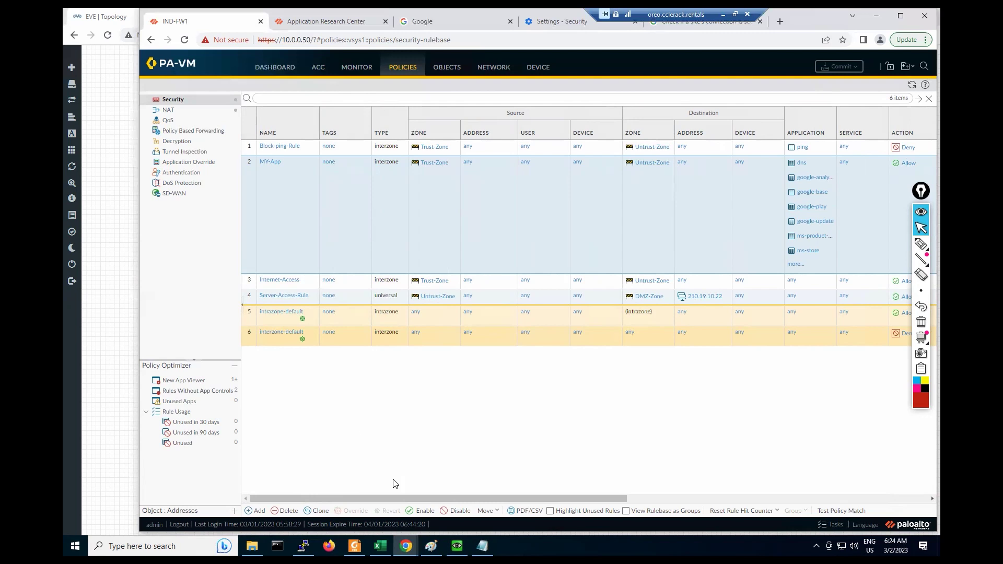
{"action": "left_click", "coordinate": [459, 512]}
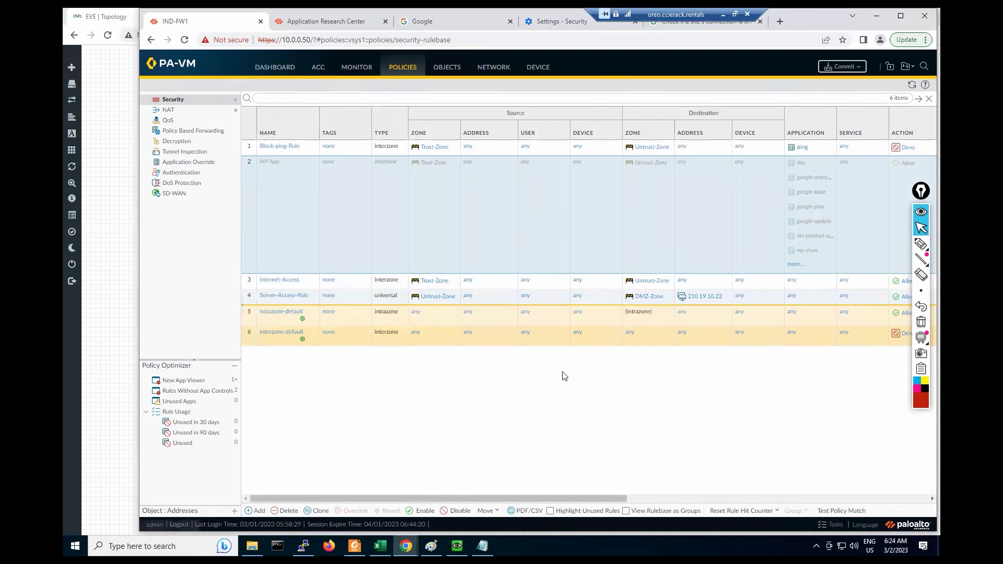
Step: Add google-base as the only application on Internet-Access and save the rule
{"action": "left_click", "coordinate": [267, 283]}
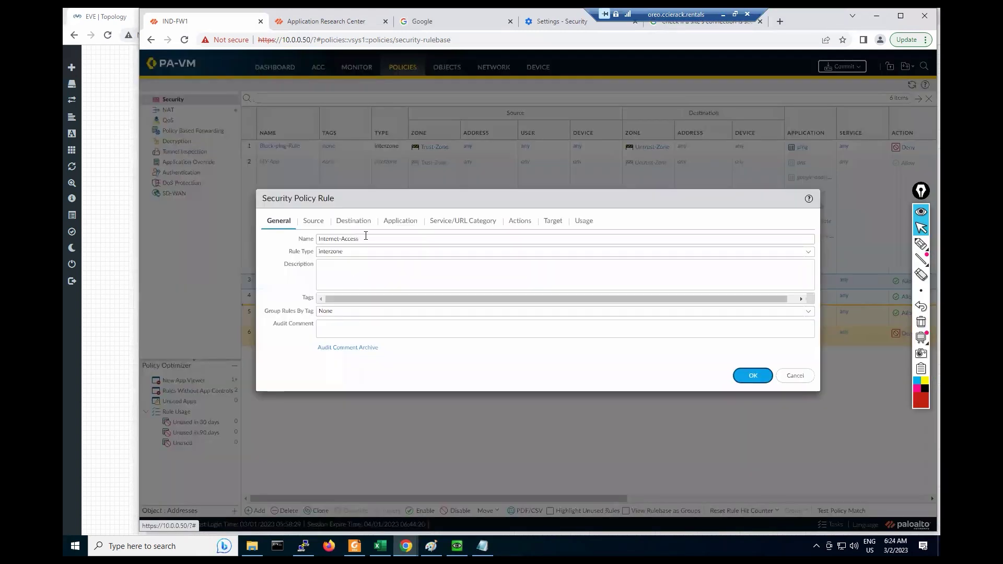
{"action": "left_click", "coordinate": [397, 221]}
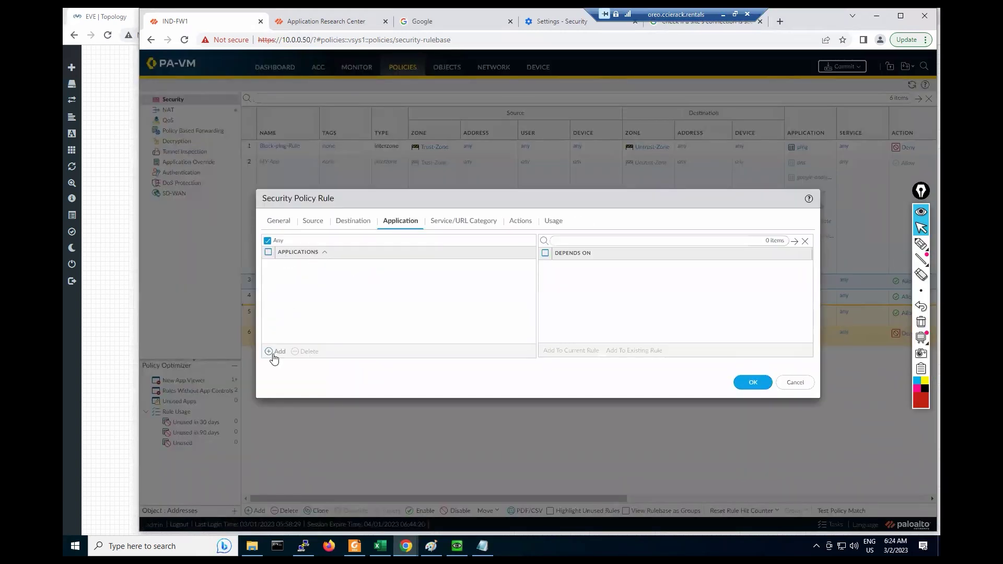
{"action": "left_click", "coordinate": [274, 353]}
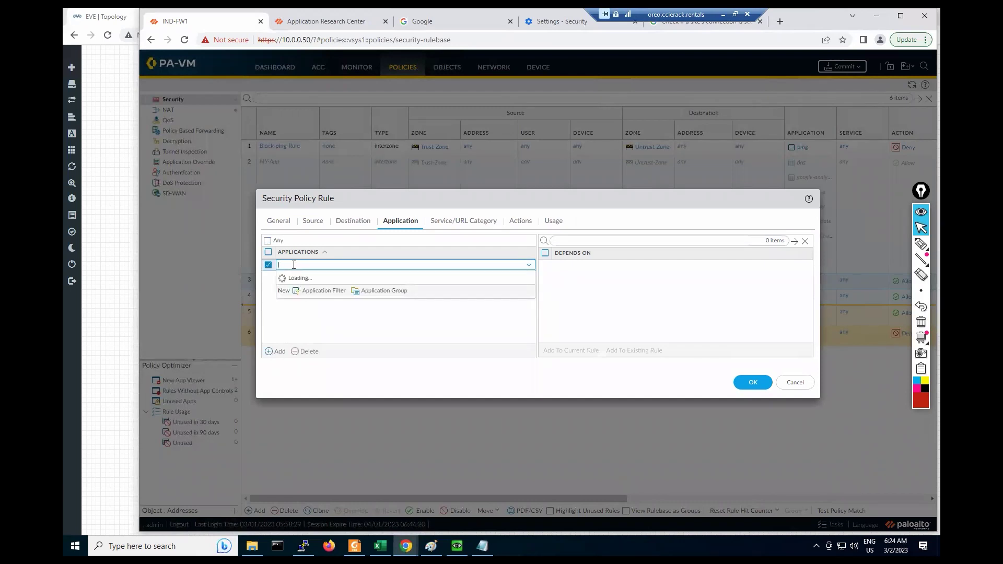
{"action": "type", "text": "googler"}
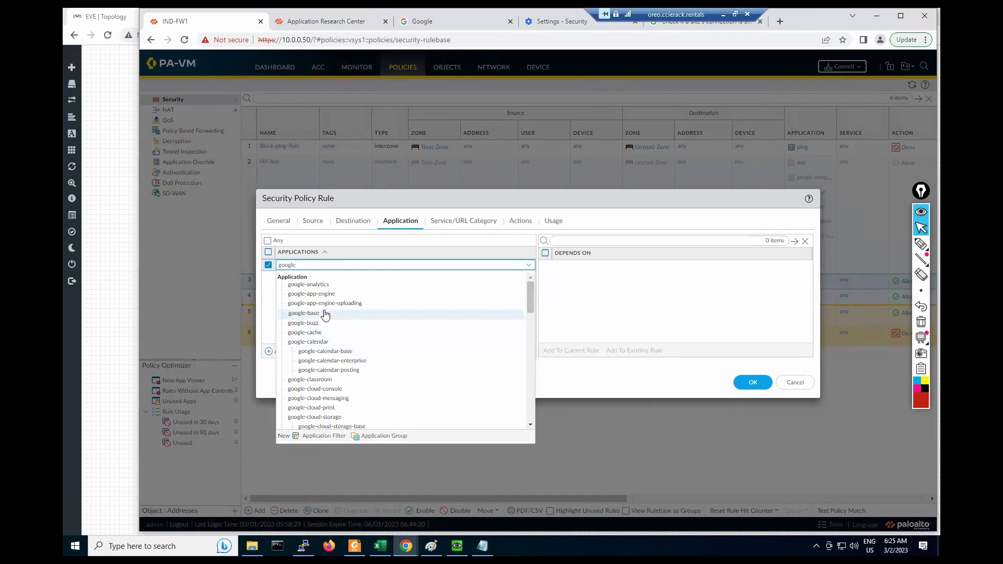
{"action": "left_click", "coordinate": [343, 305]}
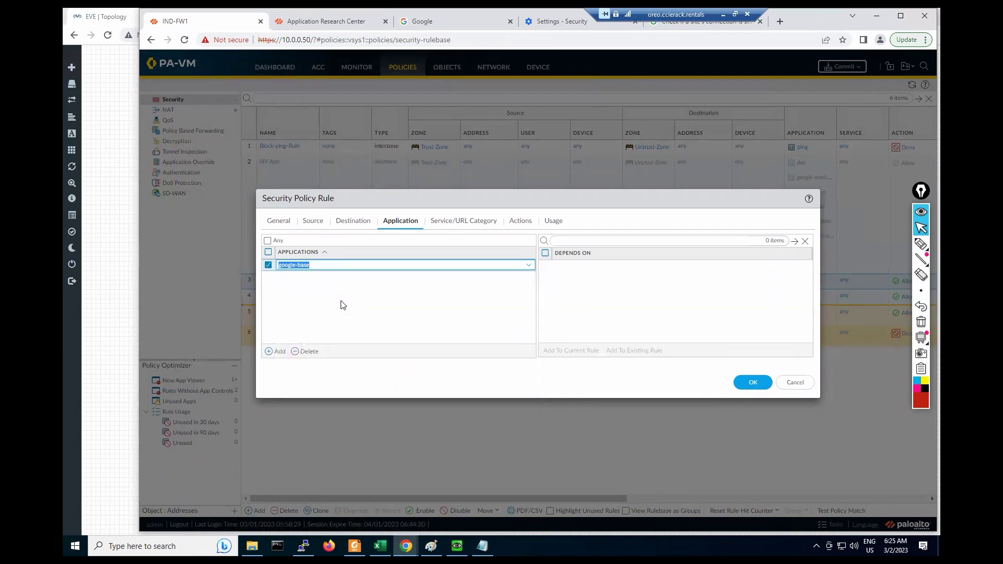
{"action": "left_click", "coordinate": [459, 221]}
{"action": "left_click", "coordinate": [752, 384]}
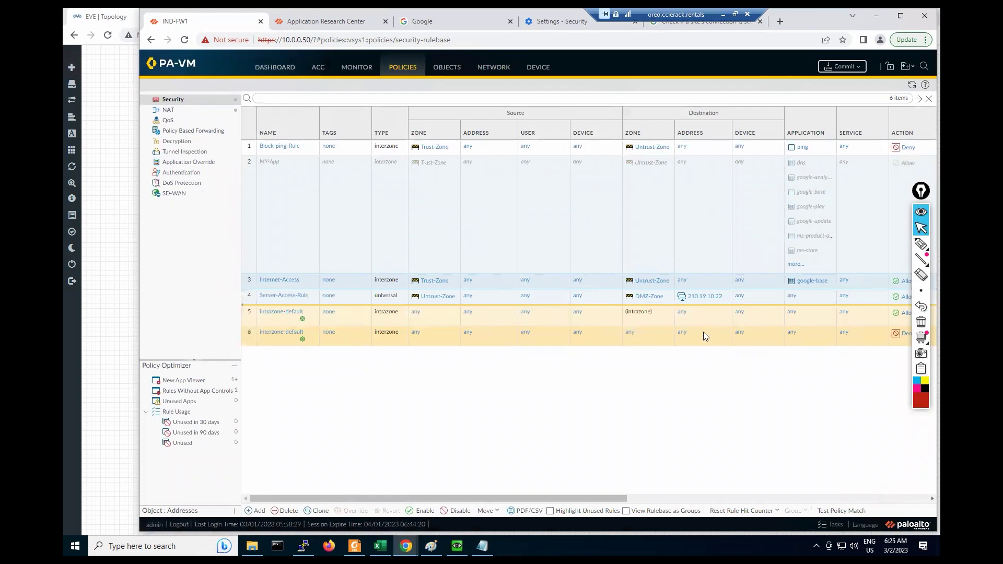
Step: Commit the pending configuration to the firewall and close the commit status window
{"action": "left_click", "coordinate": [843, 68]}
{"action": "left_click", "coordinate": [633, 406]}
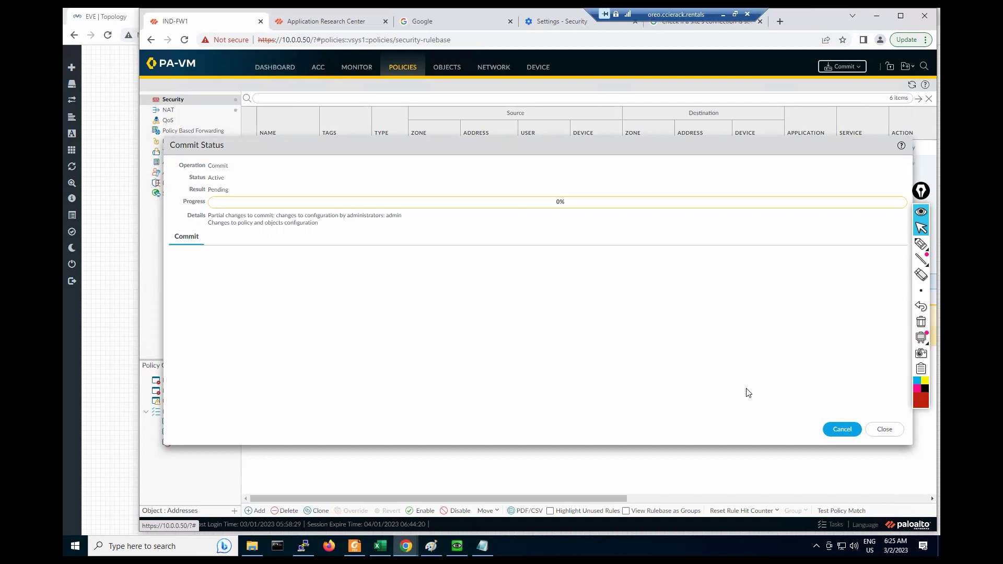
{"action": "left_click", "coordinate": [884, 430]}
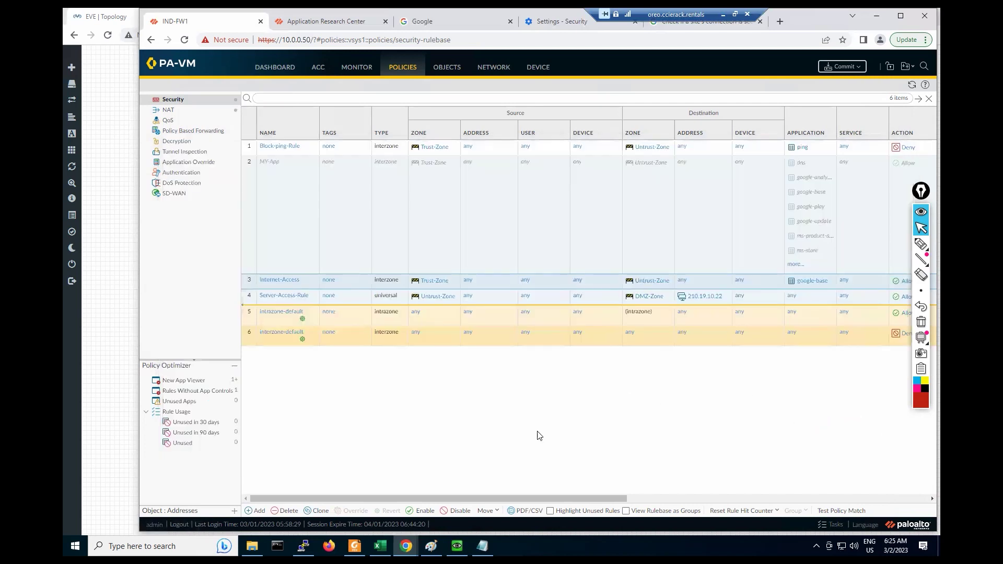
{"action": "left_click_drag", "start_coordinate": [400, 495], "coordinate": [495, 494]}
Step: Review the Commit job's status in the Tasks list to confirm it succeeded
{"action": "left_click", "coordinate": [820, 523]}
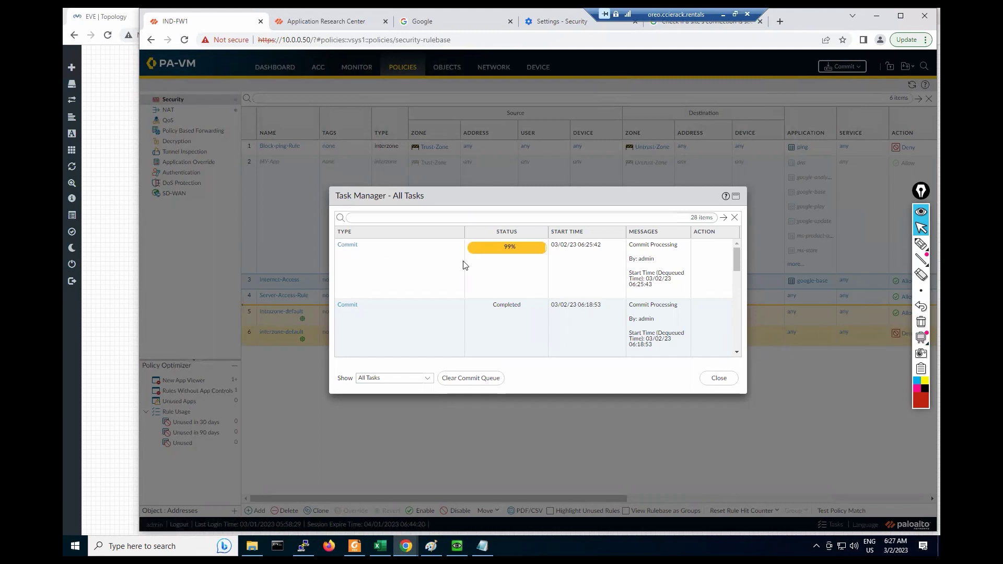
{"action": "left_click", "coordinate": [350, 246]}
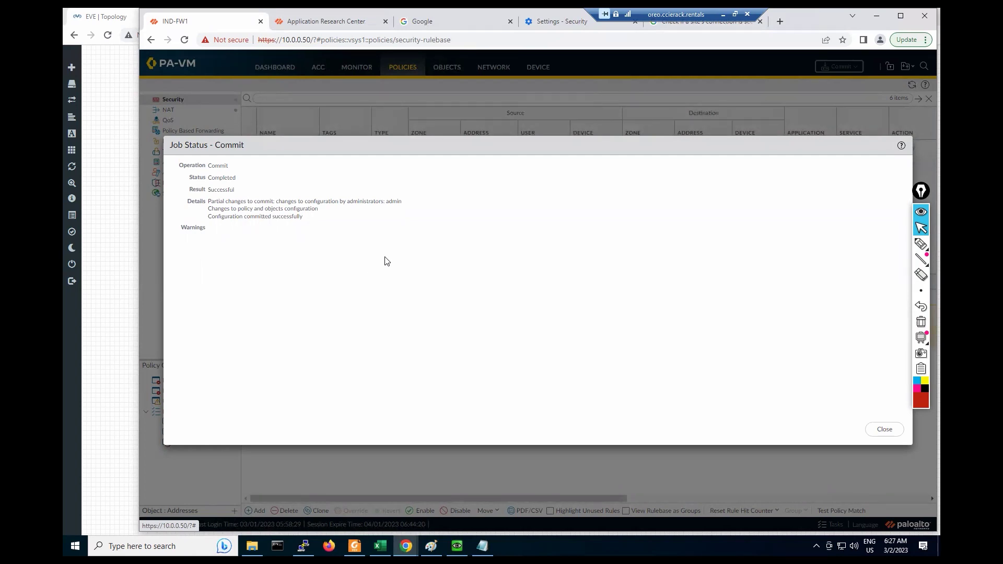
{"action": "left_click", "coordinate": [882, 433]}
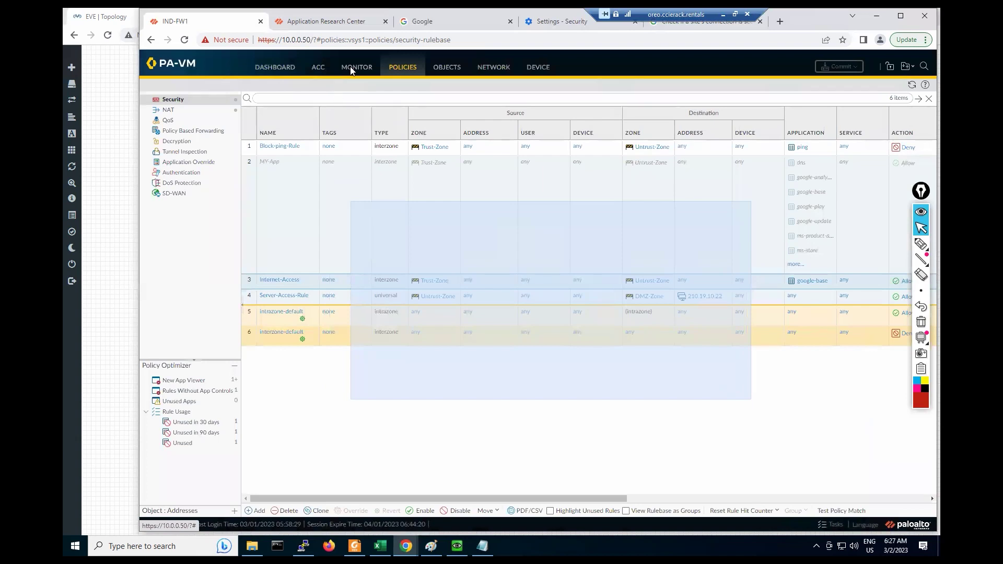
Step: Filter the Traffic log to source 192.168.1.10 only, then bring up the Windows VM
{"action": "left_click", "coordinate": [351, 71]}
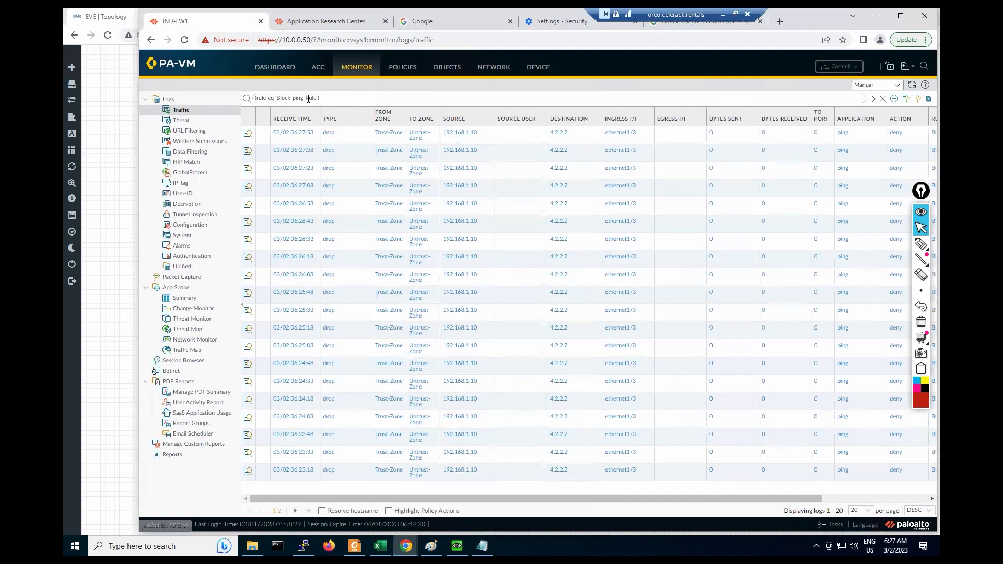
{"action": "left_click", "coordinate": [460, 132]}
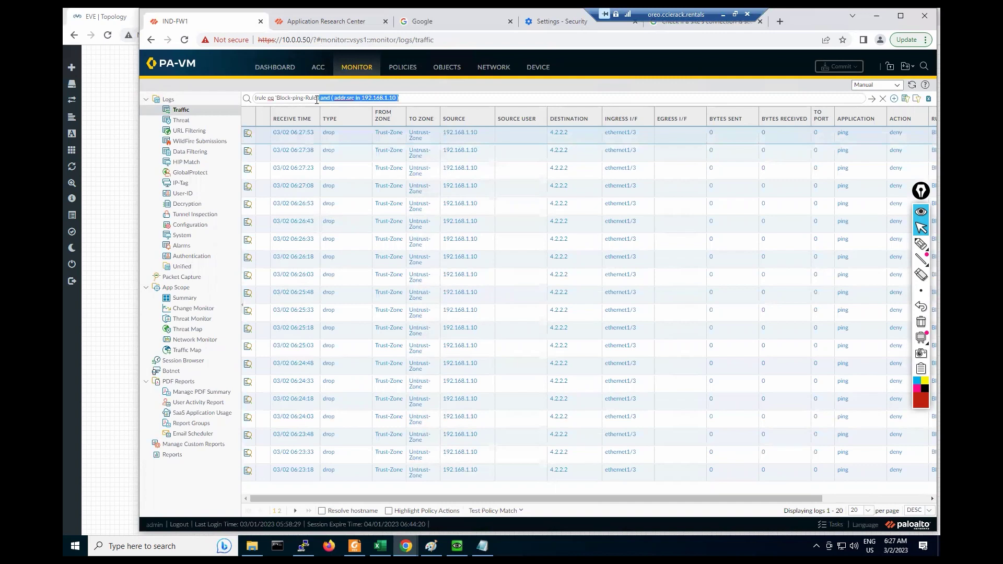
{"action": "left_click", "coordinate": [330, 98]}
{"action": "left_click_drag", "start_coordinate": [330, 98], "coordinate": [219, 100]}
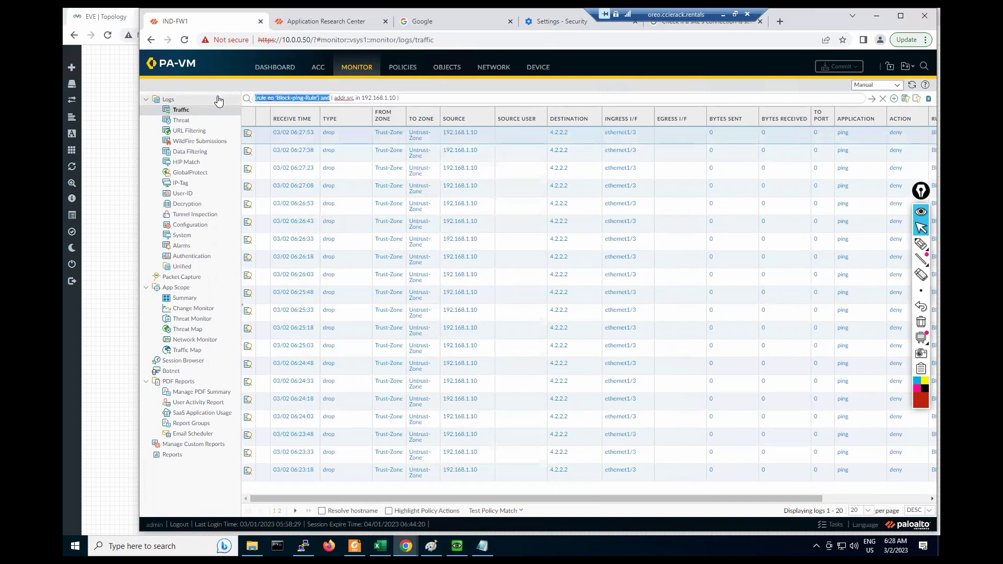
{"action": "key", "text": "BackSpace"}
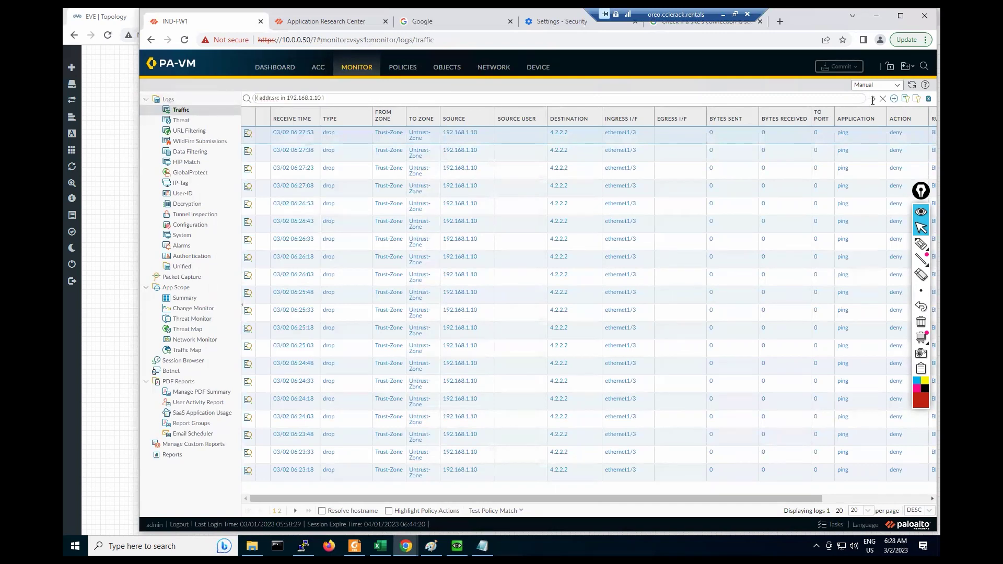
{"action": "left_click", "coordinate": [874, 99]}
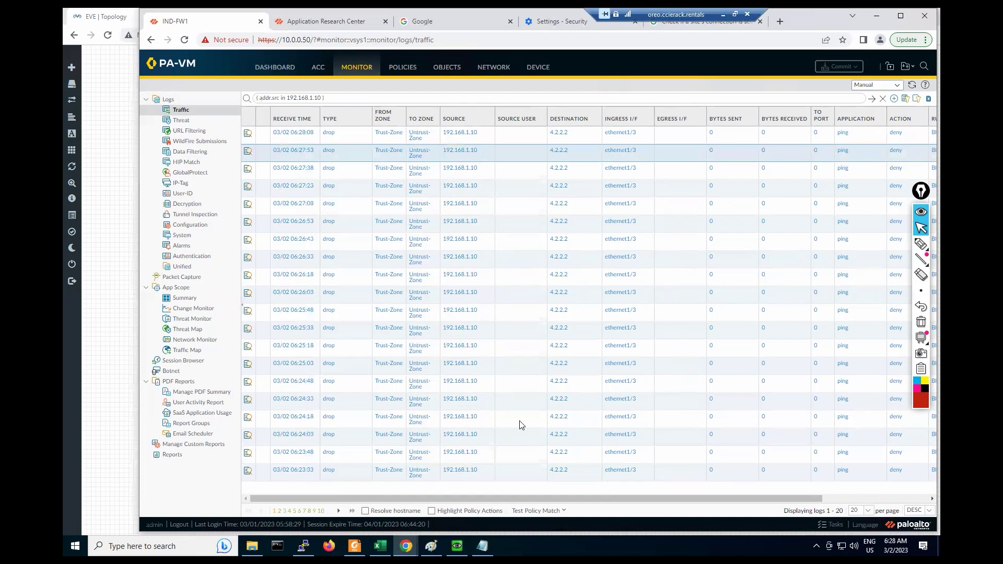
{"action": "left_click", "coordinate": [406, 546]}
{"action": "left_click", "coordinate": [457, 546]}
Step: Stop the ping and open an incognito Chrome window, closing the regular one
{"action": "left_click", "coordinate": [475, 330]}
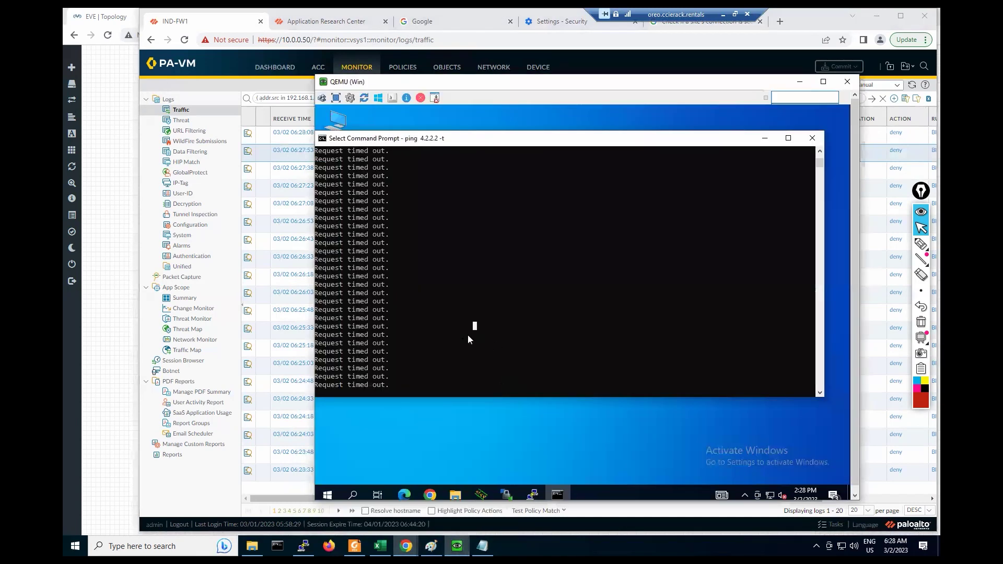
{"action": "key", "text": "ctrl+c"}
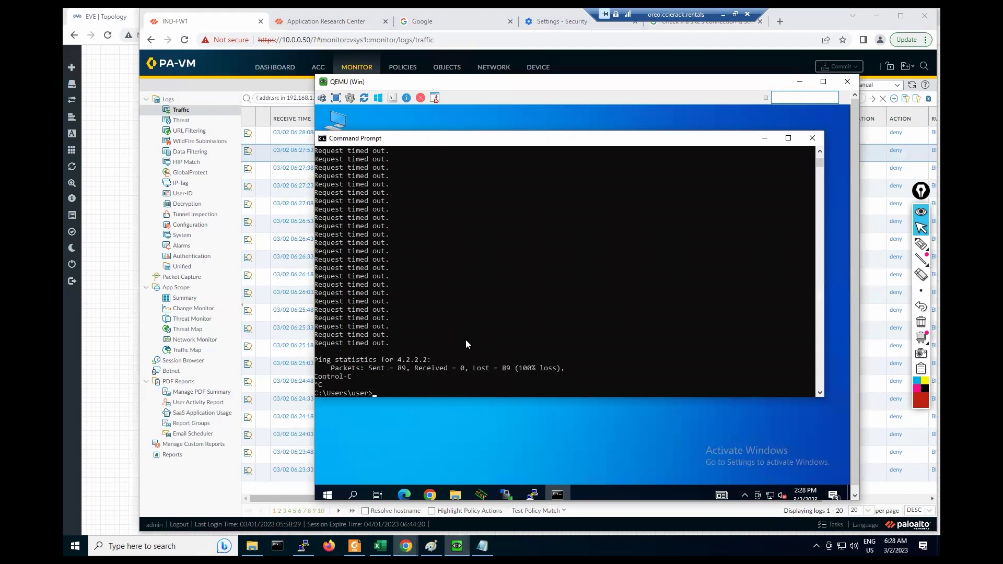
{"action": "left_click", "coordinate": [429, 495]}
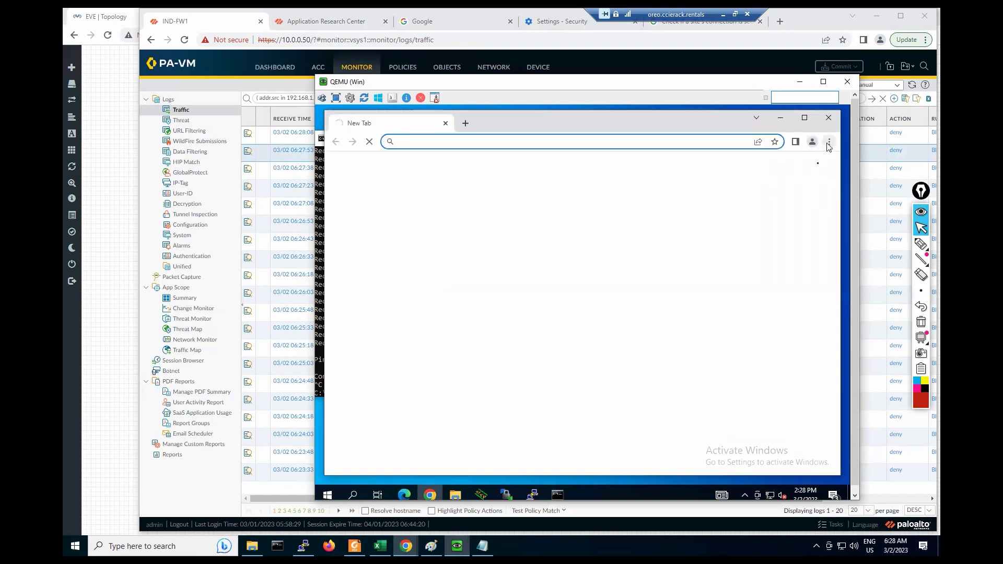
{"action": "left_click", "coordinate": [828, 142]}
{"action": "left_click", "coordinate": [754, 188]}
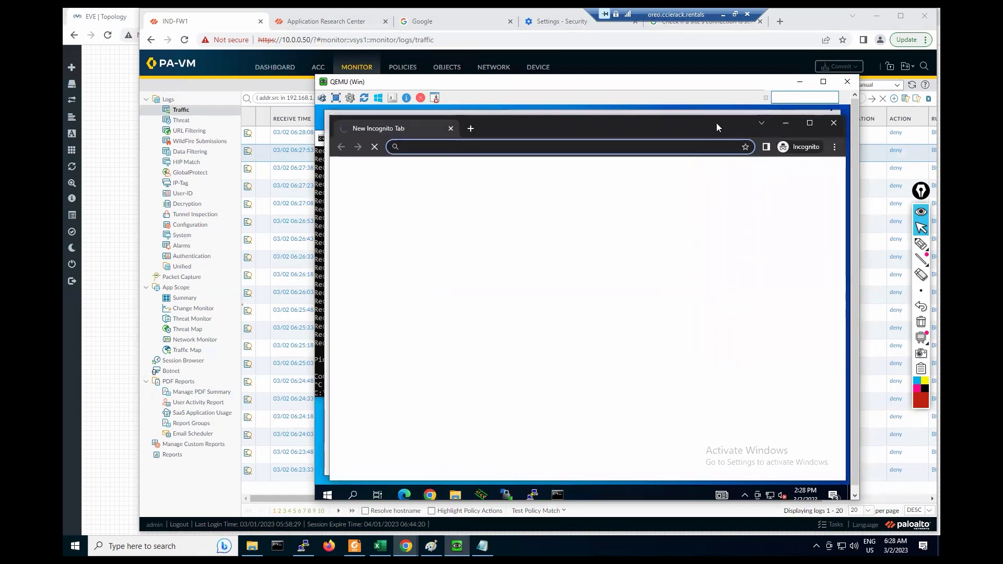
{"action": "left_click_drag", "start_coordinate": [717, 124], "coordinate": [713, 151]}
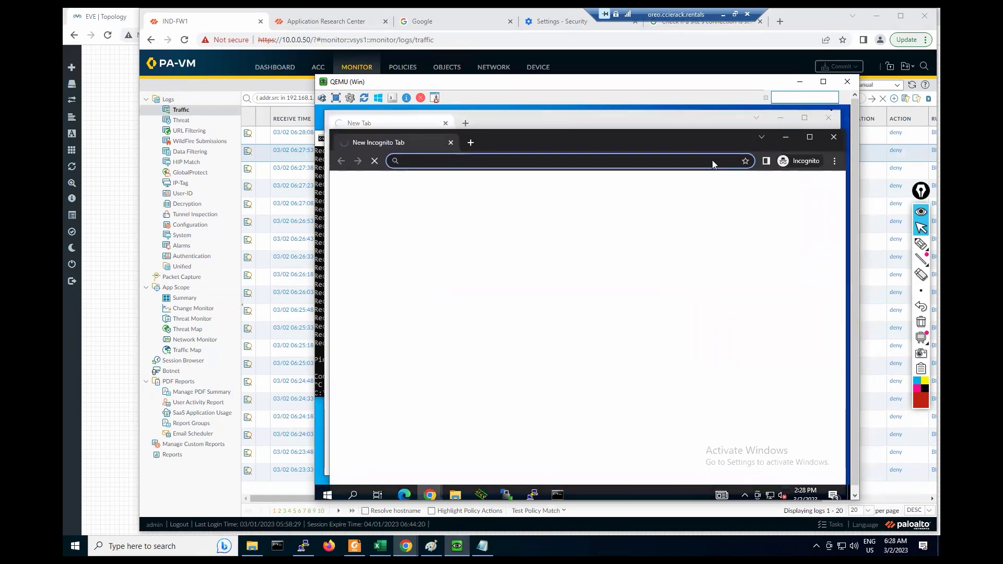
{"action": "left_click", "coordinate": [828, 118]}
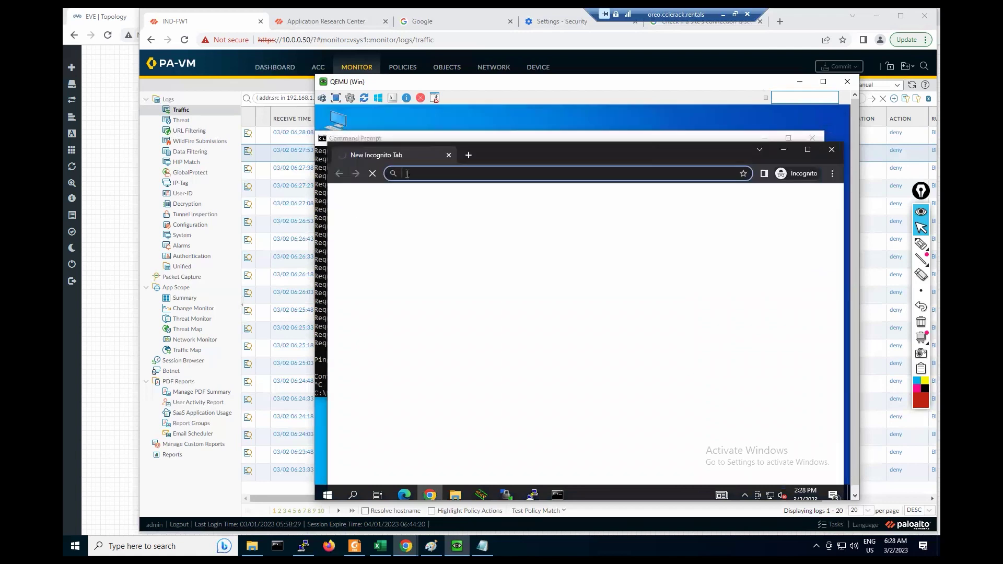
Step: Try loading google.com in the incognito window, waiting through the unresponsive page
{"action": "type", "text": "google.c"}
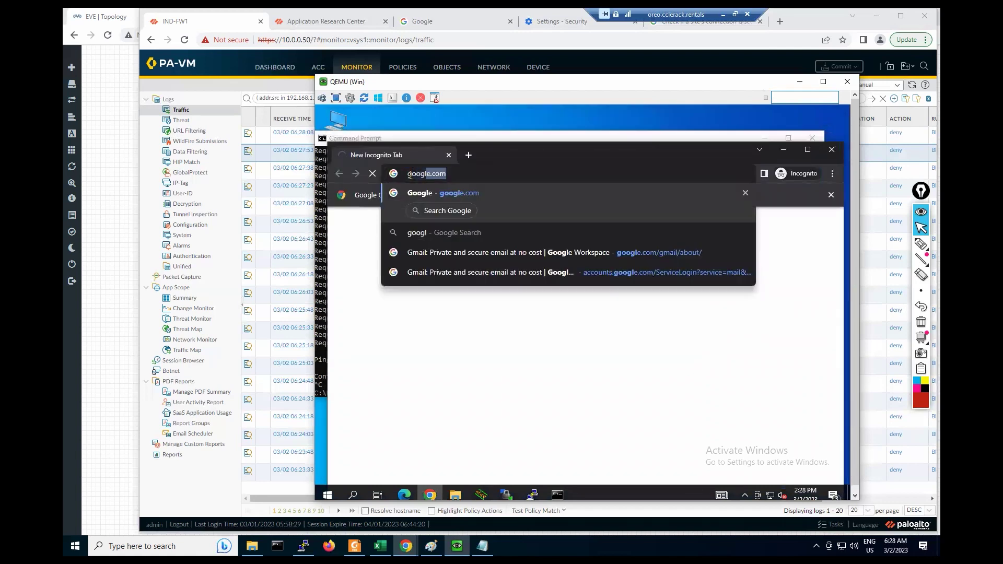
{"action": "type", "text": "om"}
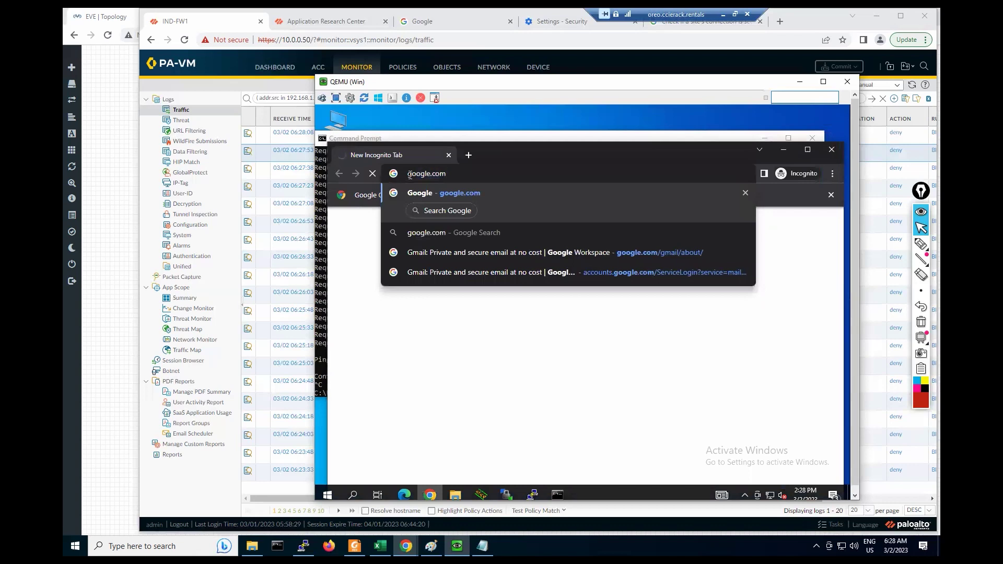
{"action": "key", "text": "Return"}
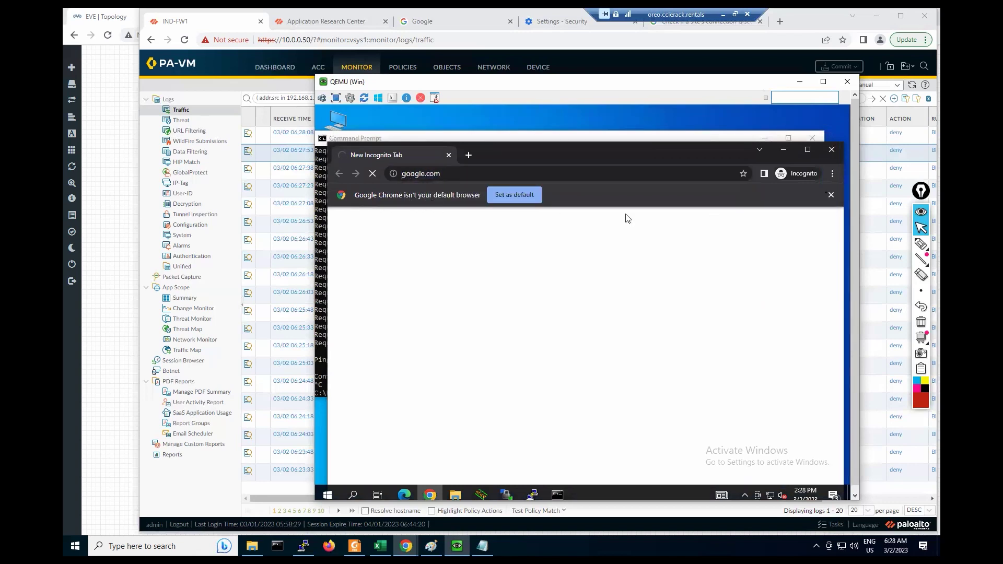
{"action": "left_click", "coordinate": [831, 195]}
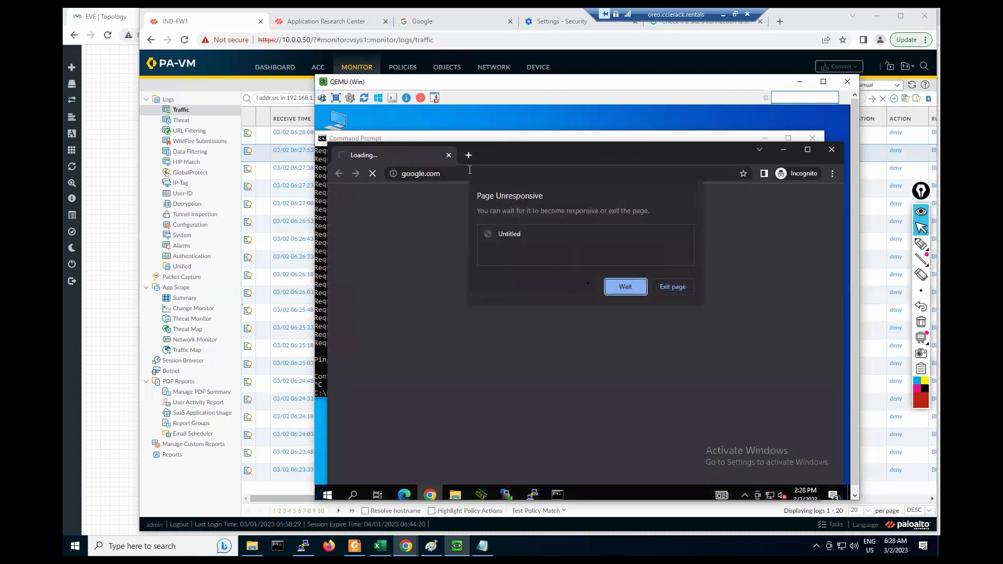
{"action": "left_click", "coordinate": [634, 290]}
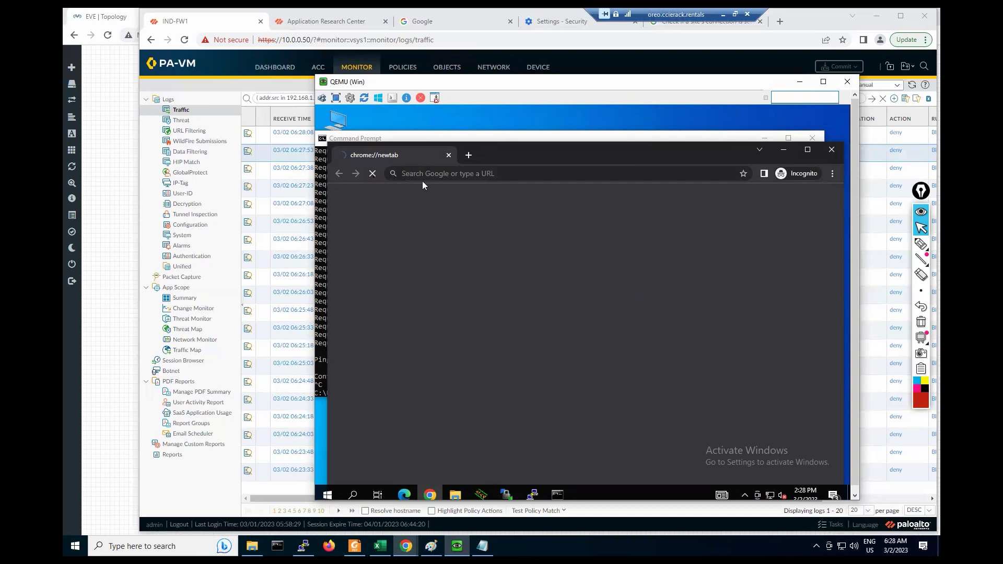
{"action": "left_click", "coordinate": [260, 165]}
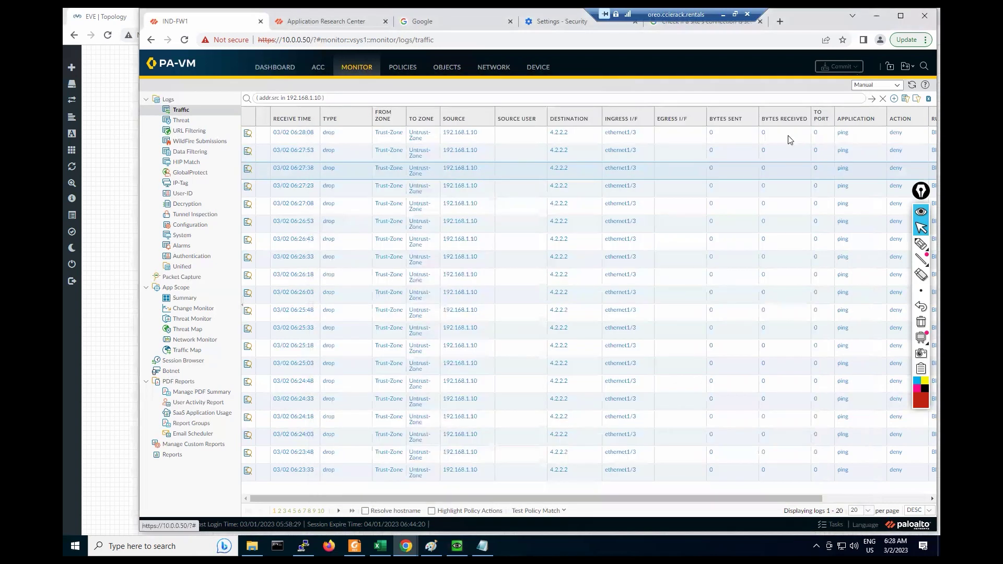
Step: Refresh the traffic logs four times, then go to the Session Browser
{"action": "left_click", "coordinate": [911, 86]}
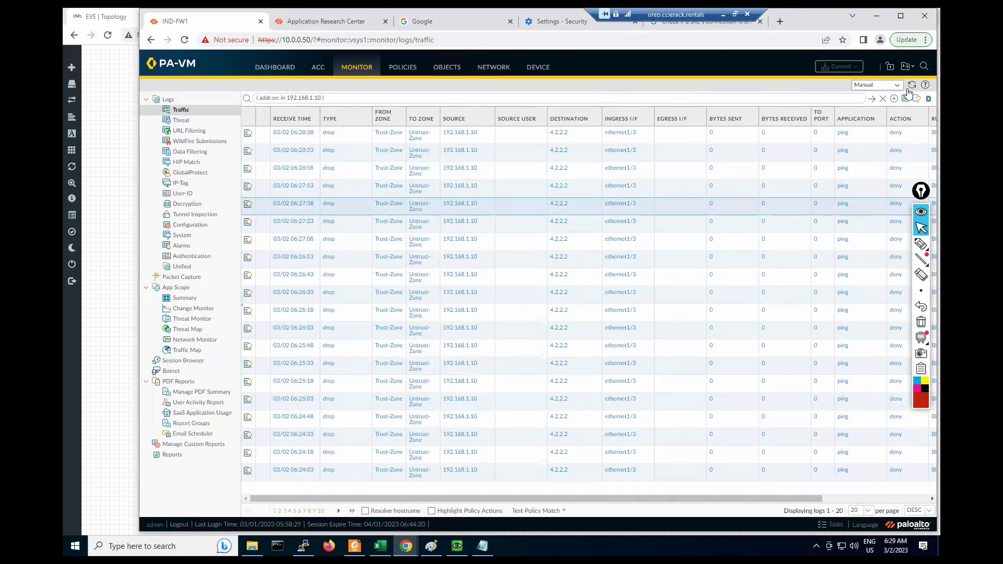
{"action": "left_click", "coordinate": [912, 85]}
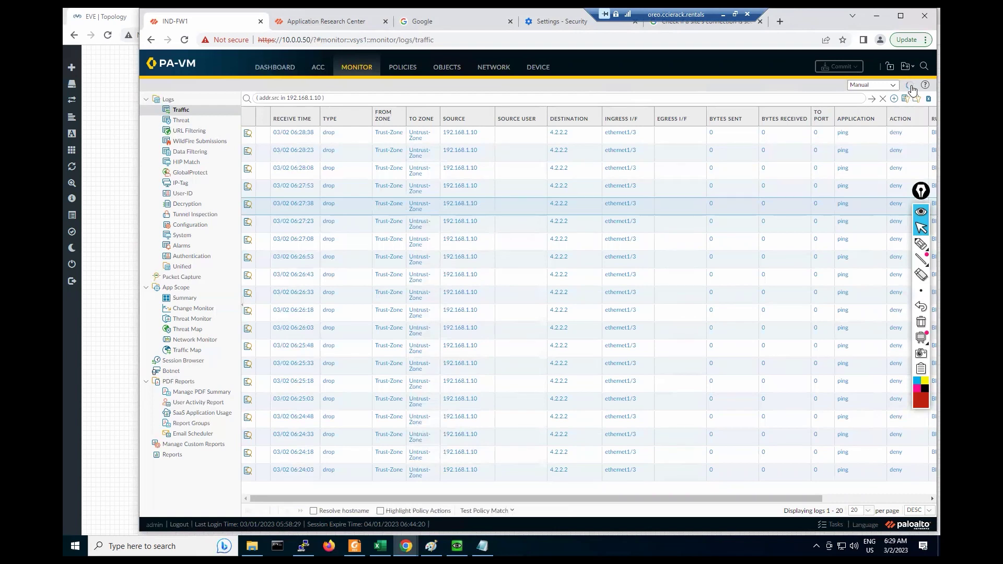
{"action": "left_click", "coordinate": [911, 86]}
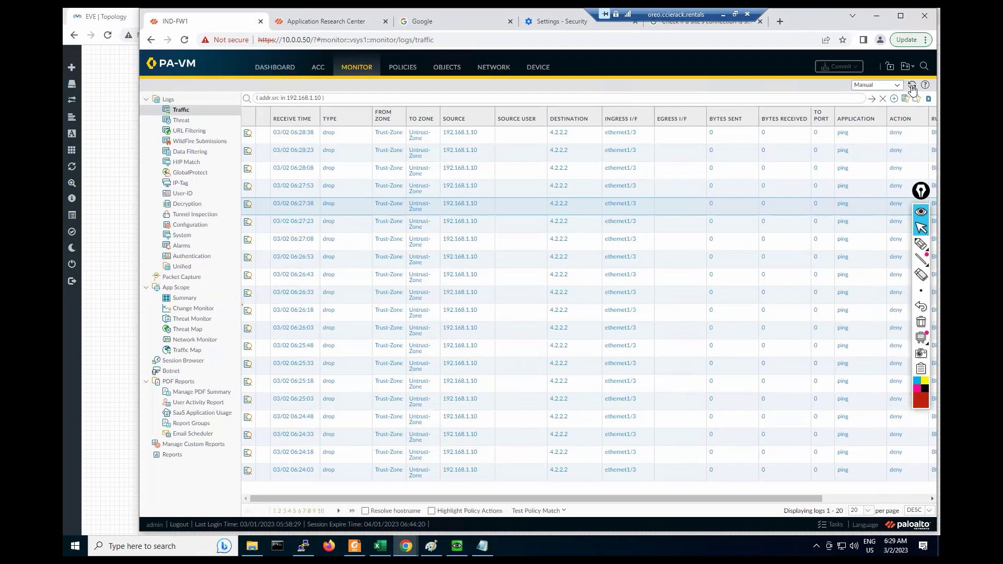
{"action": "left_click", "coordinate": [911, 85]}
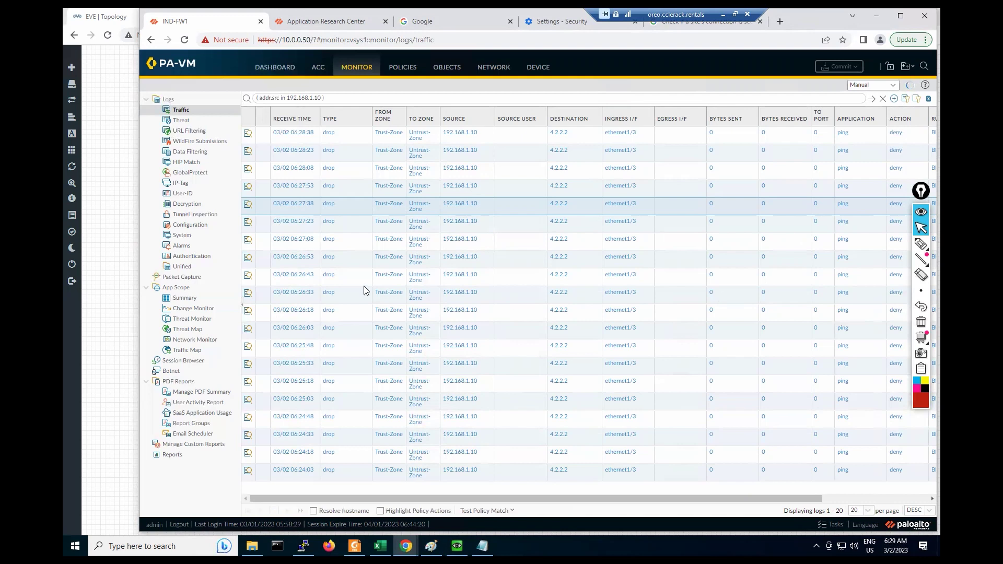
{"action": "left_click", "coordinate": [188, 362]}
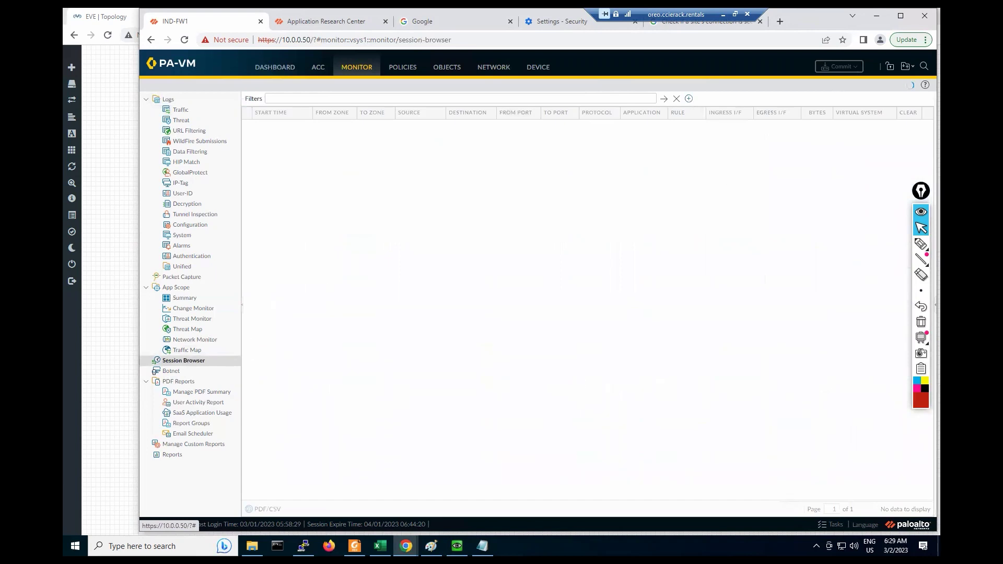
Step: In the Windows VM, highlight google.com's DNS_PROBE_FINISHED_NO_INTERNET error code
{"action": "left_click", "coordinate": [406, 546]}
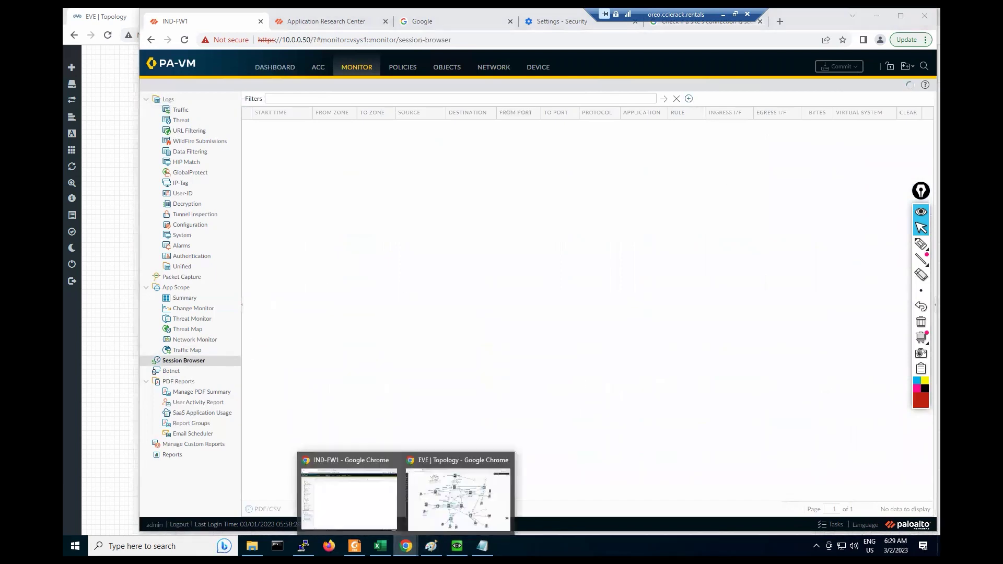
{"action": "left_click", "coordinate": [457, 546]}
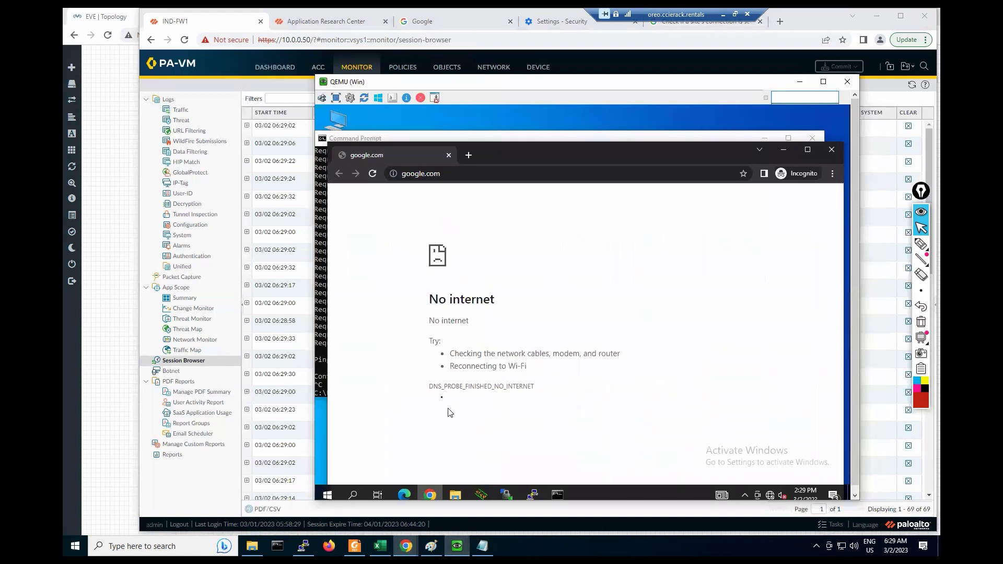
{"action": "left_click_drag", "start_coordinate": [429, 387], "coordinate": [573, 387]}
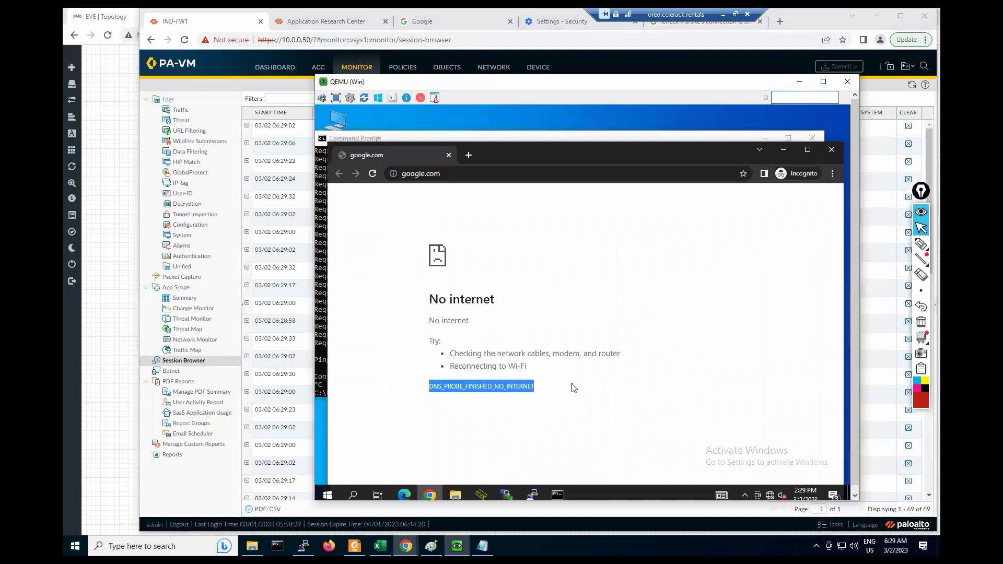
{"action": "left_click", "coordinate": [554, 391]}
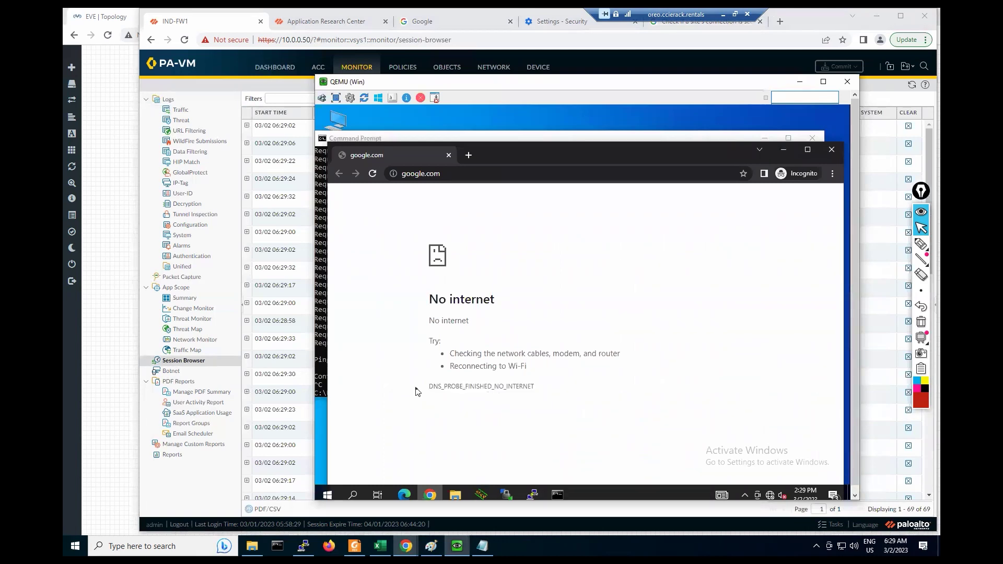
{"action": "left_click_drag", "start_coordinate": [425, 388], "coordinate": [545, 399]}
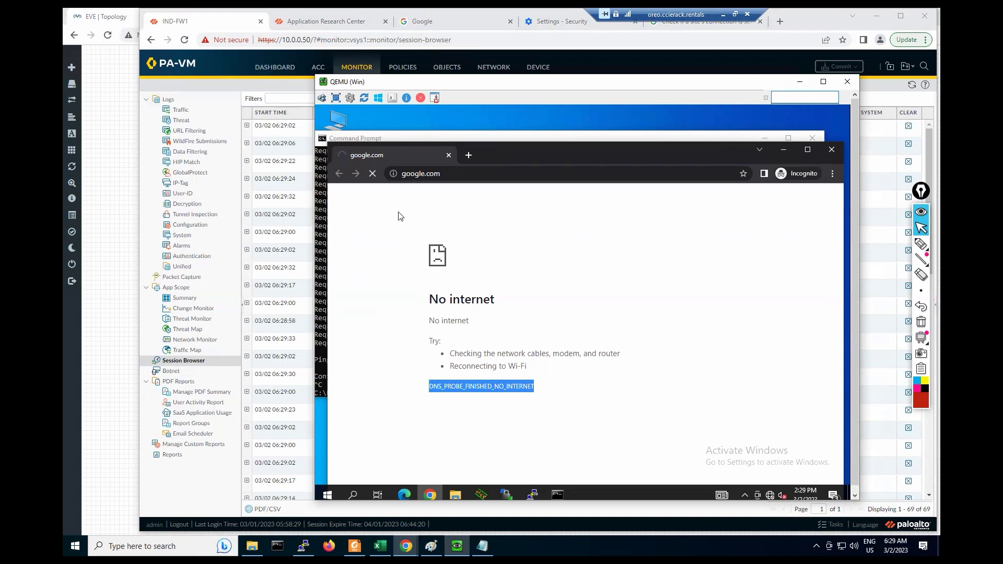
Step: Bring PA-VM forward and reopen the Session Browser showing DNS sessions from 192.168.1.10 to 4.2.2.2
{"action": "left_click", "coordinate": [296, 153]}
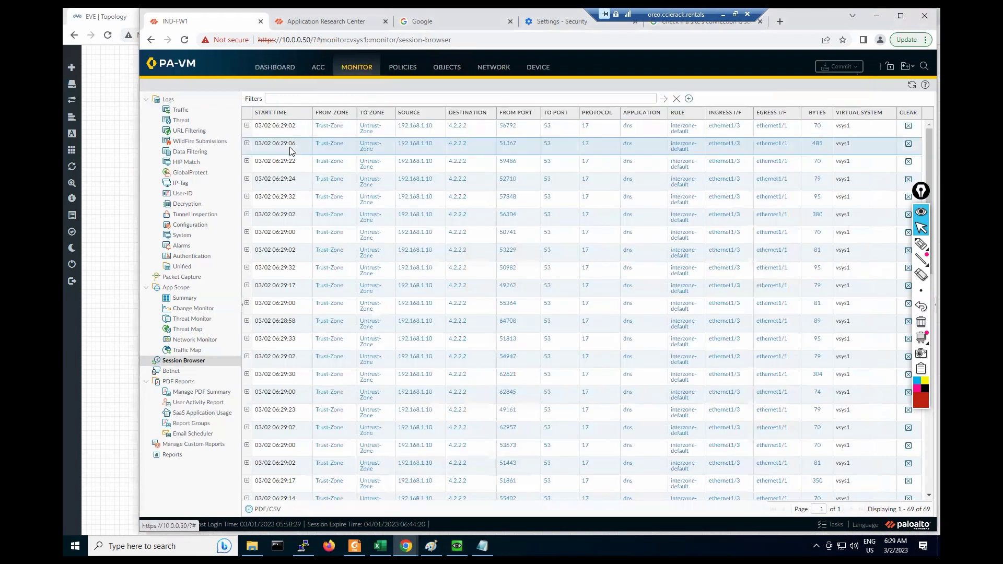
{"action": "left_click", "coordinate": [395, 67]}
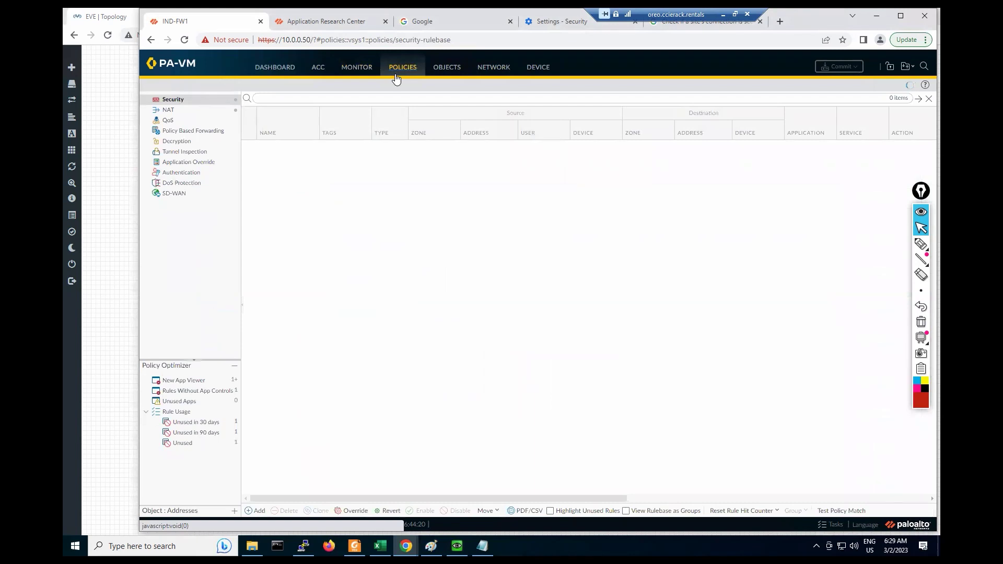
{"action": "left_click", "coordinate": [356, 69]}
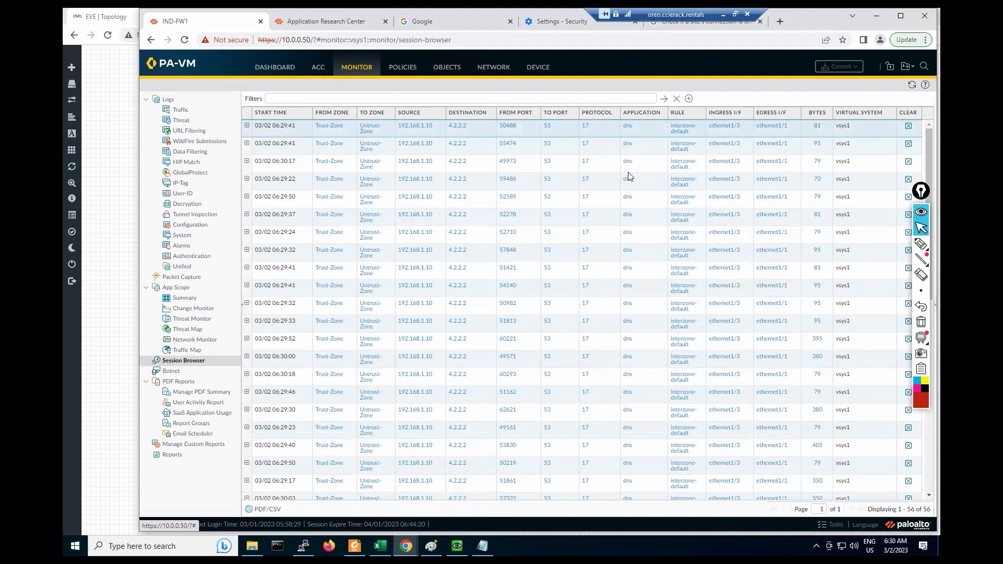
Step: Inspect the first DNS session's details, which show a policy-deny end under interzone-default, then open the Traffic log
{"action": "left_click", "coordinate": [246, 124]}
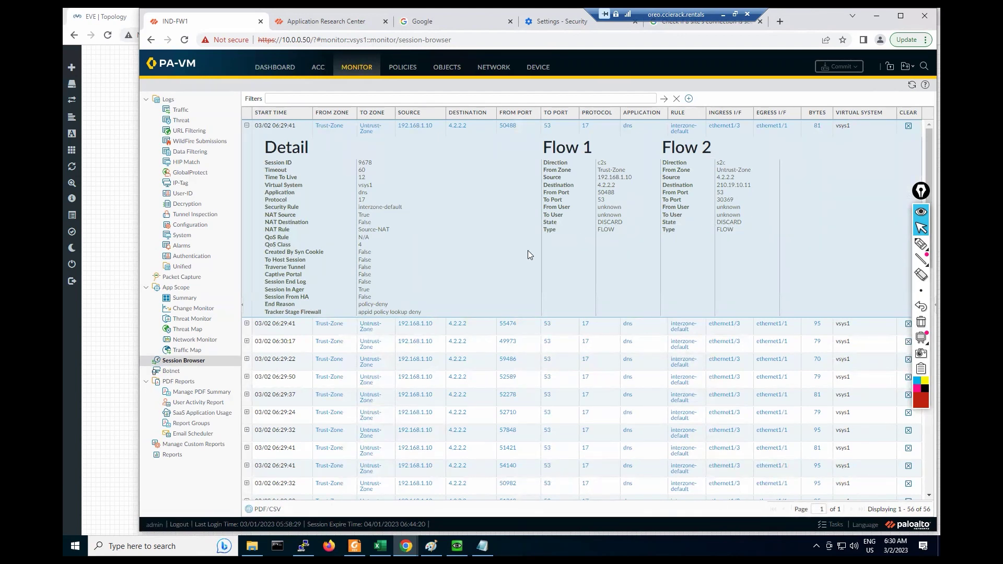
{"action": "scroll", "coordinate": [528, 252], "scroll_direction": "down", "scroll_amount": 1}
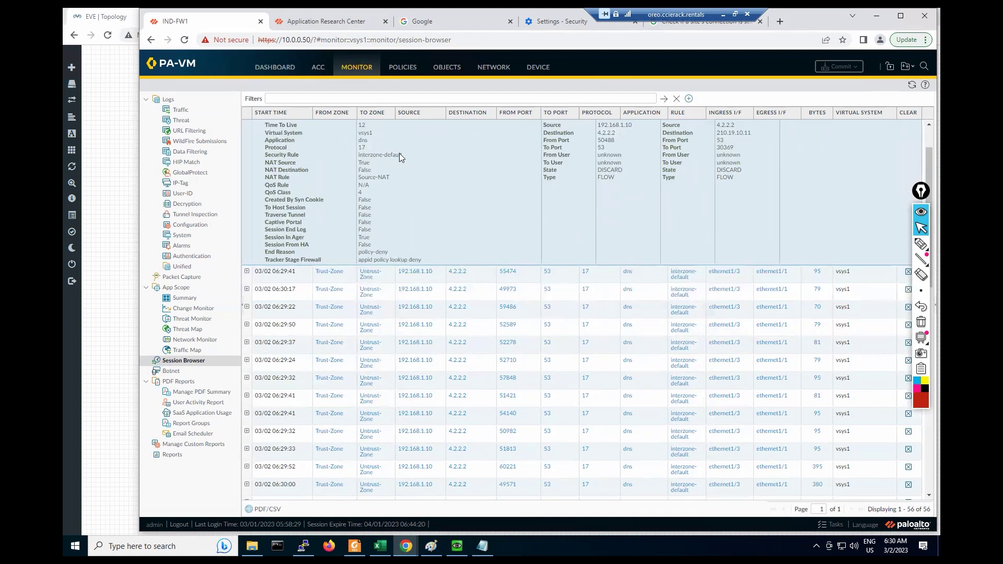
{"action": "scroll", "coordinate": [572, 187], "scroll_direction": "up", "scroll_amount": 1}
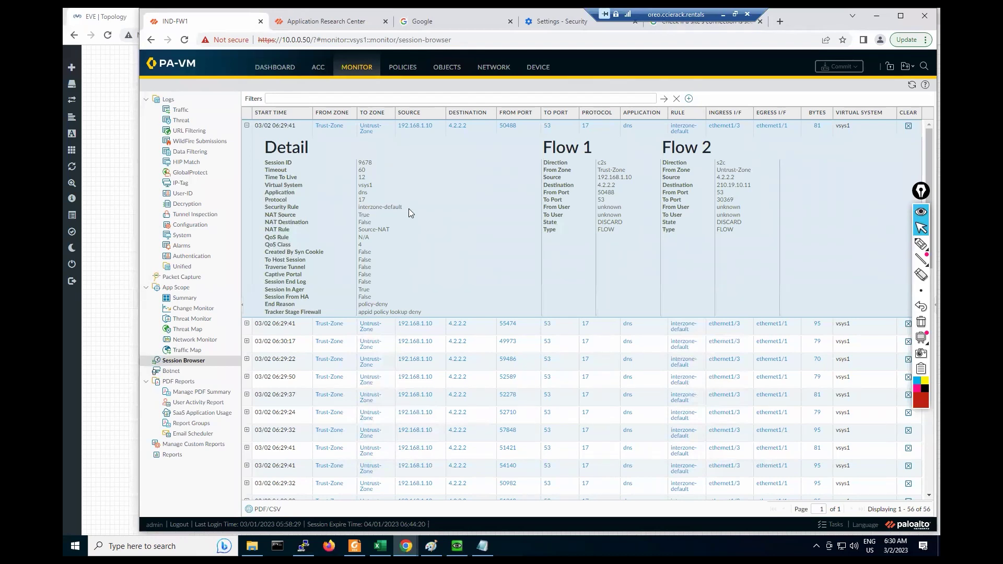
{"action": "left_click", "coordinate": [186, 114]}
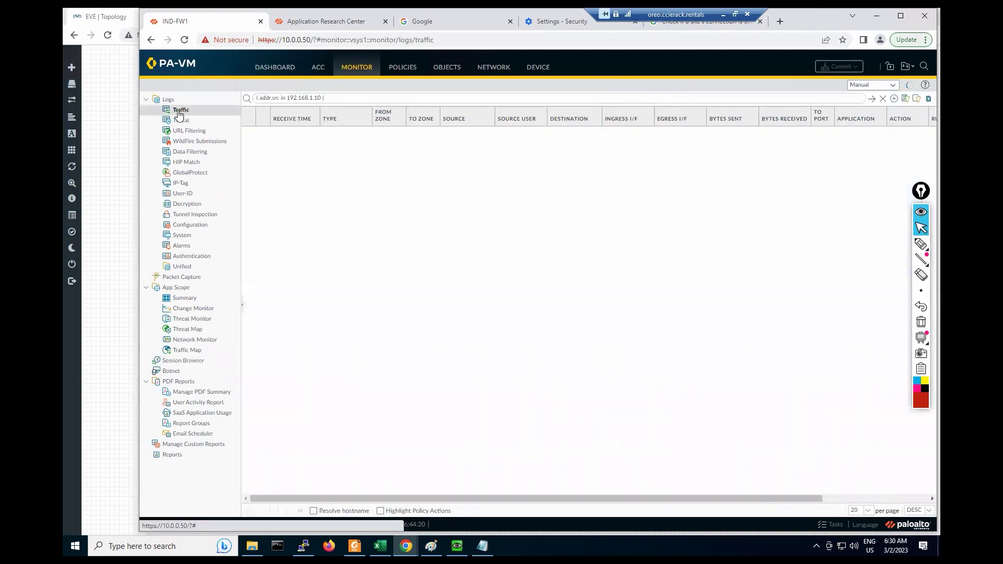
Step: Go to the Security rulebase and open the predefined interzone-default rule read-only
{"action": "left_click", "coordinate": [401, 73]}
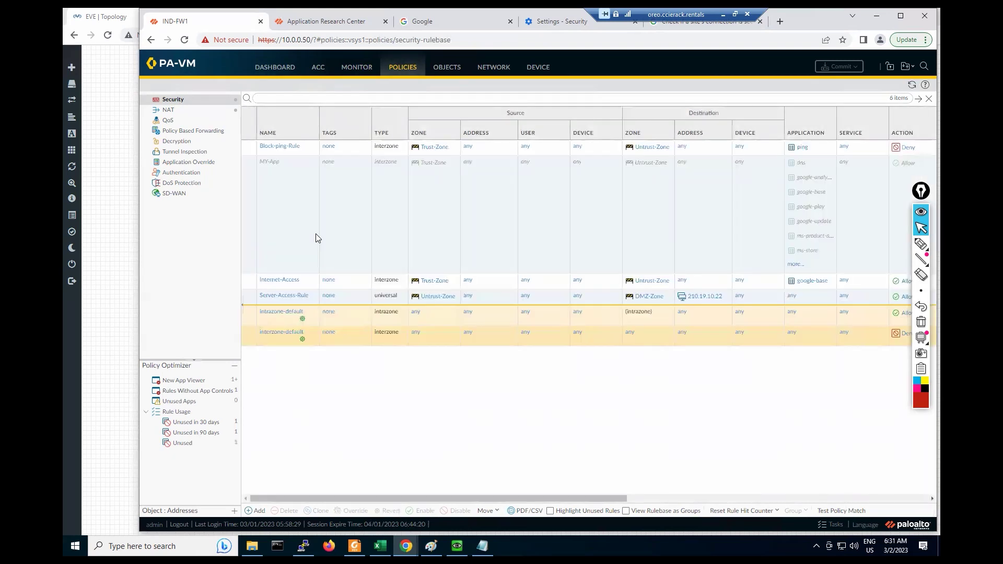
{"action": "left_click", "coordinate": [279, 334]}
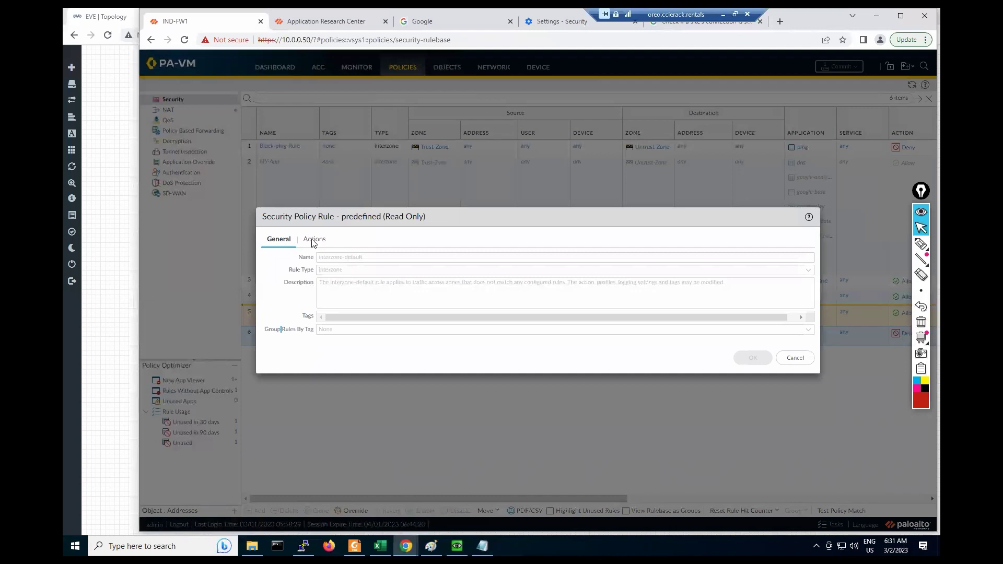
Step: Review interzone-default's General and Actions tabs, then close the read-only rule unchanged
{"action": "left_click", "coordinate": [314, 240]}
{"action": "left_click", "coordinate": [282, 240]}
{"action": "left_click", "coordinate": [314, 240]}
{"action": "left_click", "coordinate": [797, 345]}
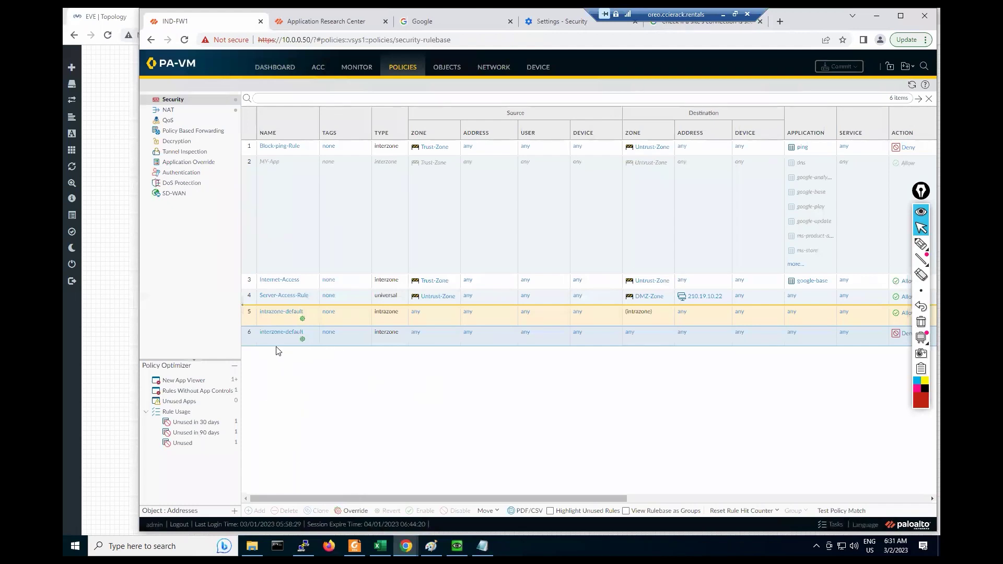
Step: Override interzone-default with Log at Session End enabled, then add a new rule after Block-ping-Rule
{"action": "left_click", "coordinate": [347, 512]}
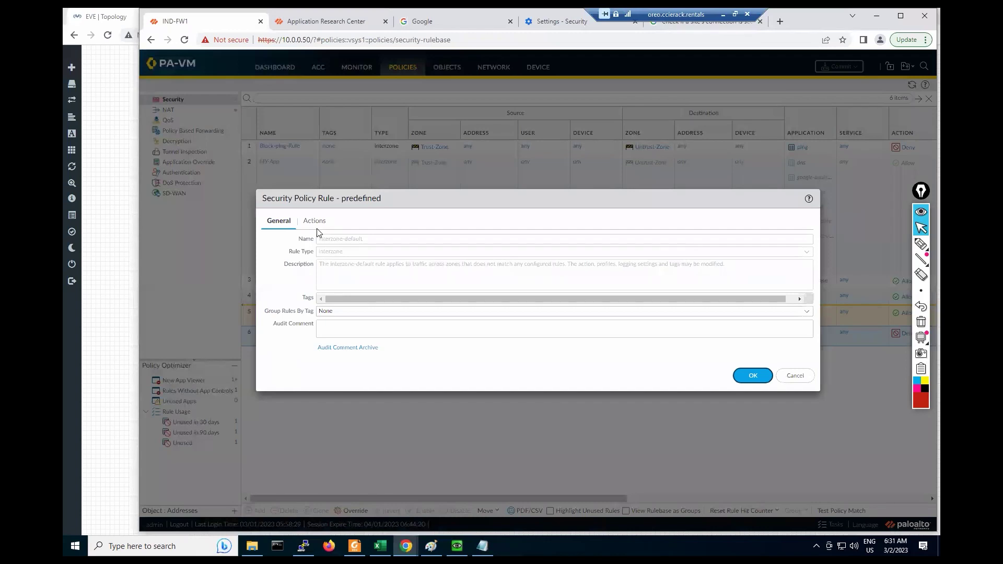
{"action": "left_click", "coordinate": [315, 222]}
{"action": "left_click", "coordinate": [602, 263]}
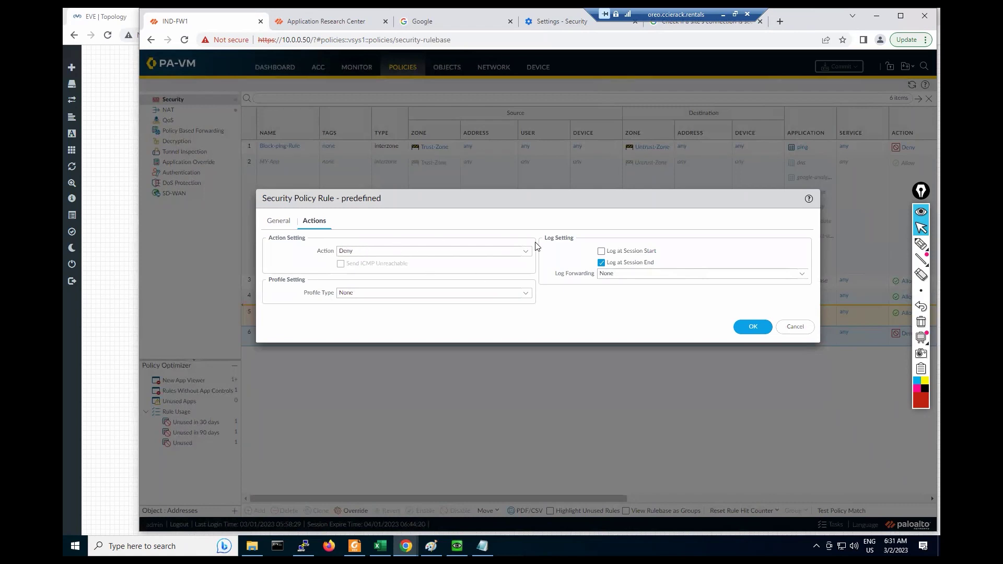
{"action": "left_click", "coordinate": [748, 325]}
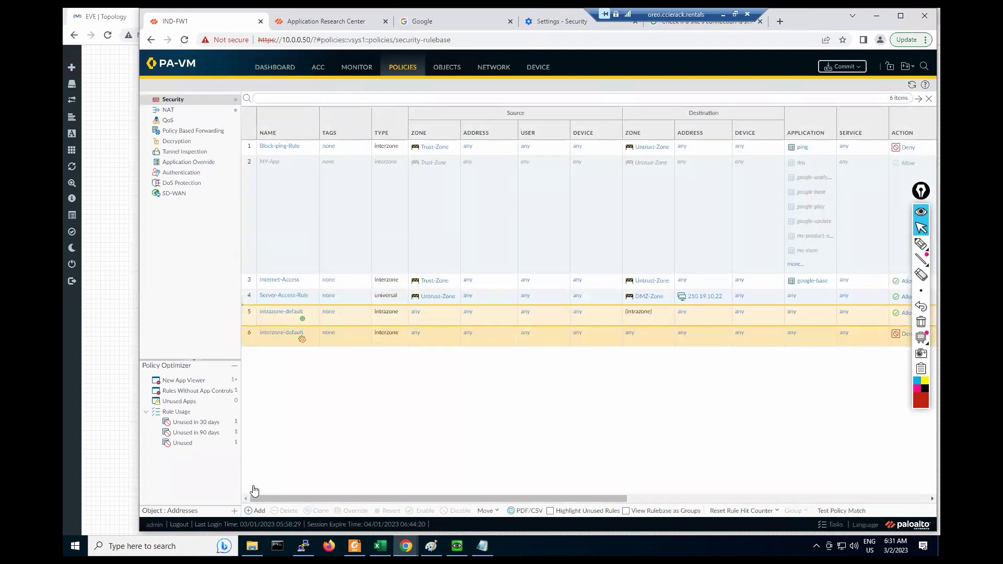
{"action": "left_click", "coordinate": [254, 152]}
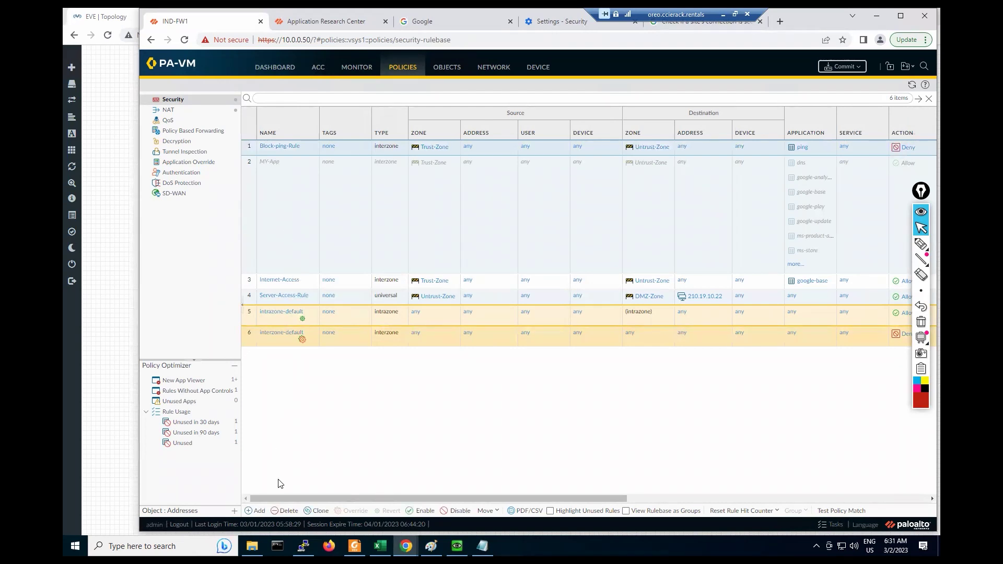
{"action": "left_click", "coordinate": [256, 513]}
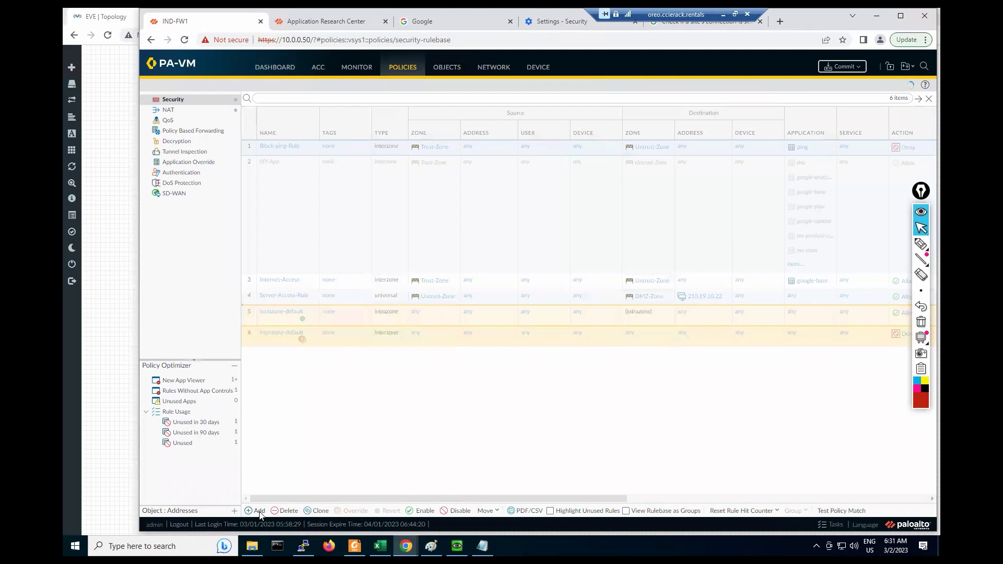
Step: Create DNS-Rule with source Trust-Zone, destination Untrust-Zone and application dns, placed as rule 2
{"action": "type", "text": "DNS-Rule"}
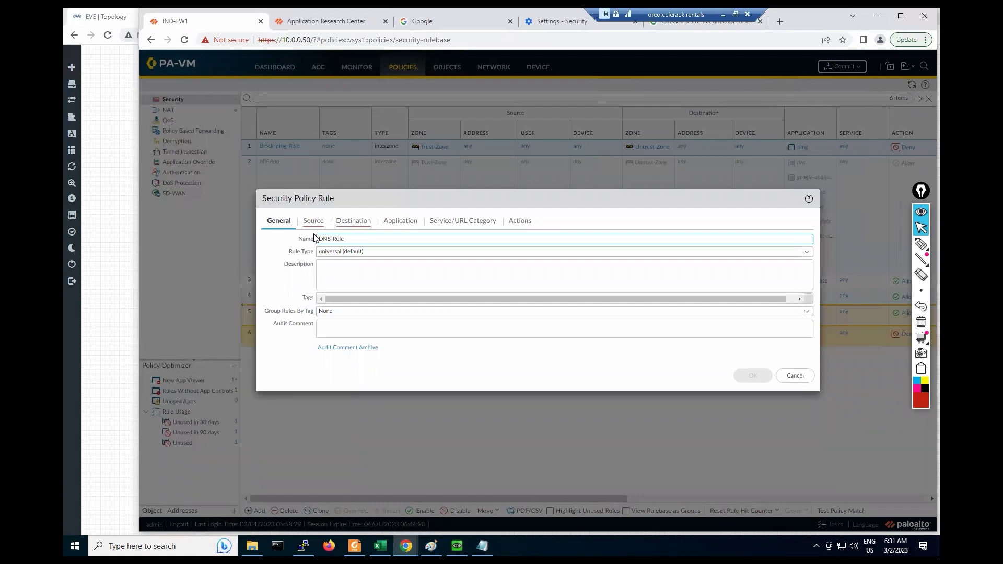
{"action": "left_click", "coordinate": [314, 221]}
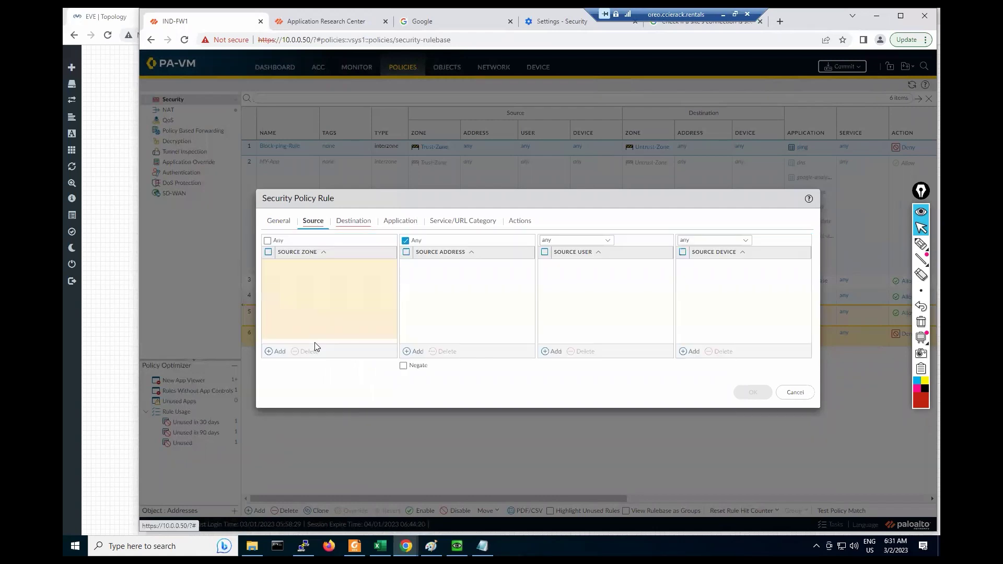
{"action": "left_click", "coordinate": [273, 351]}
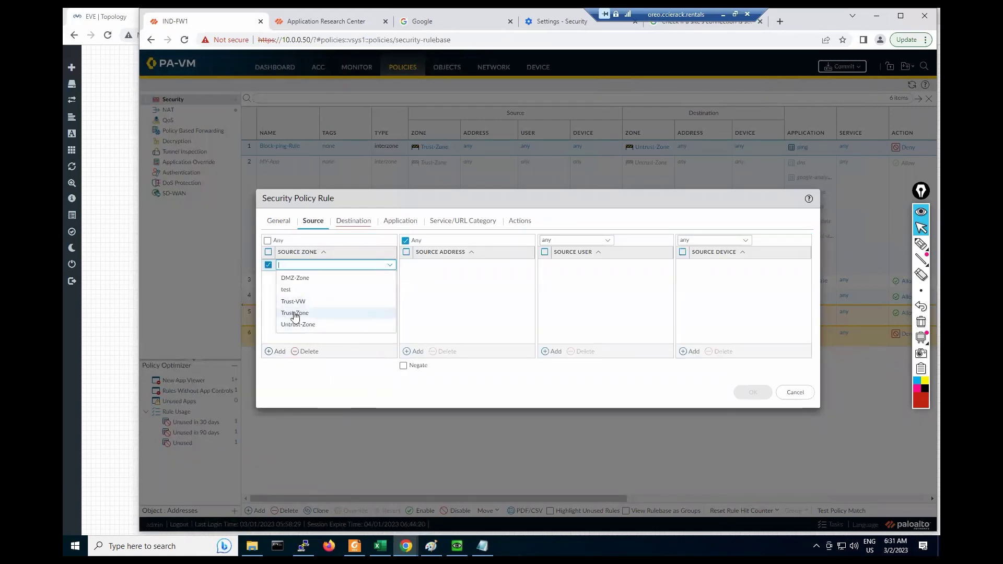
{"action": "left_click", "coordinate": [295, 314]}
{"action": "left_click", "coordinate": [351, 221]}
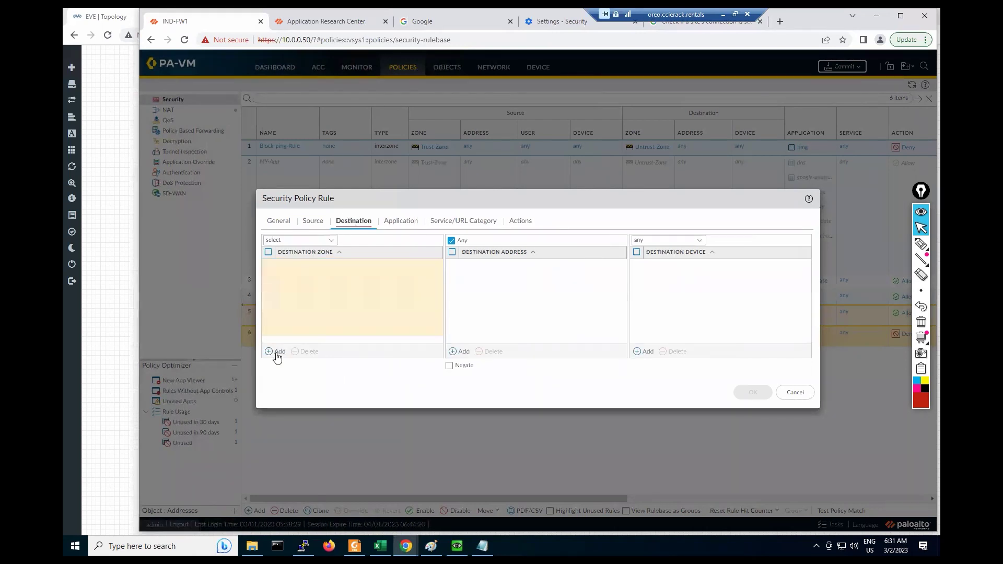
{"action": "left_click", "coordinate": [276, 353]}
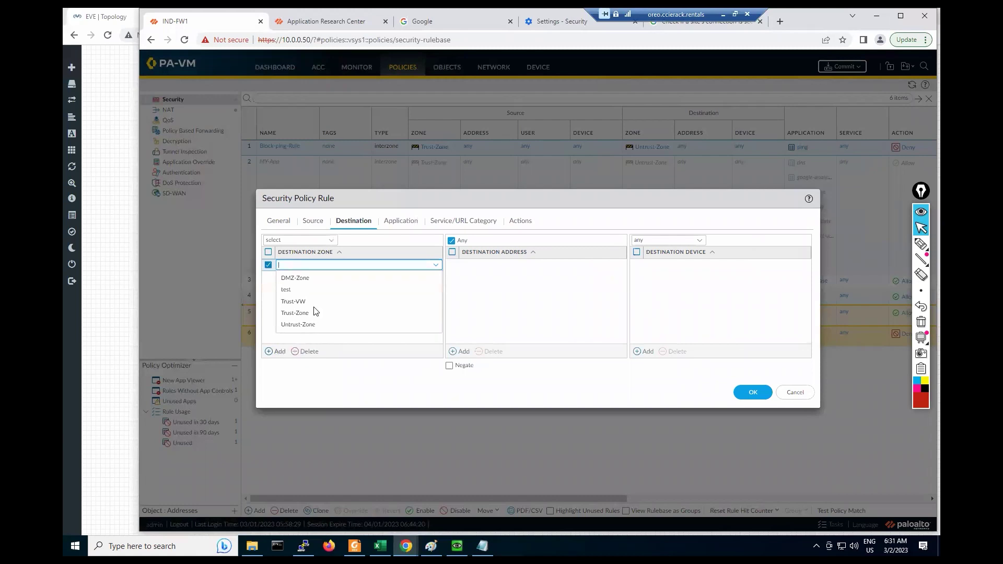
{"action": "left_click", "coordinate": [305, 325]}
{"action": "left_click", "coordinate": [401, 221]}
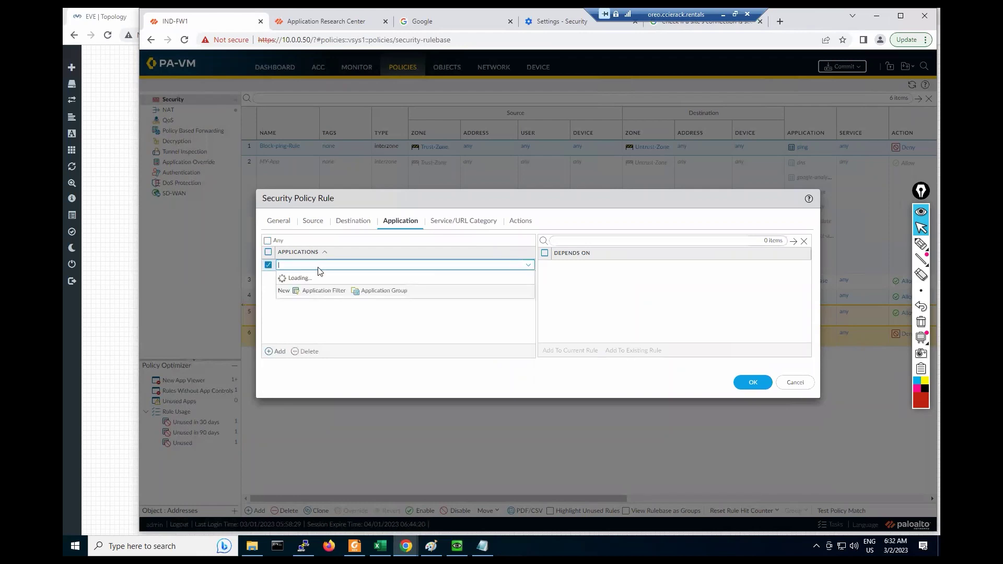
{"action": "type", "text": "dns"}
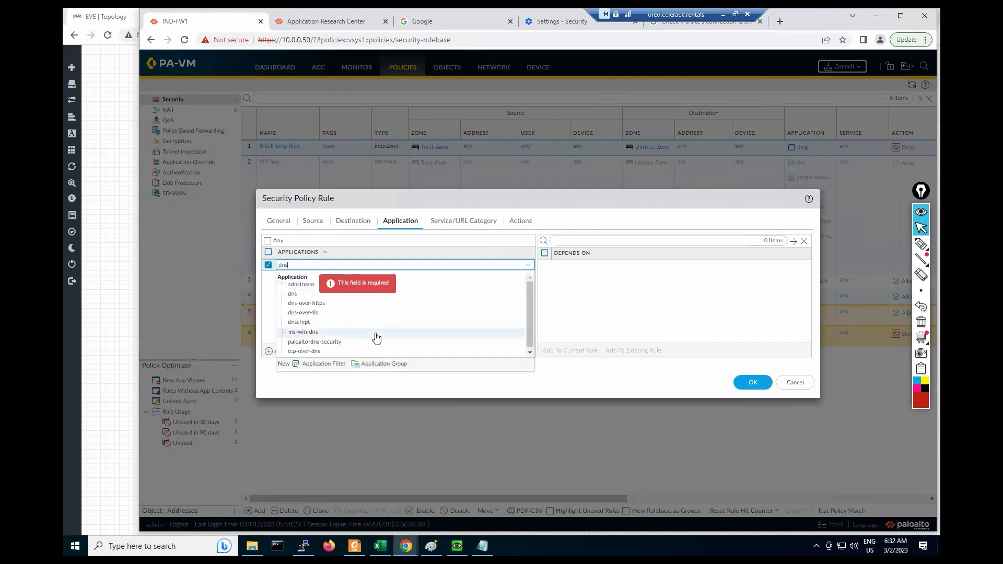
{"action": "left_click", "coordinate": [393, 297]}
{"action": "left_click", "coordinate": [507, 226]}
{"action": "left_click", "coordinate": [753, 362]}
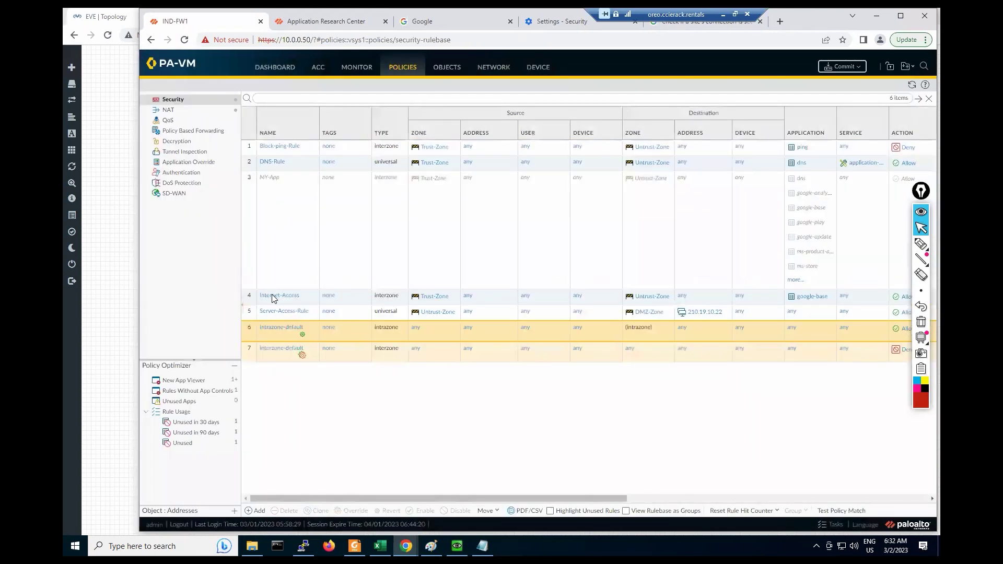
Step: Open DNS-Rule and look over its Application and Service/URL Category settings
{"action": "left_click", "coordinate": [276, 303]}
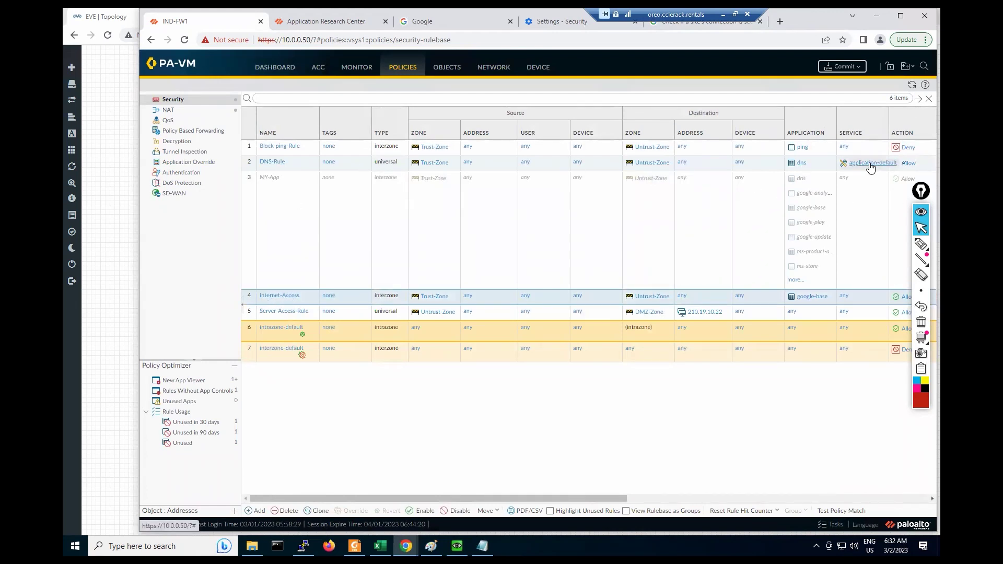
{"action": "left_click", "coordinate": [271, 162]}
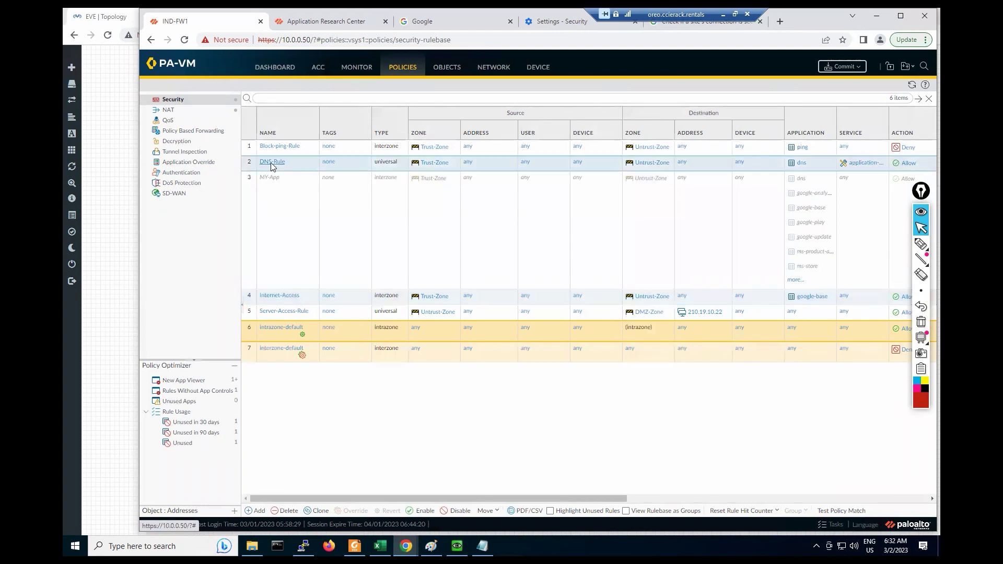
{"action": "left_click", "coordinate": [405, 222]}
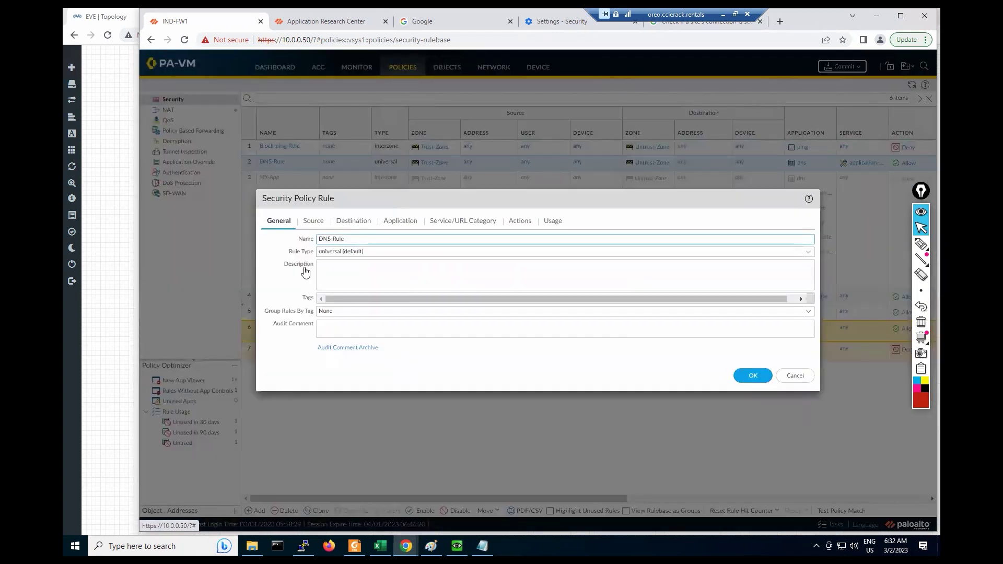
{"action": "left_click", "coordinate": [437, 224]}
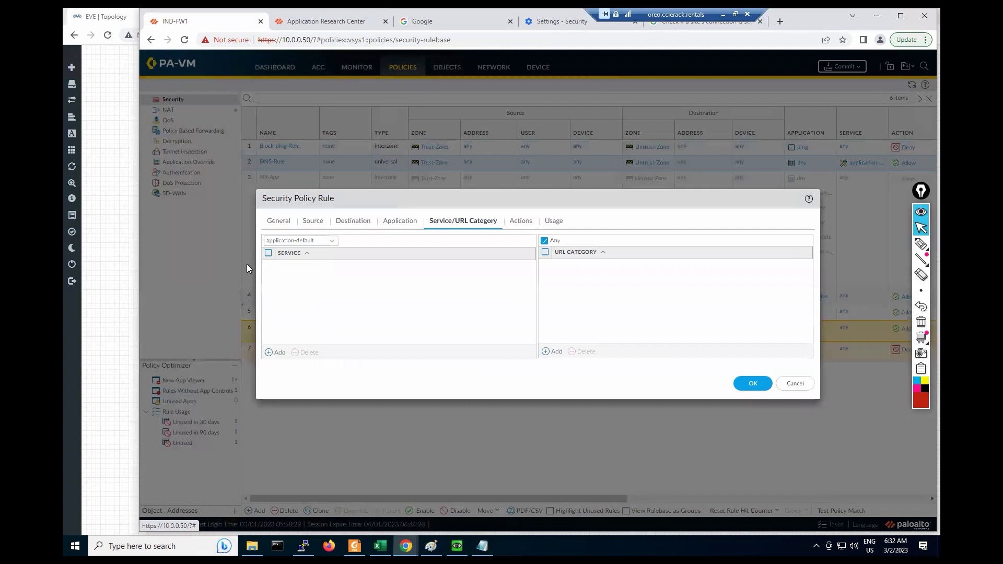
{"action": "left_click", "coordinate": [331, 241]}
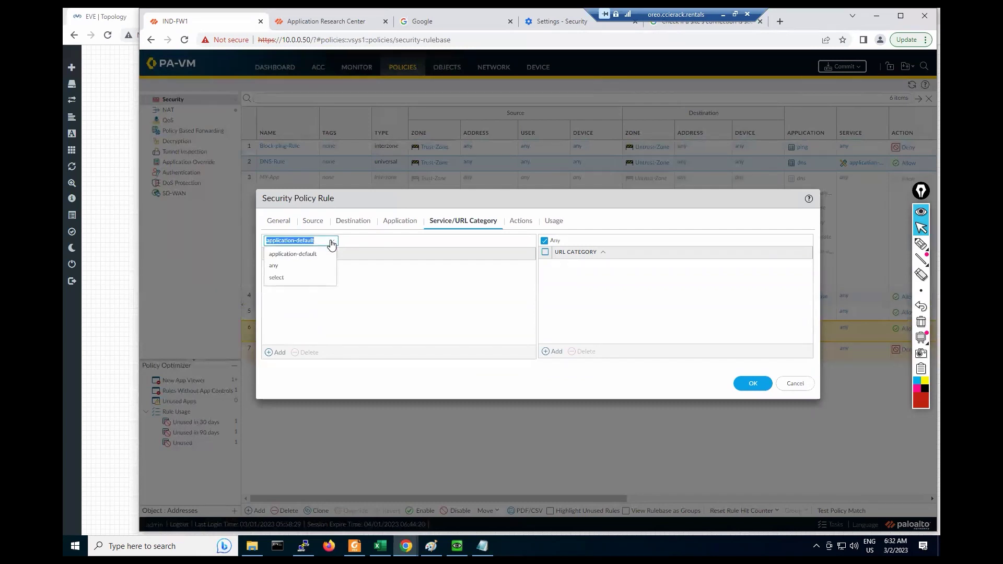
{"action": "left_click", "coordinate": [392, 226]}
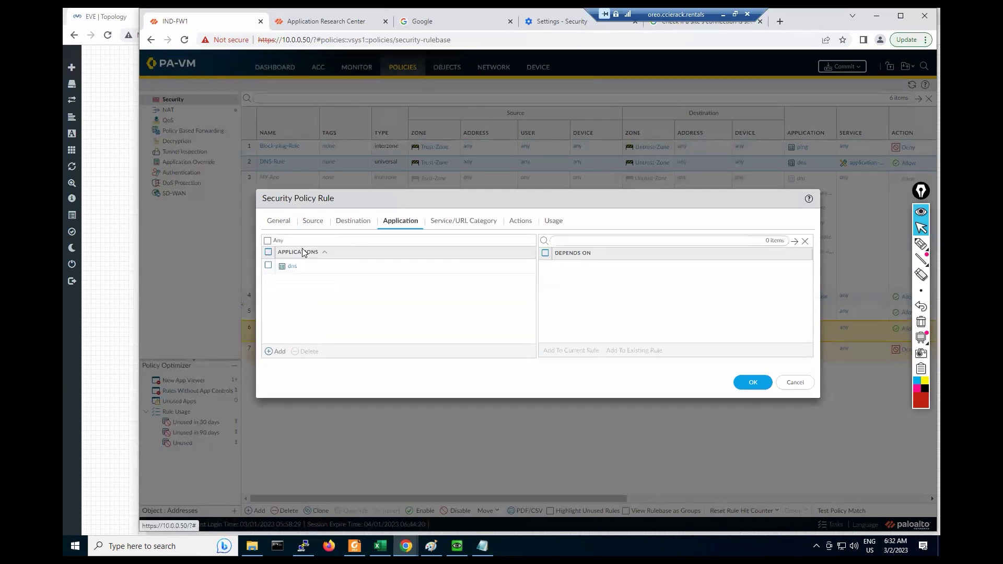
Step: Uncheck dns and add a service row, then cancel to discard the DNS-Rule edits
{"action": "left_click", "coordinate": [269, 267]}
{"action": "left_click", "coordinate": [306, 352]}
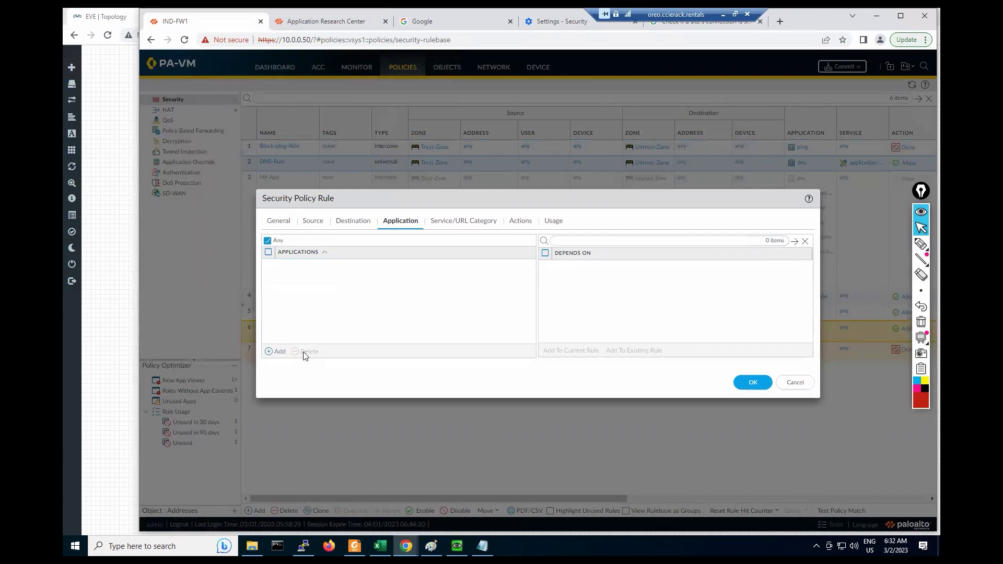
{"action": "left_click", "coordinate": [443, 224]}
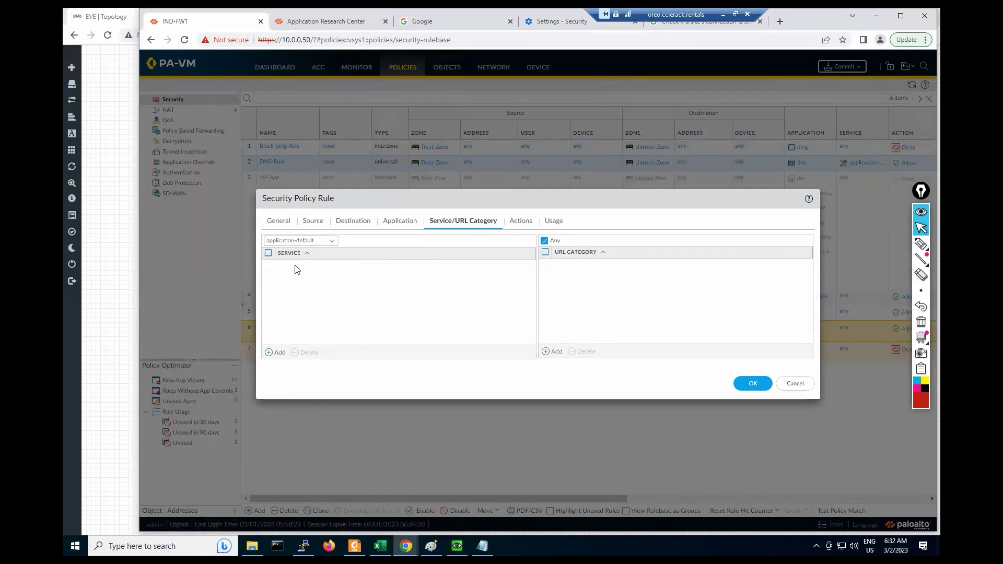
{"action": "left_click", "coordinate": [276, 353]}
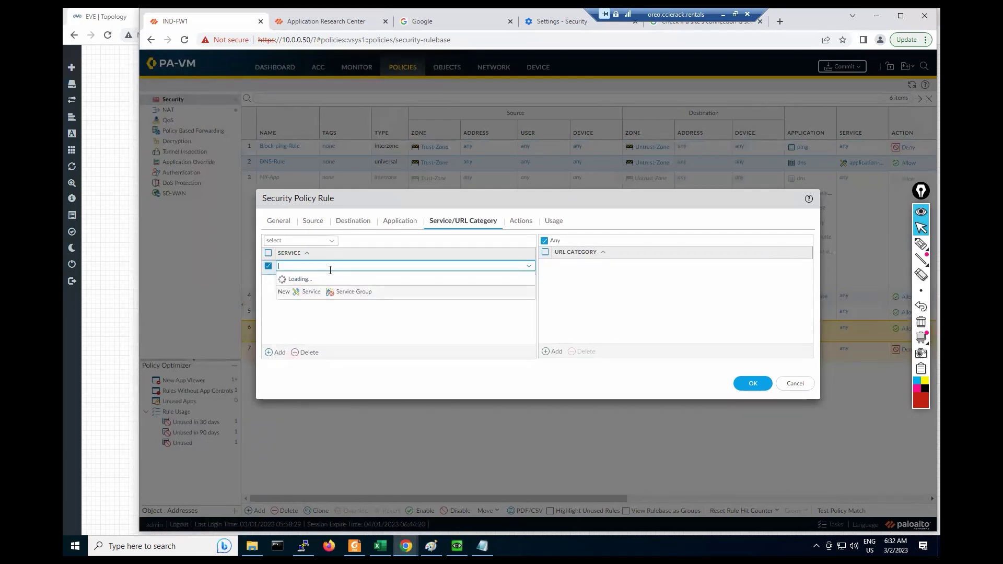
{"action": "left_click", "coordinate": [374, 337]}
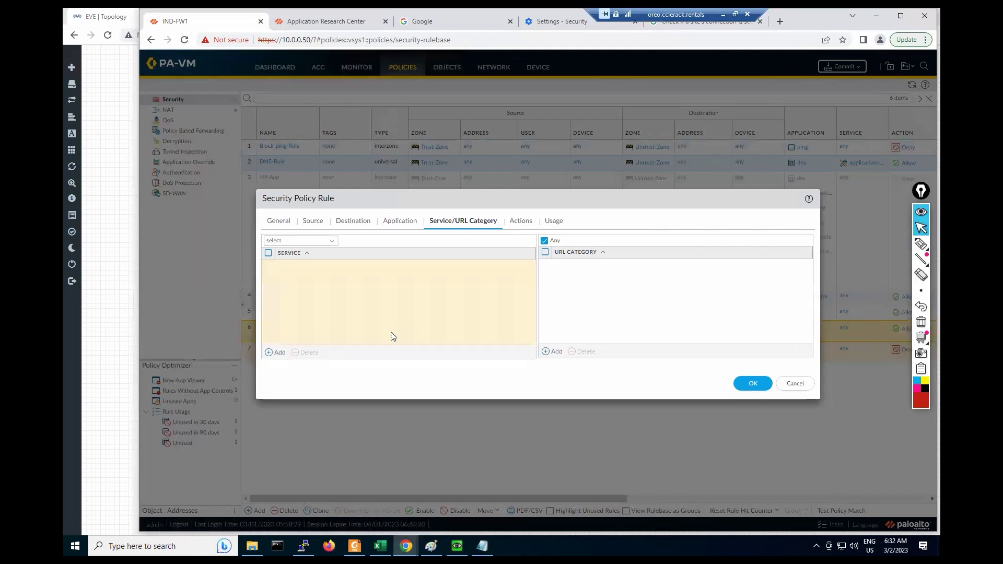
{"action": "left_click", "coordinate": [795, 384]}
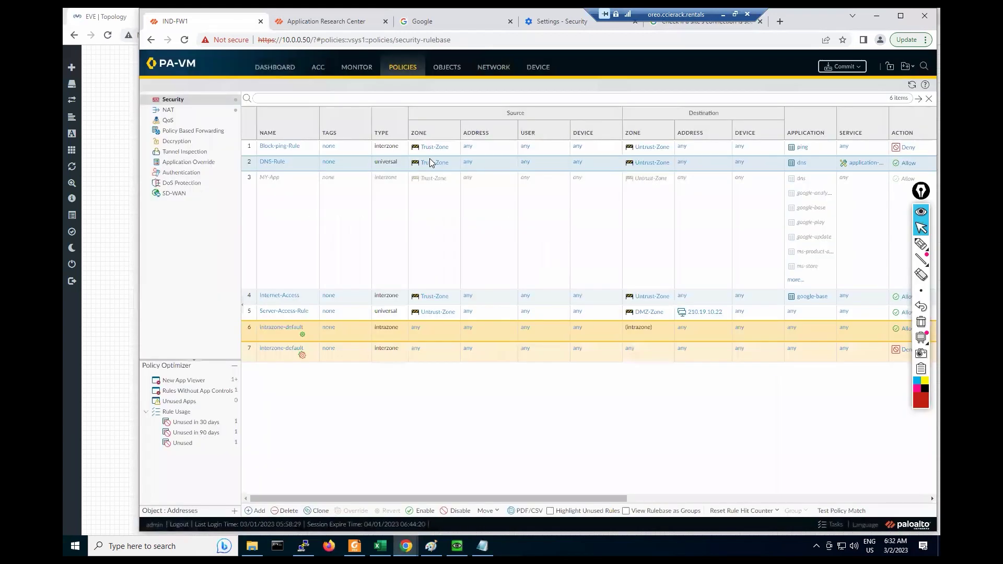
Step: Under Objects > Services, add service 'DNS' using UDP destination port 53, then go back to Security
{"action": "left_click", "coordinate": [437, 102]}
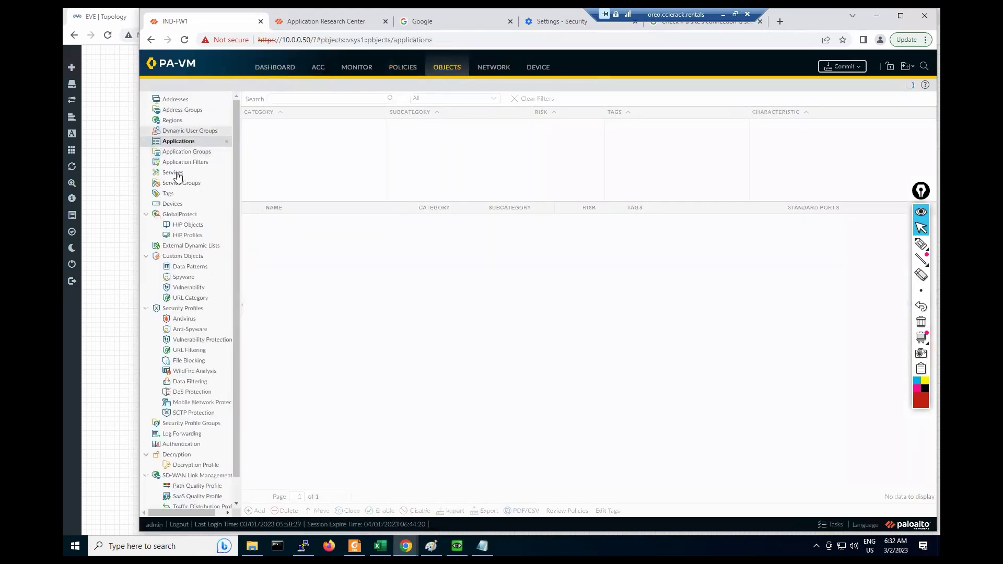
{"action": "left_click", "coordinate": [174, 174]}
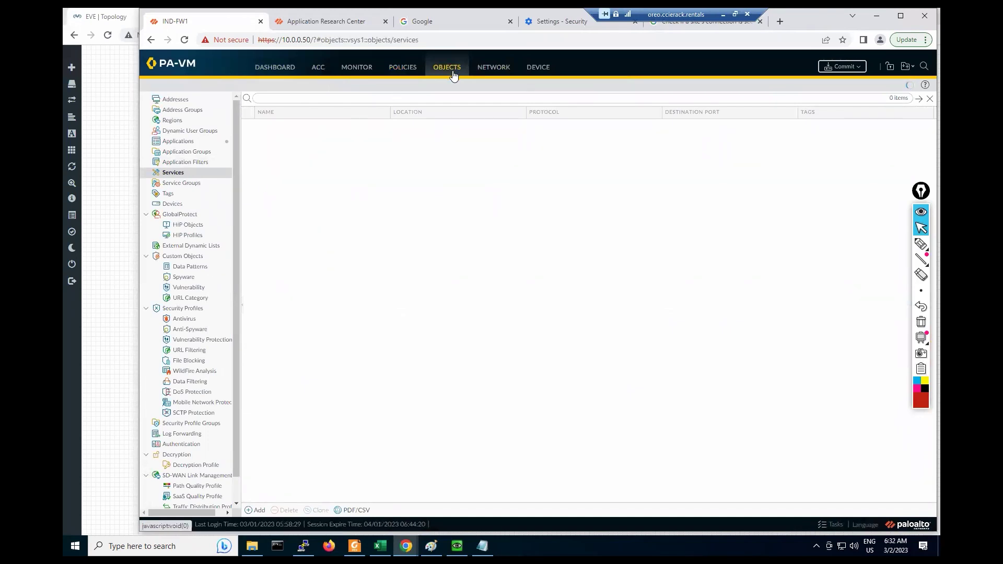
{"action": "left_click", "coordinate": [256, 512]}
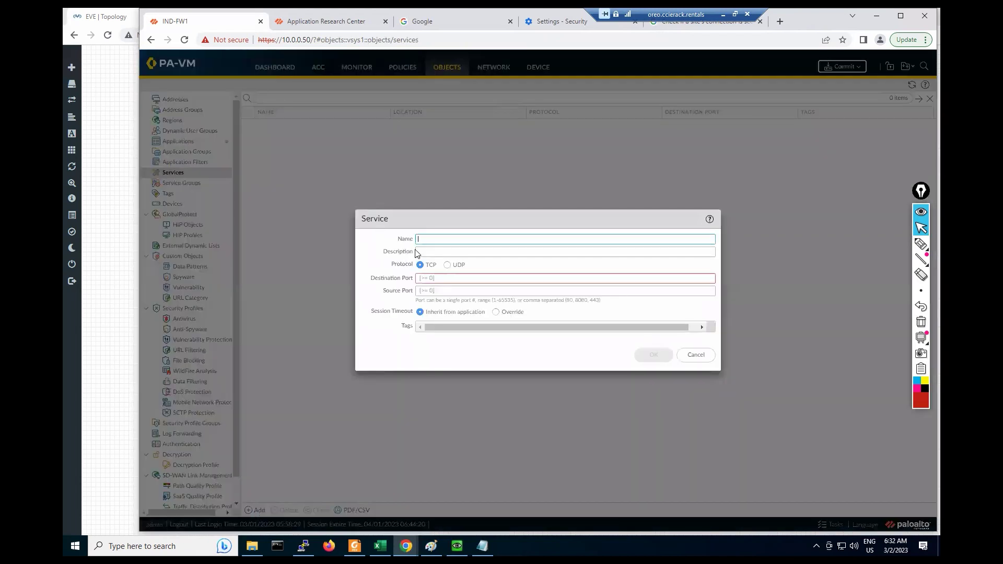
{"action": "type", "text": "DNS"}
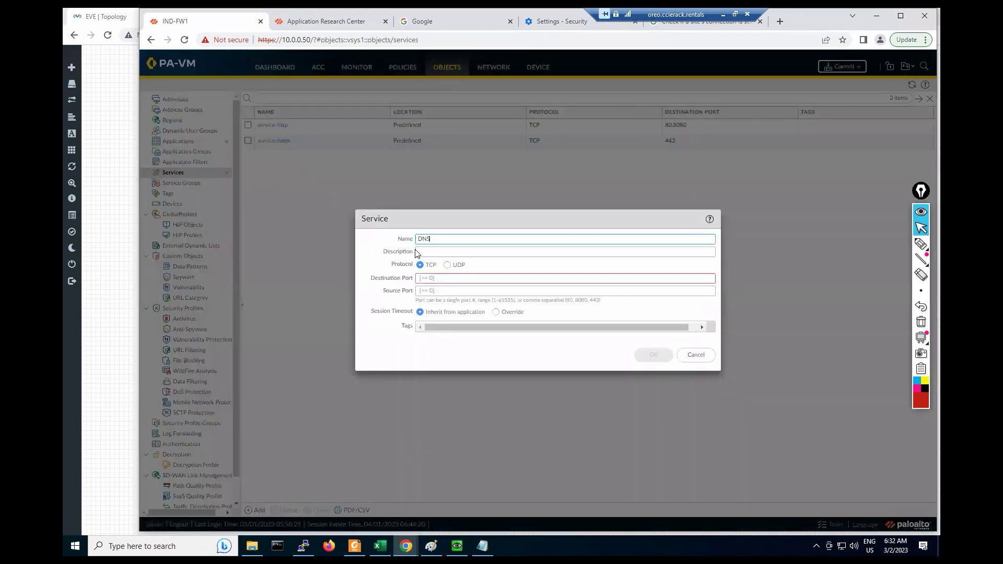
{"action": "left_click", "coordinate": [447, 265]}
{"action": "left_click", "coordinate": [437, 279]}
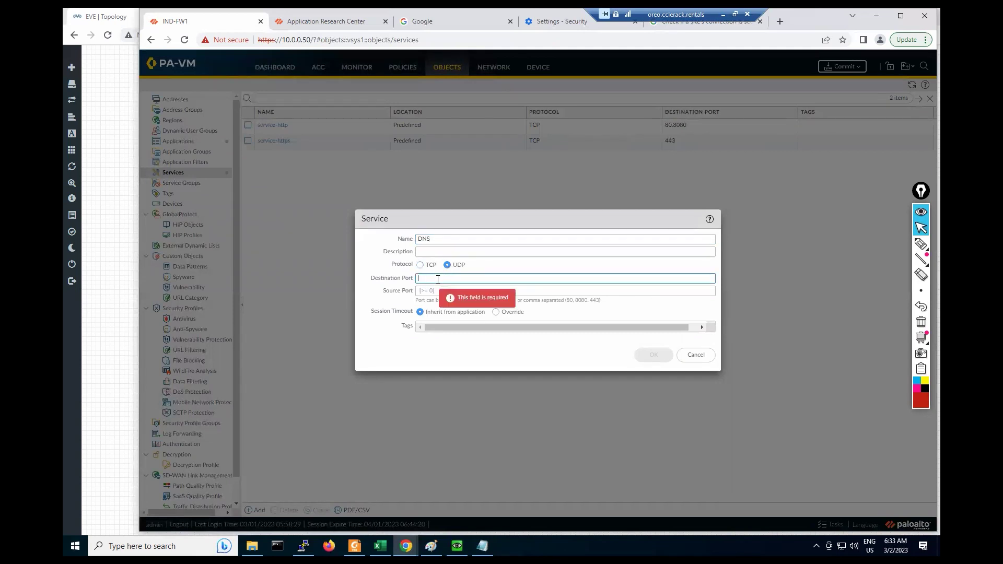
{"action": "type", "text": "53"}
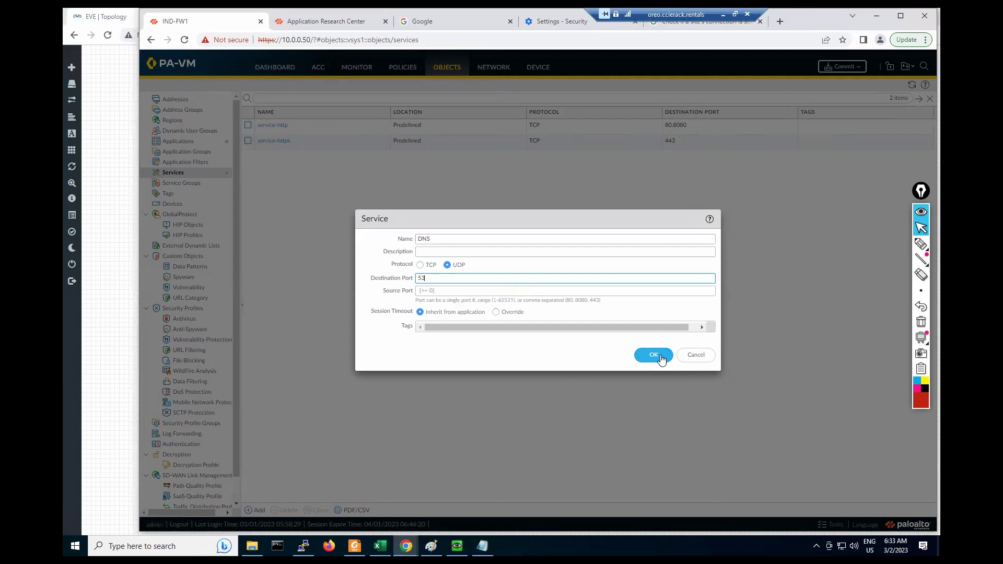
{"action": "left_click", "coordinate": [654, 356]}
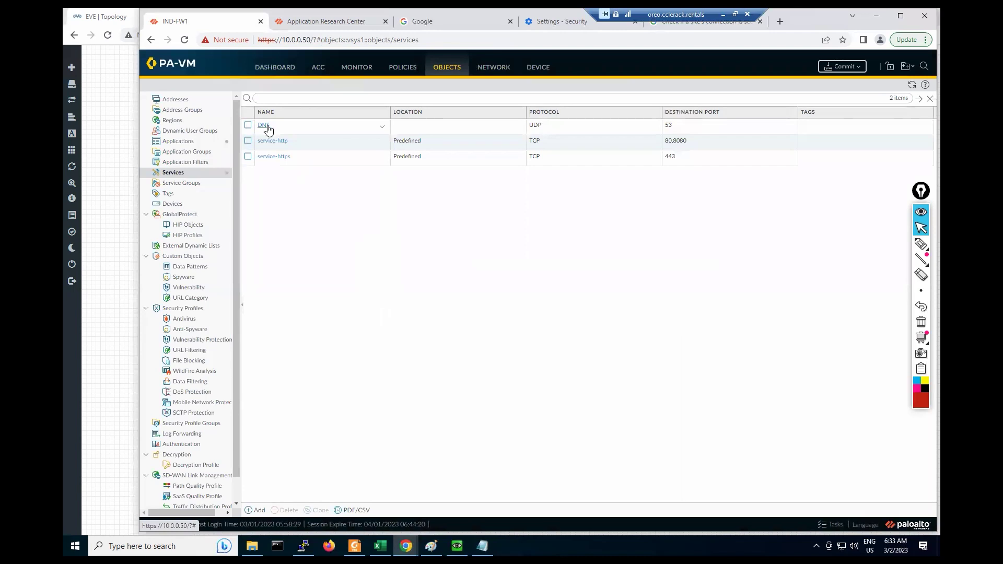
{"action": "left_click", "coordinate": [394, 69]}
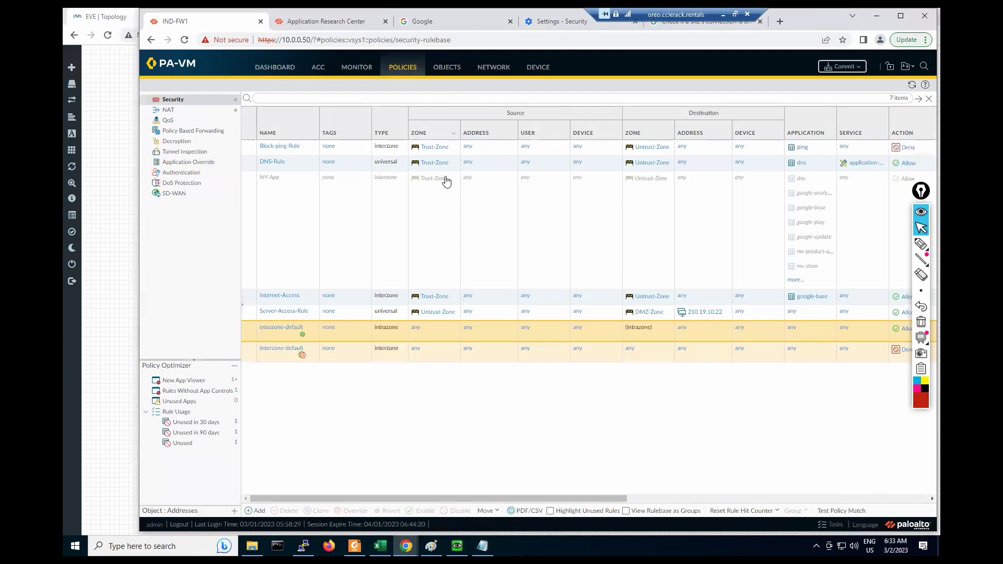
Step: Set DNS-Rule's application to Any and its service to the custom DNS object, then save
{"action": "left_click", "coordinate": [267, 163]}
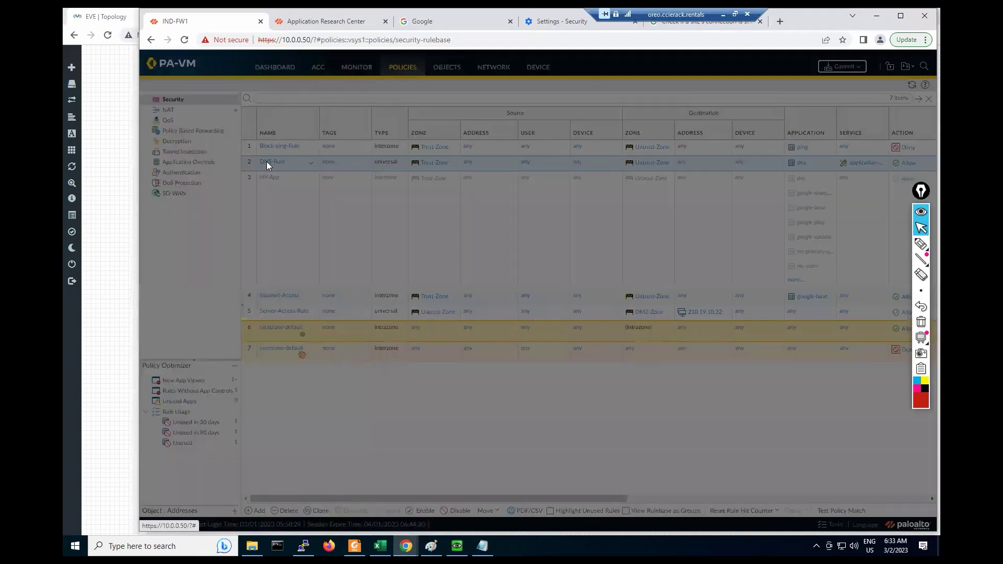
{"action": "left_click", "coordinate": [400, 220]}
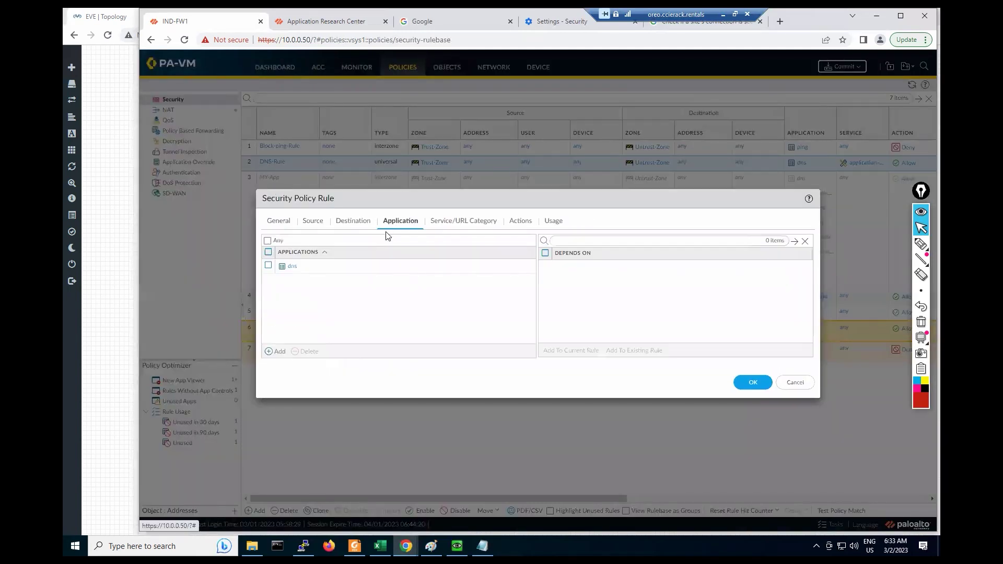
{"action": "left_click", "coordinate": [339, 245]}
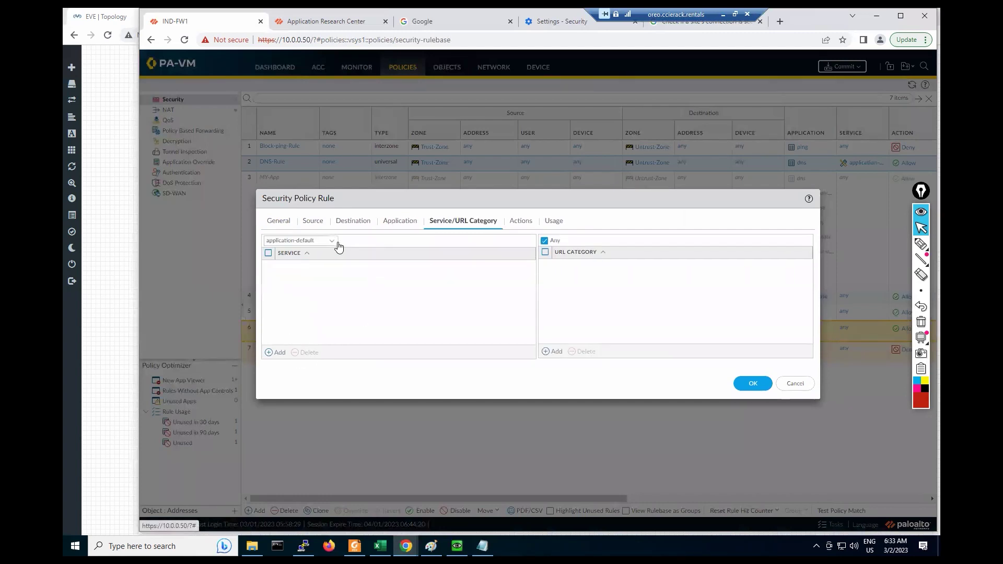
{"action": "left_click", "coordinate": [333, 241]}
{"action": "left_click", "coordinate": [276, 277]}
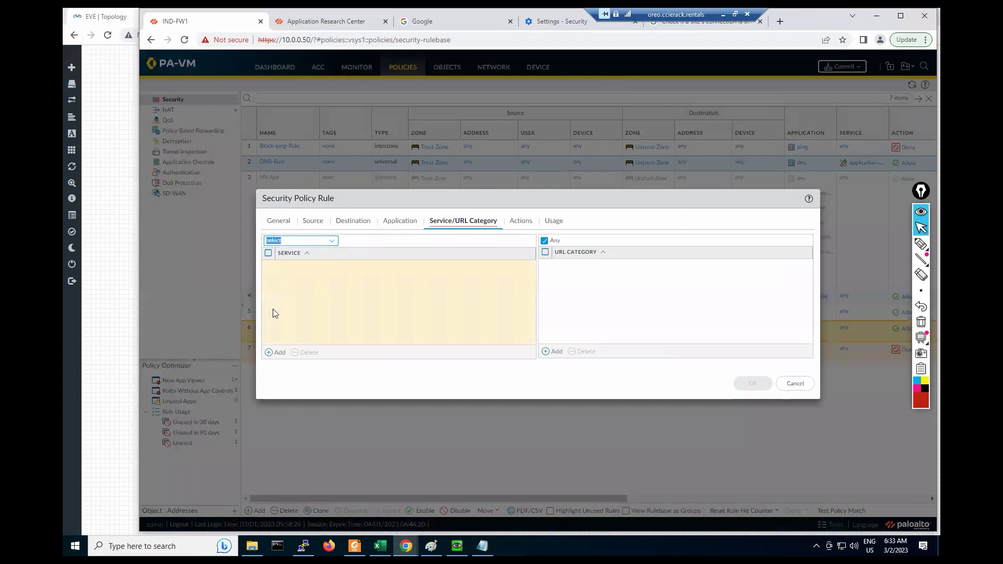
{"action": "left_click", "coordinate": [276, 353]}
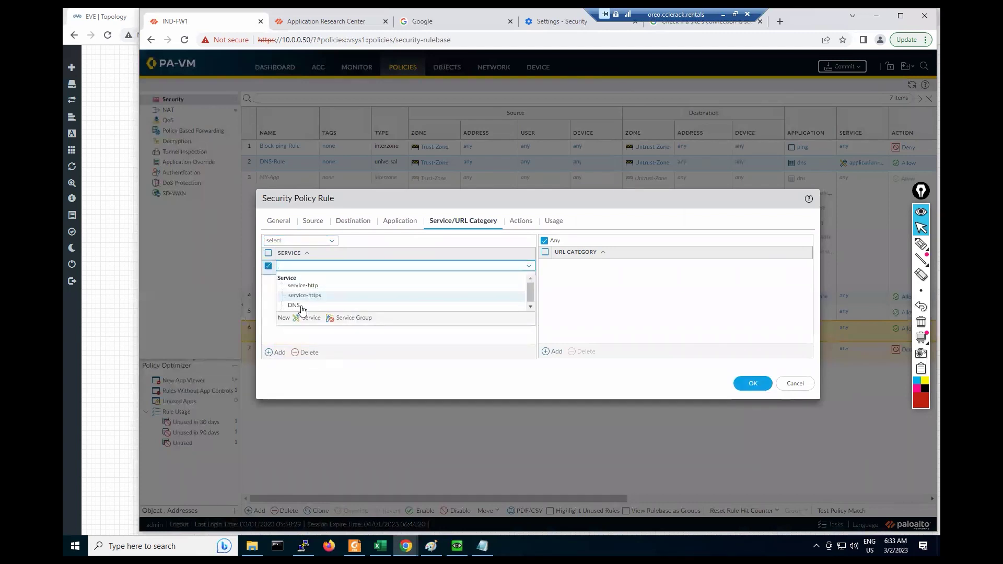
{"action": "left_click", "coordinate": [296, 307]}
{"action": "left_click", "coordinate": [520, 221]}
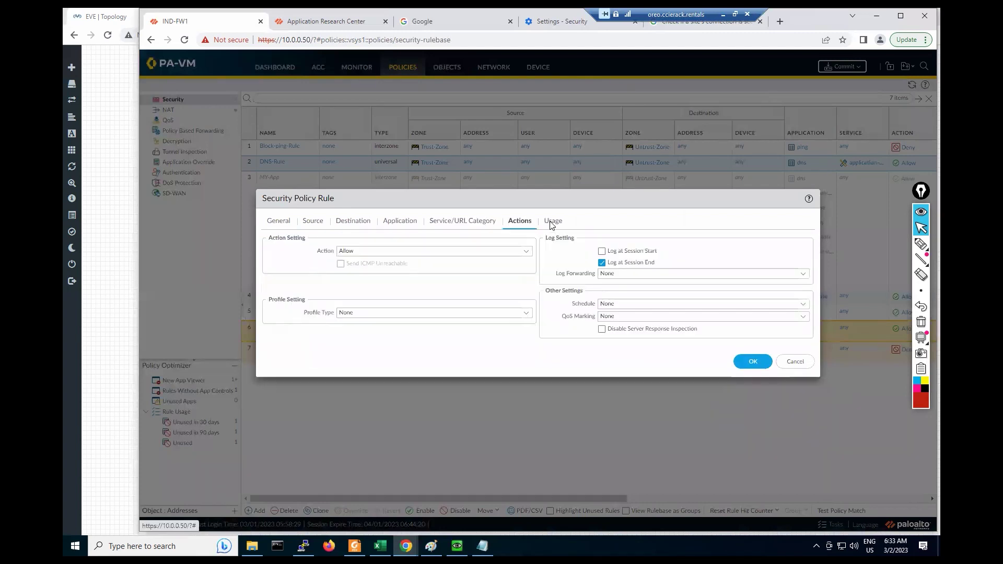
{"action": "left_click", "coordinate": [554, 221]}
{"action": "left_click", "coordinate": [753, 353]}
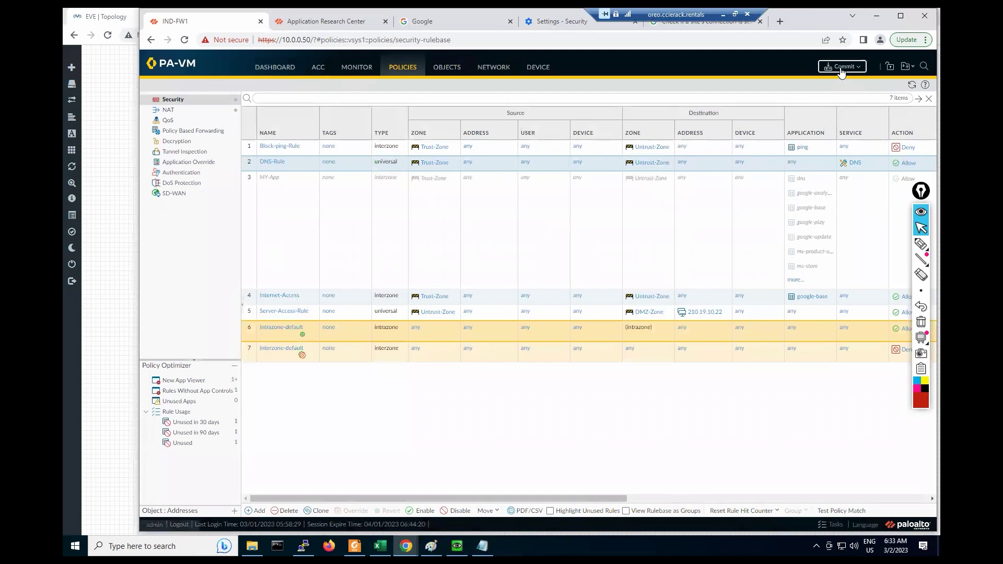
Step: Scroll the rulebase right and commit the policy and object changes to the firewall
{"action": "left_click_drag", "start_coordinate": [503, 494], "coordinate": [738, 494]}
{"action": "scroll", "coordinate": [505, 372], "scroll_direction": "right", "scroll_amount": 2}
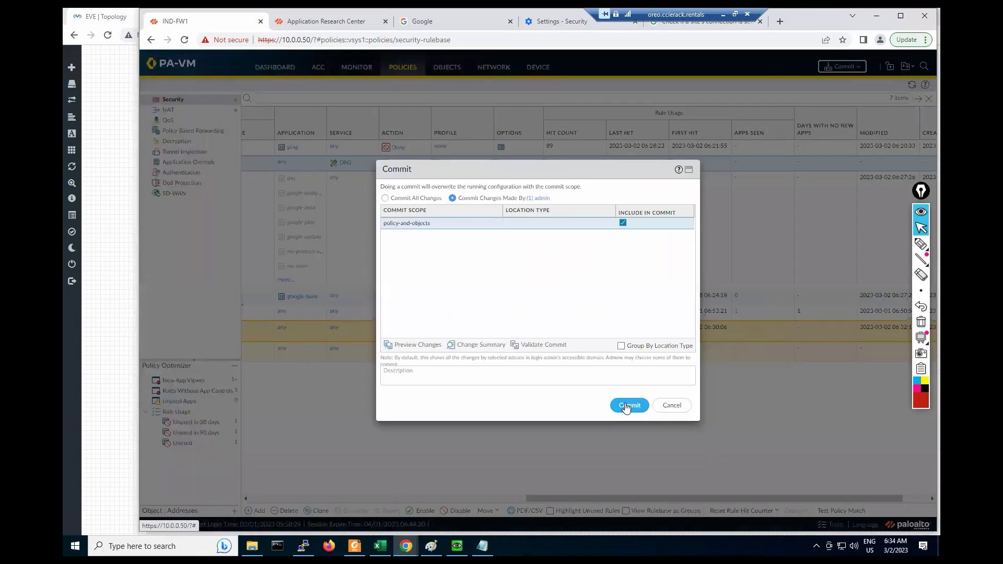
{"action": "left_click", "coordinate": [630, 405]}
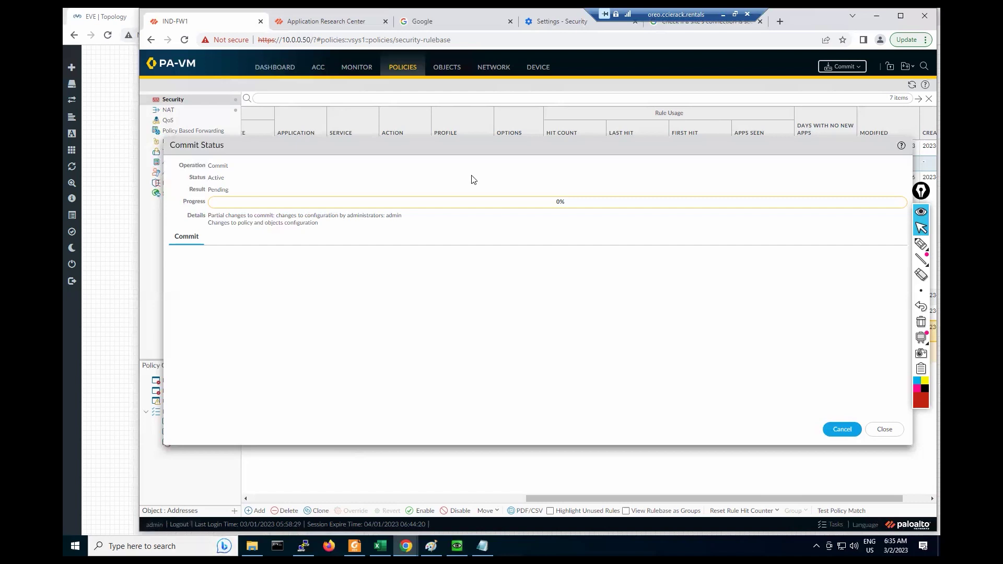
{"action": "left_click_drag", "start_coordinate": [494, 147], "coordinate": [482, 159]}
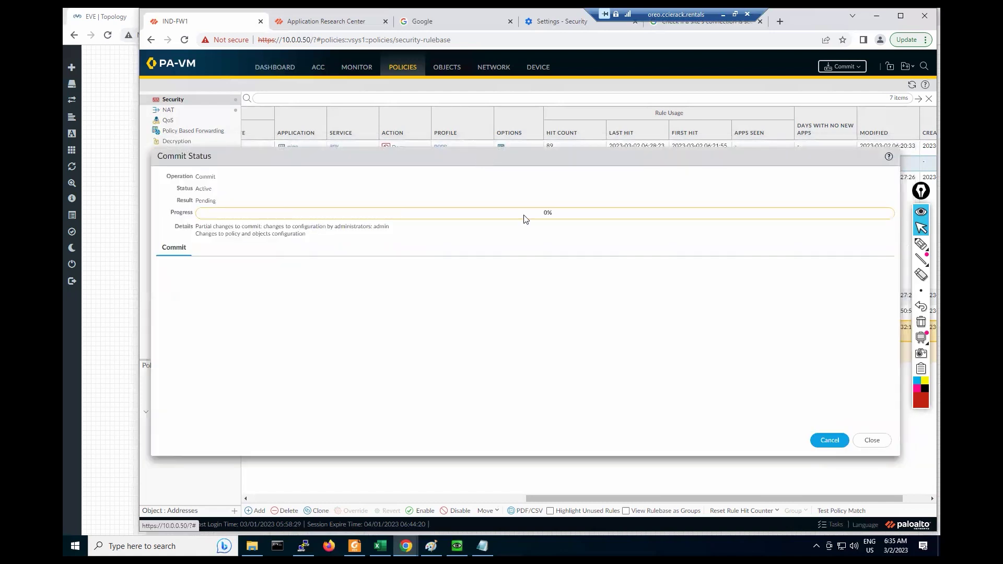
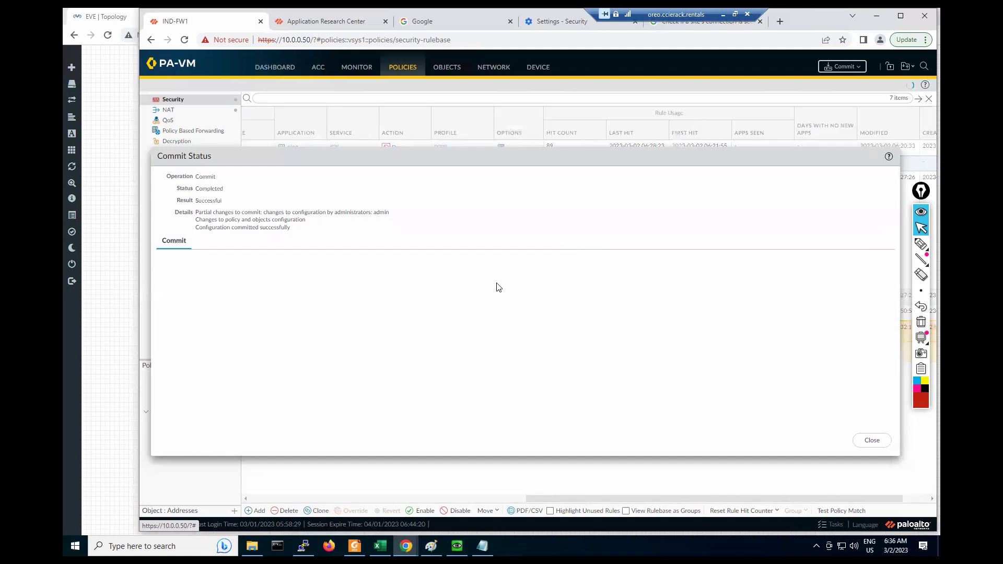
Step: Close the successful commit report and open the Monitor traffic log filtered to source 192.168.1.10
{"action": "left_click", "coordinate": [872, 440]}
{"action": "left_click", "coordinate": [354, 71]}
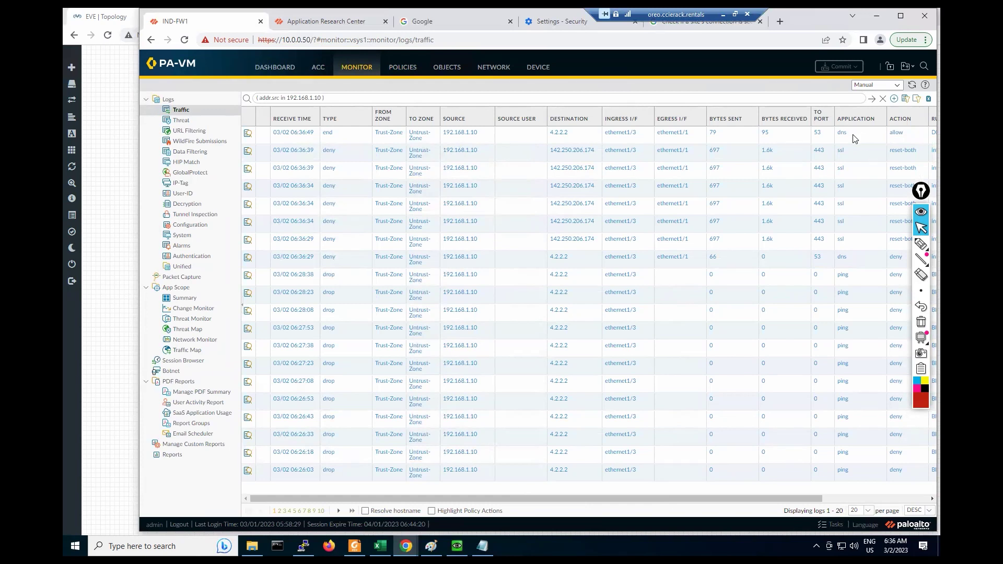
Step: Open the detailed log view of the 06:36:39 denied ssl session
{"action": "left_click", "coordinate": [876, 140]}
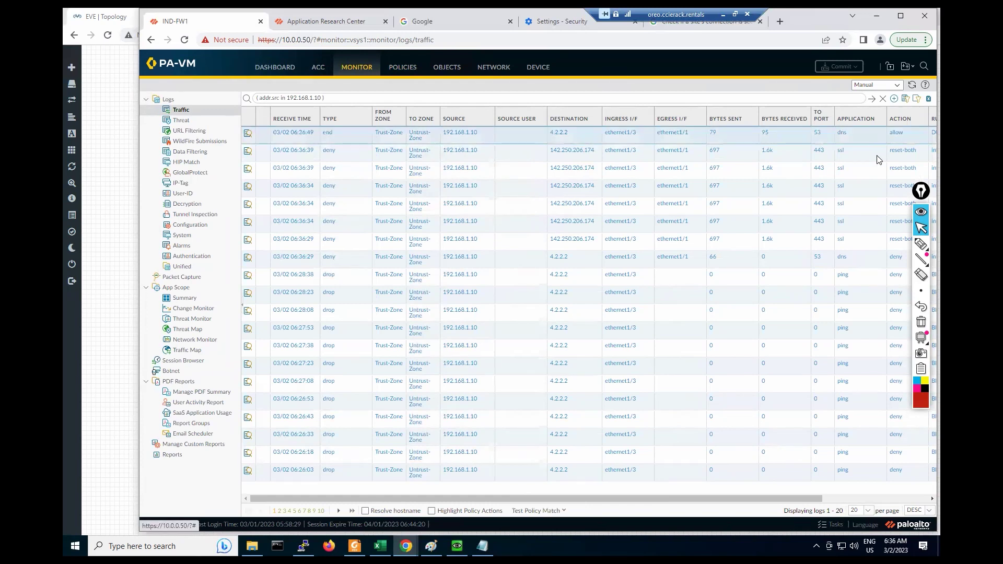
{"action": "left_click", "coordinate": [878, 159]}
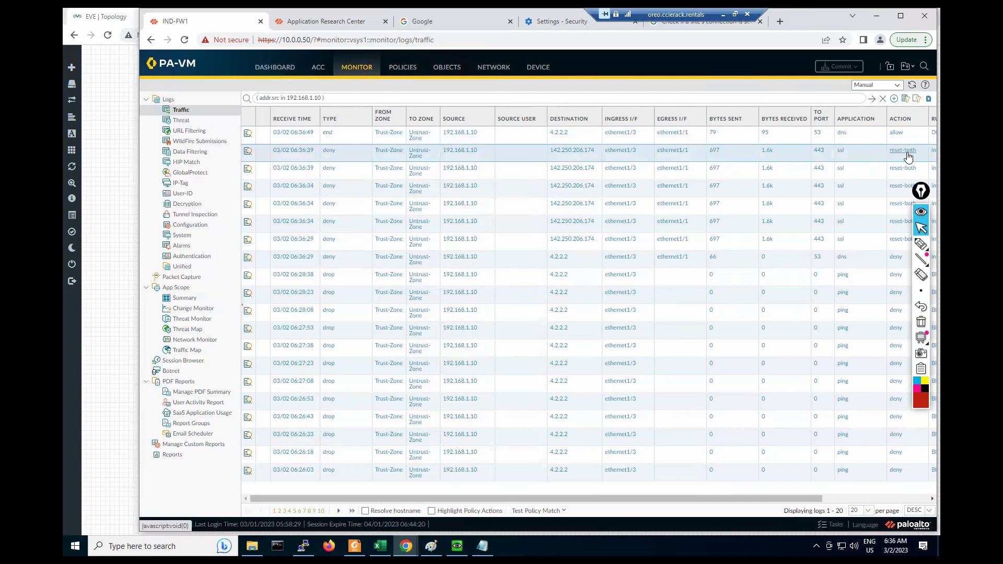
{"action": "left_click", "coordinate": [249, 154]}
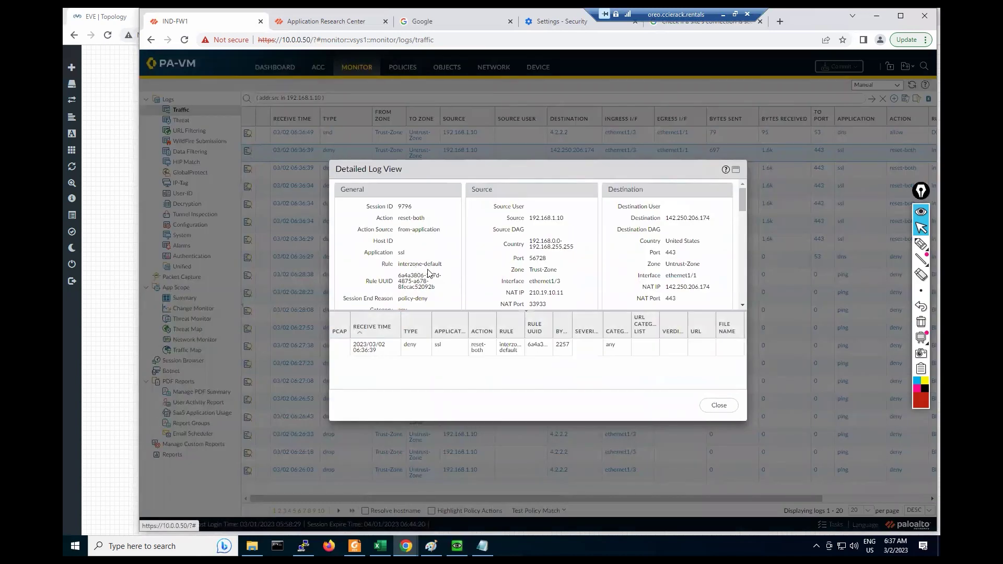
Step: Confirm interzone-default denied it, then scroll the log table right to the Rule column
{"action": "left_click_drag", "start_coordinate": [398, 300], "coordinate": [393, 270]}
{"action": "left_click", "coordinate": [432, 282]}
{"action": "scroll", "coordinate": [424, 302], "scroll_direction": "down", "scroll_amount": 1}
{"action": "scroll", "coordinate": [439, 270], "scroll_direction": "up", "scroll_amount": 2}
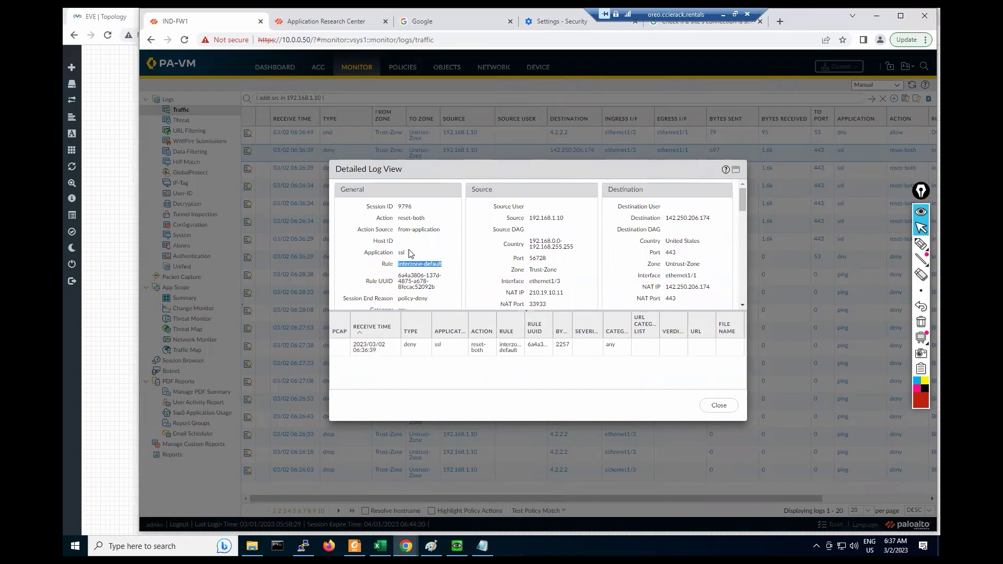
{"action": "left_click", "coordinate": [409, 253]}
{"action": "left_click", "coordinate": [731, 406]}
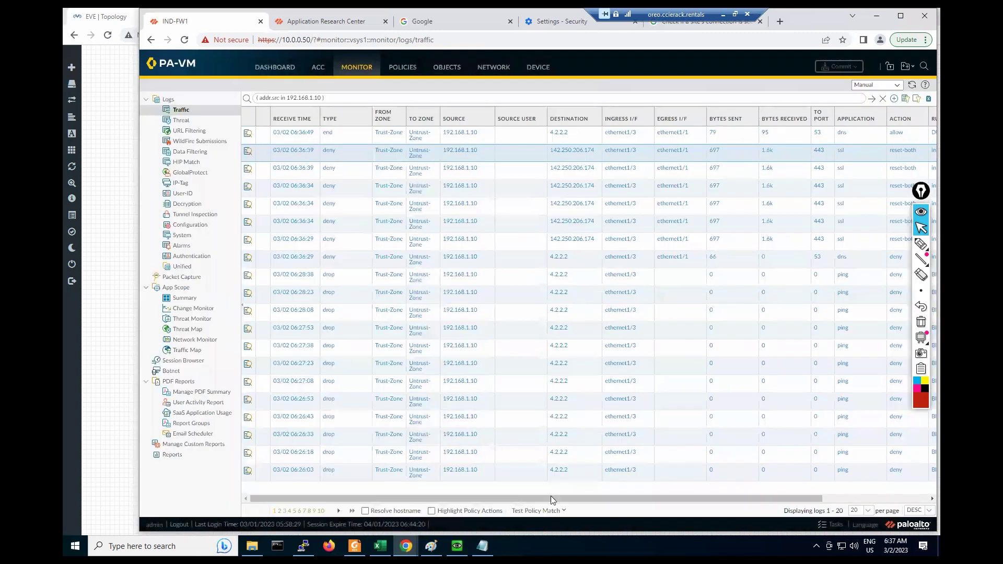
{"action": "left_click_drag", "start_coordinate": [555, 497], "coordinate": [661, 497]}
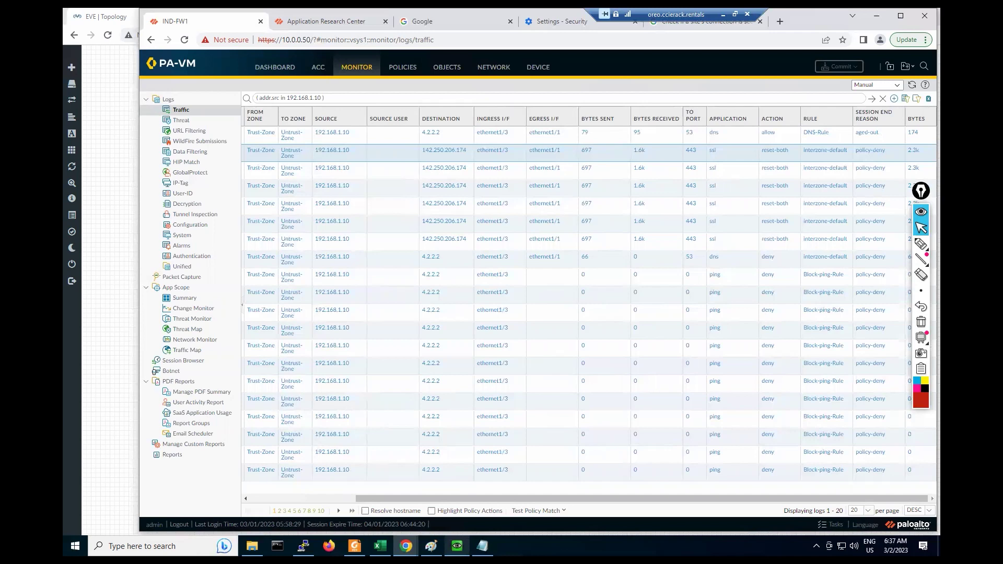
{"action": "left_click", "coordinate": [457, 546]}
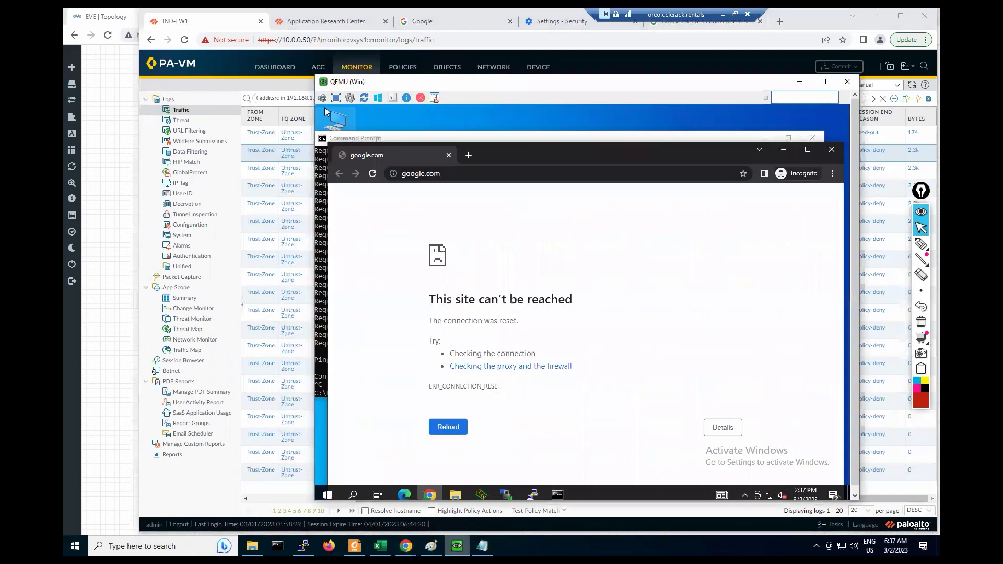
{"action": "left_click", "coordinate": [372, 173]}
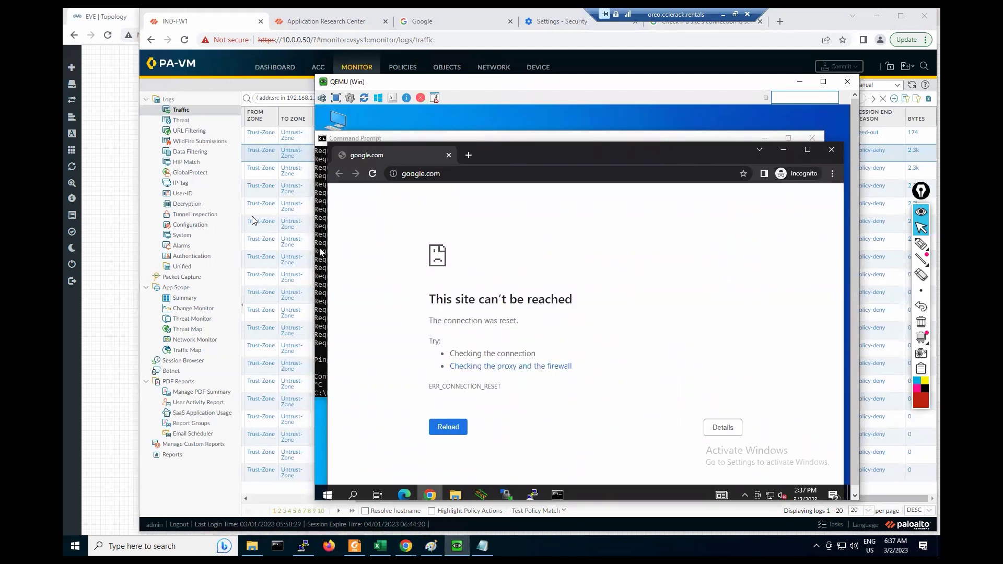
{"action": "left_click", "coordinate": [277, 164]}
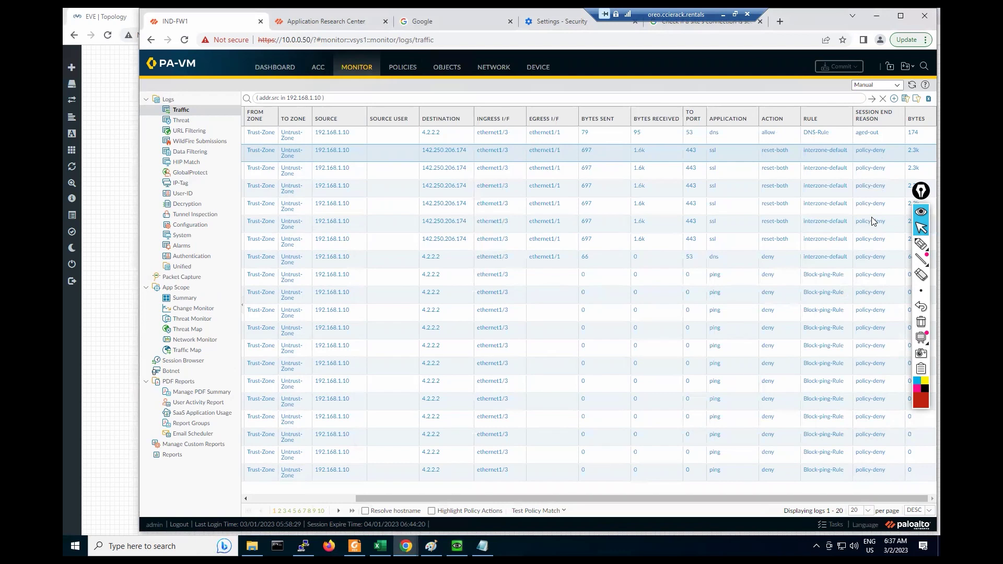
{"action": "left_click", "coordinate": [911, 86]}
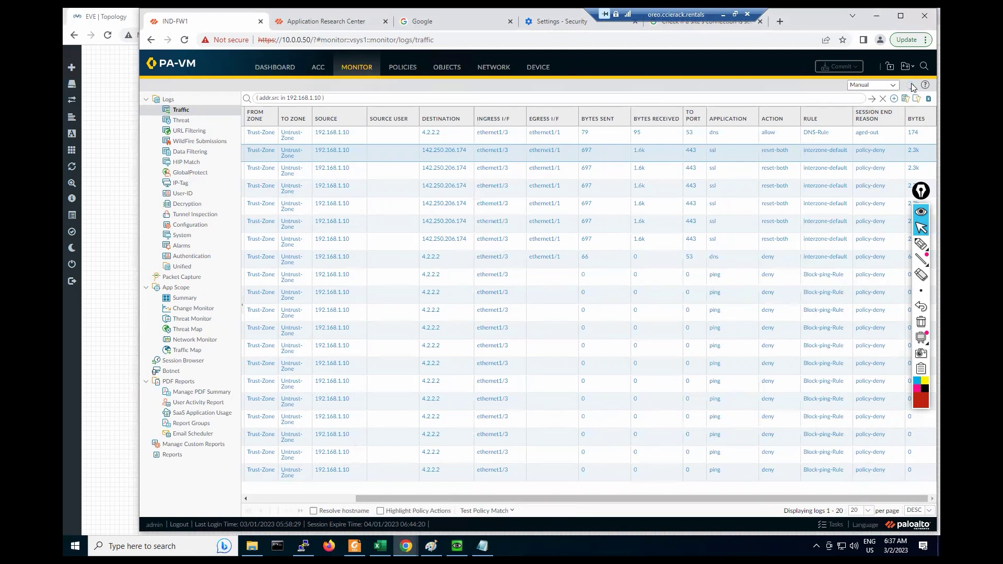
{"action": "left_click", "coordinate": [911, 86]}
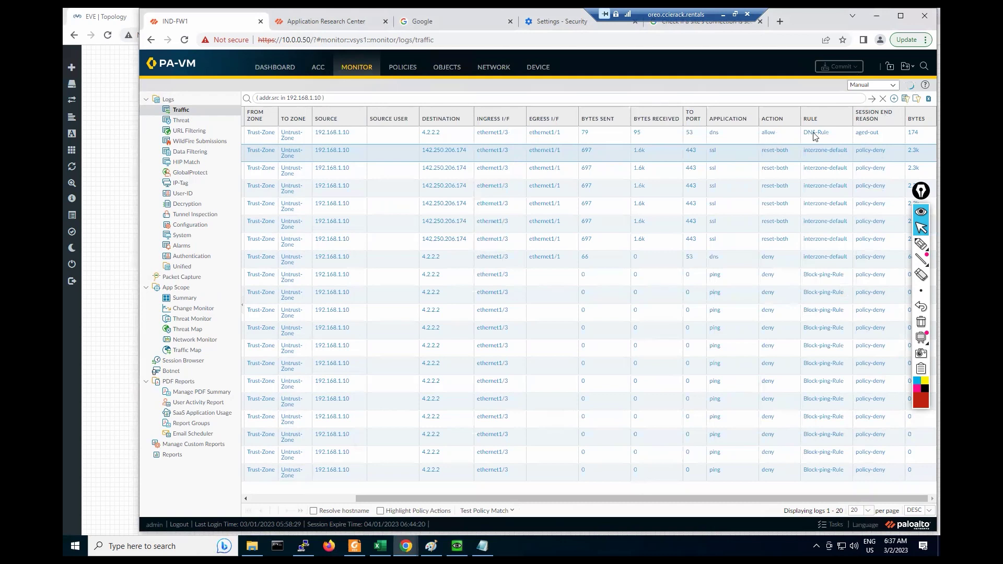
Step: In the Security rulebase, review DNS-Rule's settings and close them without changes
{"action": "left_click", "coordinate": [395, 71]}
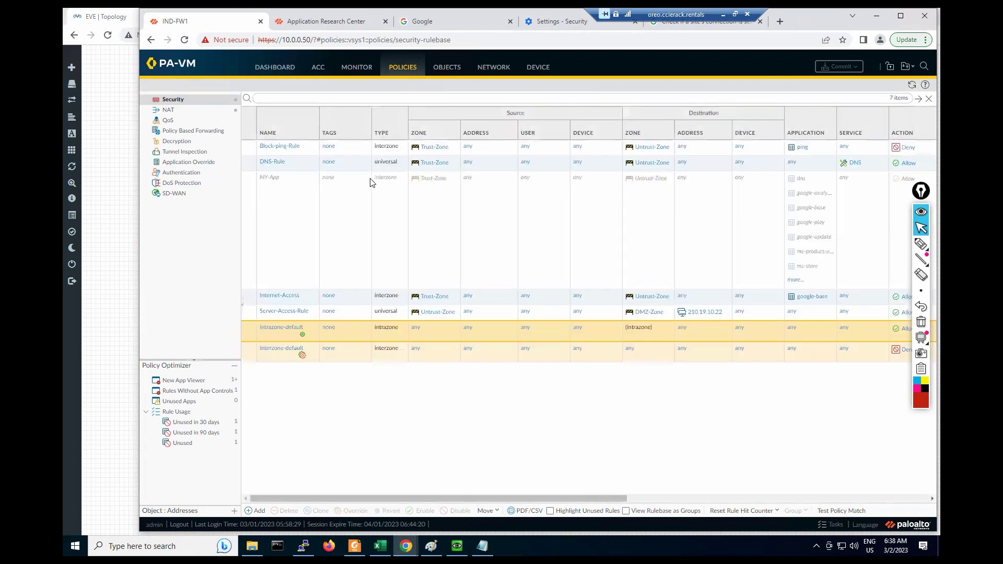
{"action": "left_click", "coordinate": [268, 163]}
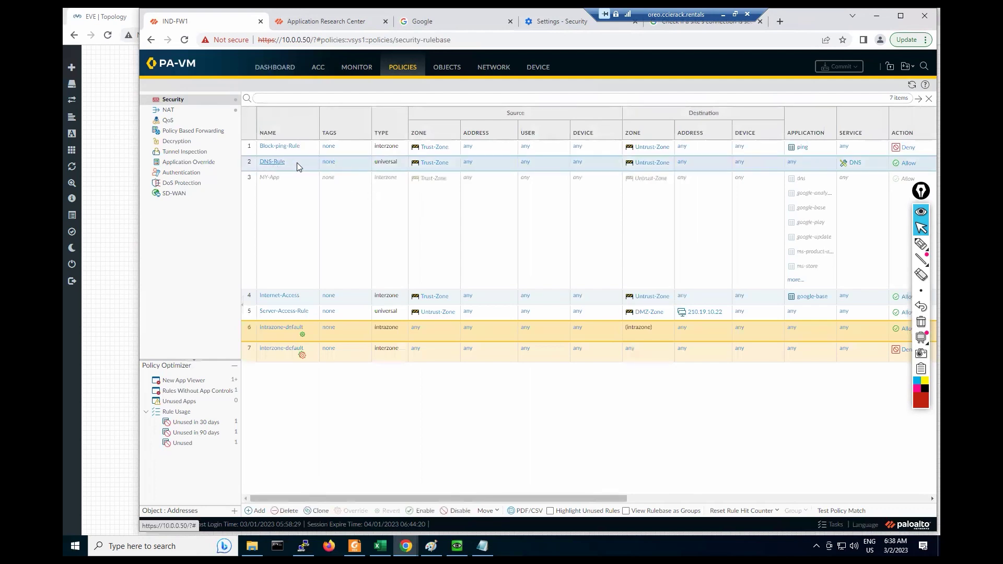
{"action": "double_click", "coordinate": [323, 168]}
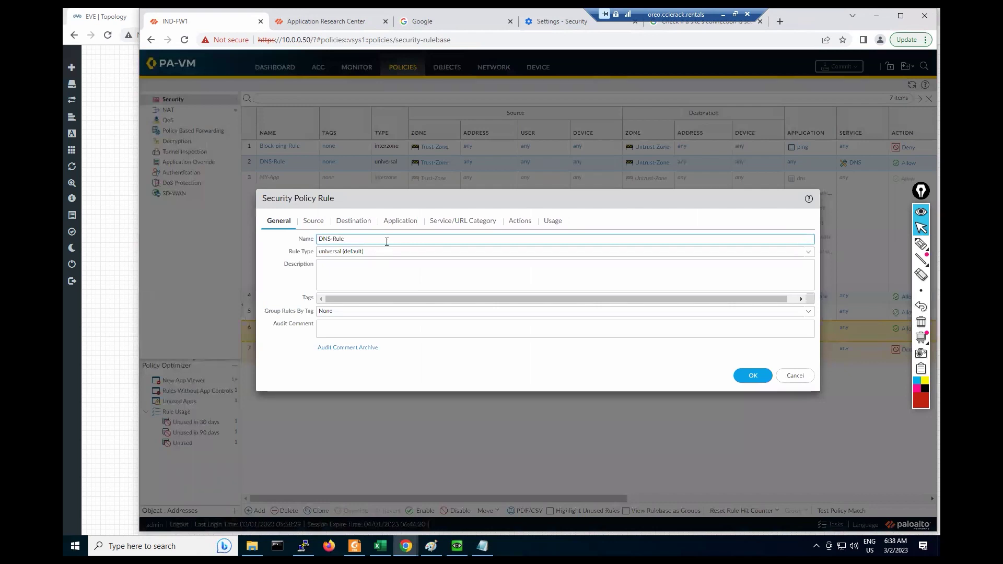
{"action": "left_click", "coordinate": [753, 376]}
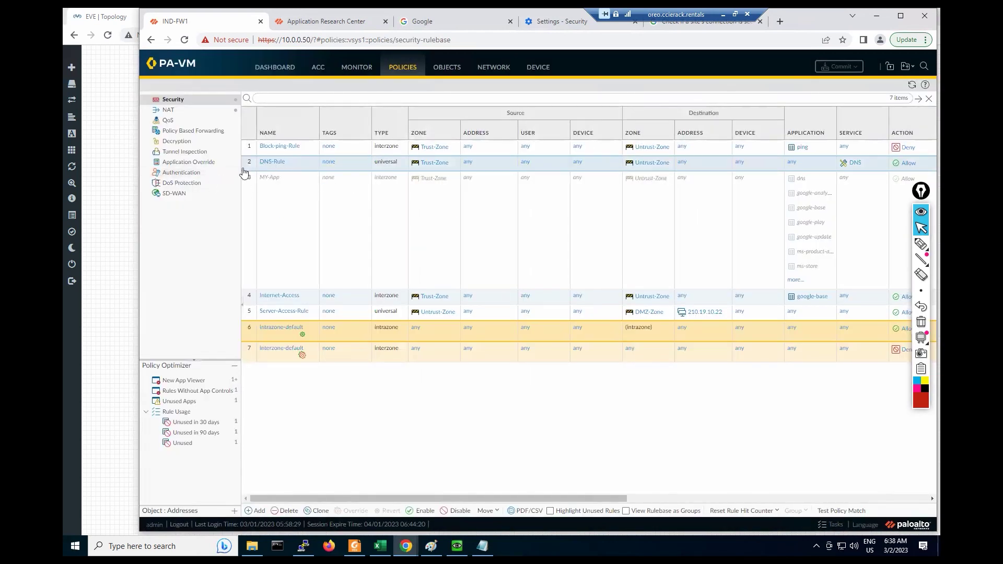
Step: Add ssl to the Internet-Access rule's applications alongside google-base and save
{"action": "left_click", "coordinate": [269, 296]}
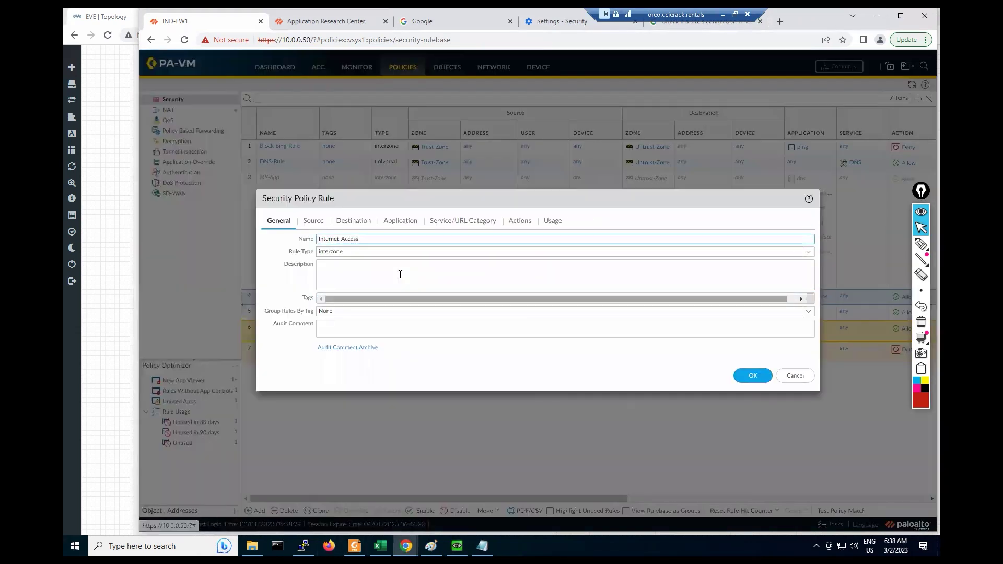
{"action": "left_click", "coordinate": [408, 230]}
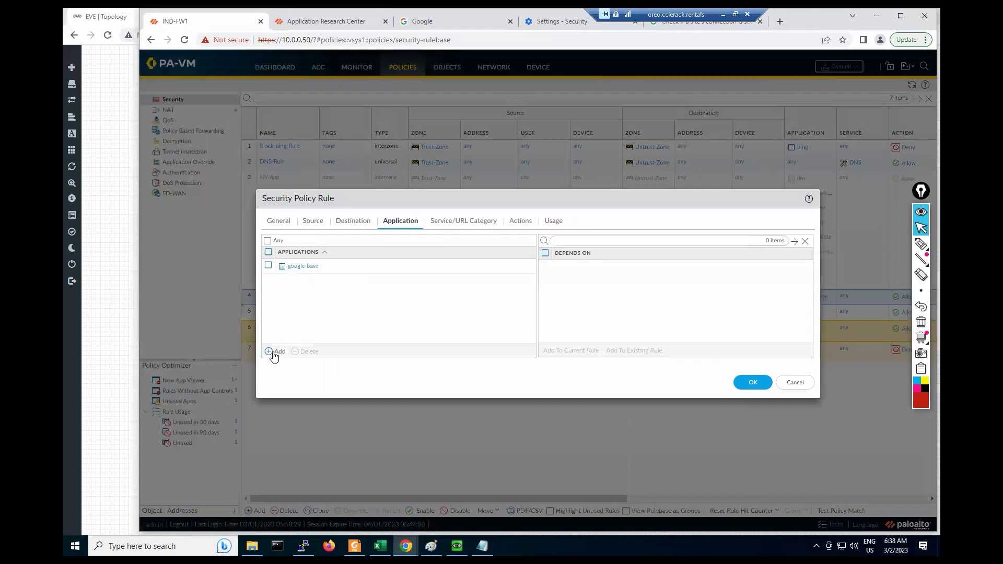
{"action": "left_click", "coordinate": [273, 353]}
{"action": "type", "text": "s"}
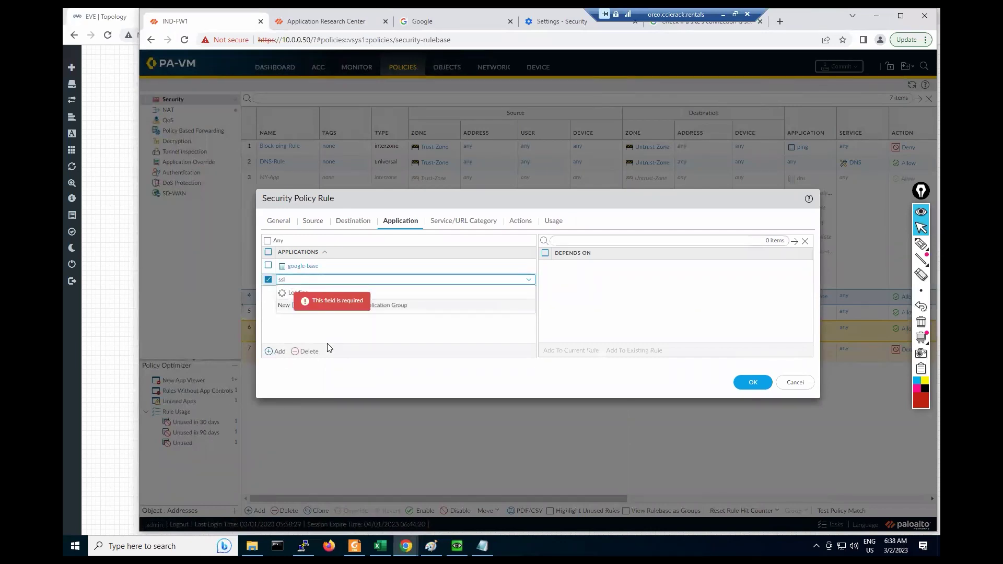
{"action": "type", "text": "sl"}
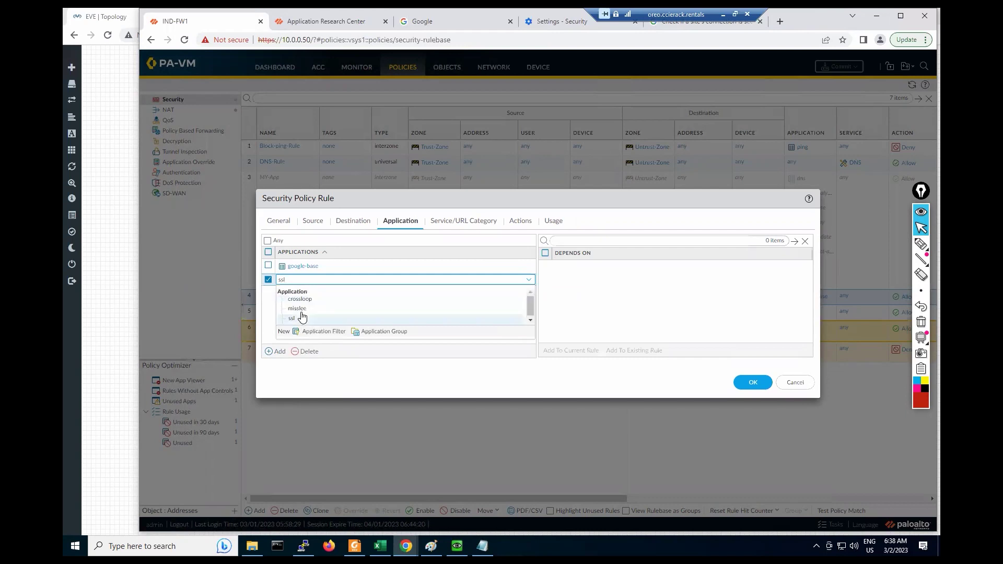
{"action": "left_click", "coordinate": [293, 320]}
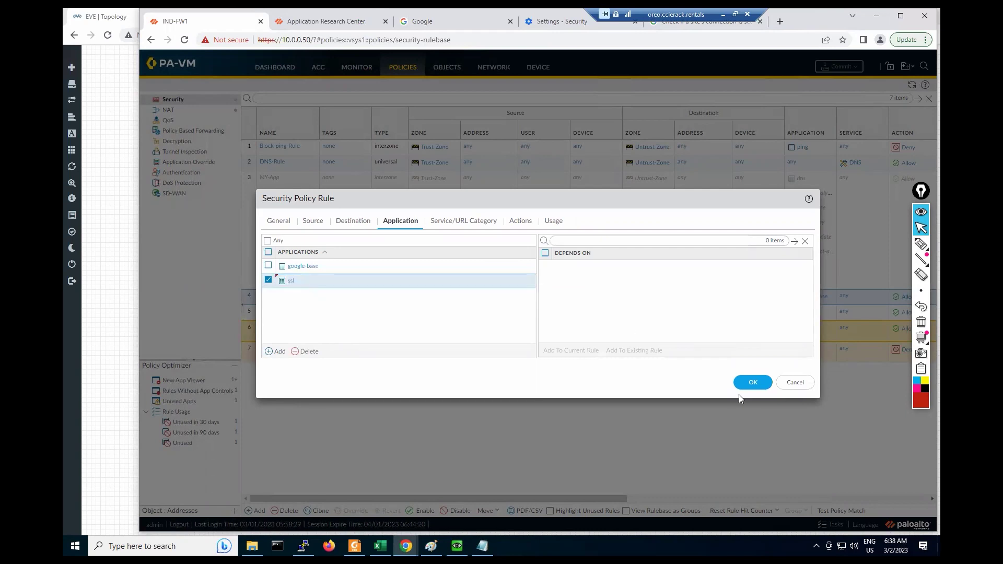
{"action": "left_click", "coordinate": [751, 385]}
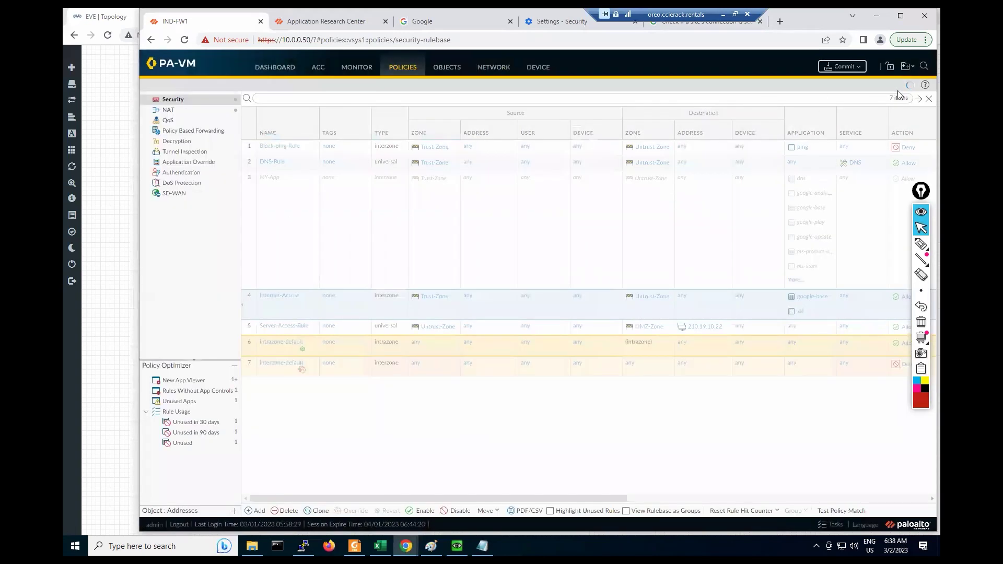
Step: Commit the Internet-Access ssl change, dismiss the commit windows, and open the Traffic logs
{"action": "left_click", "coordinate": [836, 67]}
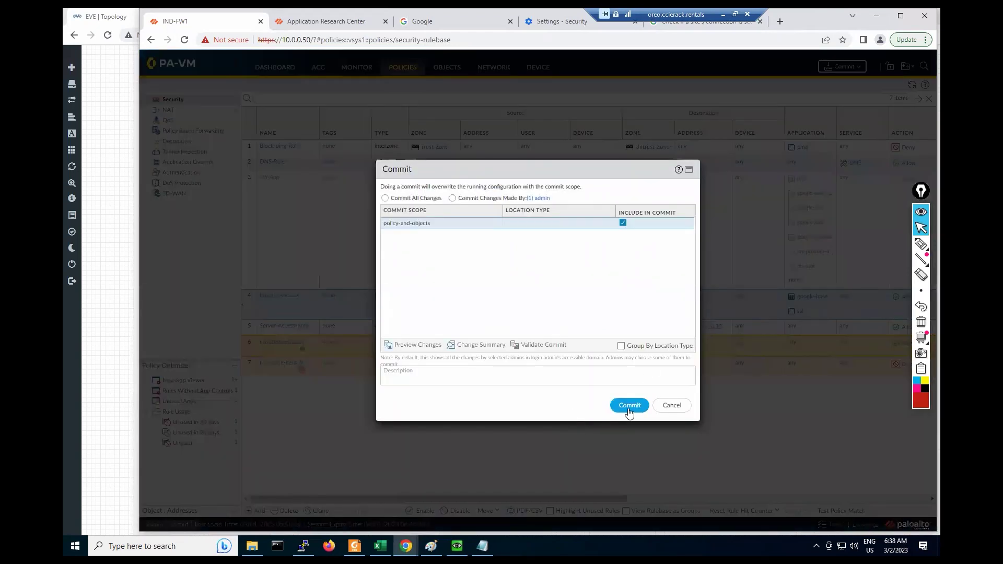
{"action": "left_click", "coordinate": [629, 411]}
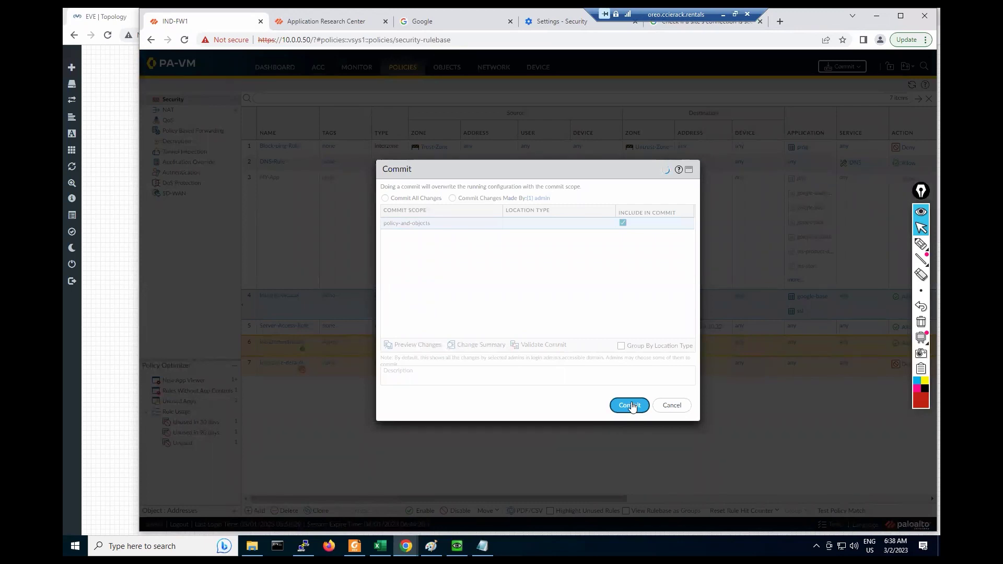
{"action": "left_click", "coordinate": [631, 405]}
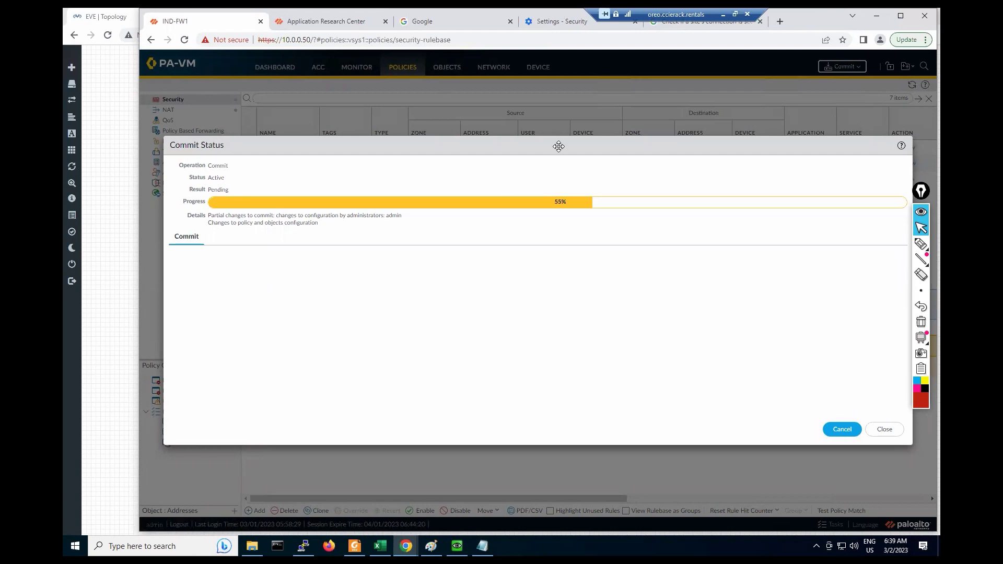
{"action": "left_click_drag", "start_coordinate": [559, 146], "coordinate": [534, 144]}
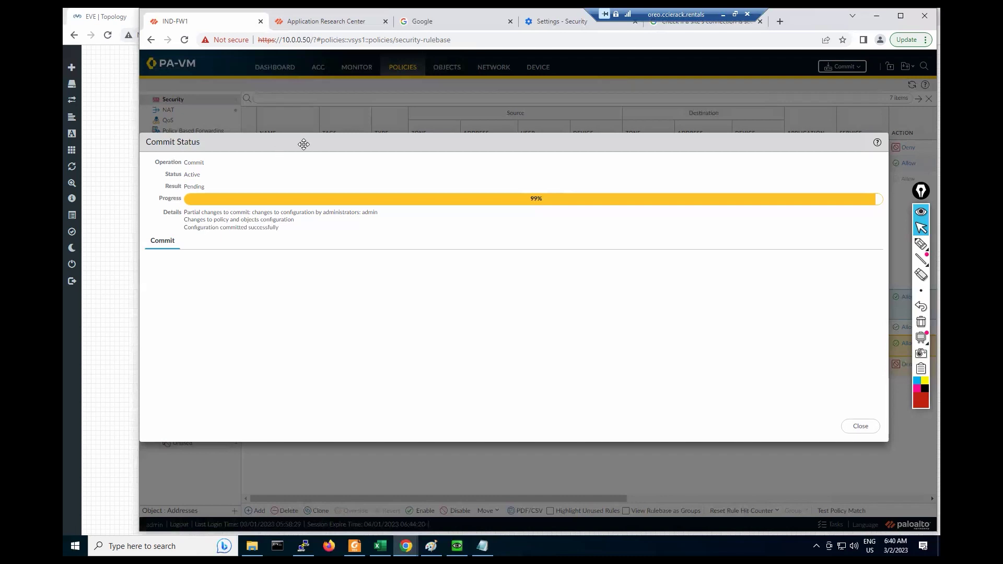
{"action": "left_click", "coordinate": [867, 430]}
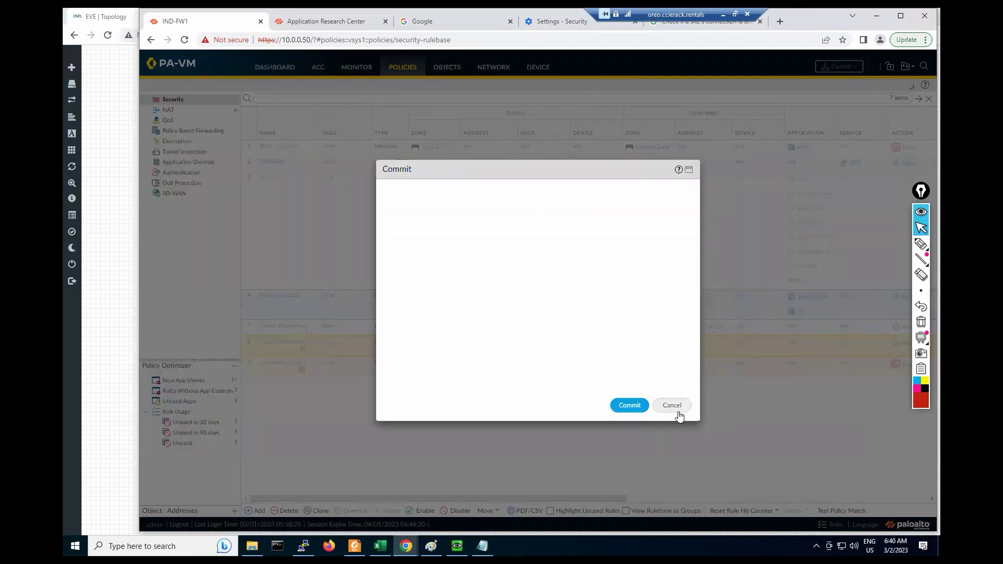
{"action": "left_click", "coordinate": [672, 406]}
{"action": "left_click", "coordinate": [351, 69]}
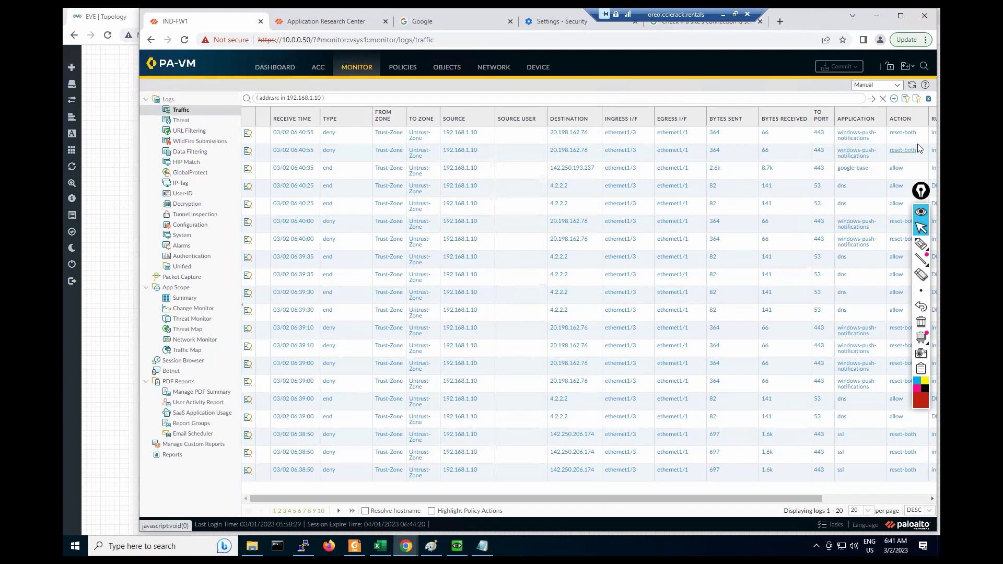
Step: Scroll the traffic log right to show the Rule and Session End Reason columns
{"action": "left_click_drag", "start_coordinate": [641, 497], "coordinate": [747, 497]}
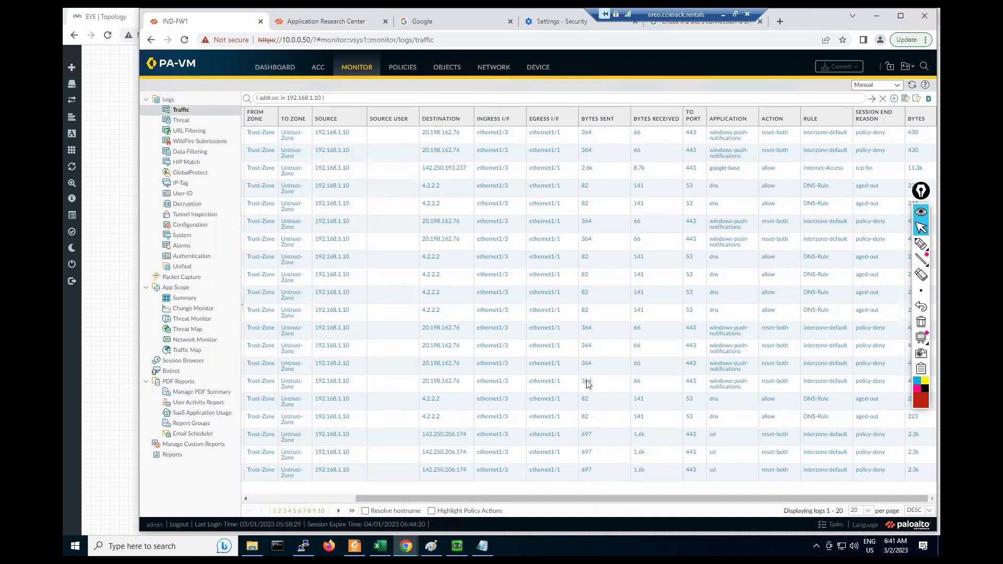
{"action": "mouse_move", "coordinate": [457, 546]}
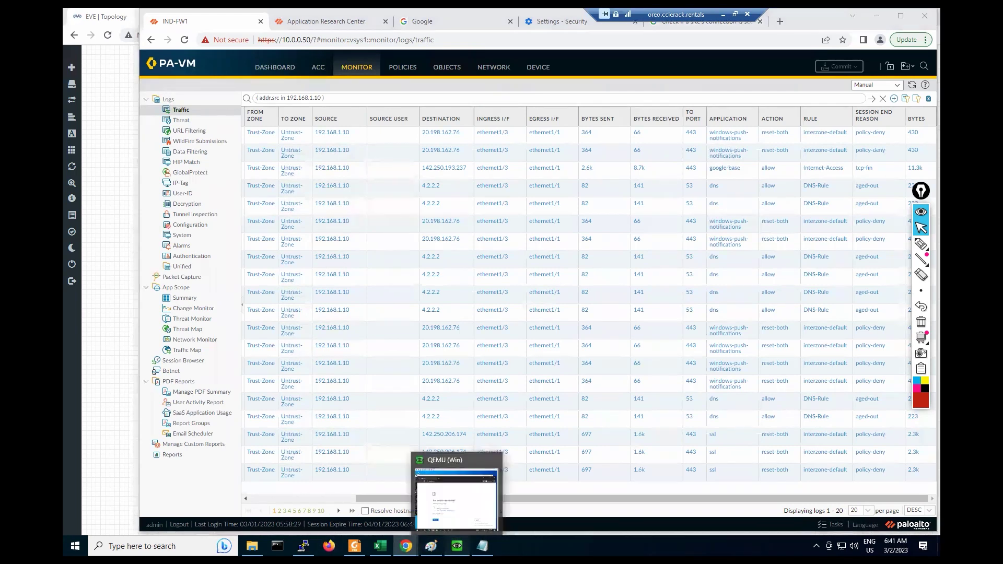
{"action": "left_click", "coordinate": [456, 499]}
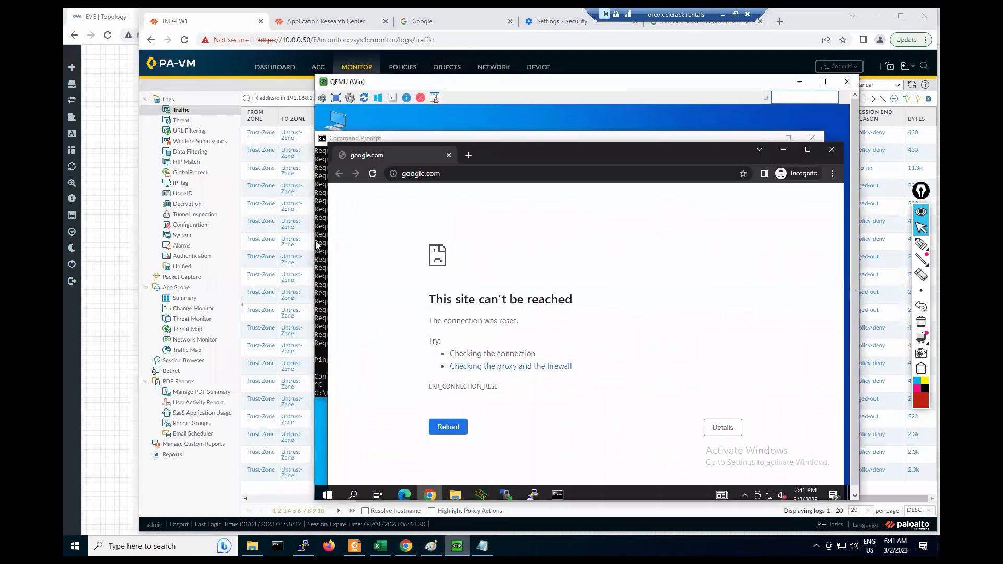
Step: Reload google.com, open Gmail in a new tab, then refresh the PA-VM traffic log
{"action": "left_click", "coordinate": [372, 175]}
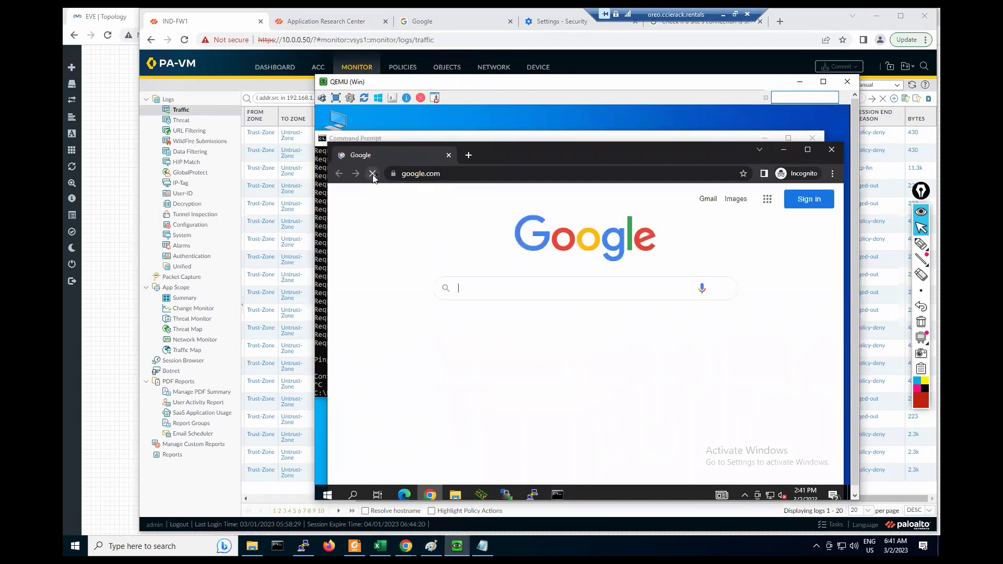
{"action": "right_click", "coordinate": [711, 202]}
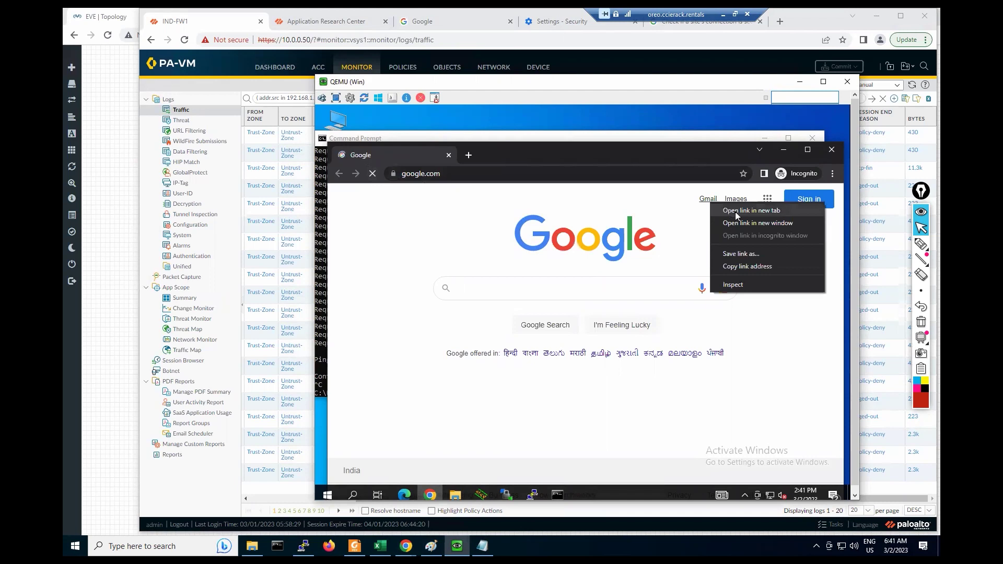
{"action": "left_click", "coordinate": [736, 212]}
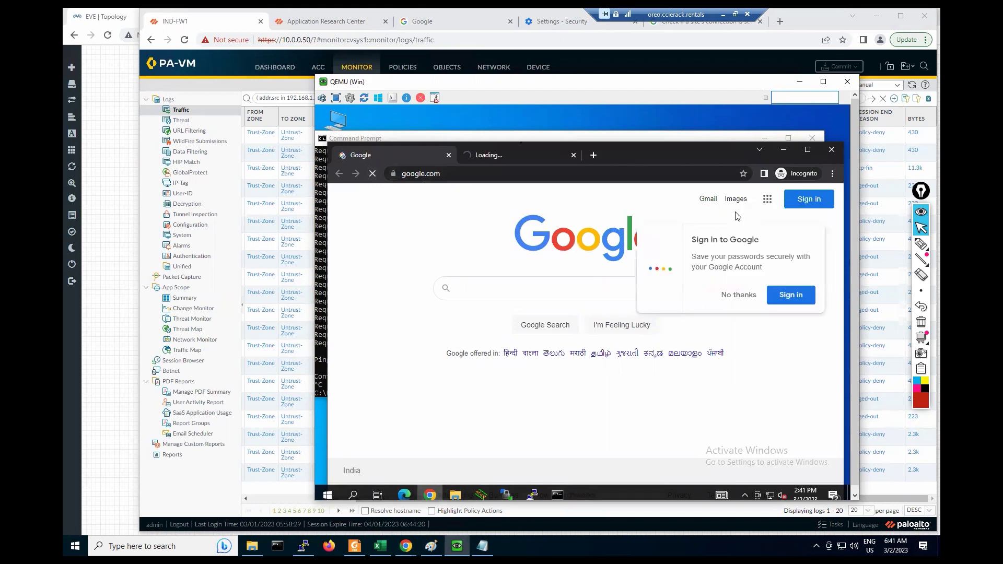
{"action": "left_click", "coordinate": [502, 156]}
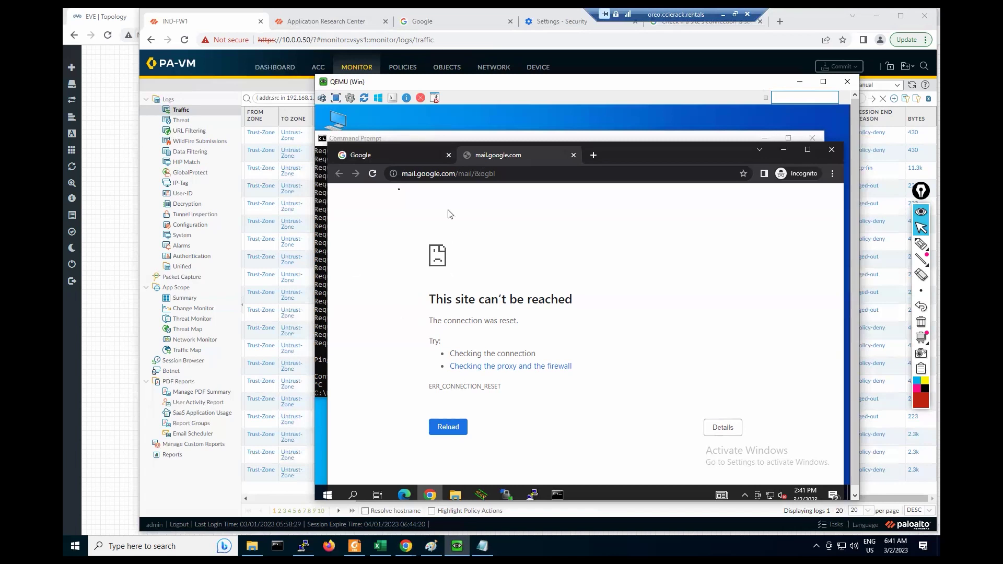
{"action": "left_click", "coordinate": [266, 121]}
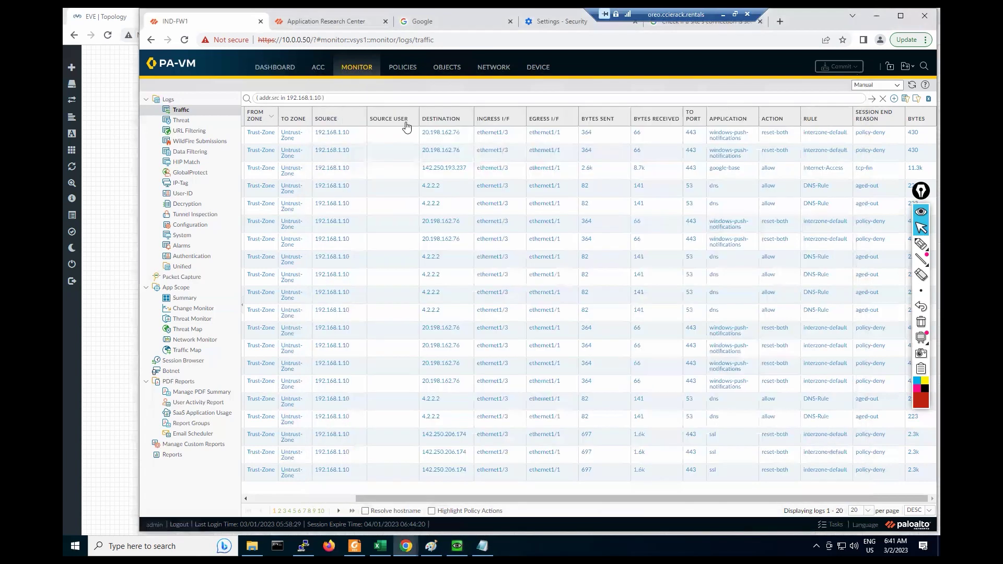
{"action": "left_click", "coordinate": [913, 86]}
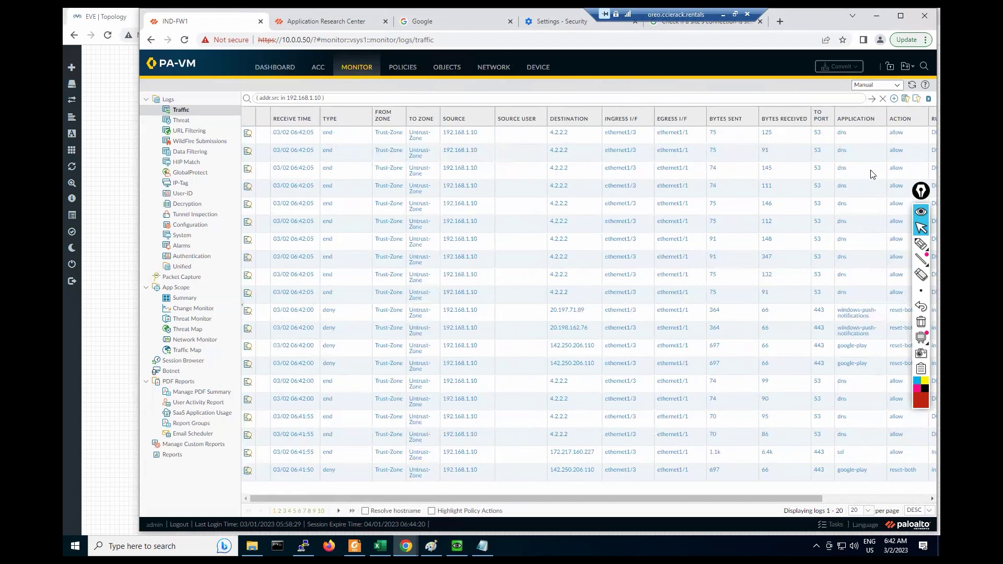
Step: Refresh the log, check the rule on a denied google-play entry, then return to Security policies
{"action": "left_click", "coordinate": [913, 85]}
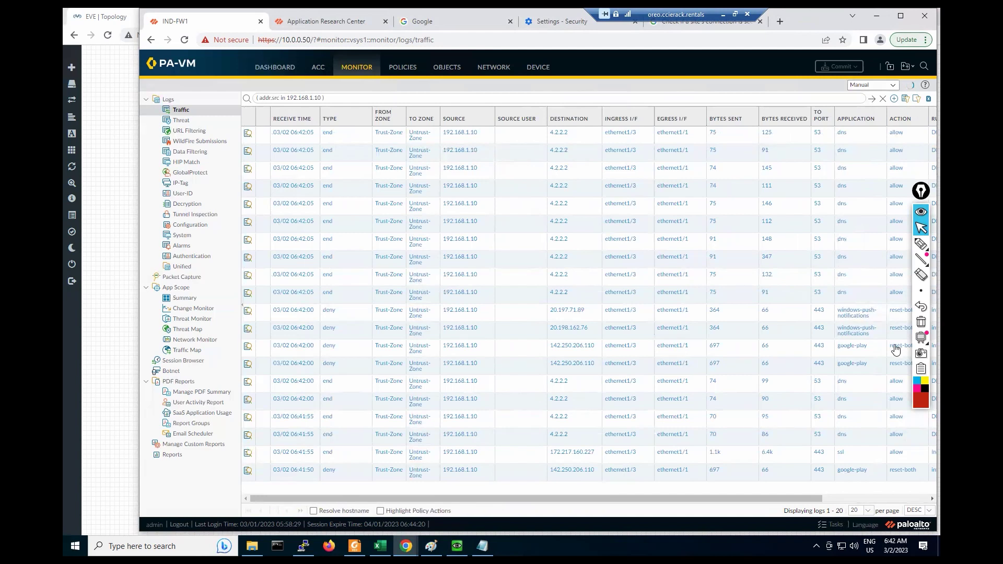
{"action": "left_click", "coordinate": [875, 157]}
{"action": "left_click_drag", "start_coordinate": [680, 498], "coordinate": [854, 506]}
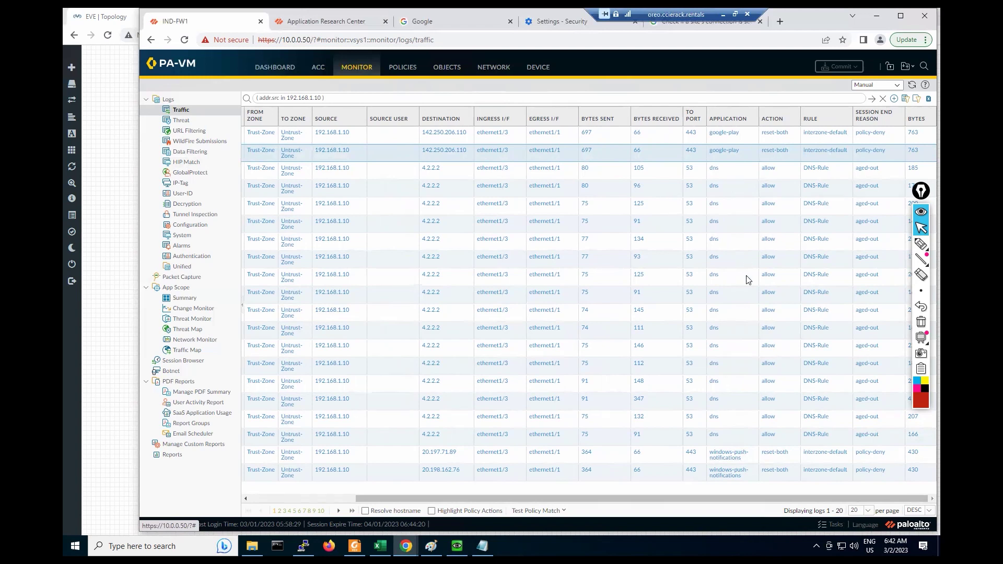
{"action": "left_click", "coordinate": [397, 71]}
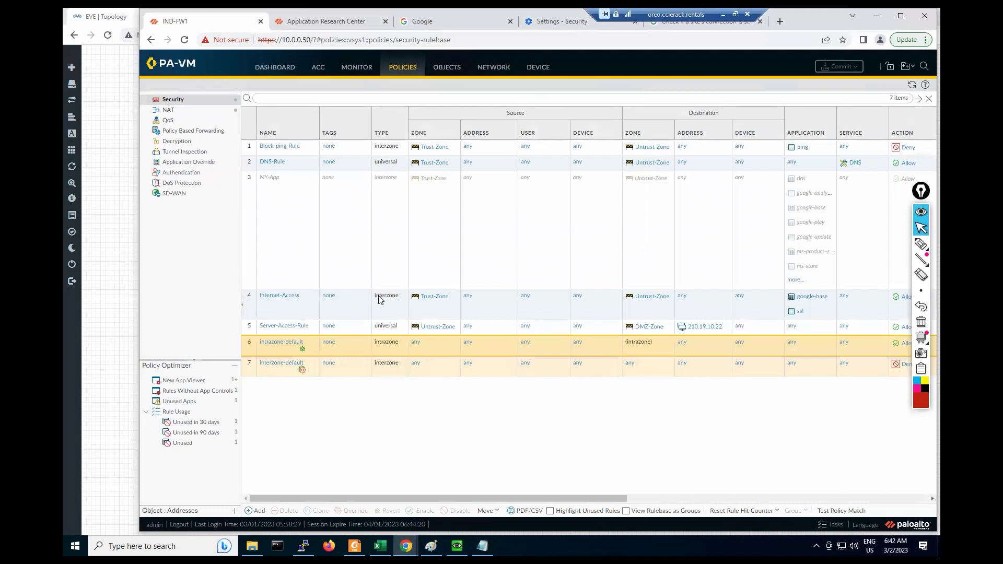
Step: Remove google-base and ssl from the Internet-Access rule's applications, leaving any
{"action": "left_click", "coordinate": [275, 300]}
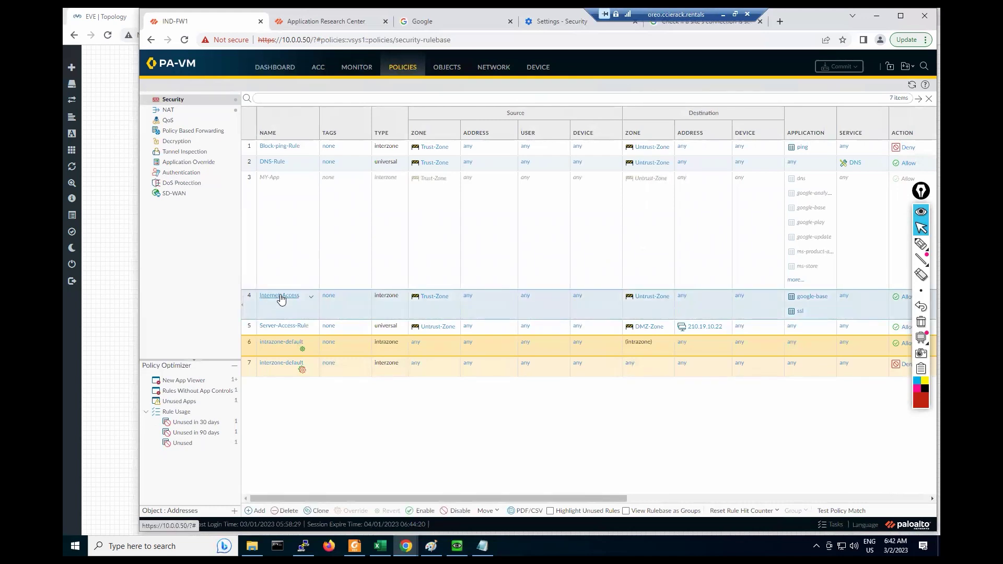
{"action": "left_click", "coordinate": [281, 296]}
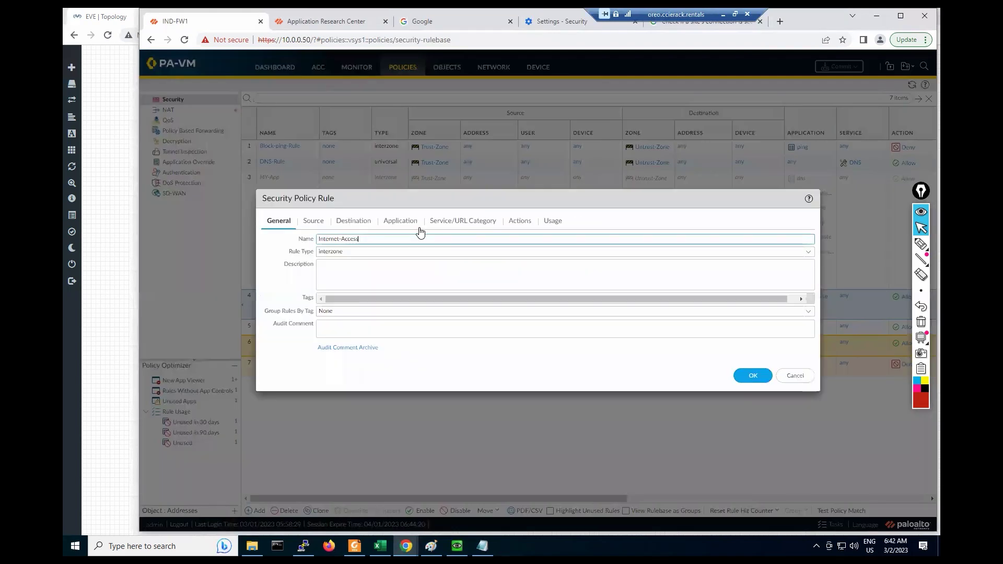
{"action": "left_click", "coordinate": [417, 222]}
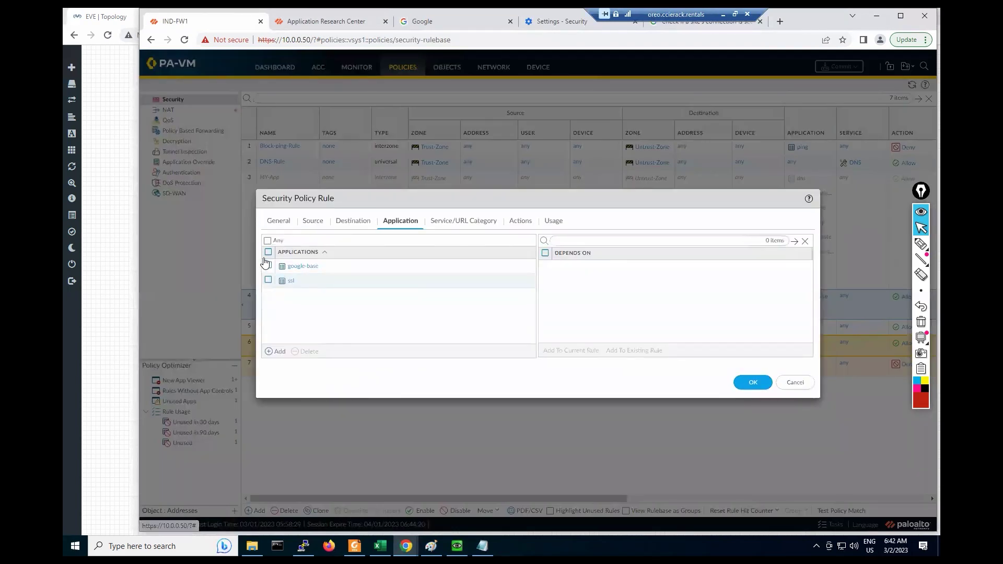
{"action": "left_click", "coordinate": [268, 251]}
{"action": "left_click", "coordinate": [306, 351]}
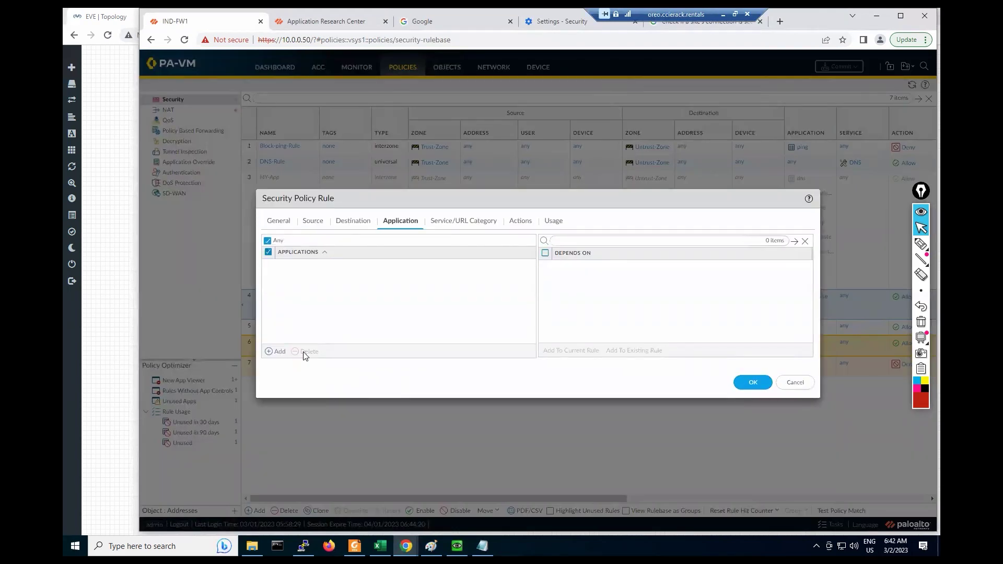
Step: Restrict Internet-Access to services service-http and service-https, and save the rule
{"action": "left_click", "coordinate": [450, 224]}
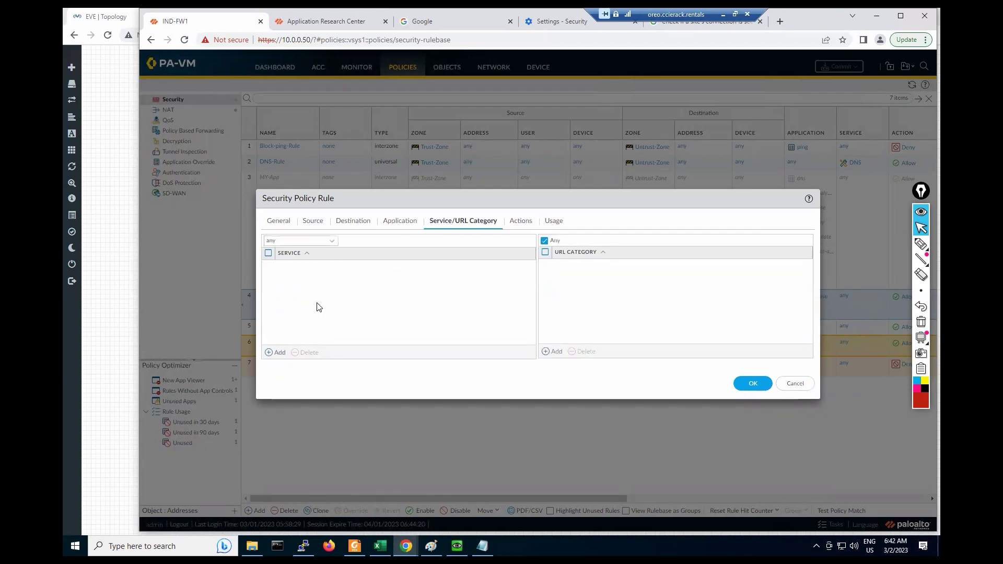
{"action": "left_click", "coordinate": [275, 352]}
{"action": "left_click", "coordinate": [306, 288]}
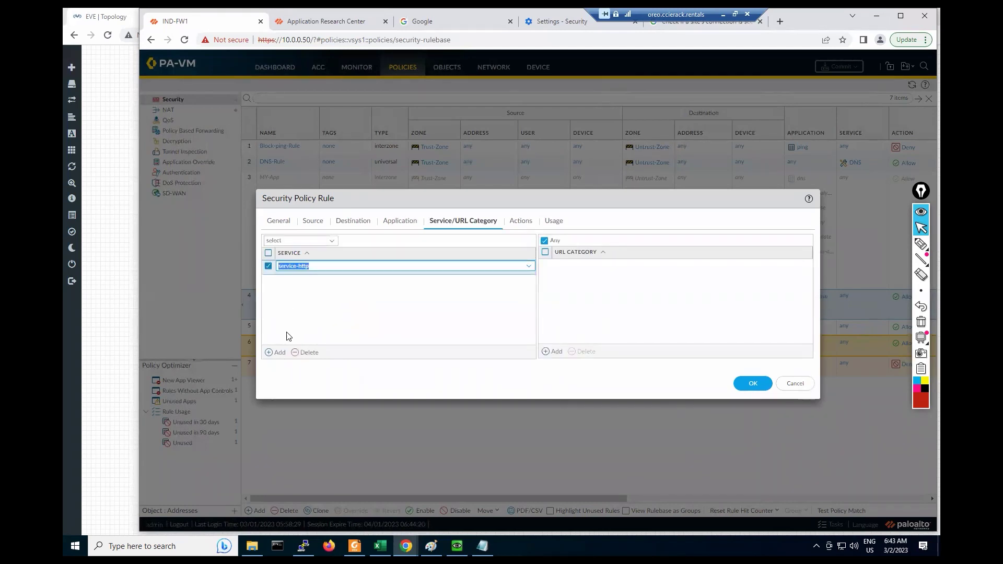
{"action": "left_click", "coordinate": [274, 352]}
{"action": "left_click", "coordinate": [315, 312]}
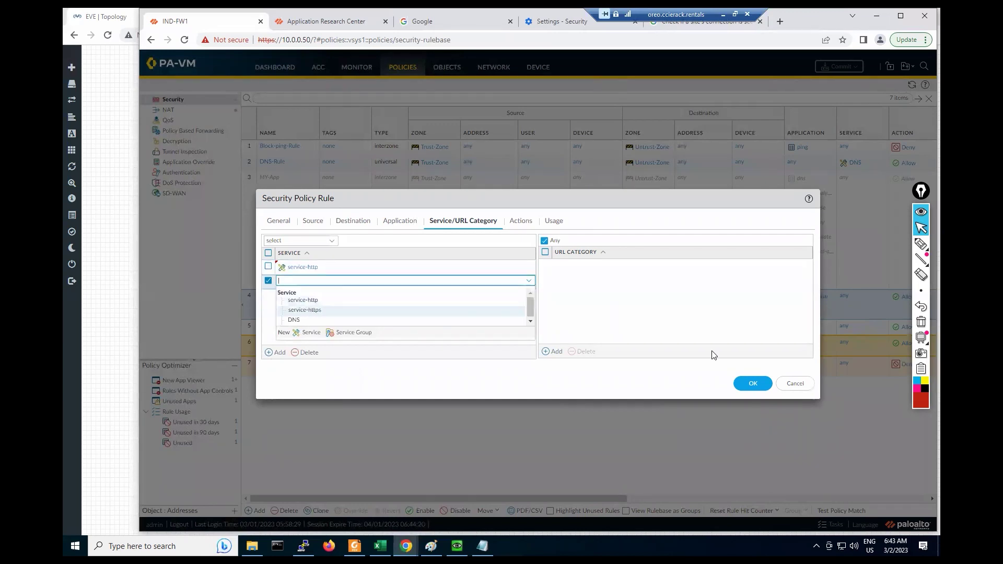
{"action": "left_click", "coordinate": [751, 384]}
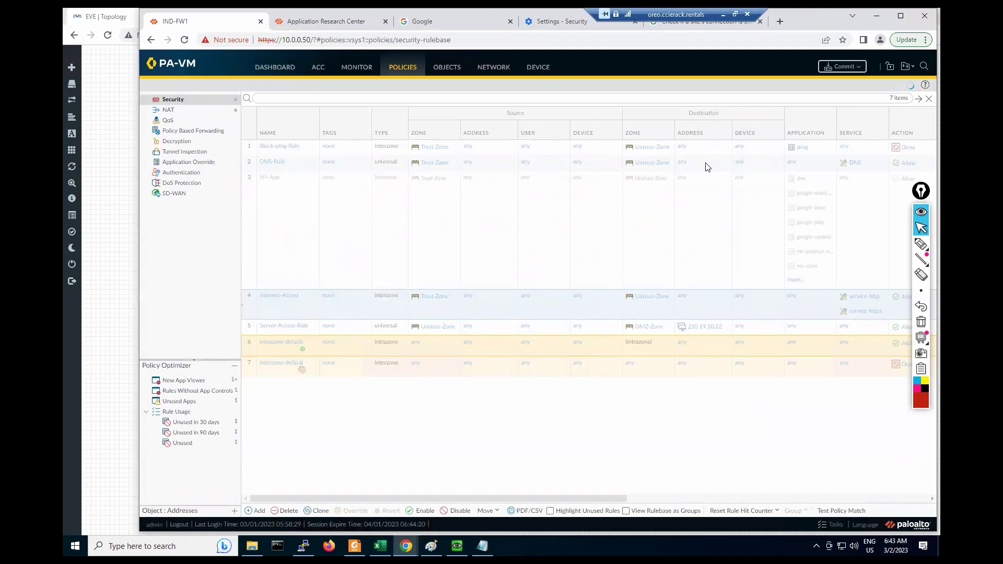
Step: Commit the Internet-Access service changes and close the successful Commit Status report
{"action": "left_click", "coordinate": [847, 70]}
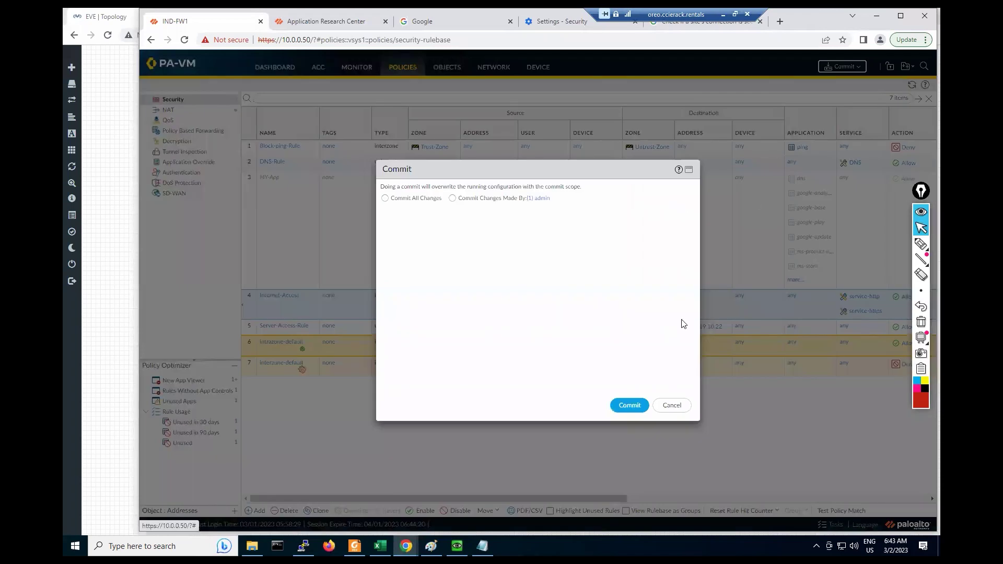
{"action": "left_click", "coordinate": [630, 406]}
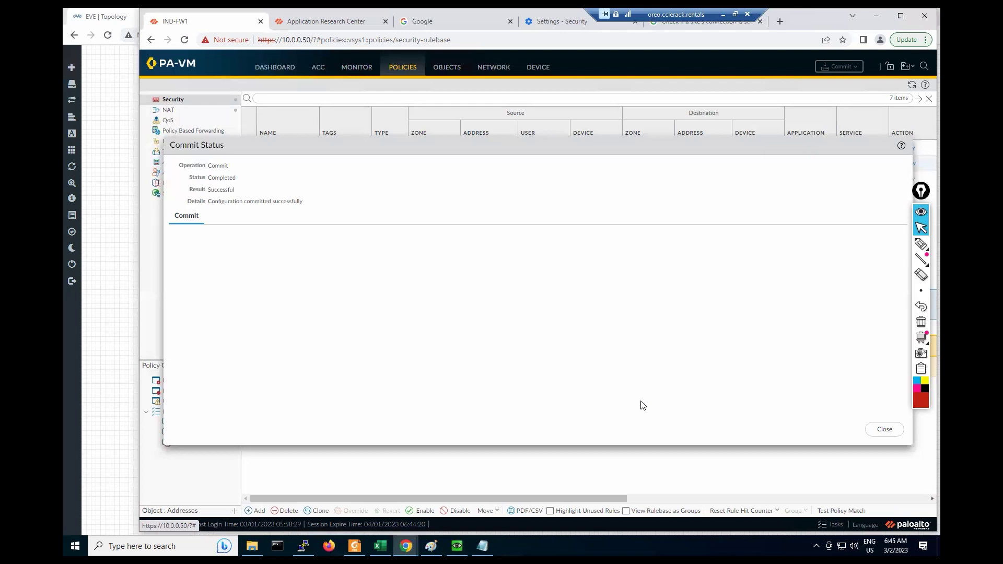
{"action": "left_click", "coordinate": [871, 432]}
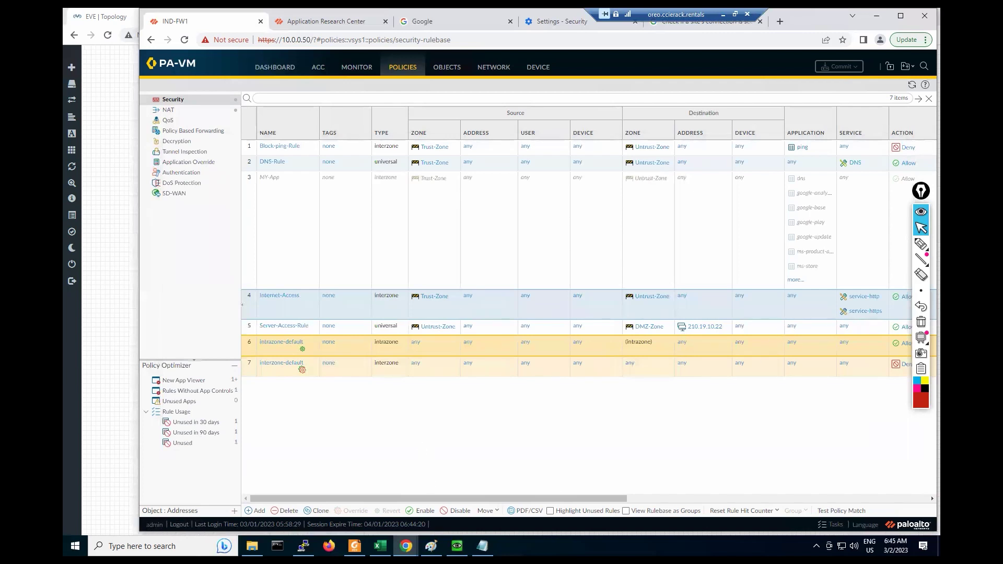
Step: On the client VM, retry the Gmail tab and search Google for 'eicar' in a new incognito tab
{"action": "left_click", "coordinate": [406, 546]}
{"action": "left_click", "coordinate": [457, 546]}
{"action": "left_click", "coordinate": [372, 173]}
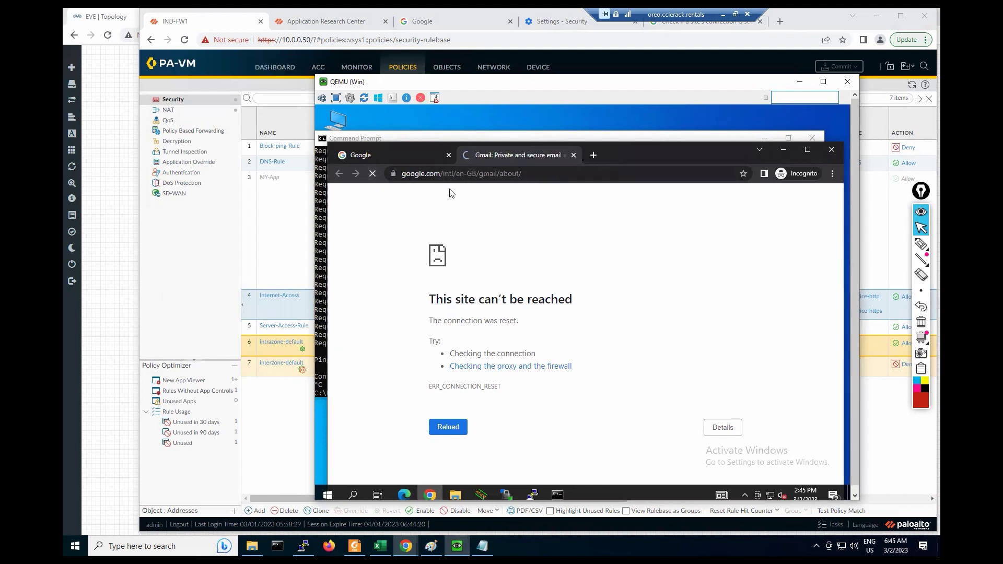
{"action": "left_click", "coordinate": [592, 156]}
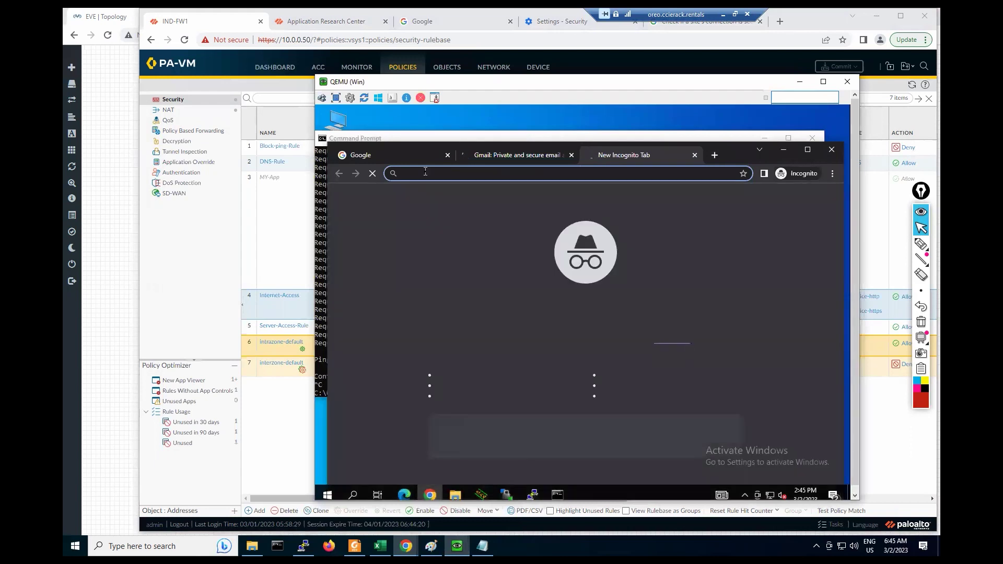
{"action": "type", "text": "eicar"}
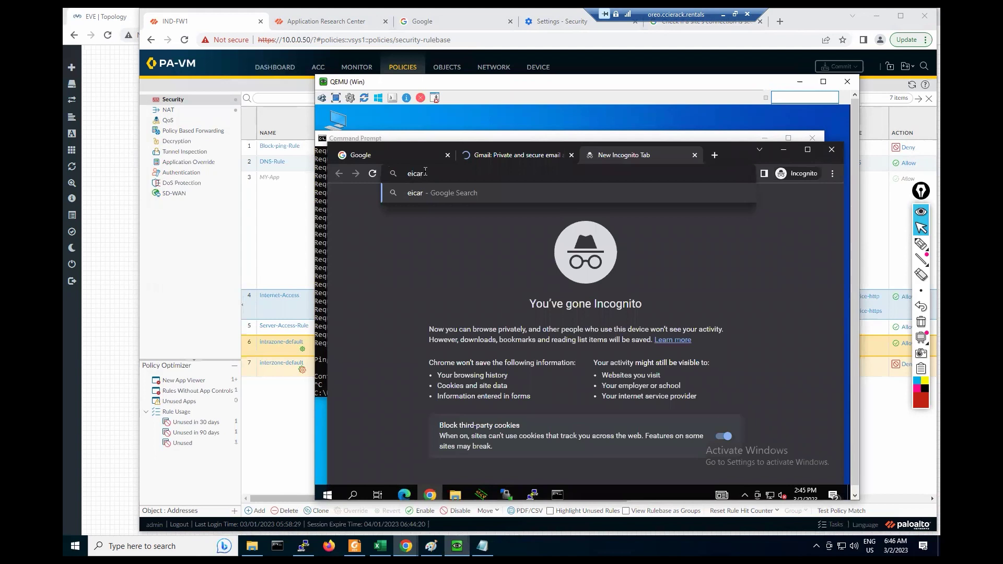
{"action": "type", "text": "."}
{"action": "key", "text": "BackSpace"}
{"action": "key", "text": "Return"}
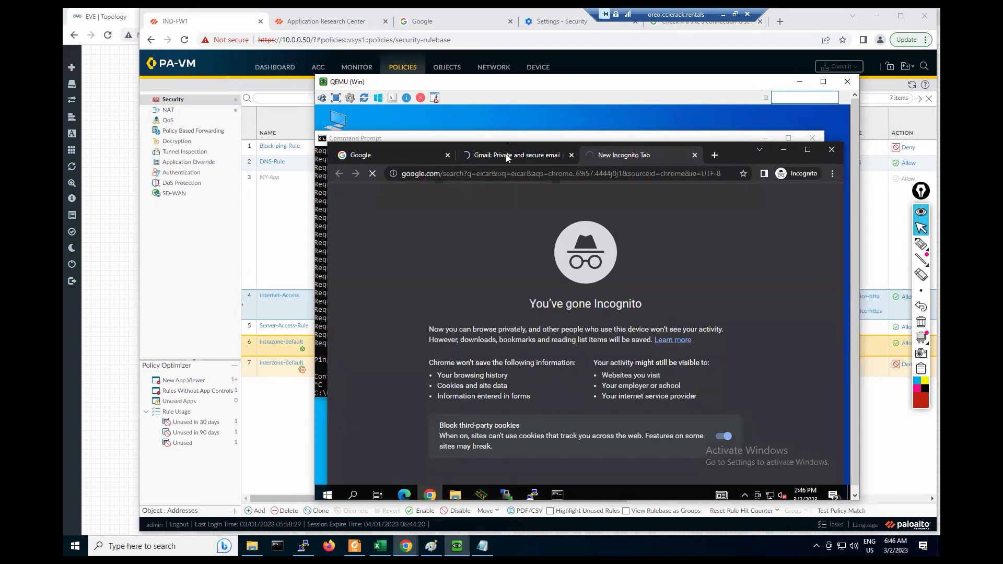
{"action": "left_click", "coordinate": [501, 158]}
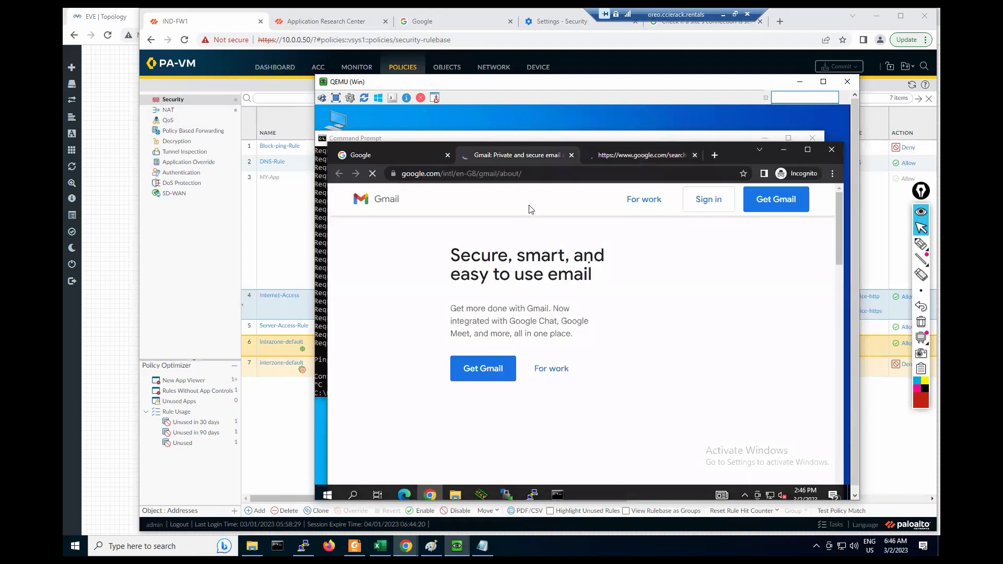
{"action": "left_click", "coordinate": [617, 158]}
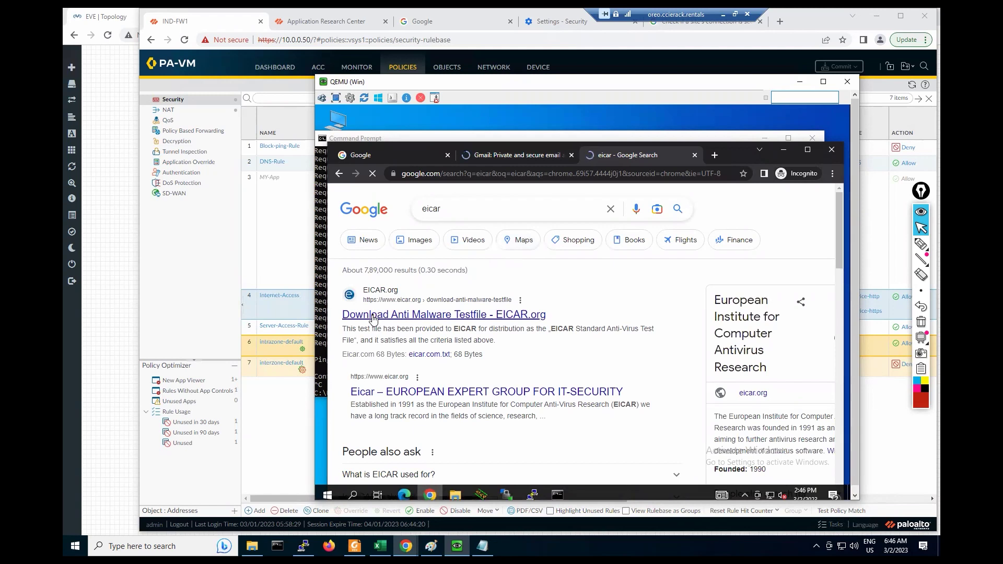
Step: Open the EICAR anti-malware test file page and dismiss its cookie notice
{"action": "left_click", "coordinate": [374, 317]}
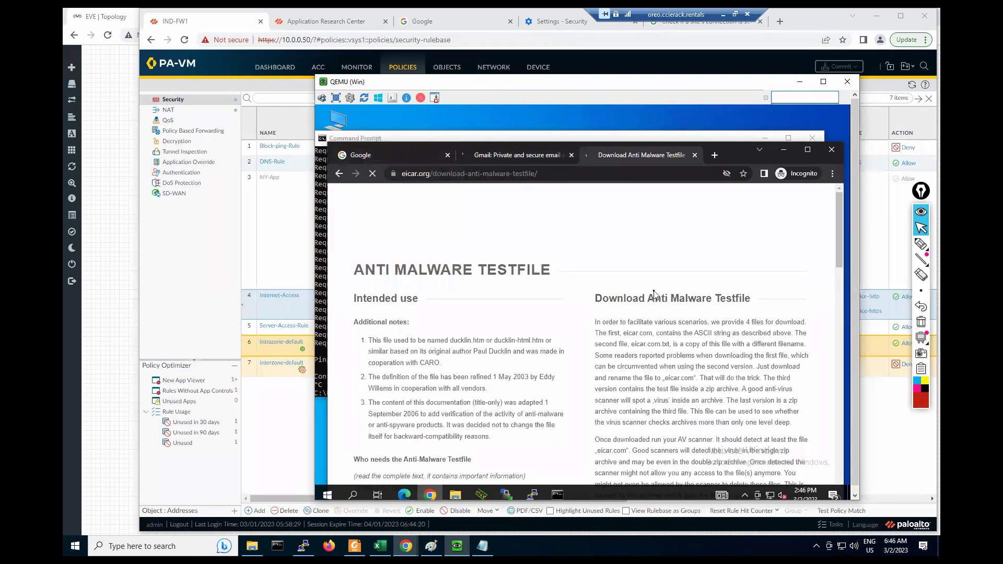
{"action": "scroll", "coordinate": [699, 316], "scroll_direction": "down", "scroll_amount": 2}
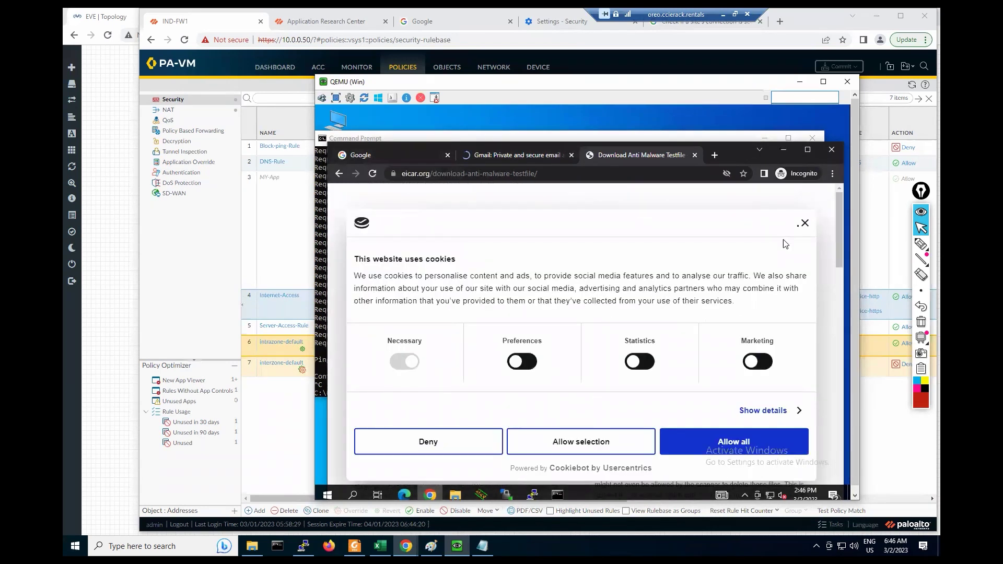
{"action": "left_click", "coordinate": [805, 224]}
{"action": "left_click_drag", "start_coordinate": [842, 223], "coordinate": [844, 313]}
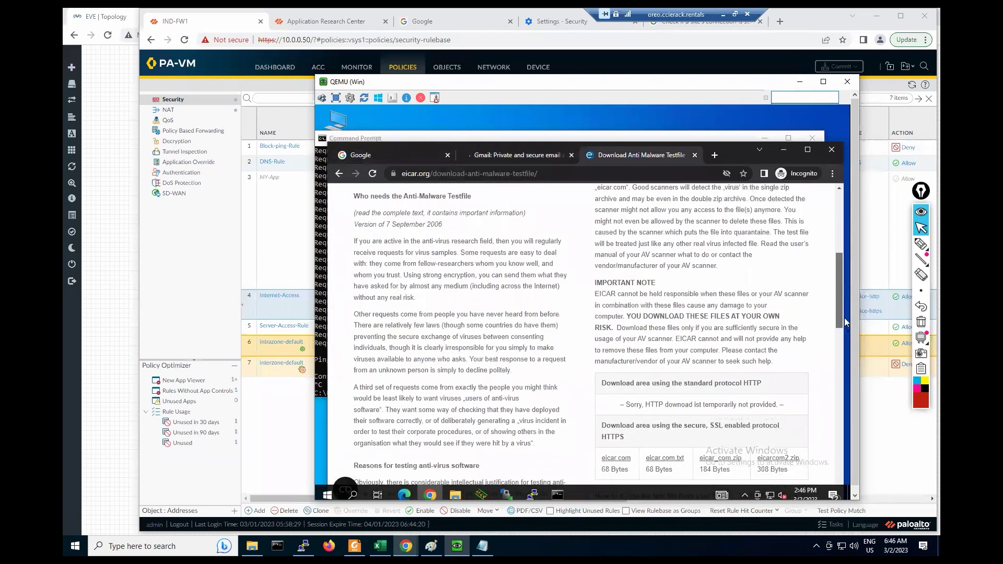
{"action": "scroll", "coordinate": [844, 318], "scroll_direction": "down", "scroll_amount": 4}
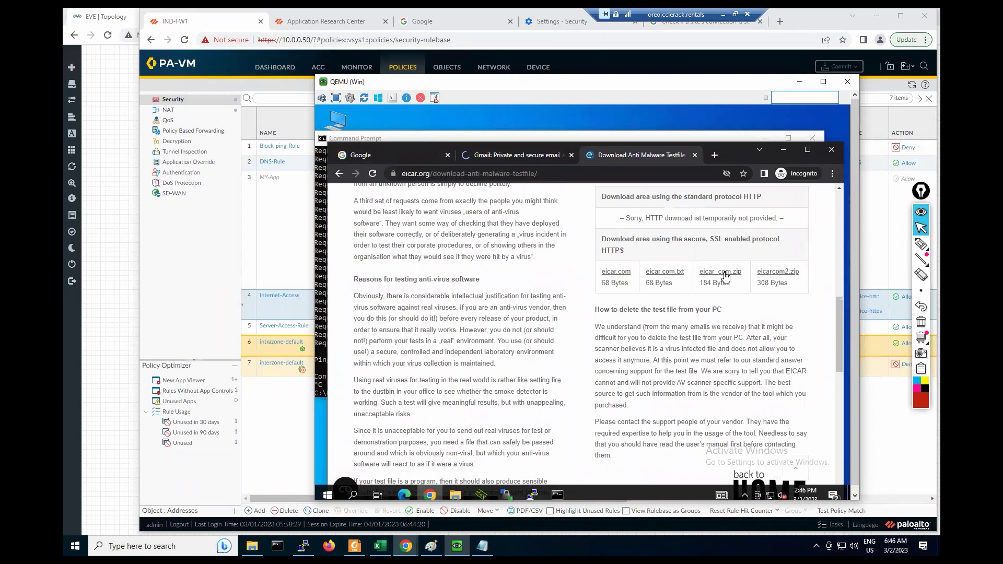
Step: Try the eicar_com.zip, eicar.com.txt and eicar.com test files, returning to the download page each time
{"action": "left_click", "coordinate": [725, 277]}
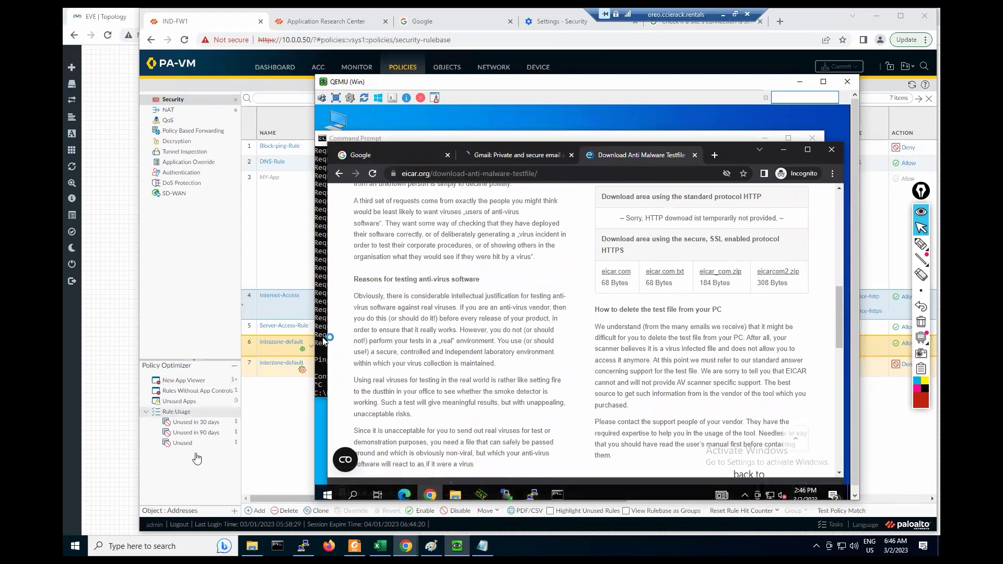
{"action": "left_click", "coordinate": [659, 276]}
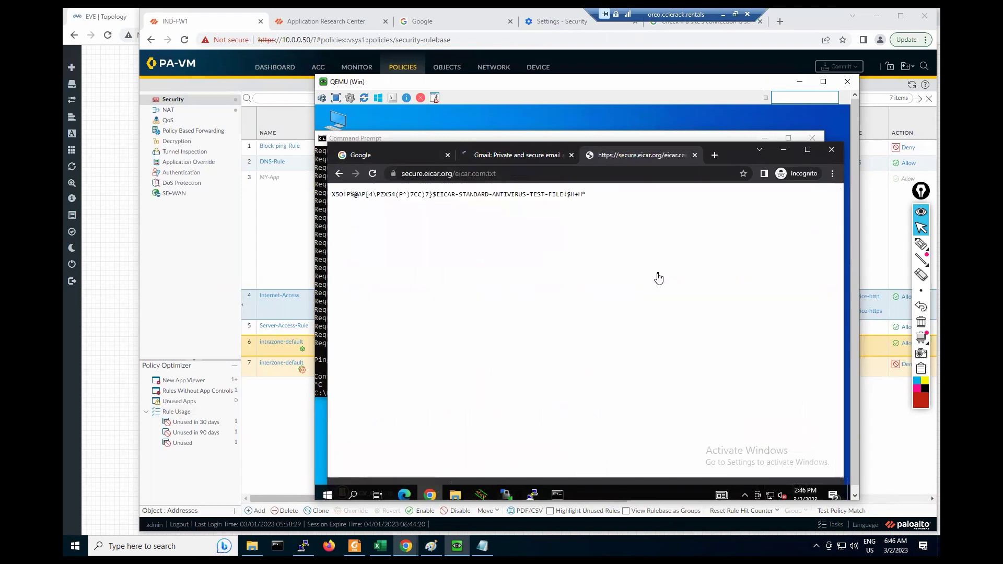
{"action": "left_click", "coordinate": [339, 176]}
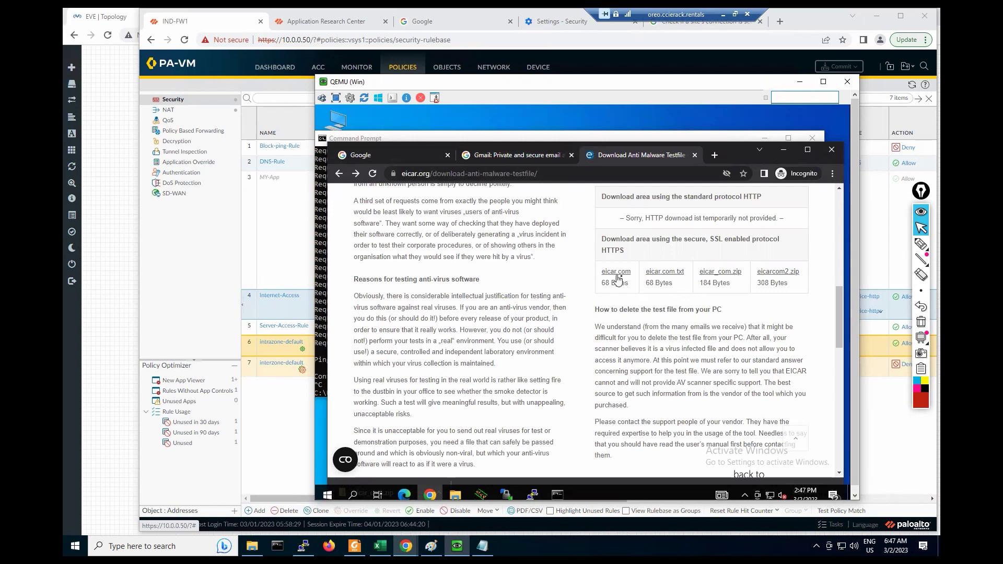
{"action": "left_click", "coordinate": [615, 277]}
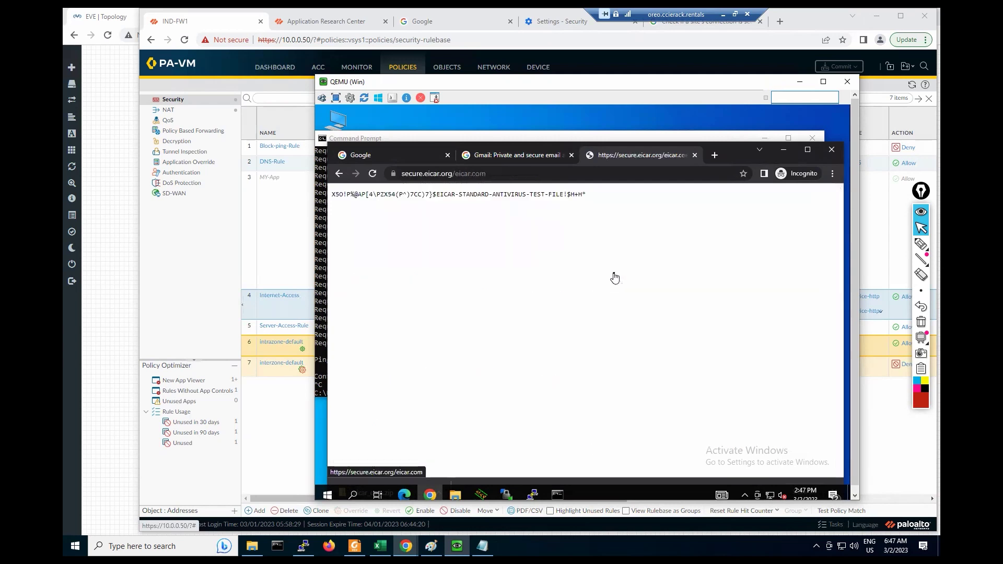
{"action": "left_click", "coordinate": [339, 173]}
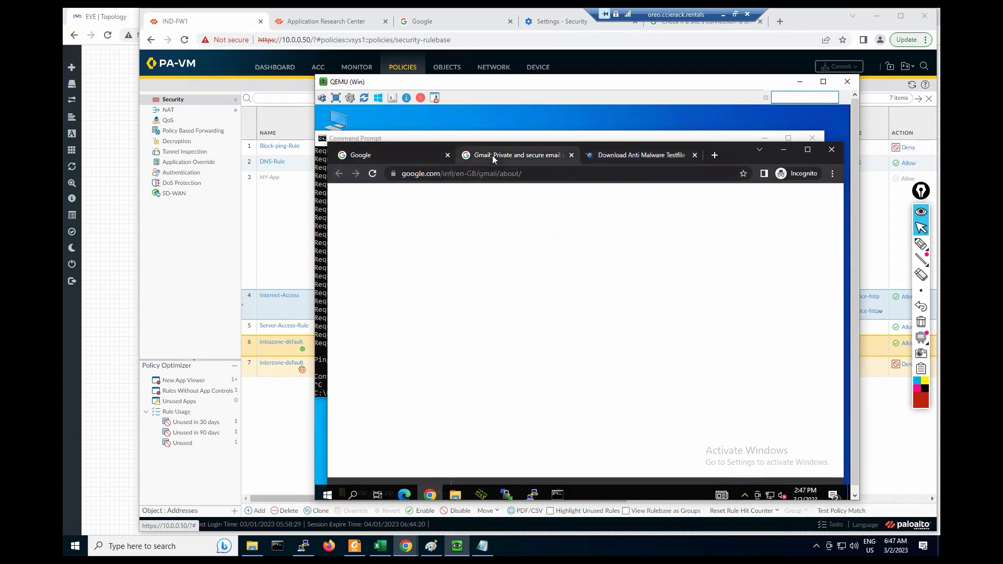
Step: Move from the Gmail and Google tabs back to the firewall's Security rulebase
{"action": "left_click", "coordinate": [490, 156]}
{"action": "left_click", "coordinate": [388, 155]}
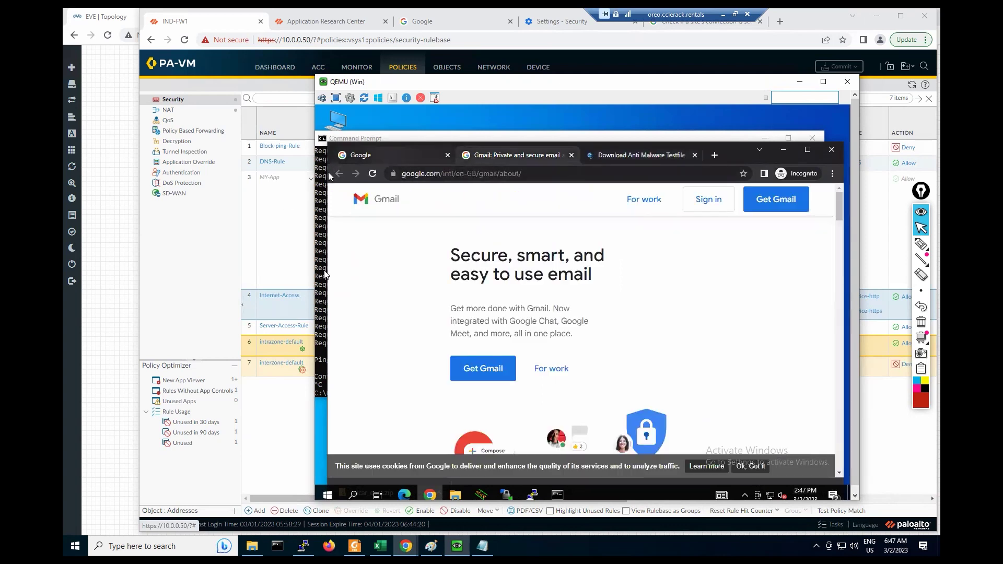
{"action": "left_click", "coordinate": [293, 209]}
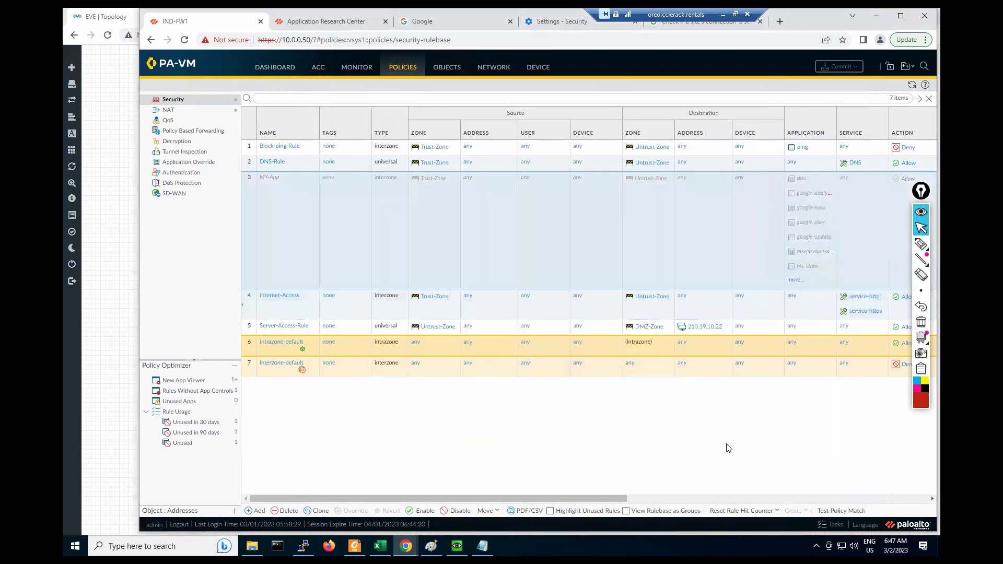
Step: Re-enable the disabled MY-App rule in the Security rulebase
{"action": "scroll", "coordinate": [687, 500], "scroll_direction": "right", "scroll_amount": 4}
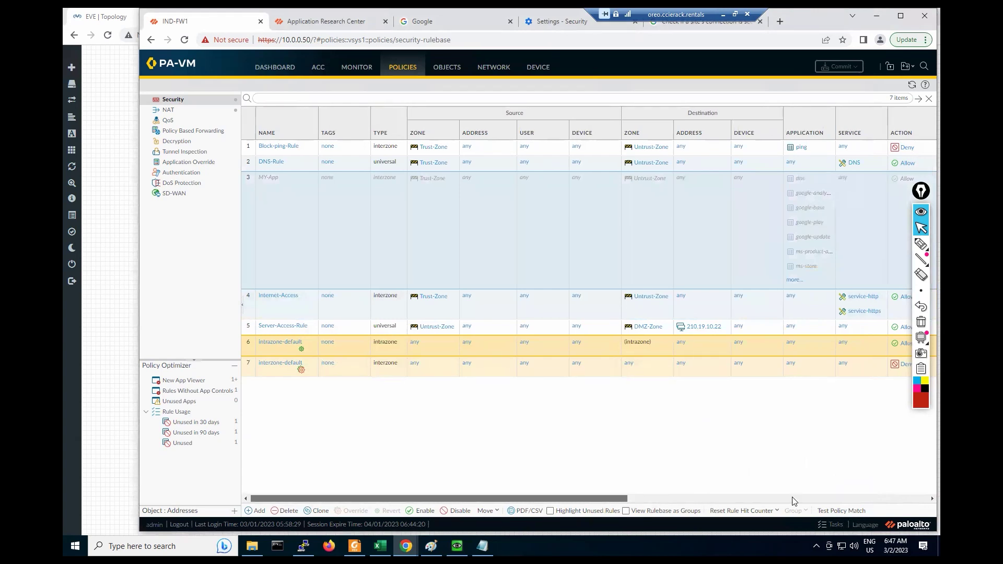
{"action": "scroll", "coordinate": [847, 494], "scroll_direction": "right", "scroll_amount": 8}
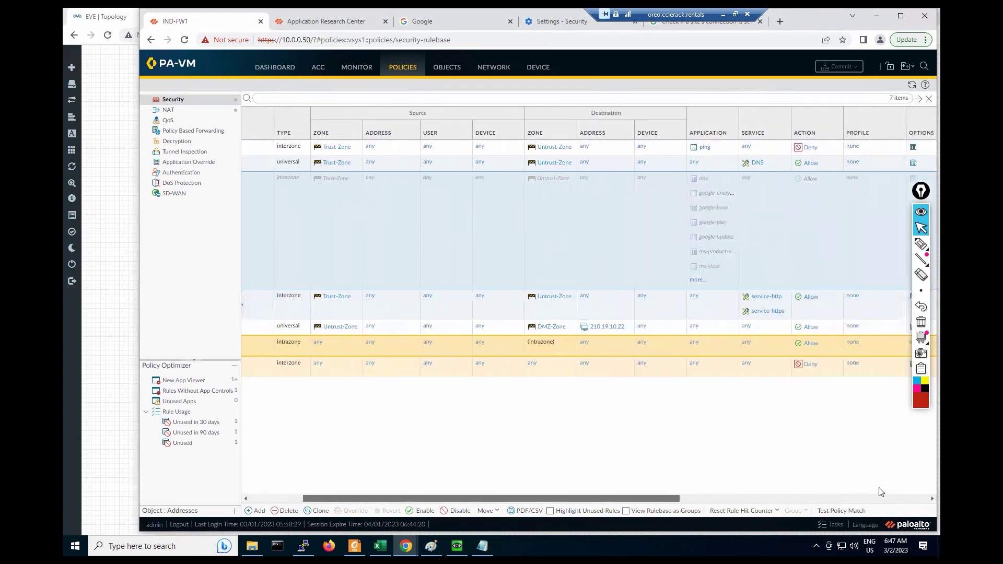
{"action": "scroll", "coordinate": [791, 282], "scroll_direction": "right", "scroll_amount": 7}
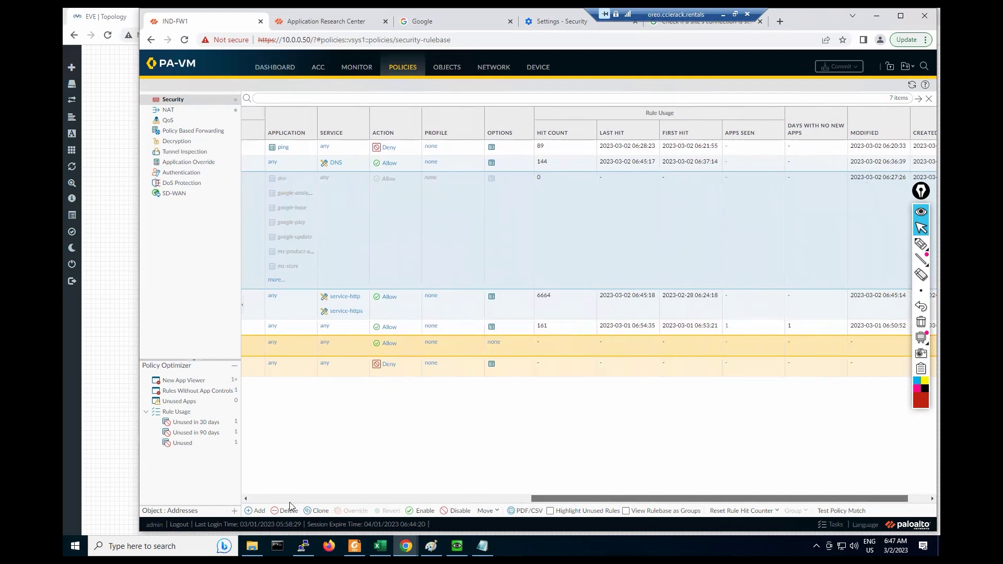
{"action": "left_click", "coordinate": [246, 498]}
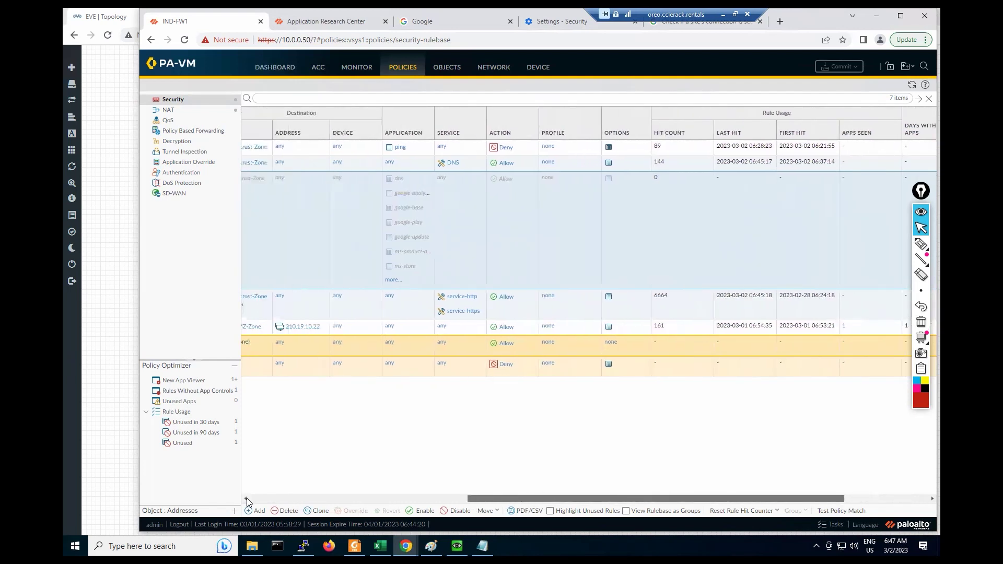
{"action": "left_click", "coordinate": [246, 497]}
{"action": "left_click", "coordinate": [247, 497]}
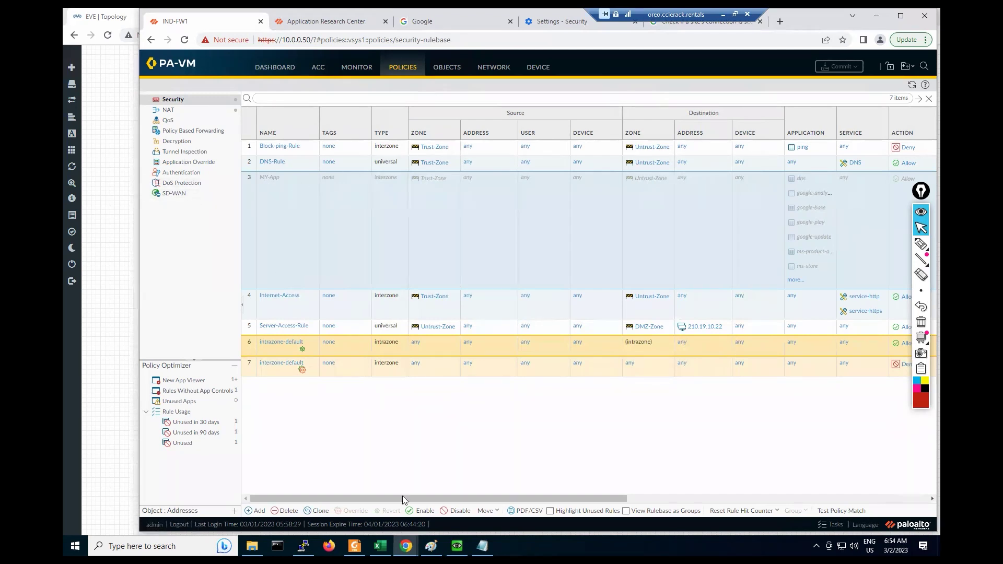
{"action": "left_click", "coordinate": [422, 514]}
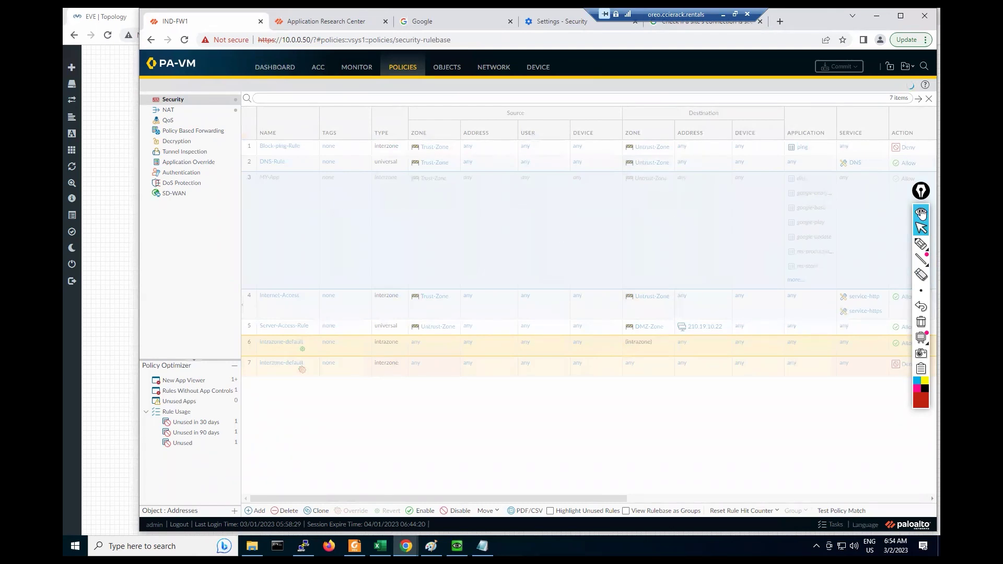
Step: View the MY-App rule's full application list, then close it
{"action": "left_click", "coordinate": [921, 214]}
{"action": "left_click_drag", "start_coordinate": [923, 200], "coordinate": [928, 294]}
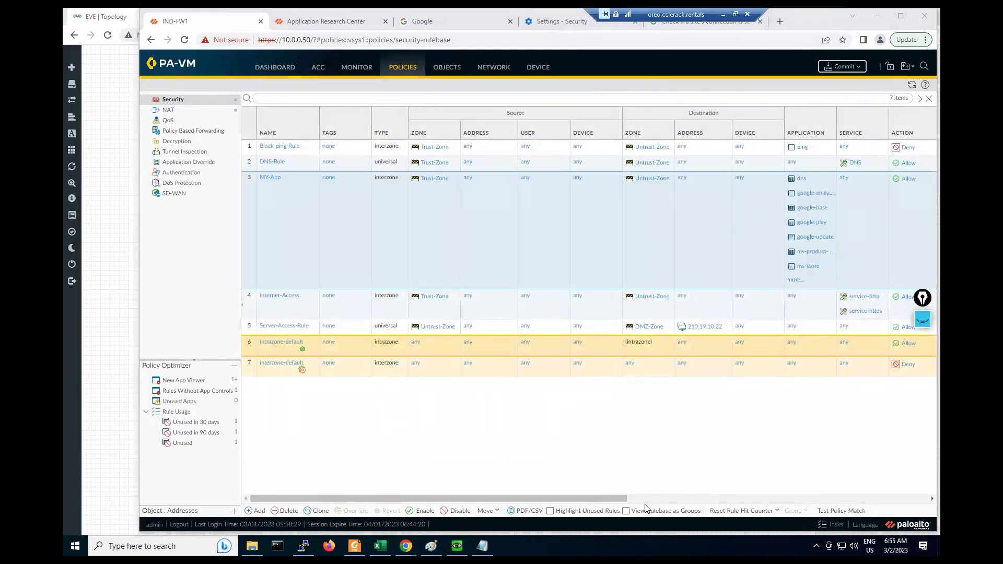
{"action": "left_click_drag", "start_coordinate": [601, 498], "coordinate": [425, 486]}
{"action": "left_click", "coordinate": [924, 499]}
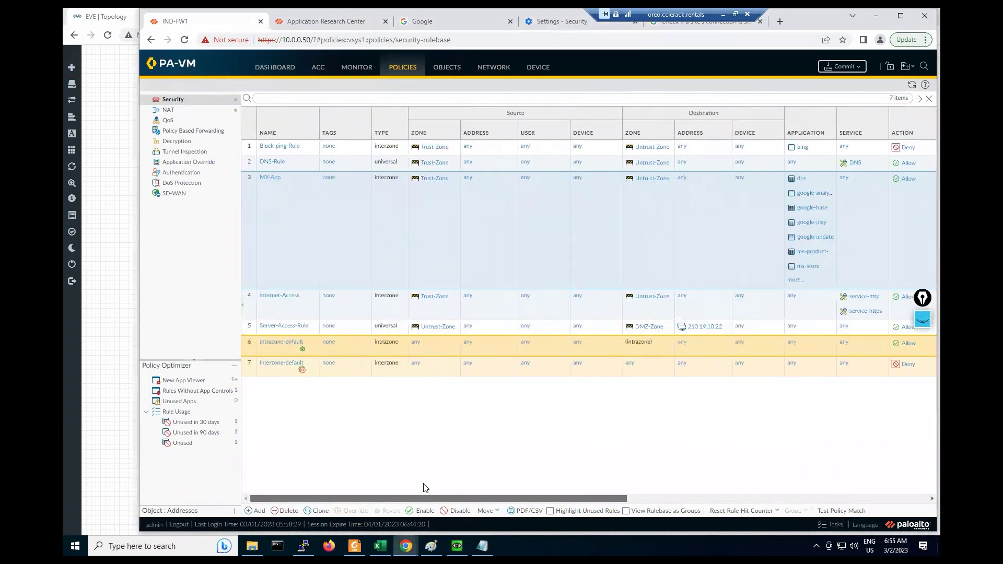
{"action": "left_click", "coordinate": [795, 284]}
{"action": "left_click_drag", "start_coordinate": [827, 222], "coordinate": [827, 190]}
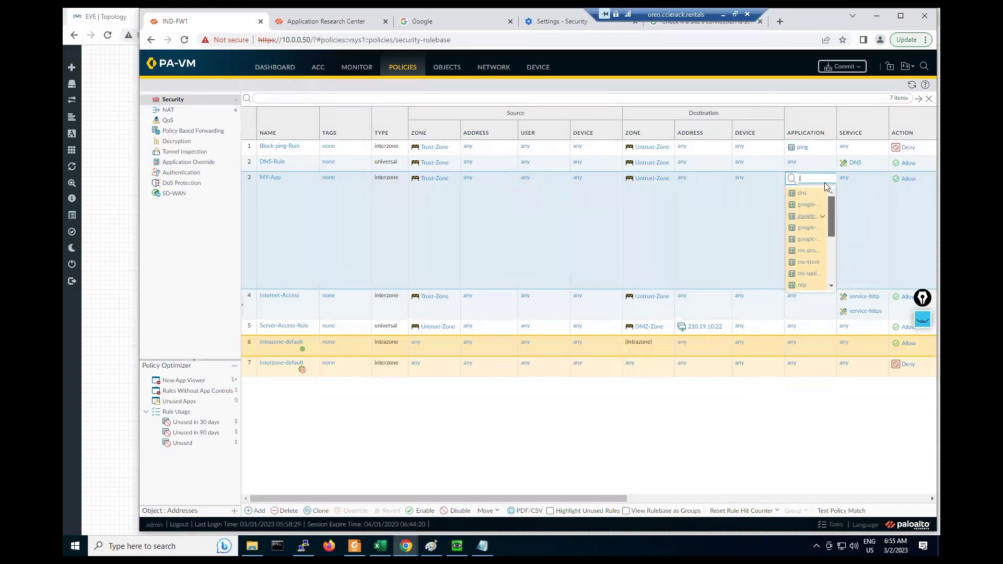
{"action": "left_click", "coordinate": [674, 390]}
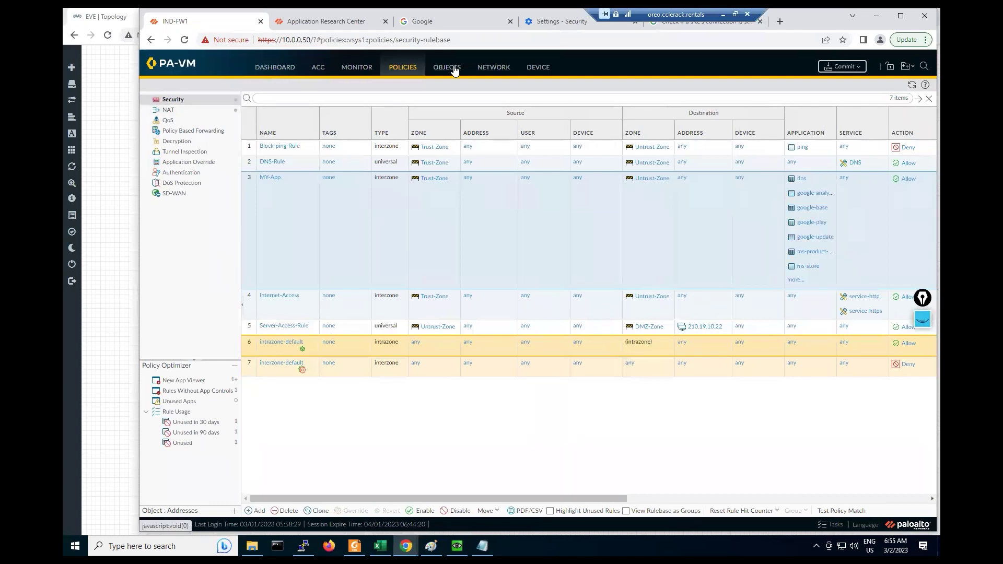
{"action": "left_click", "coordinate": [454, 68]}
Step: Go to Objects > Application Groups, keep the existing gfsgfdzhte group, and start a new group
{"action": "left_click", "coordinate": [194, 142]}
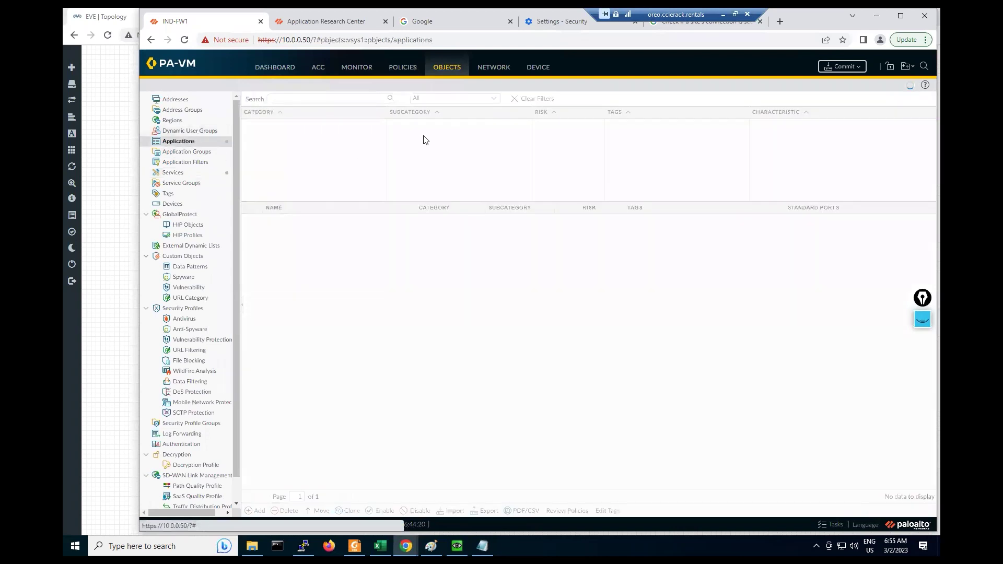
{"action": "left_click", "coordinate": [176, 155]}
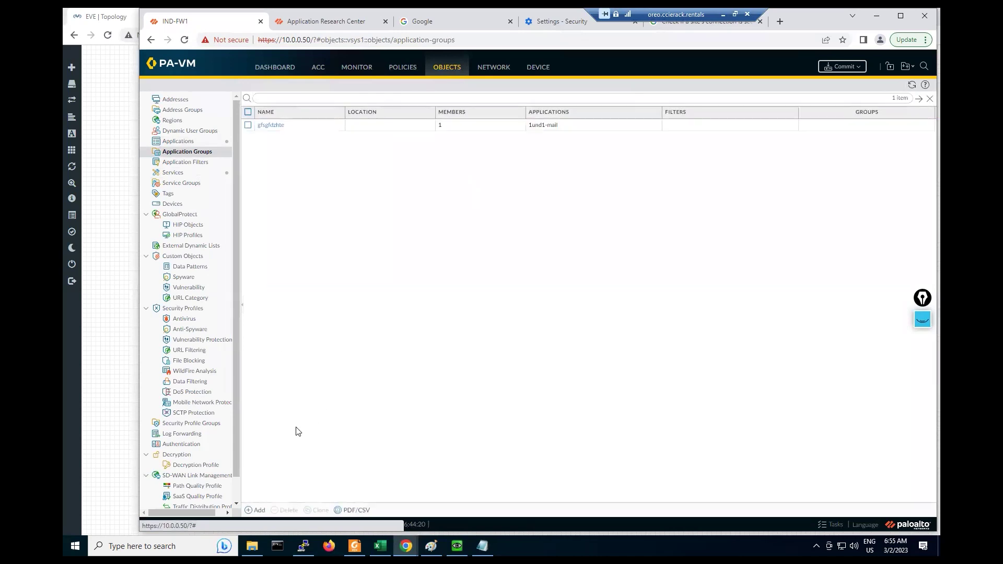
{"action": "left_click", "coordinate": [248, 126]}
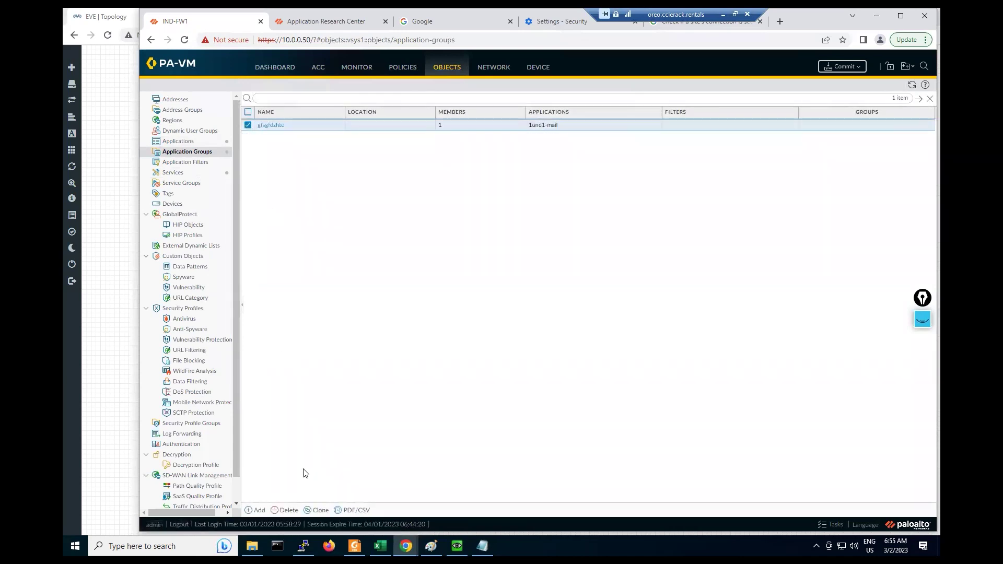
{"action": "left_click", "coordinate": [288, 510]}
{"action": "left_click", "coordinate": [517, 315]}
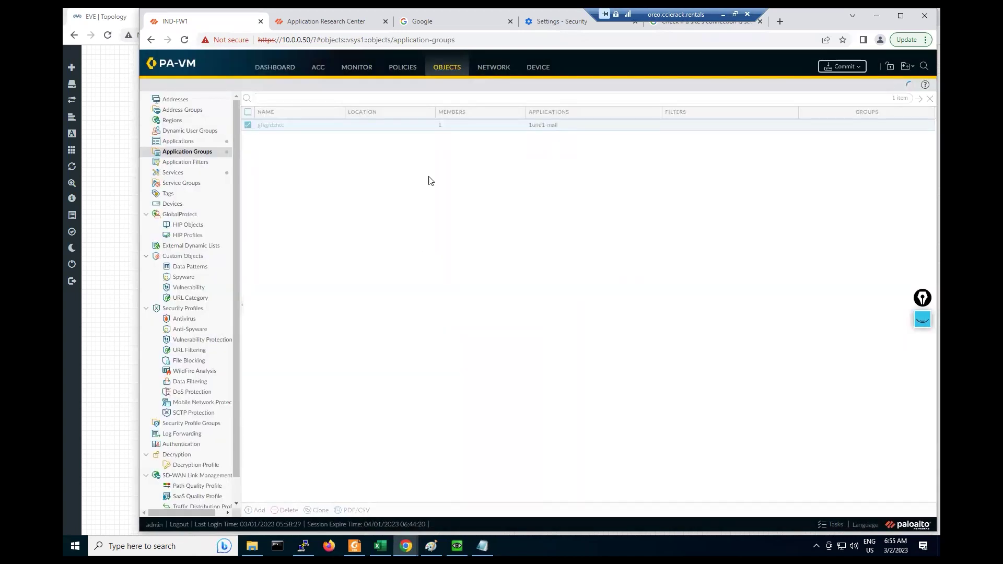
{"action": "left_click", "coordinate": [259, 510]}
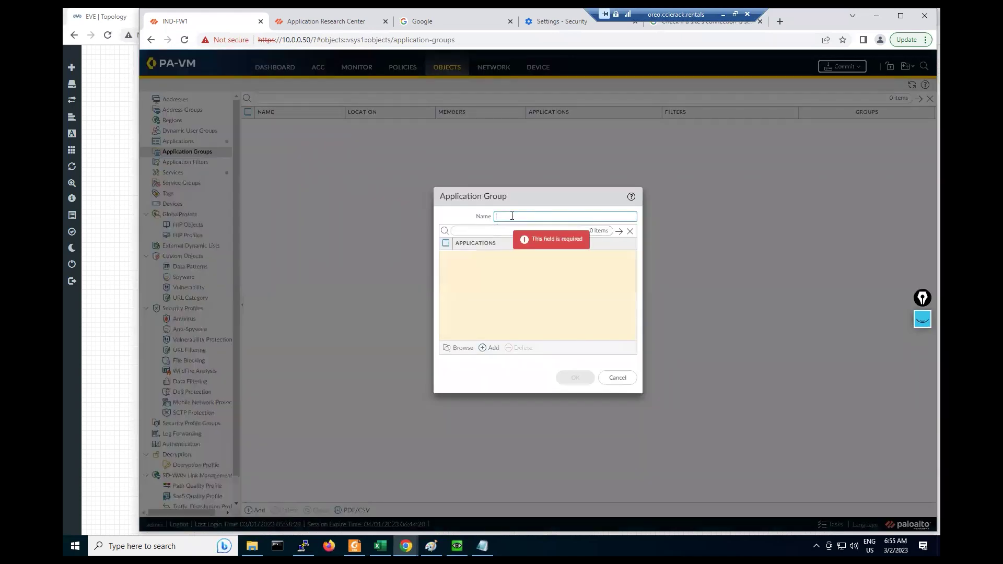
Step: Name the group MT-Test-App and add dns and ping6 as members
{"action": "type", "text": "MT-1est-App"}
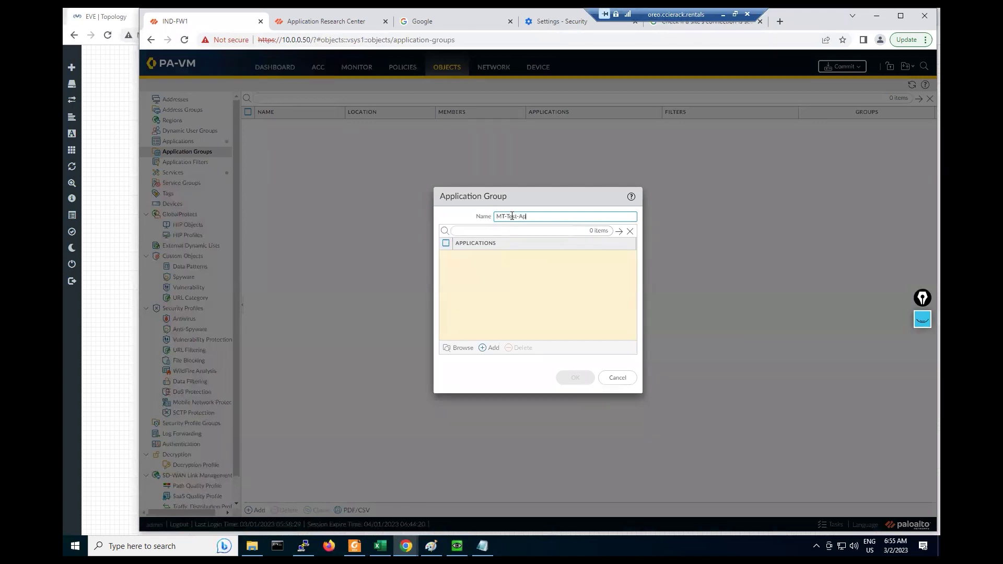
{"action": "left_click", "coordinate": [489, 348]}
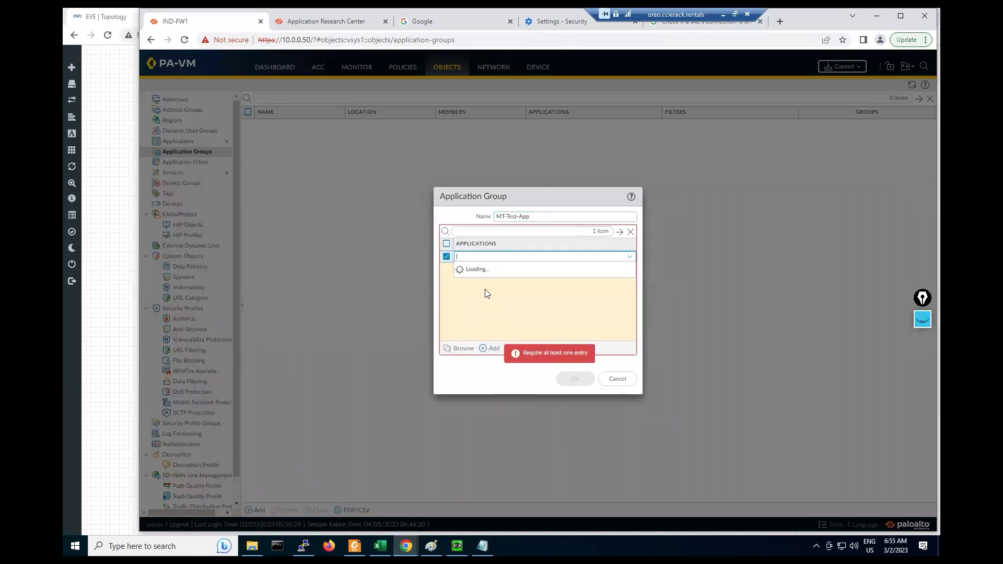
{"action": "left_click", "coordinate": [472, 259]}
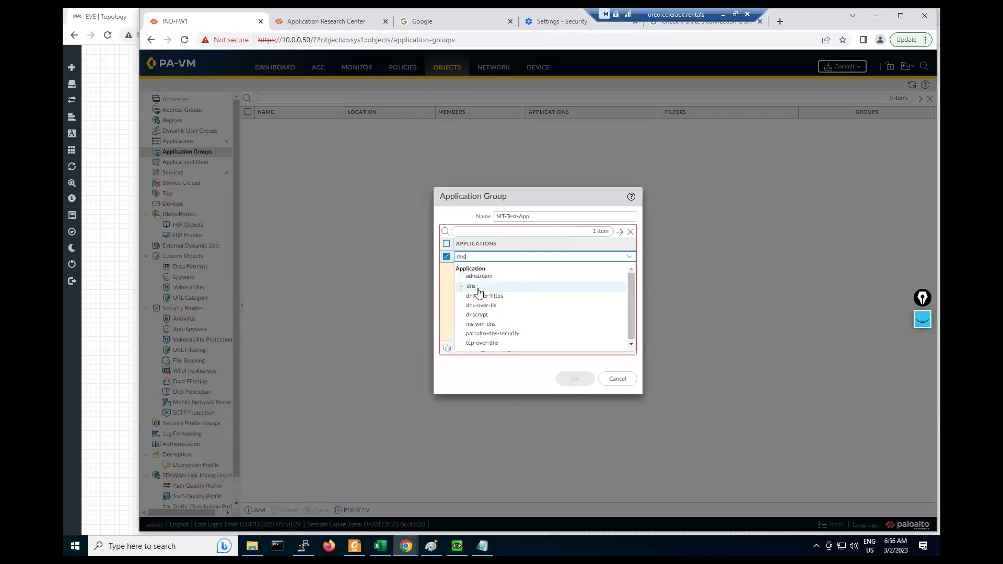
{"action": "left_click", "coordinate": [477, 287]}
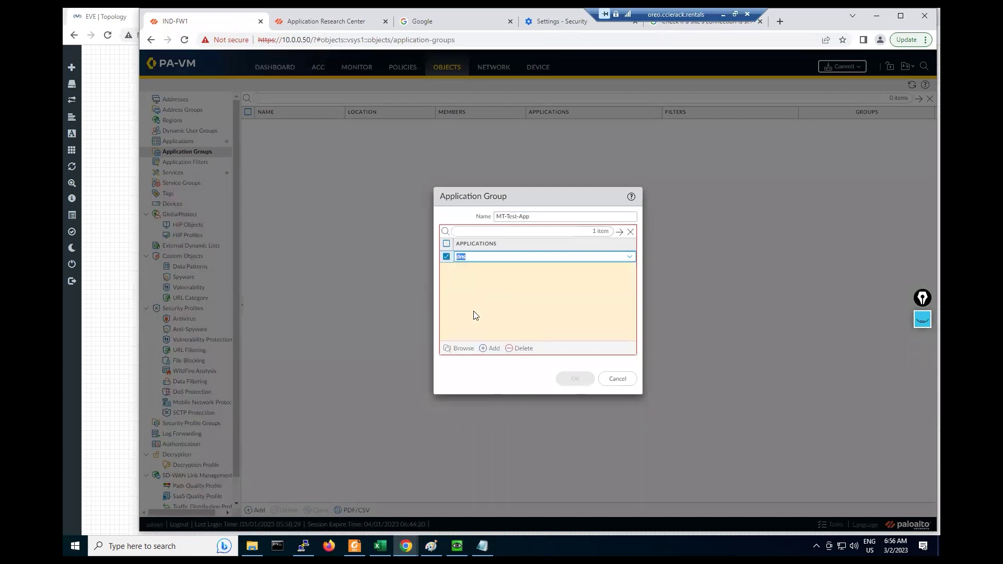
{"action": "left_click", "coordinate": [495, 349]}
{"action": "type", "text": "ping"}
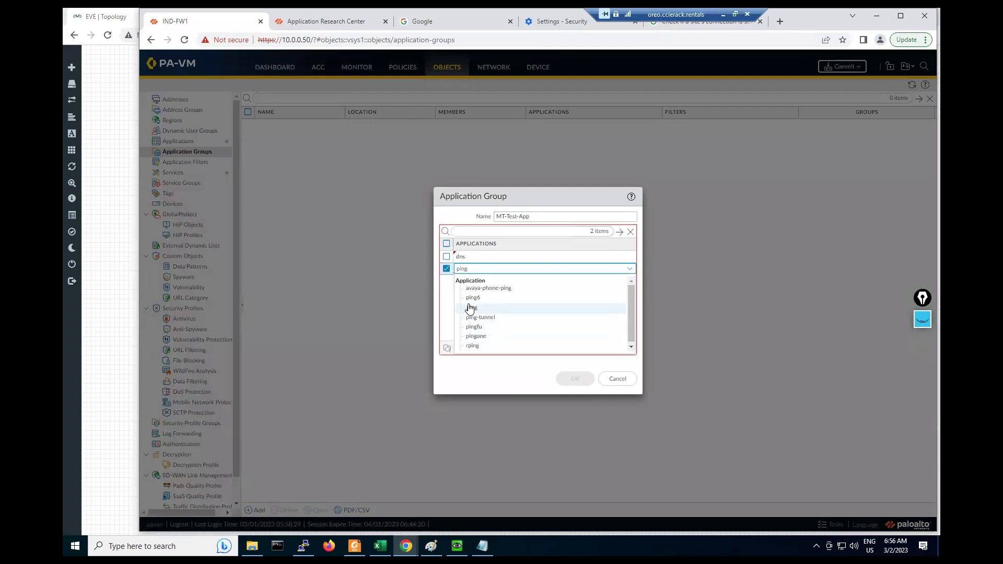
{"action": "left_click", "coordinate": [470, 298]}
Step: Add ssl and ssh, save MT-Test-App, and return to Policies > Security
{"action": "left_click", "coordinate": [494, 349]}
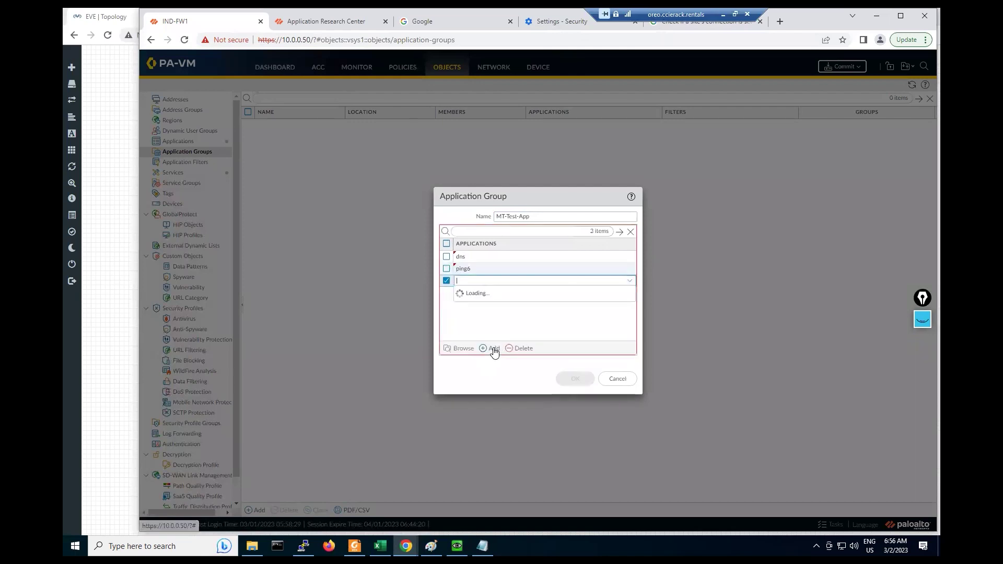
{"action": "type", "text": "ssl"}
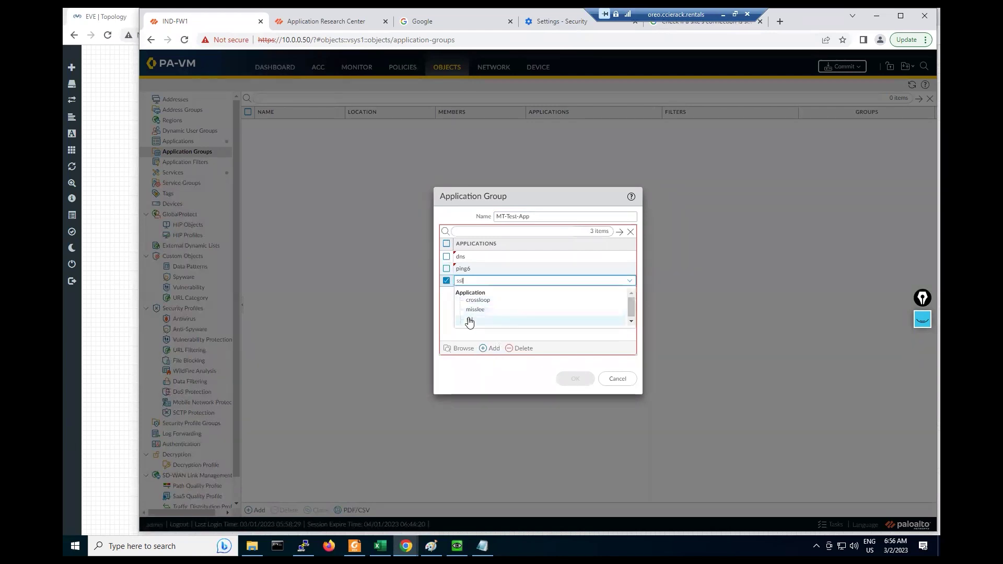
{"action": "left_click", "coordinate": [469, 320]}
{"action": "left_click", "coordinate": [492, 348]}
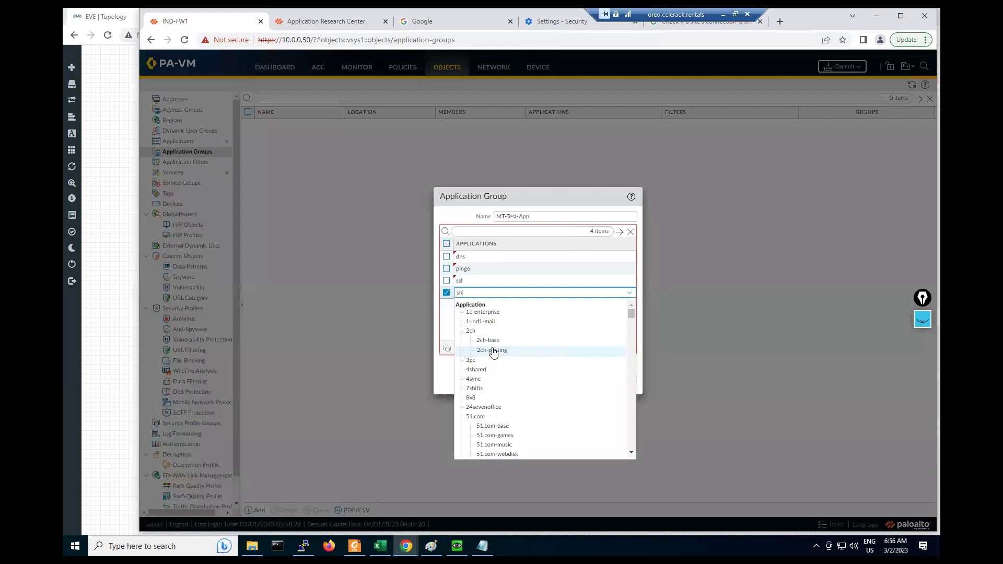
{"action": "type", "text": "ssh"}
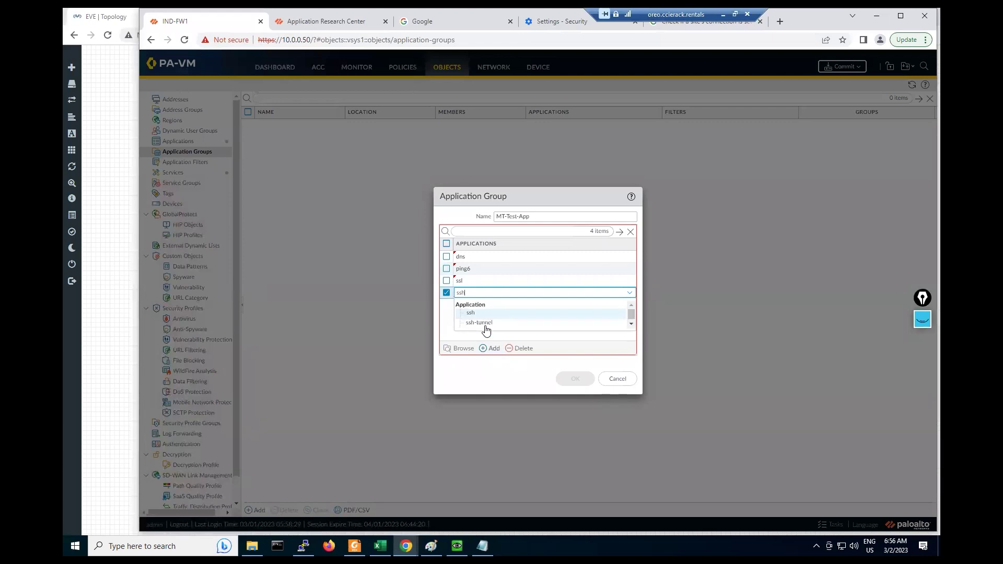
{"action": "left_click", "coordinate": [486, 313]}
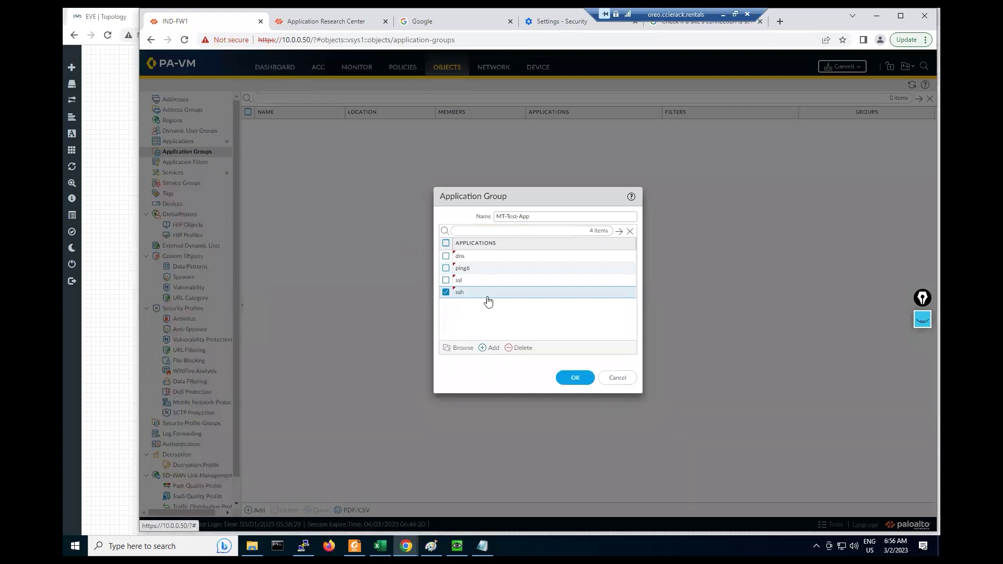
{"action": "left_click", "coordinate": [570, 378]}
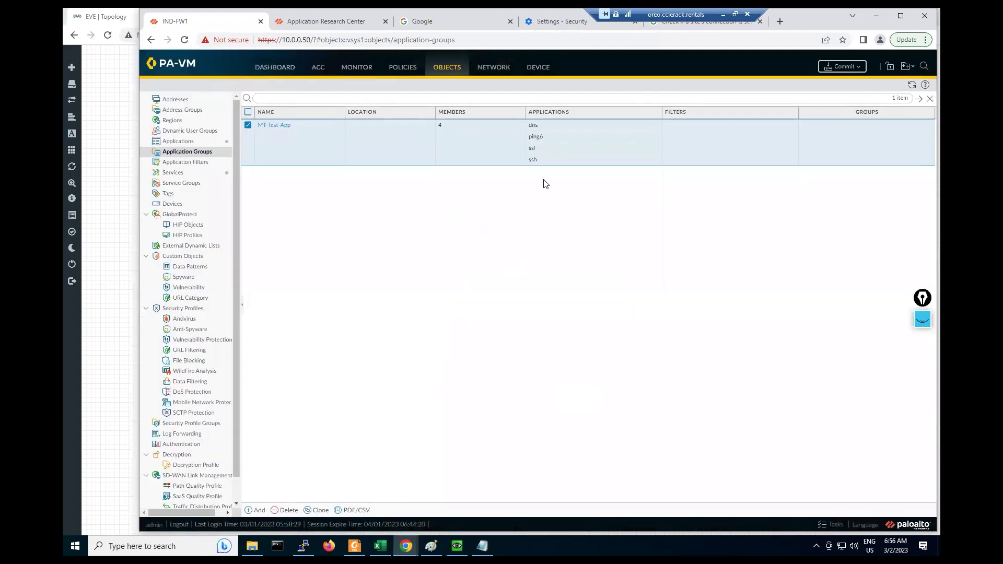
{"action": "left_click", "coordinate": [403, 67]}
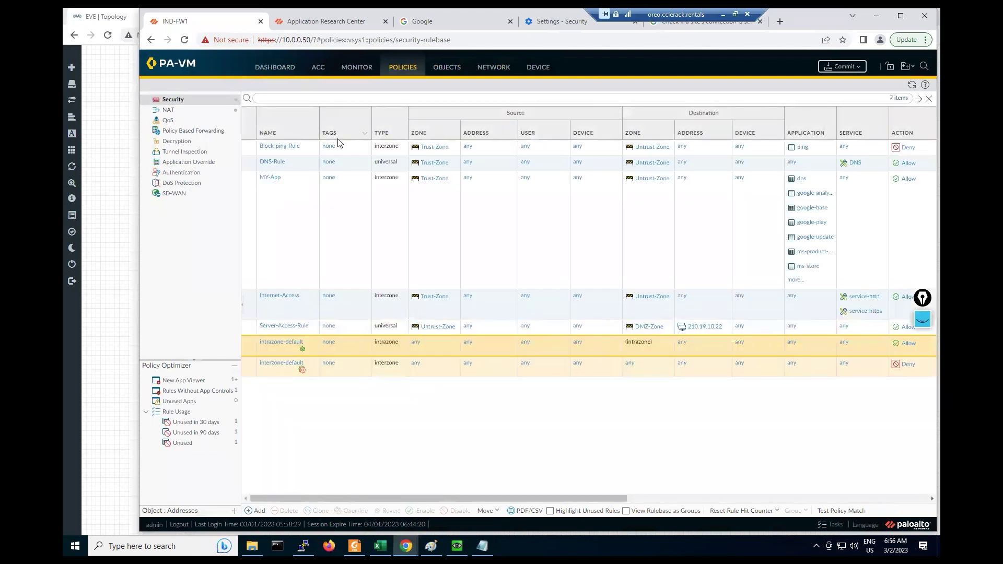
Step: Open DNS-Rule for editing and remove the DNS service from it
{"action": "left_click", "coordinate": [273, 162]}
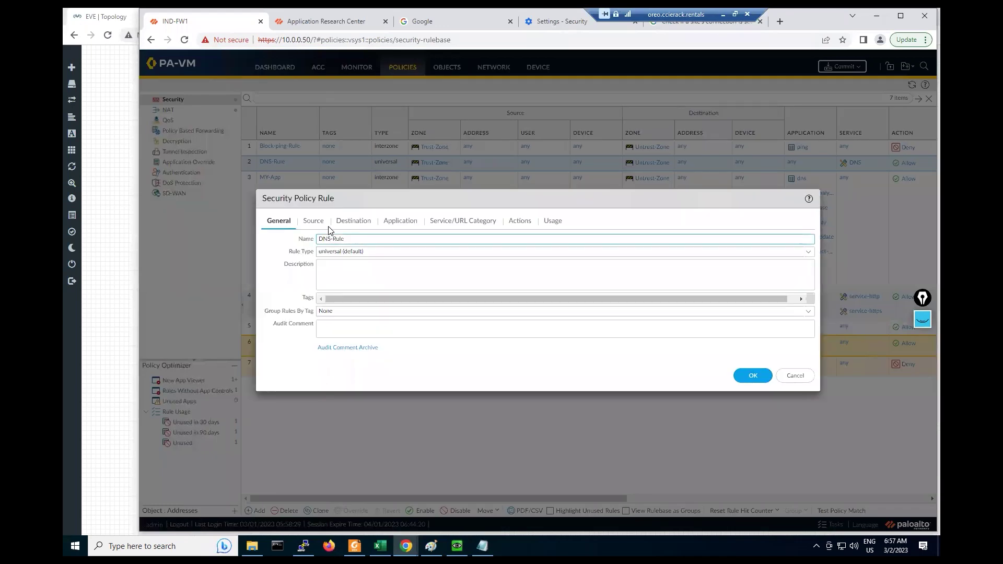
{"action": "left_click", "coordinate": [388, 223]}
{"action": "left_click", "coordinate": [459, 226]}
{"action": "left_click", "coordinate": [307, 353]}
{"action": "left_click", "coordinate": [396, 223]}
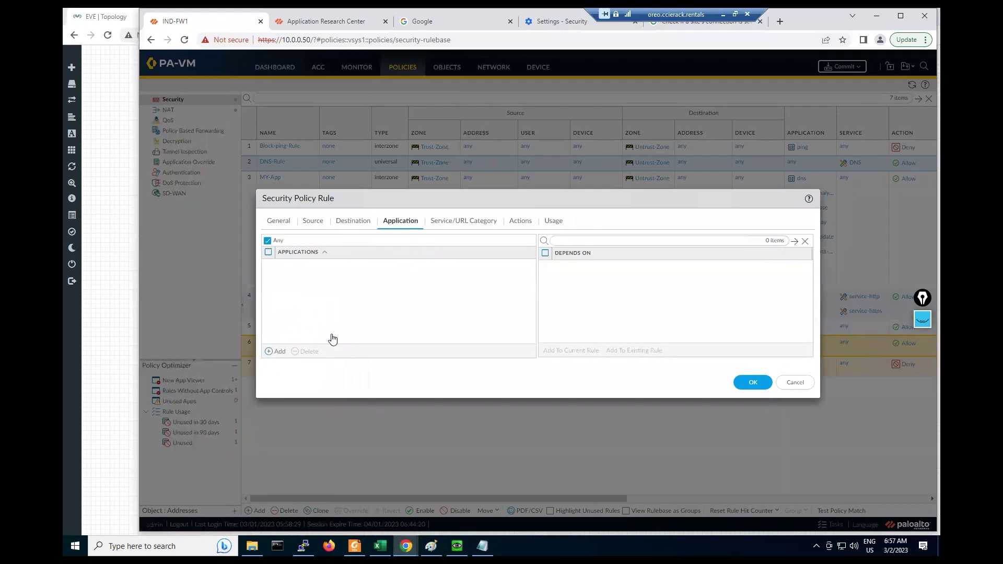
Step: Search the rule's applications for 'MY', then discard the unmatched search
{"action": "left_click", "coordinate": [275, 351]}
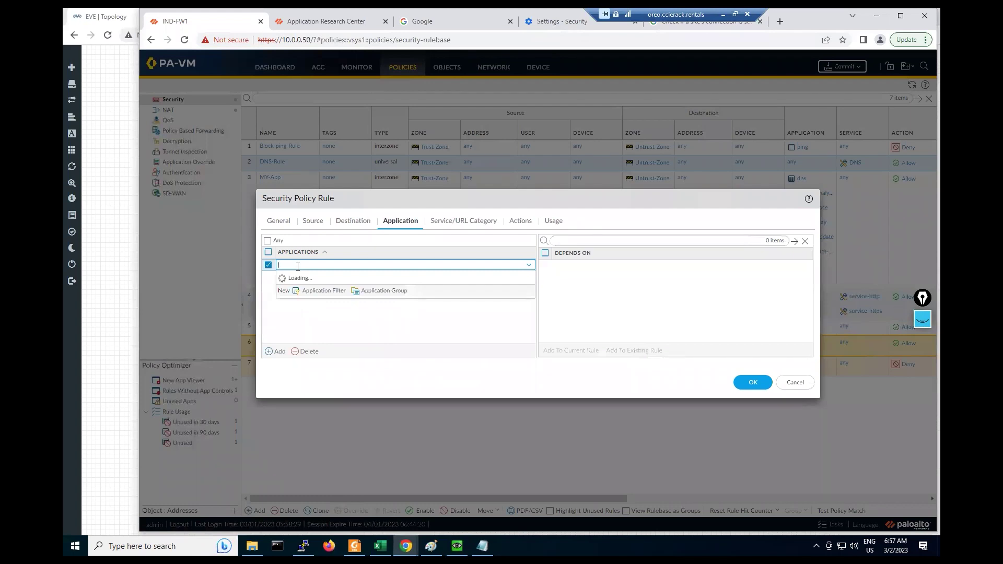
{"action": "type", "text": "MY"}
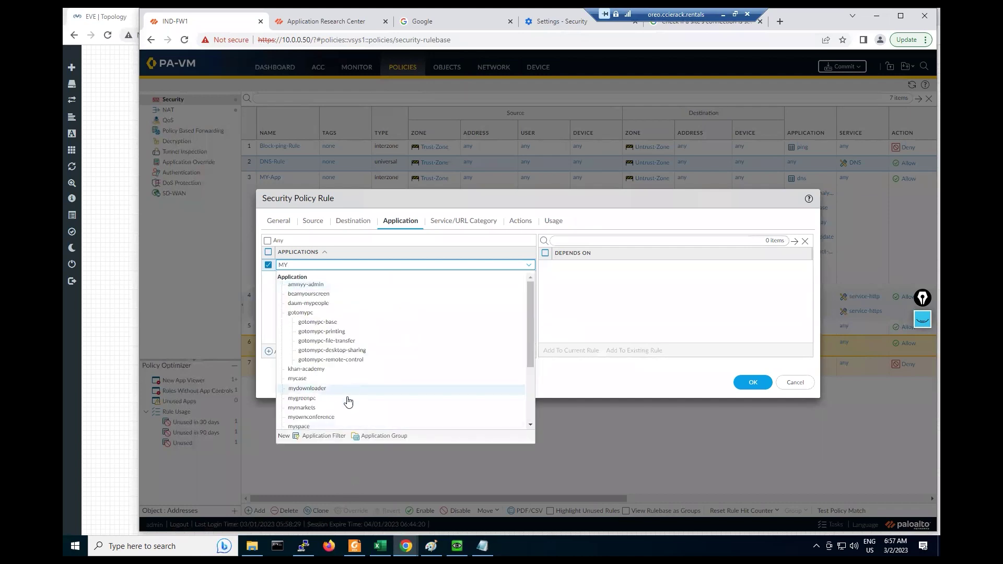
{"action": "scroll", "coordinate": [347, 413], "scroll_direction": "down", "scroll_amount": 2}
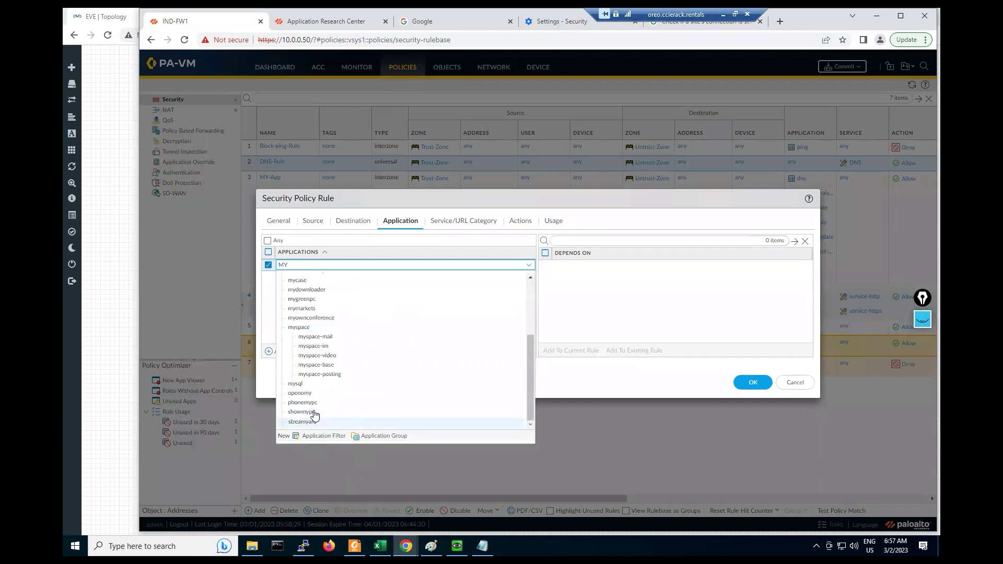
{"action": "scroll", "coordinate": [314, 413], "scroll_direction": "up", "scroll_amount": 2}
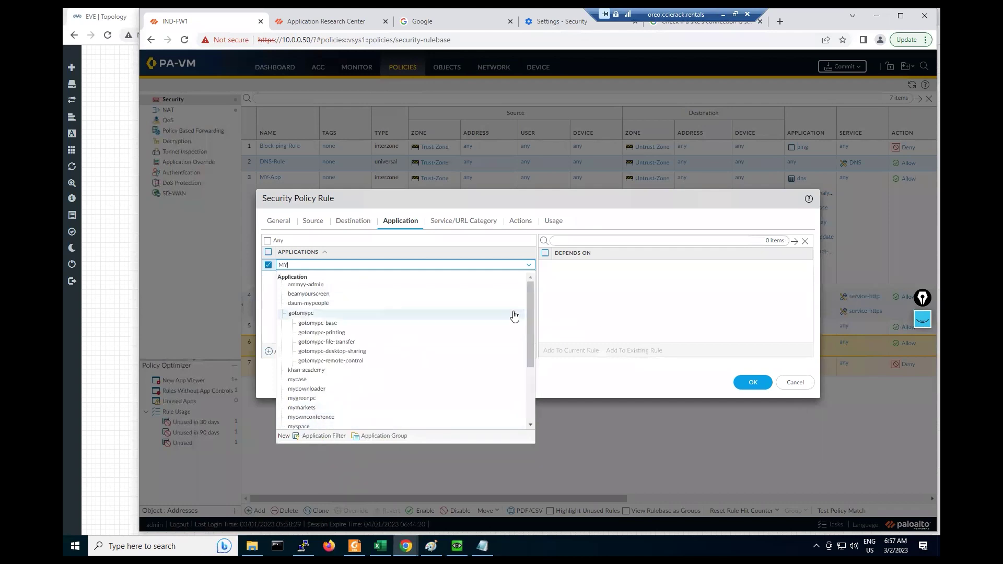
{"action": "scroll", "coordinate": [530, 415], "scroll_direction": "down", "scroll_amount": 1}
{"action": "scroll", "coordinate": [530, 415], "scroll_direction": "down", "scroll_amount": 2}
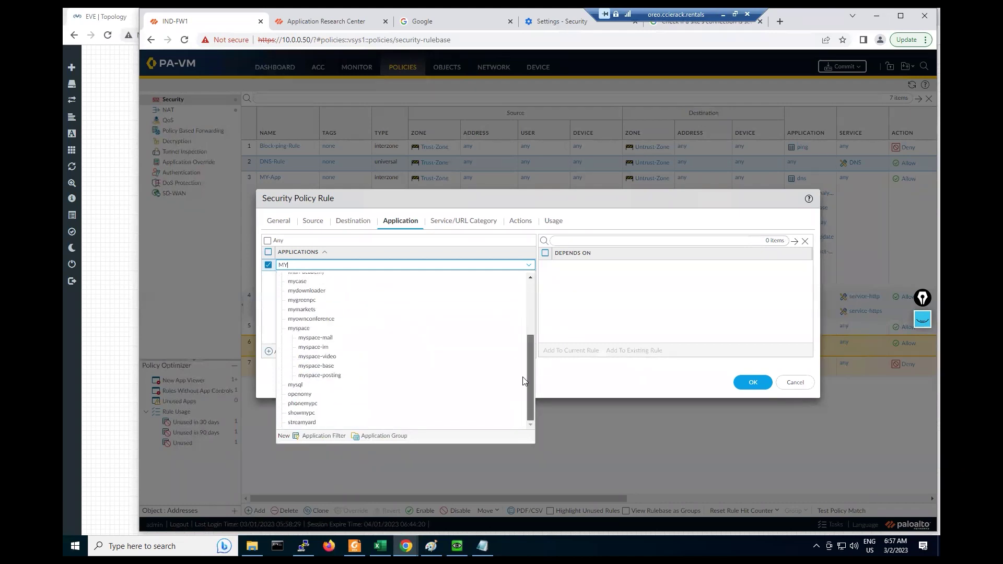
{"action": "scroll", "coordinate": [524, 380], "scroll_direction": "up", "scroll_amount": 3}
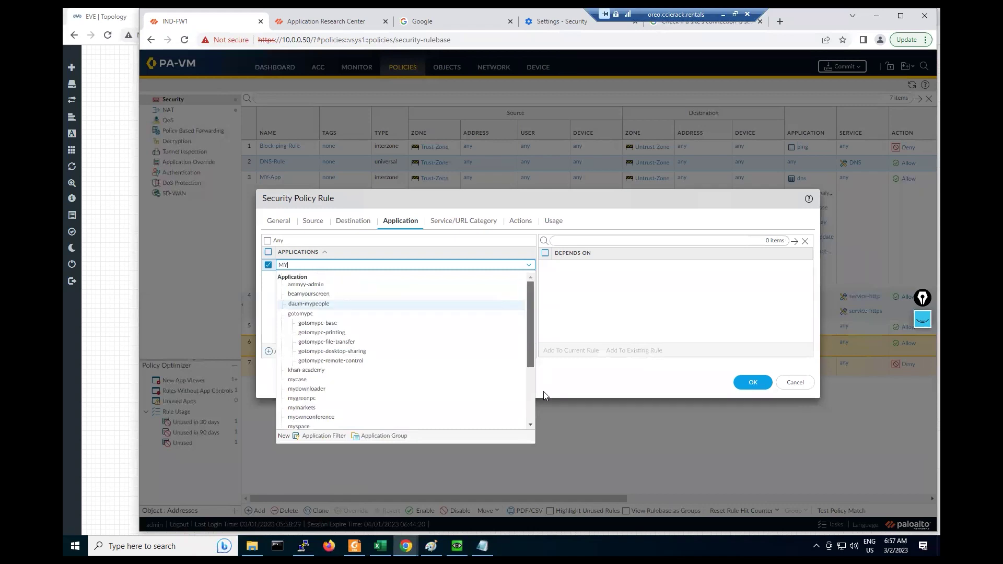
{"action": "left_click_drag", "start_coordinate": [543, 392], "coordinate": [509, 236]}
{"action": "scroll", "coordinate": [513, 453], "scroll_direction": "down", "scroll_amount": 5}
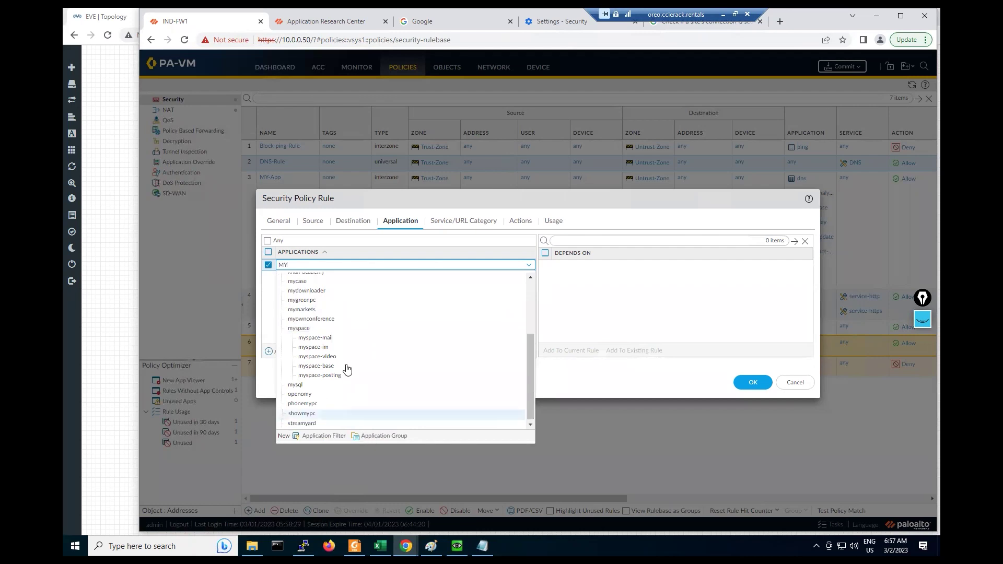
{"action": "scroll", "coordinate": [351, 375], "scroll_direction": "up", "scroll_amount": 4}
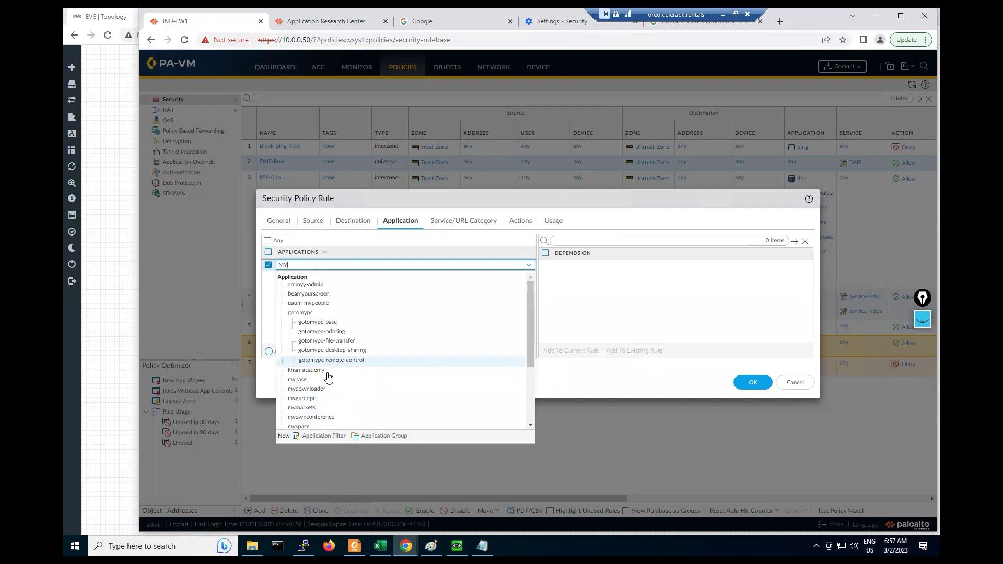
{"action": "scroll", "coordinate": [328, 376], "scroll_direction": "down", "scroll_amount": 4}
{"action": "scroll", "coordinate": [328, 377], "scroll_direction": "up", "scroll_amount": 4}
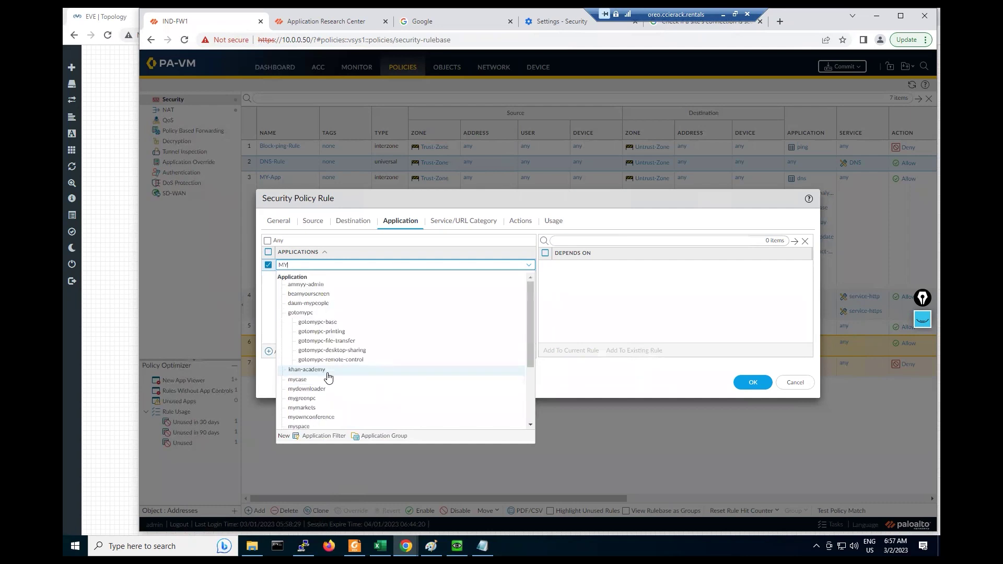
{"action": "key", "text": "Escape"}
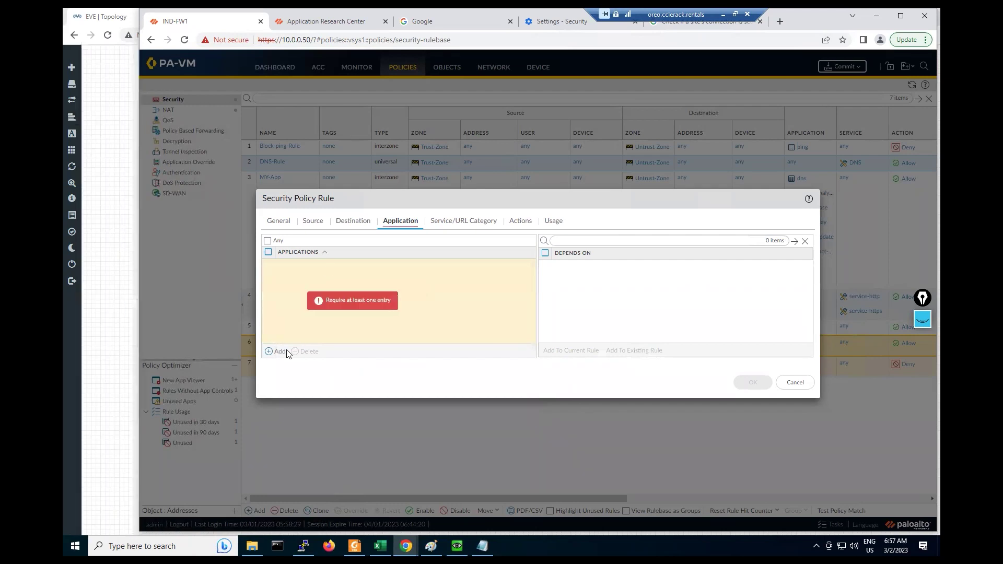
Step: Add the MT-Test-App application group as the rule's allowed application
{"action": "left_click", "coordinate": [296, 268]}
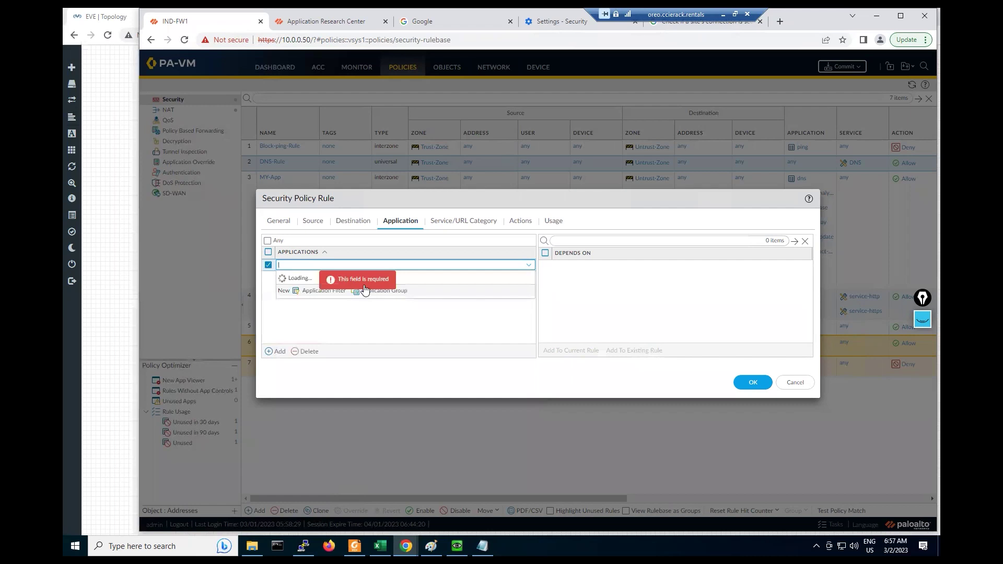
{"action": "type", "text": "MT"}
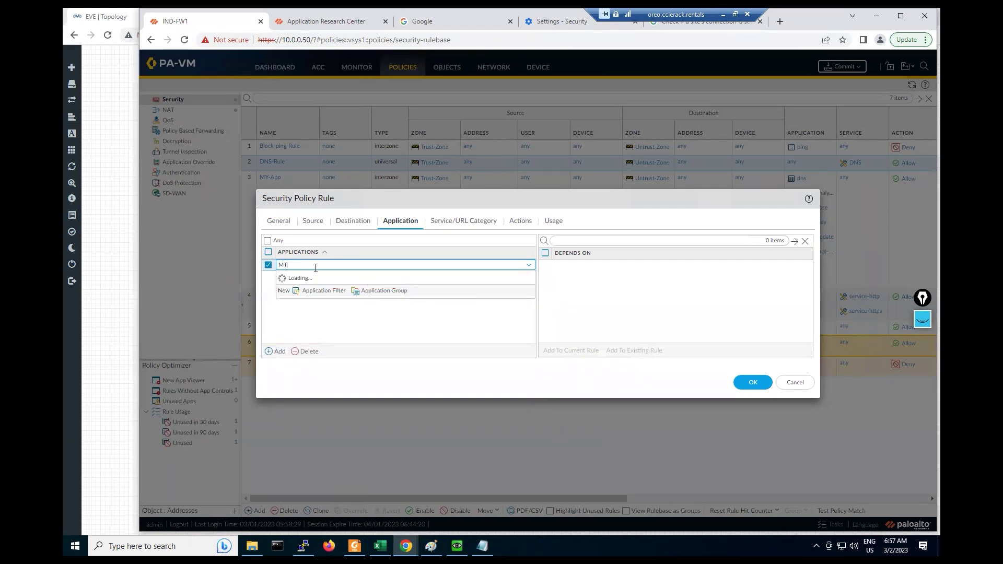
{"action": "scroll", "coordinate": [336, 427], "scroll_direction": "down", "scroll_amount": 1}
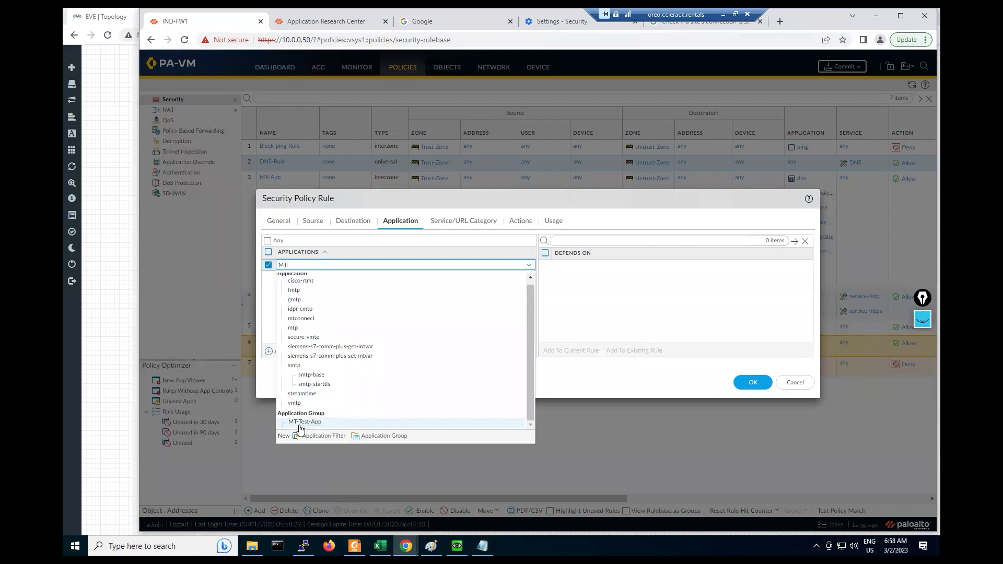
{"action": "left_click", "coordinate": [302, 422]}
{"action": "left_click", "coordinate": [746, 382]}
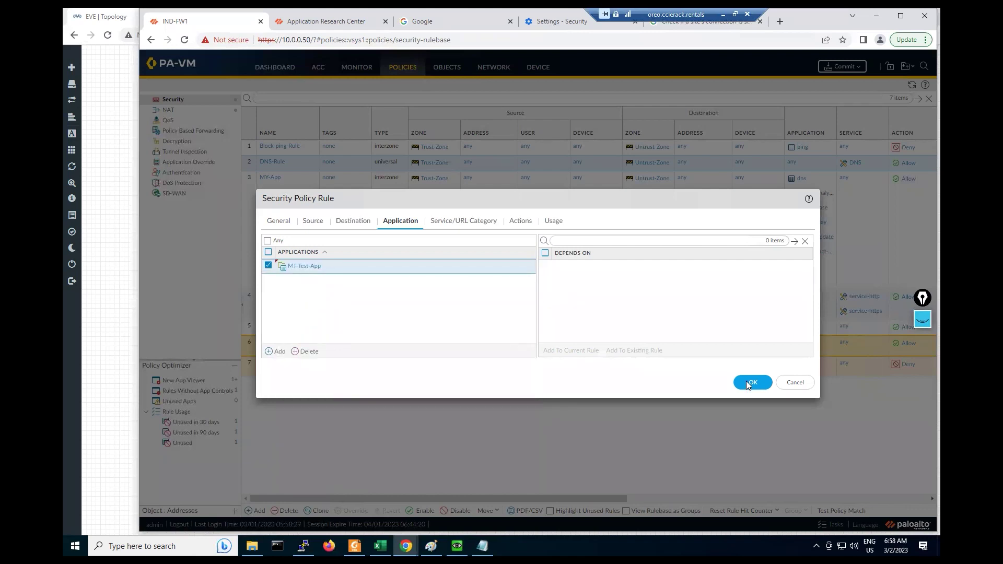
Step: Save DNS-Rule, verify MT-Test-App in the rulebase columns, and open the commit options
{"action": "left_click", "coordinate": [746, 383]}
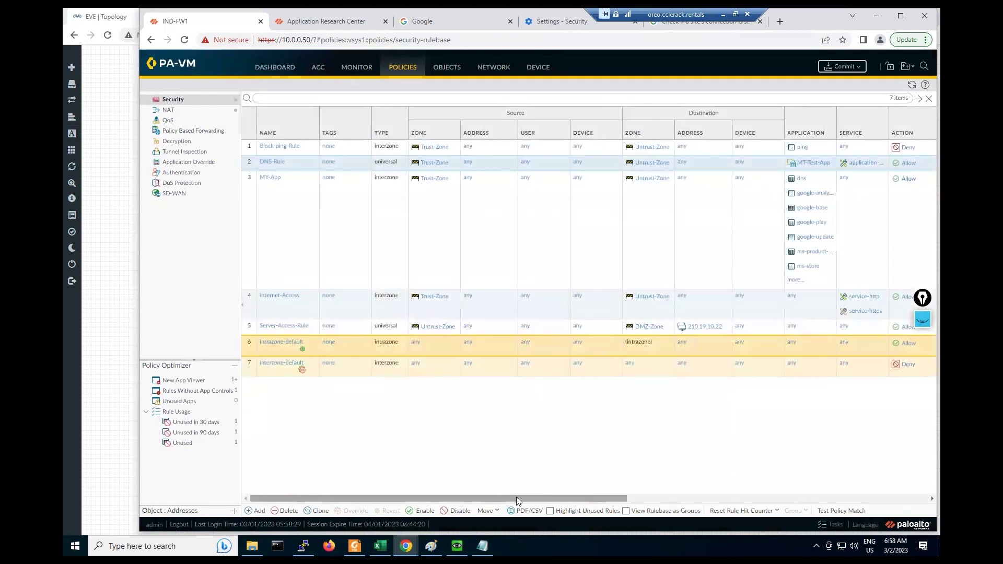
{"action": "left_click_drag", "start_coordinate": [516, 496], "coordinate": [793, 480]}
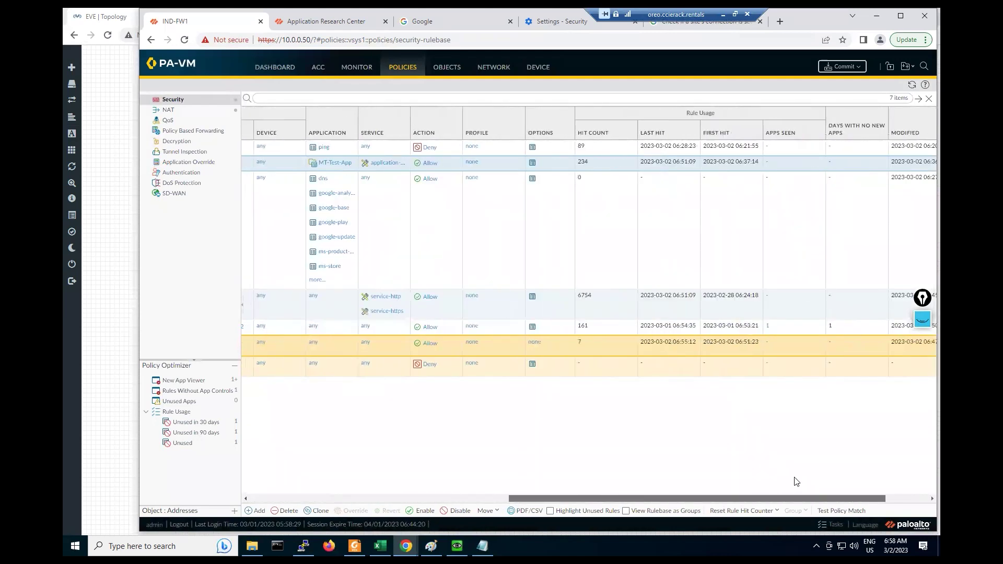
{"action": "scroll", "coordinate": [750, 463], "scroll_direction": "left", "scroll_amount": 5}
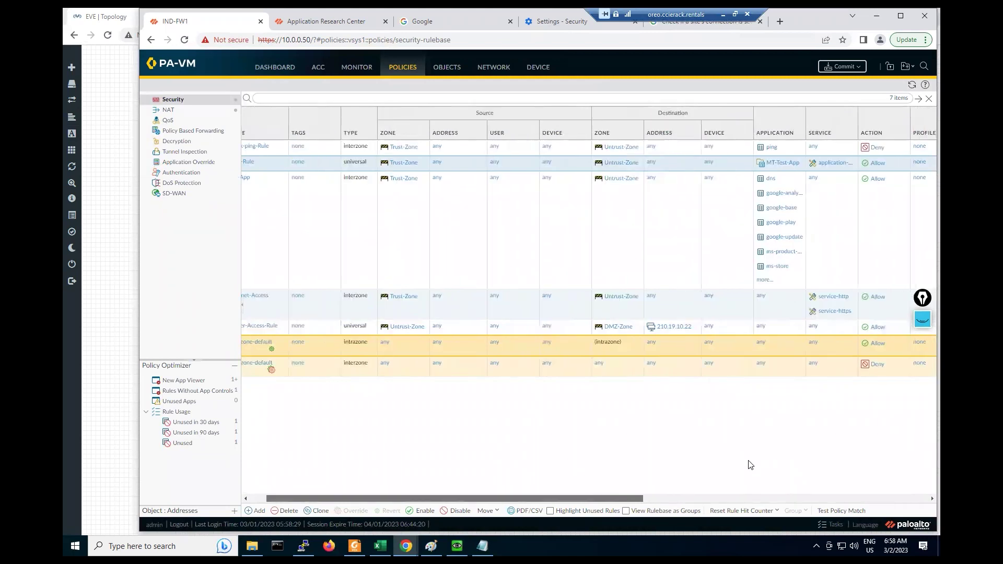
{"action": "left_click", "coordinate": [843, 68]}
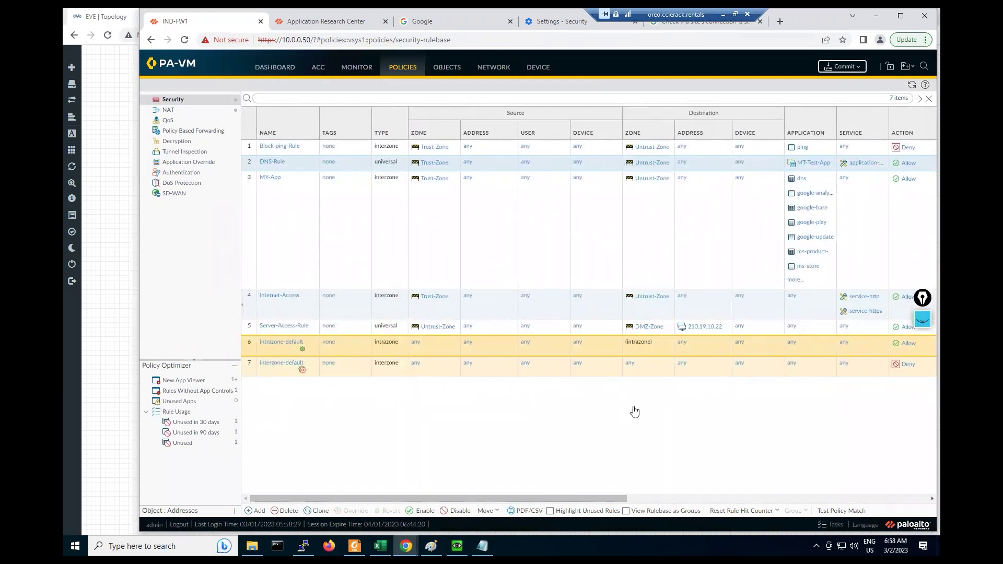
Step: Start committing the configuration and let progress reach 99%
{"action": "left_click", "coordinate": [632, 407]}
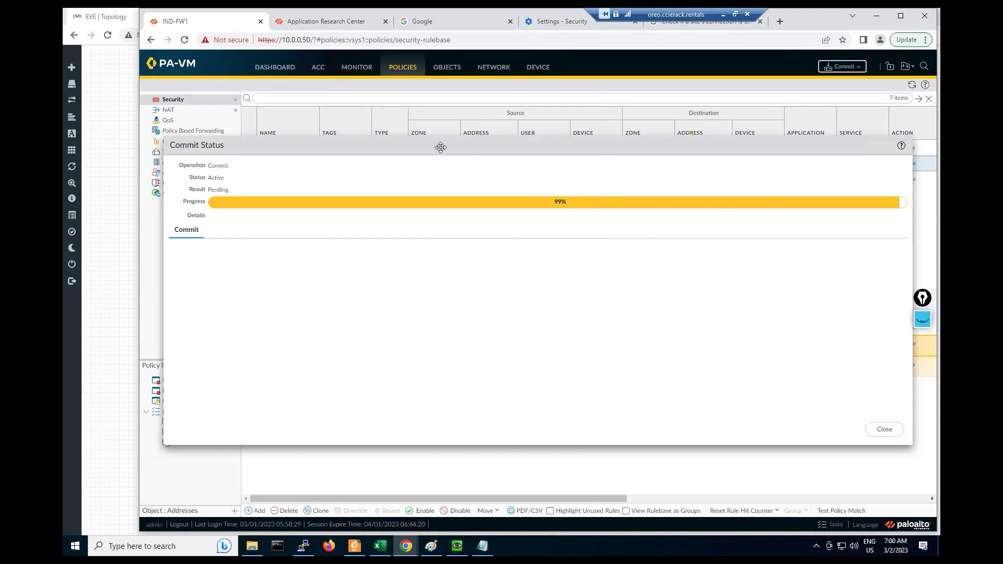
Step: Confirm the commit finished Successful, capture a screenshot, and close the status report
{"action": "left_click_drag", "start_coordinate": [440, 147], "coordinate": [416, 148]}
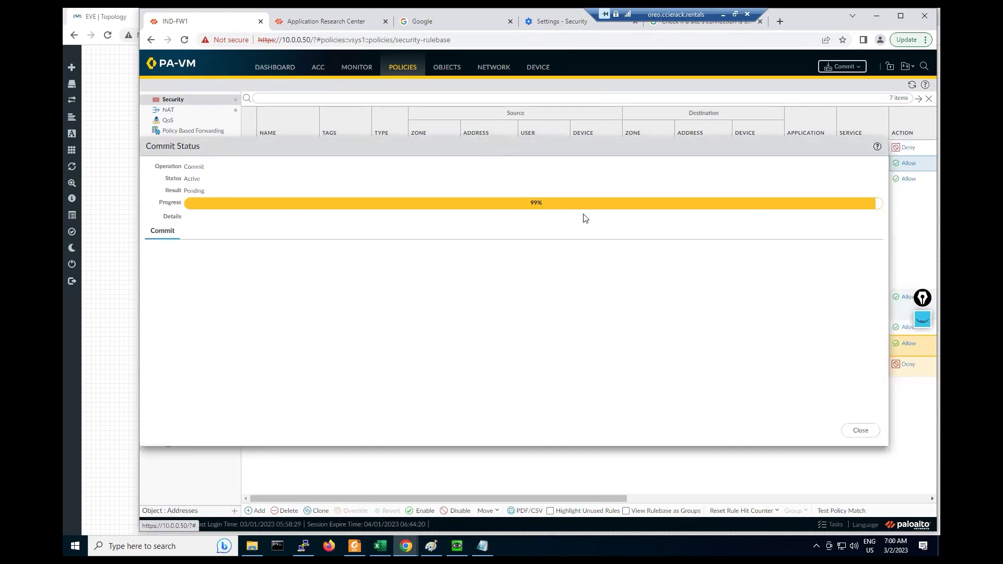
{"action": "mouse_move", "coordinate": [99, 240]}
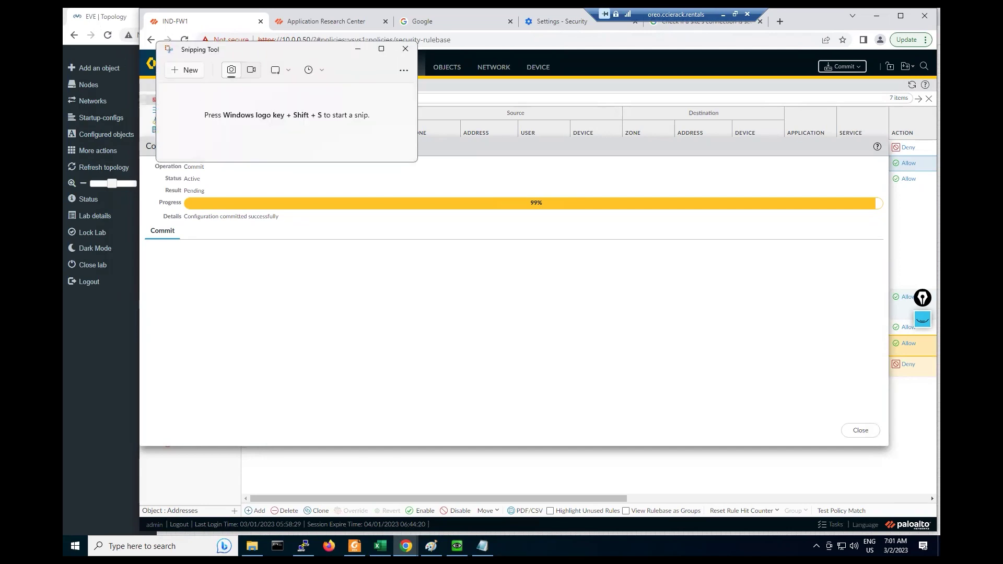
{"action": "left_click", "coordinate": [185, 70]}
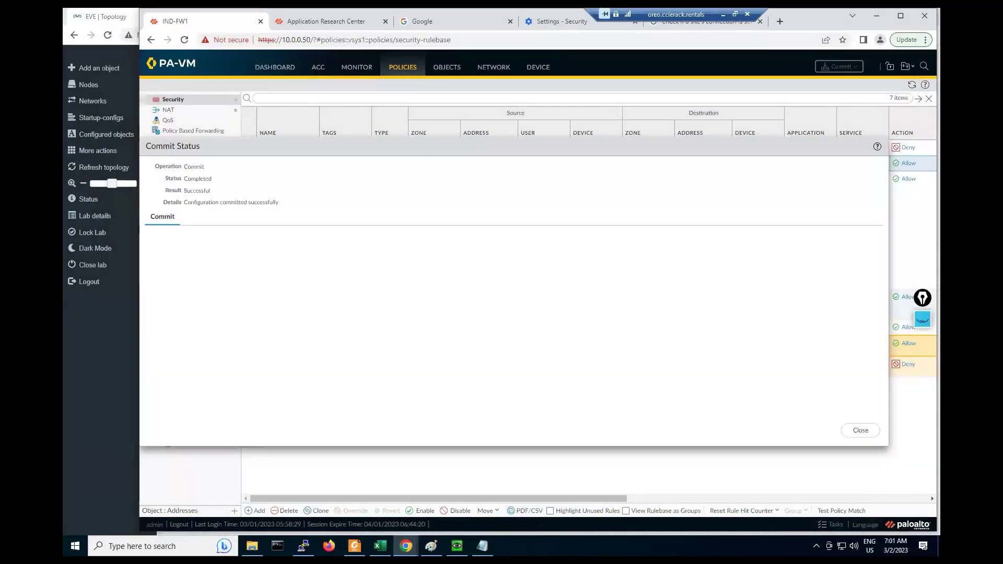
{"action": "key", "text": "alt+Tab"}
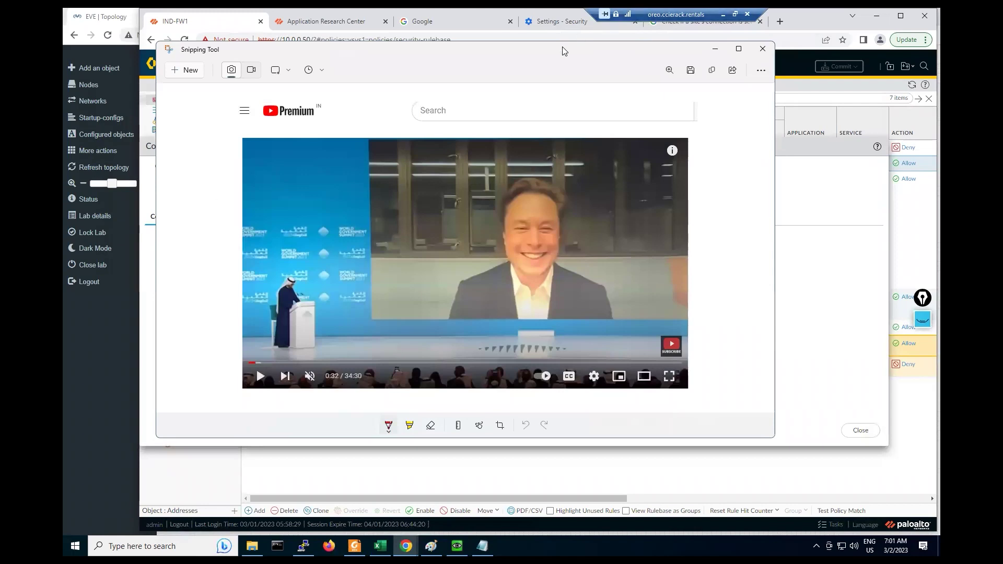
{"action": "left_click", "coordinate": [808, 417]}
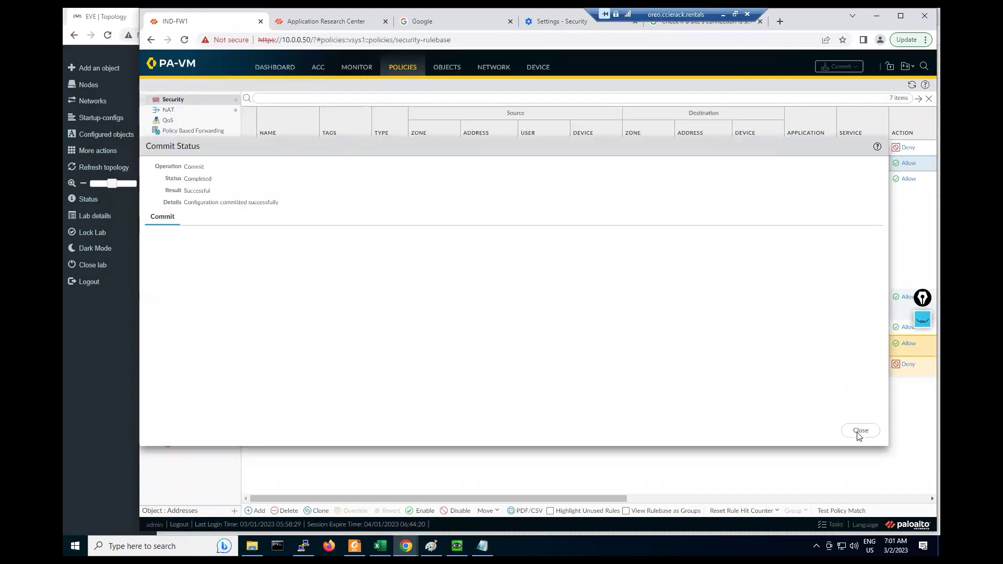
{"action": "left_click", "coordinate": [859, 431]}
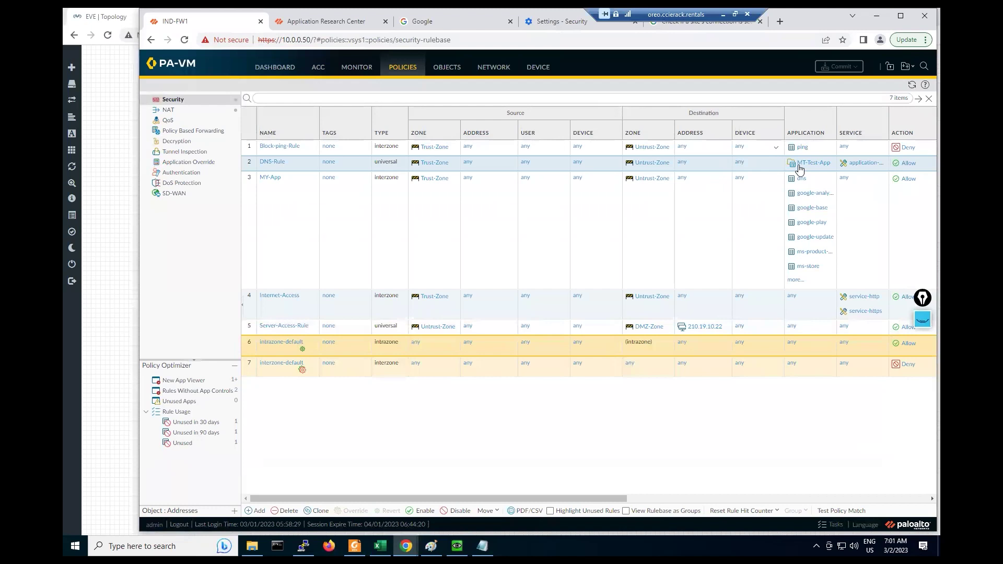
{"action": "left_click", "coordinate": [830, 163]}
{"action": "mouse_move", "coordinate": [847, 203]}
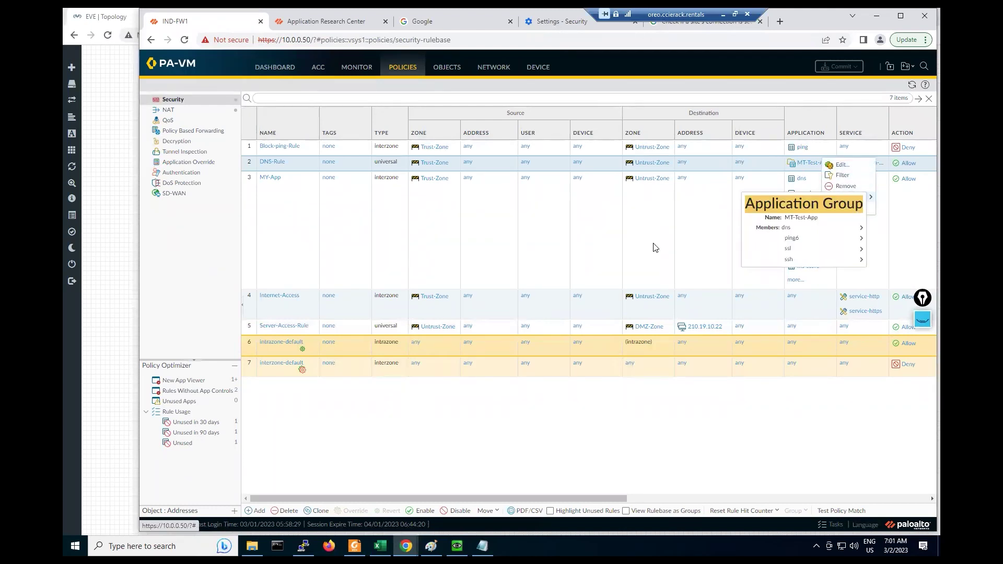
{"action": "left_click", "coordinate": [653, 247]}
{"action": "left_click_drag", "start_coordinate": [609, 500], "coordinate": [652, 500]}
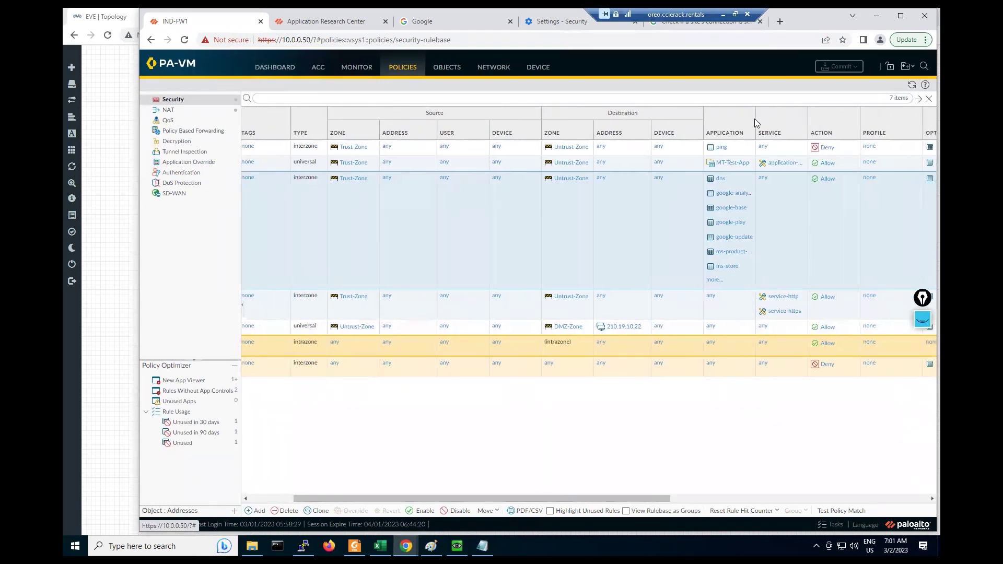
{"action": "left_click", "coordinate": [749, 167]}
{"action": "mouse_move", "coordinate": [763, 198]}
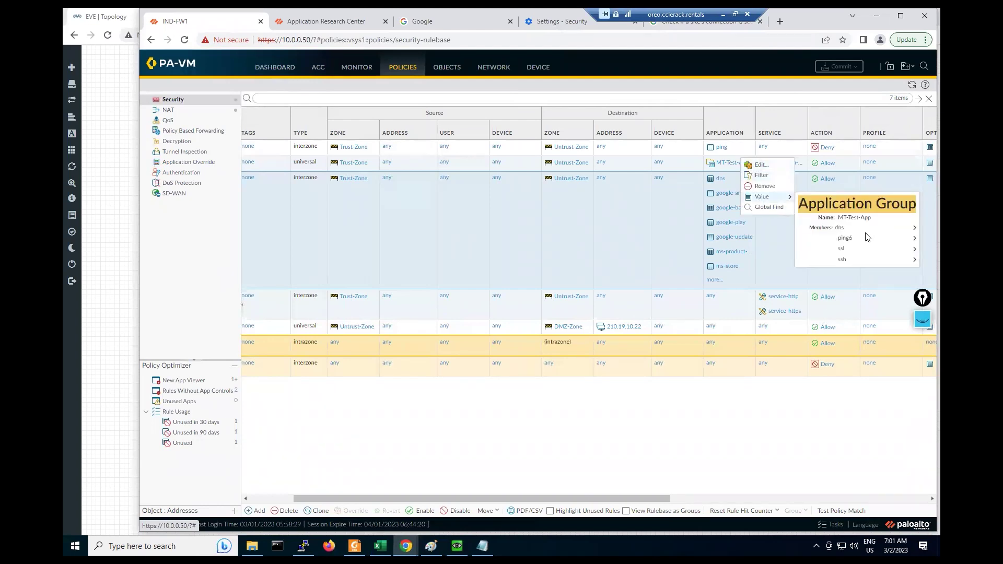
{"action": "mouse_move", "coordinate": [866, 233]}
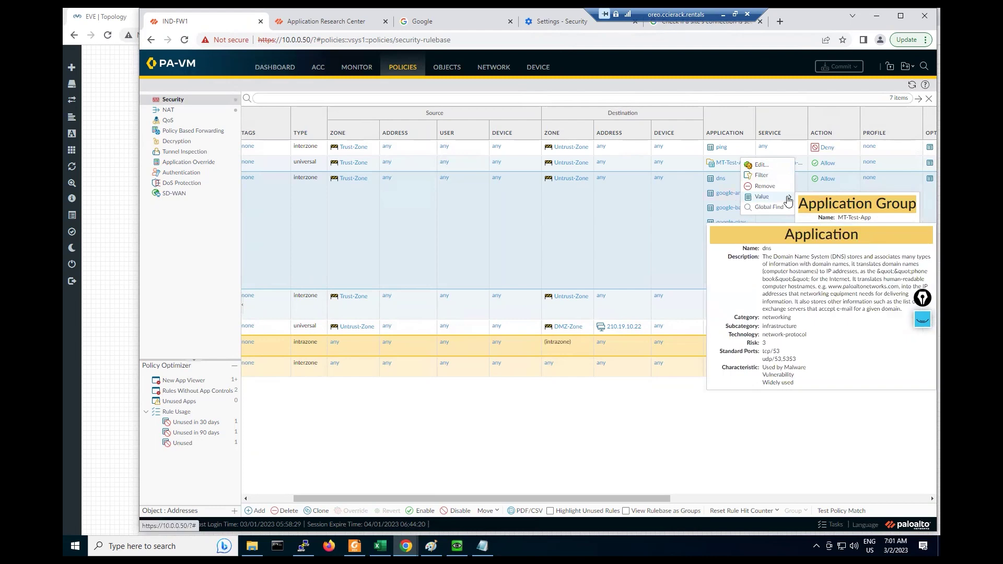
{"action": "left_click", "coordinate": [759, 195]}
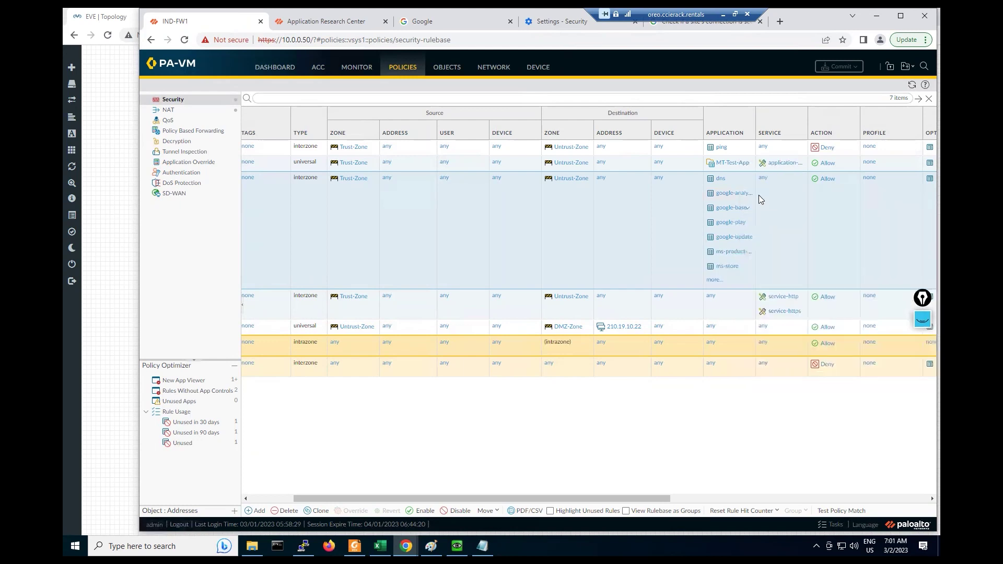
{"action": "left_click", "coordinate": [746, 163]}
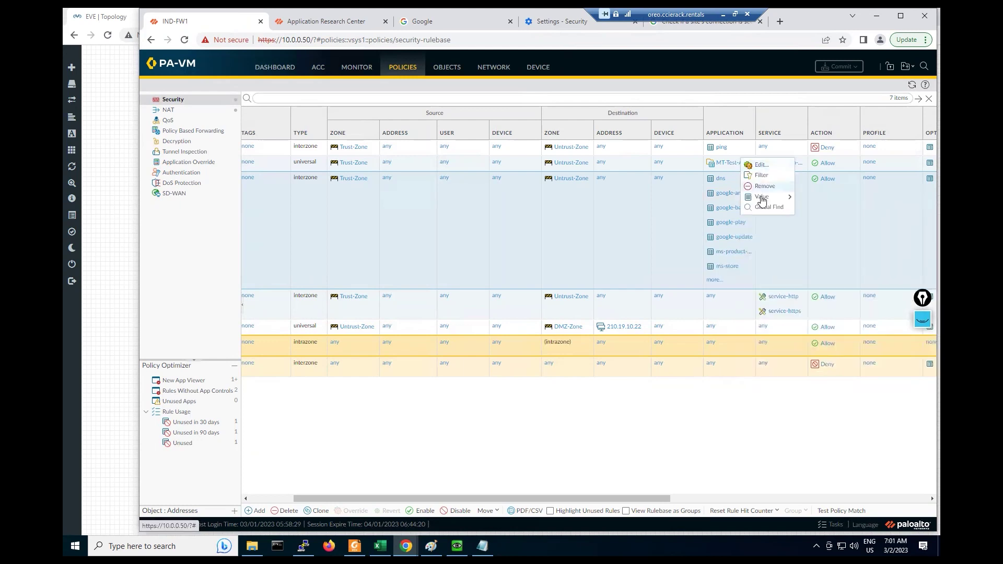
{"action": "mouse_move", "coordinate": [762, 200]}
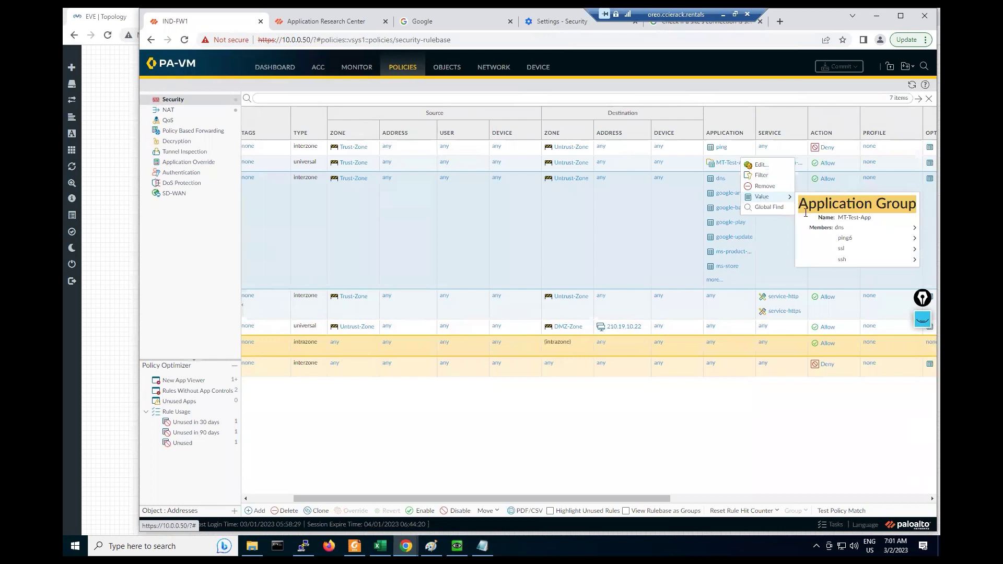
{"action": "mouse_move", "coordinate": [838, 248]}
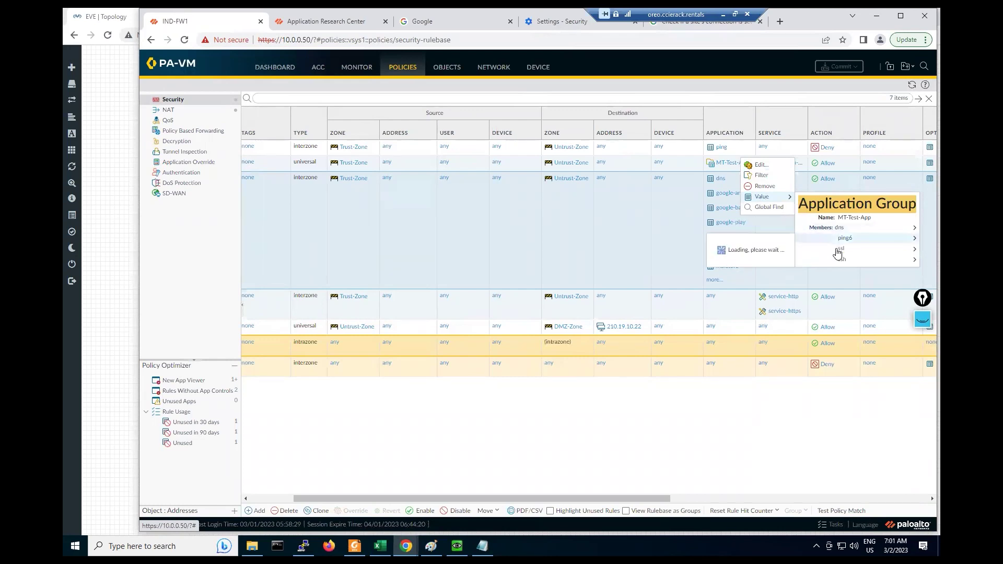
{"action": "left_click", "coordinate": [694, 215]}
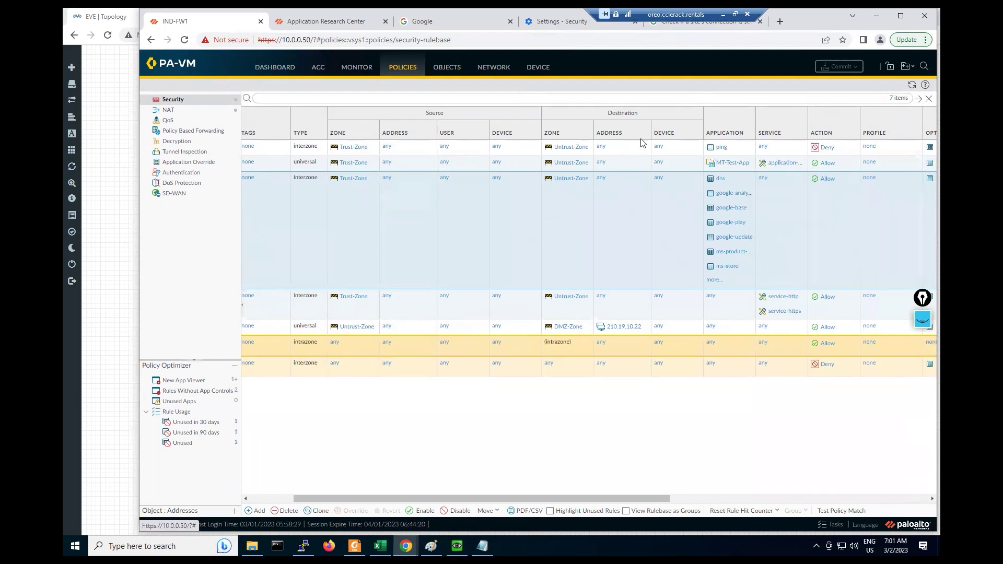
{"action": "mouse_move", "coordinate": [74, 168]}
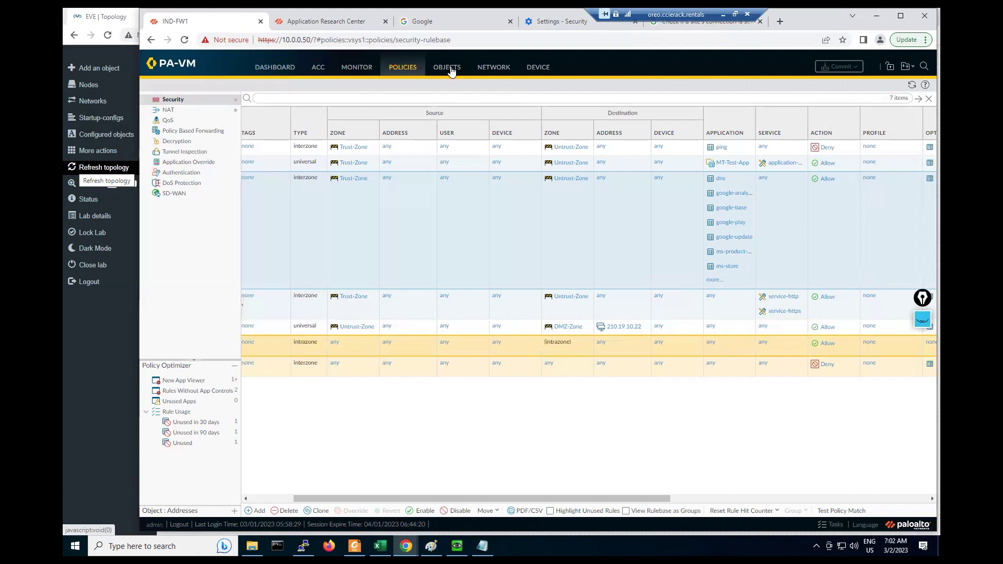
{"action": "left_click", "coordinate": [335, 26]}
Step: Inspect the google.com connection's certificate details and summary
{"action": "left_click", "coordinate": [411, 21]}
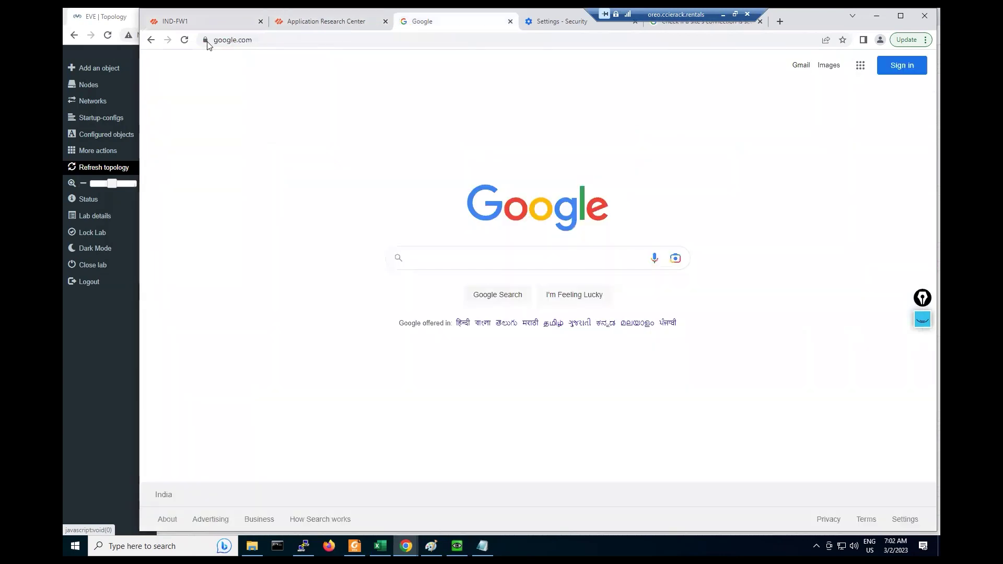
{"action": "left_click", "coordinate": [205, 40]}
{"action": "left_click", "coordinate": [232, 84]}
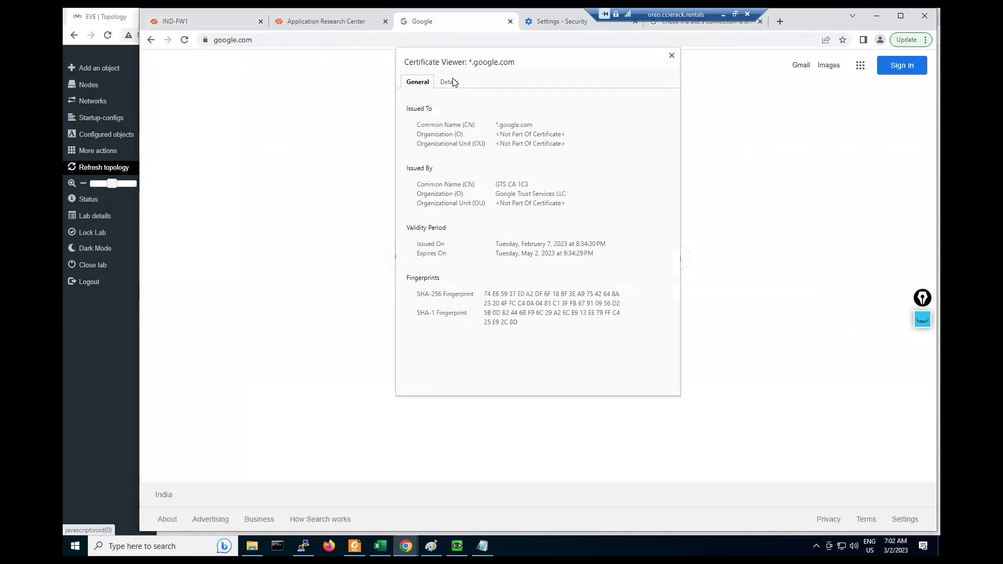
{"action": "left_click", "coordinate": [448, 82]}
{"action": "left_click", "coordinate": [432, 84]}
{"action": "left_click", "coordinate": [449, 84]}
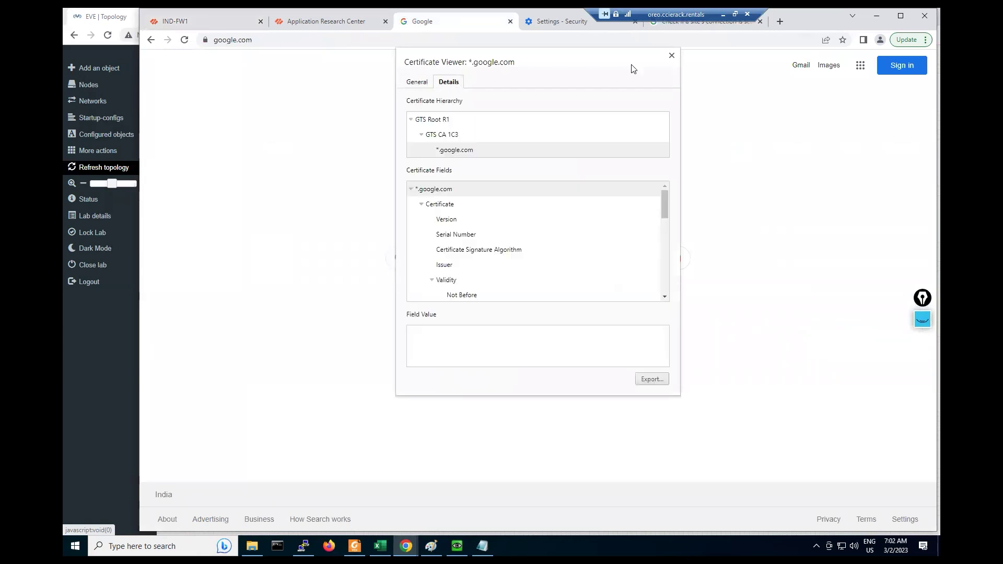
{"action": "left_click", "coordinate": [672, 55]}
Step: Return to the firewall web interface and show Objects > Application Groups
{"action": "key", "text": "ctrl+shift+Tab"}
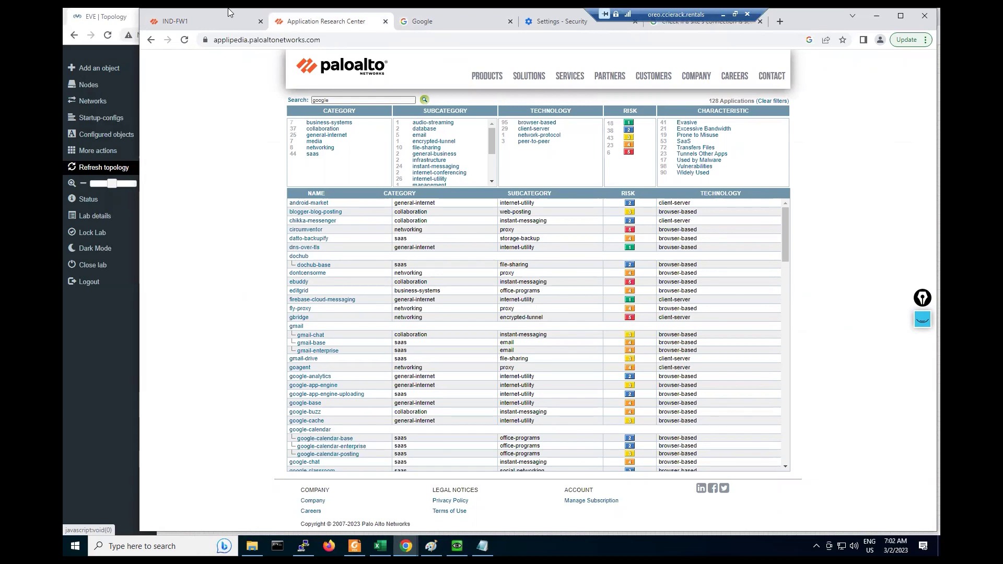
{"action": "left_click", "coordinate": [202, 20]}
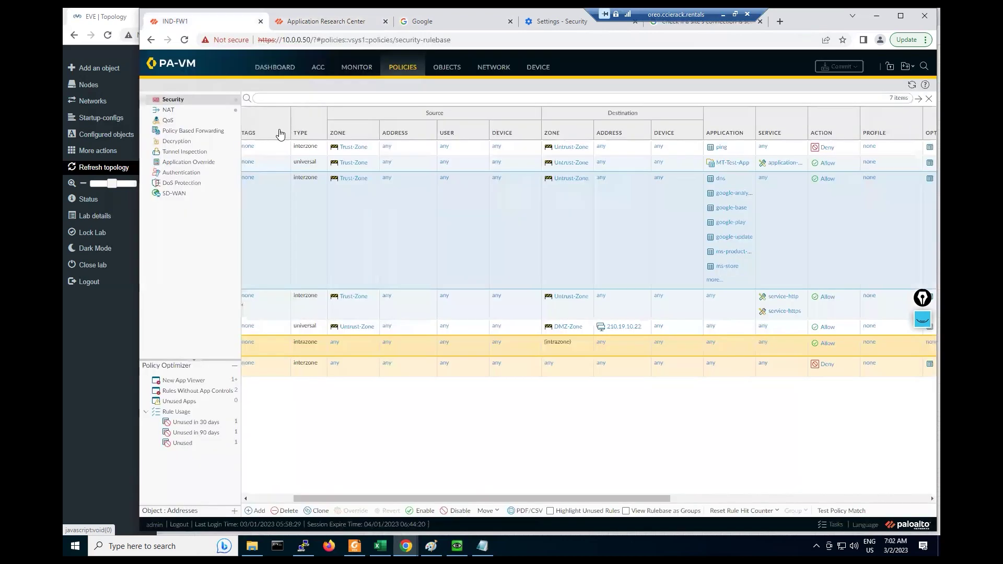
{"action": "left_click", "coordinate": [447, 67]}
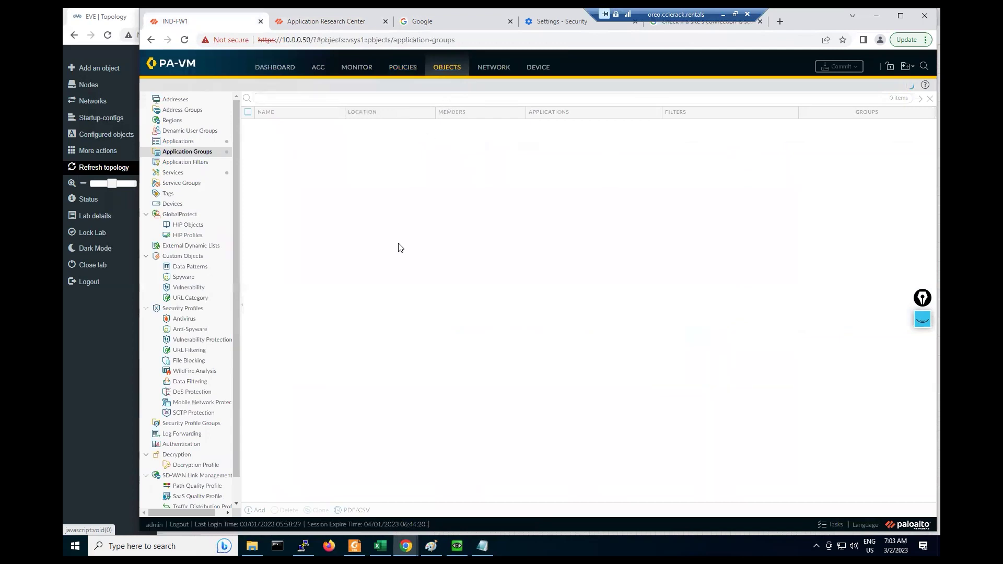
Step: Minimize the remote desktop and advance the deck to the Dependent Applications slide
{"action": "left_click", "coordinate": [723, 15]}
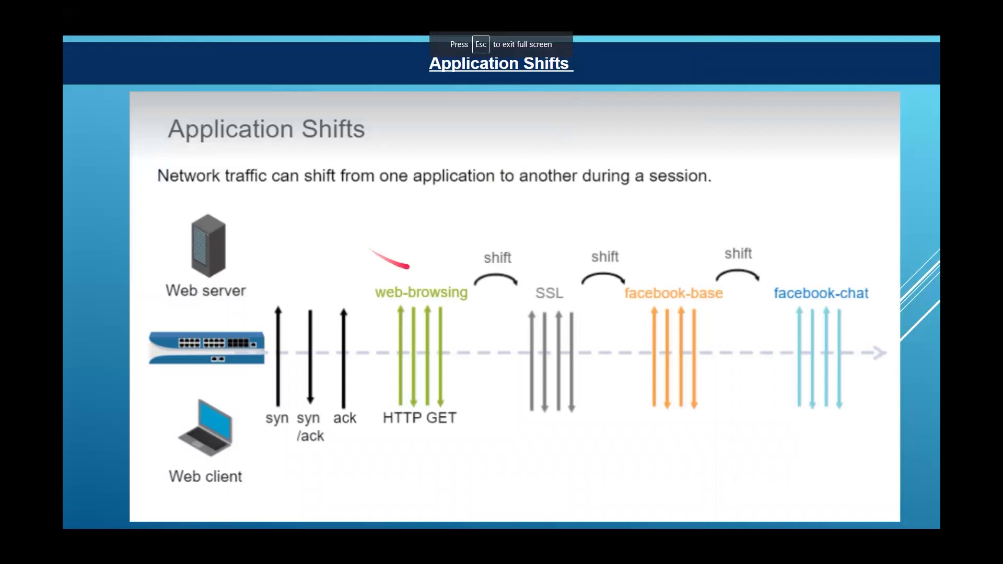
{"action": "key", "text": "Right"}
{"action": "key", "text": "Escape"}
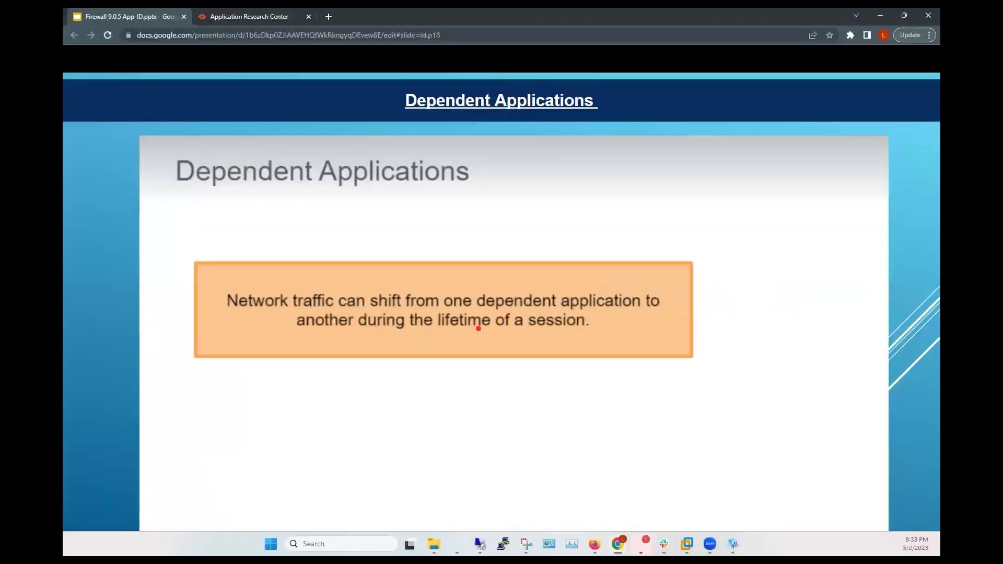